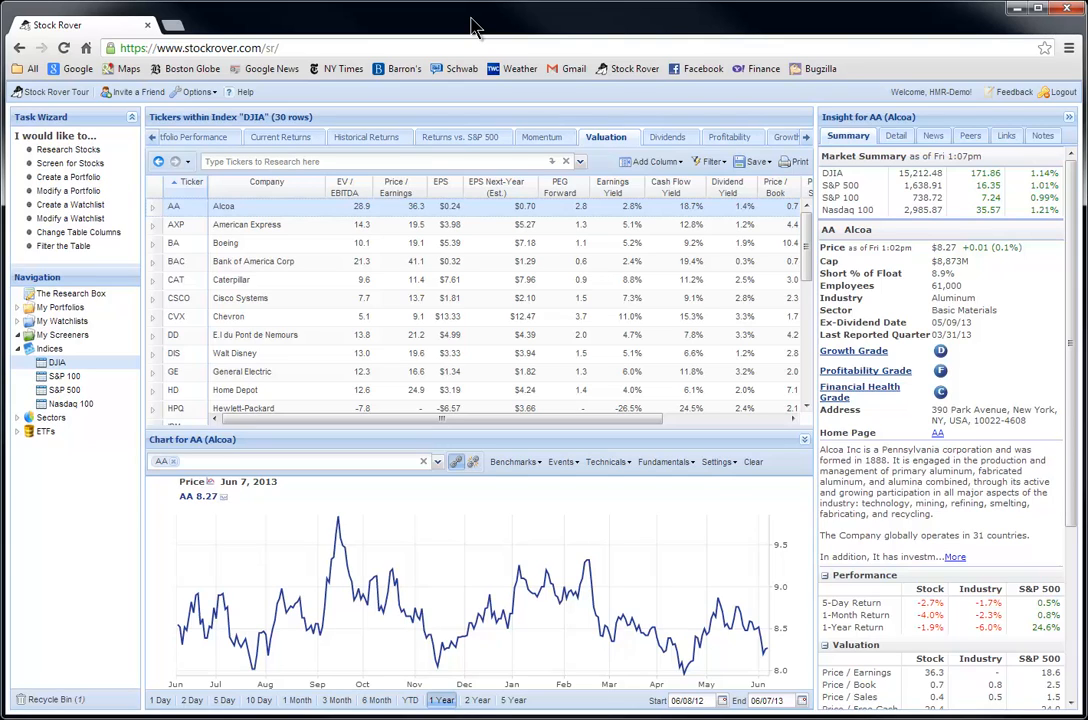
Step: Start creating a new screener under My Screeners
{"action": "left_click", "coordinate": [64, 340]}
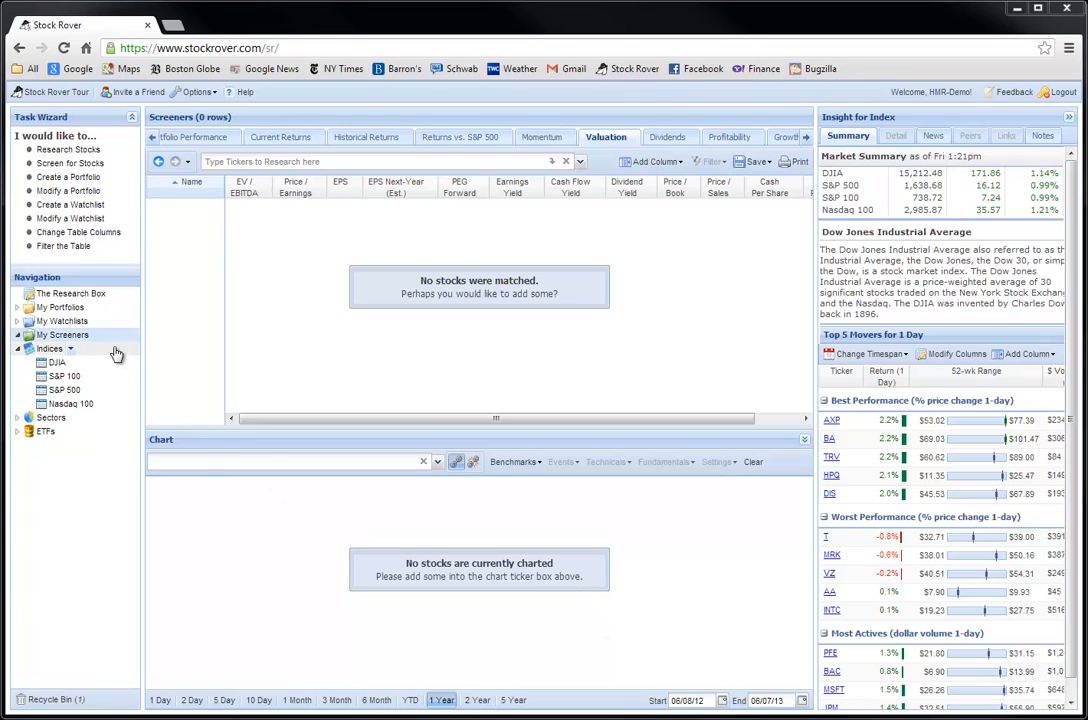
{"action": "mouse_move", "coordinate": [93, 339]}
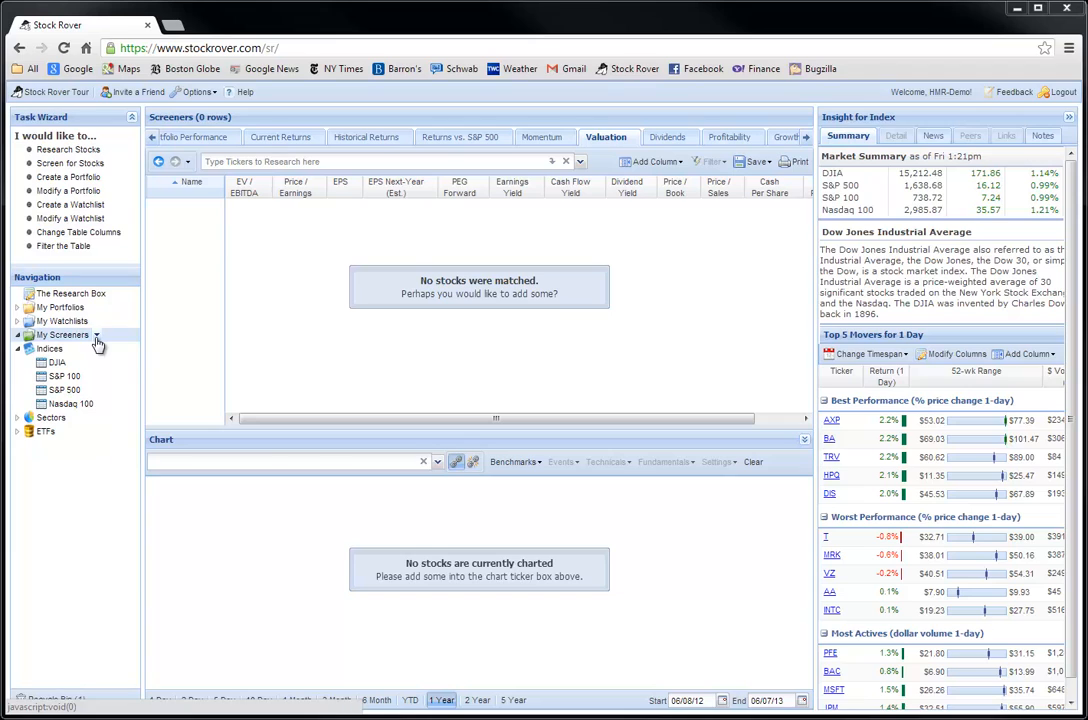
{"action": "left_click", "coordinate": [97, 338]}
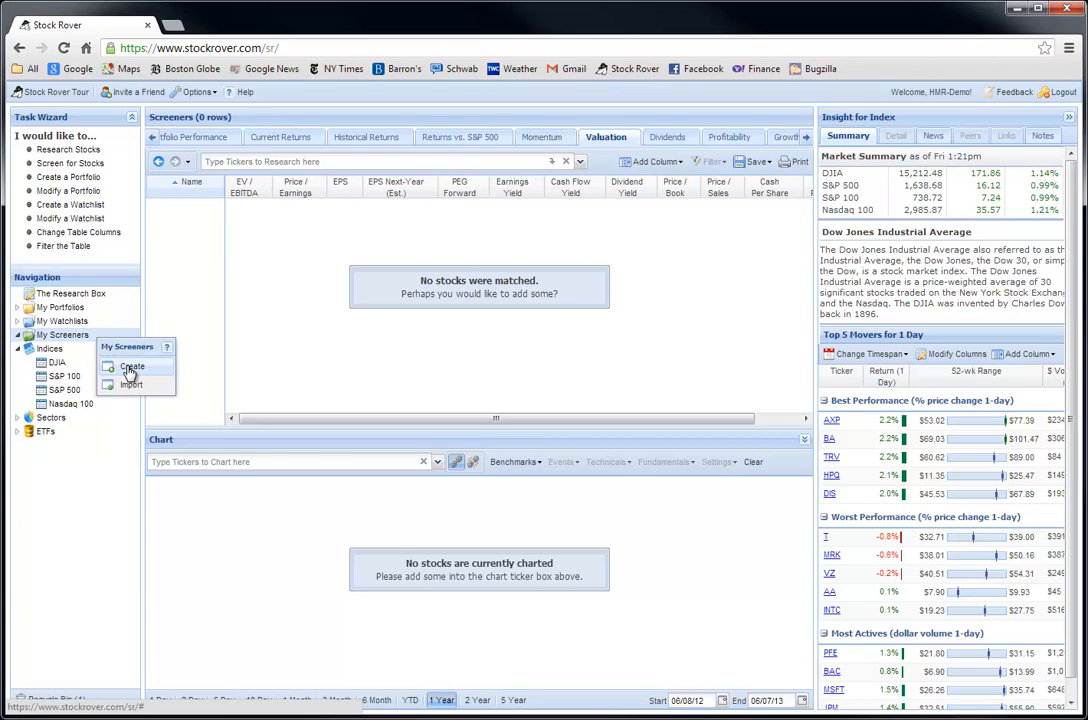
{"action": "left_click", "coordinate": [130, 369]}
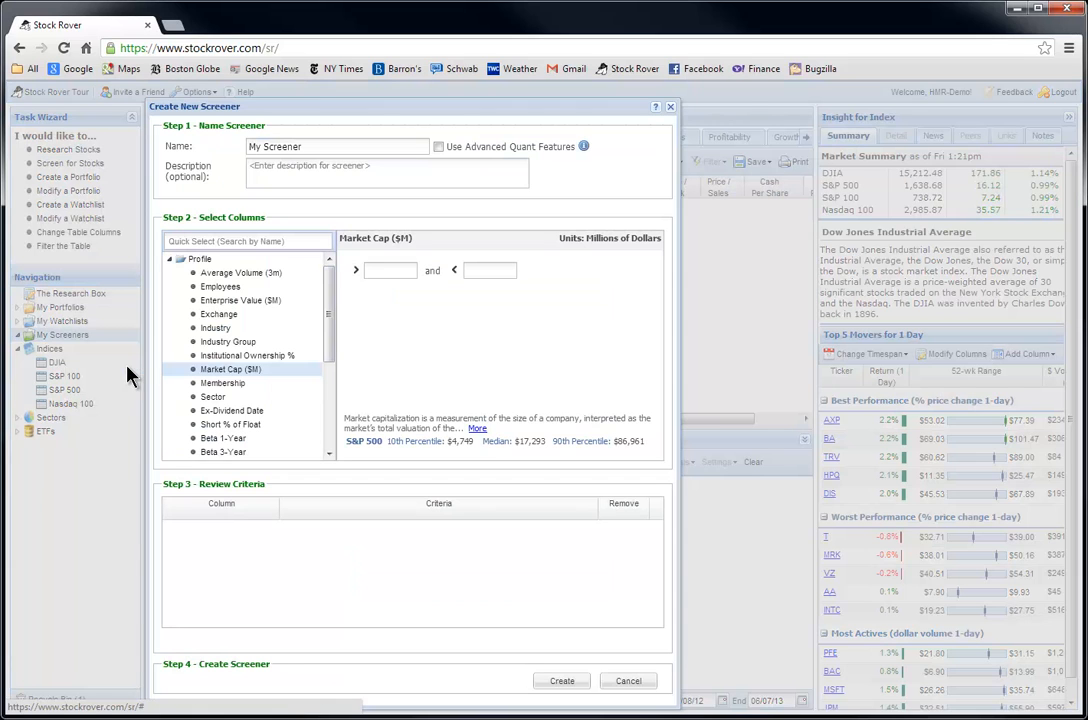
Step: Name the screener "Big Dogs with Growth" and describe it as "The biggest fish that are still growing"
{"action": "left_click", "coordinate": [328, 147]}
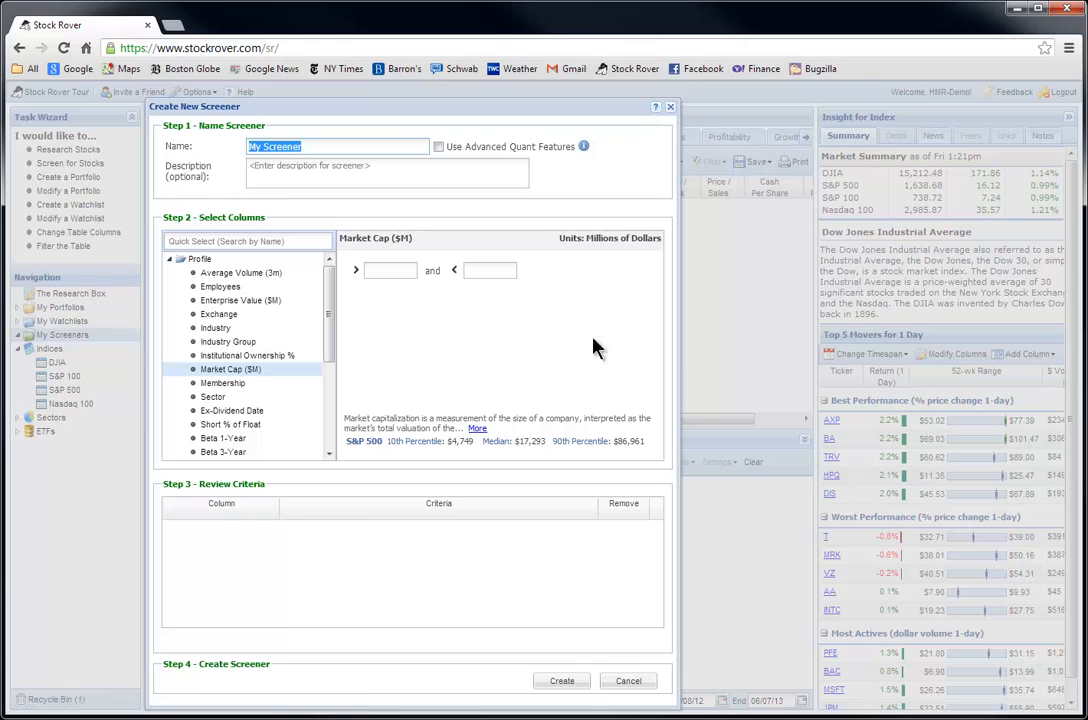
{"action": "type", "text": "Big Dogs with Grw"}
{"action": "key", "text": "BackSpace"}
{"action": "type", "text": "owth"}
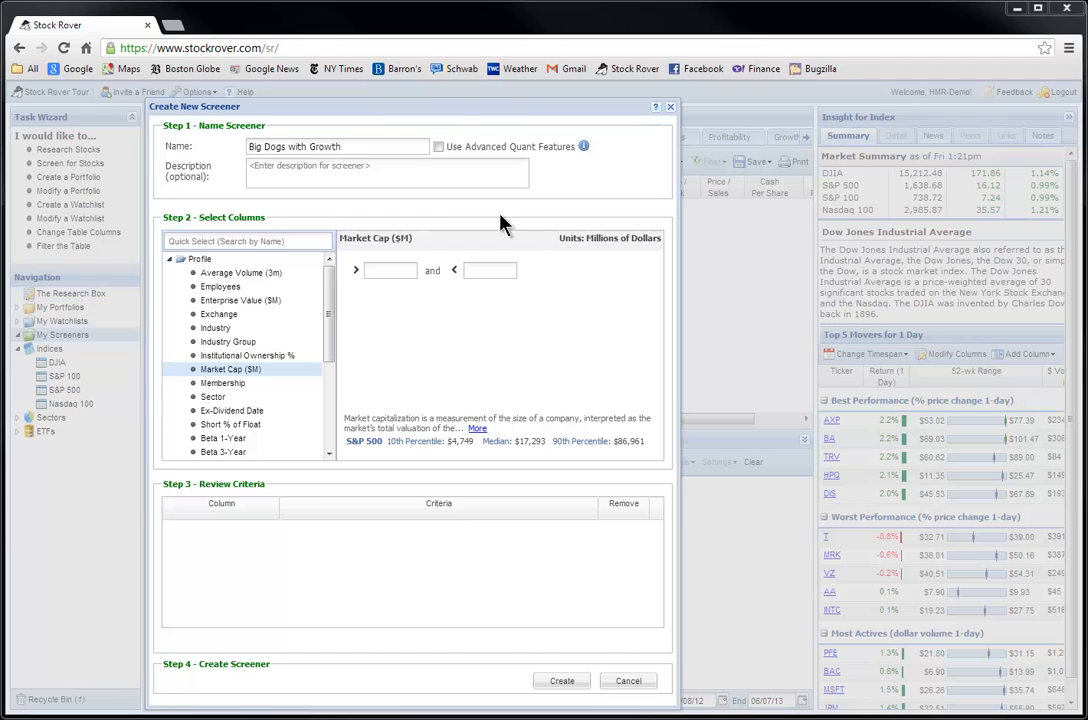
{"action": "left_click", "coordinate": [414, 180]}
{"action": "type", "text": "The biggest fish that are still growing"}
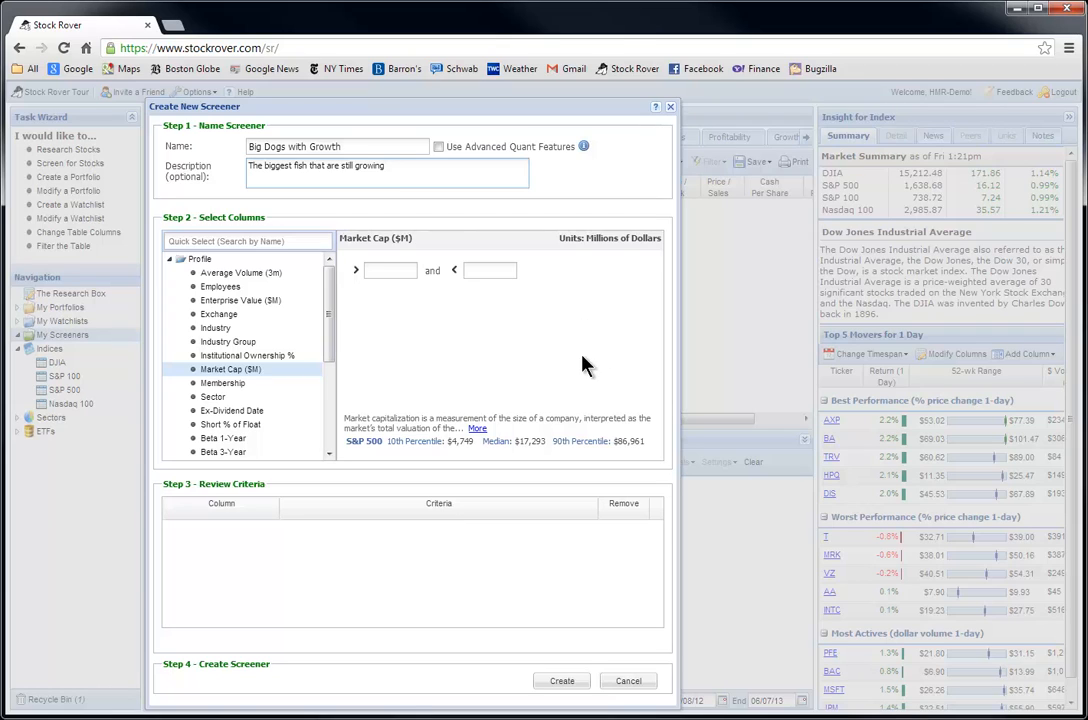
Step: Enable advanced quant features and add a Market Cap ($M) criterion above 10000, weighted 10% and ranked by lowest market cap
{"action": "left_click", "coordinate": [438, 147]}
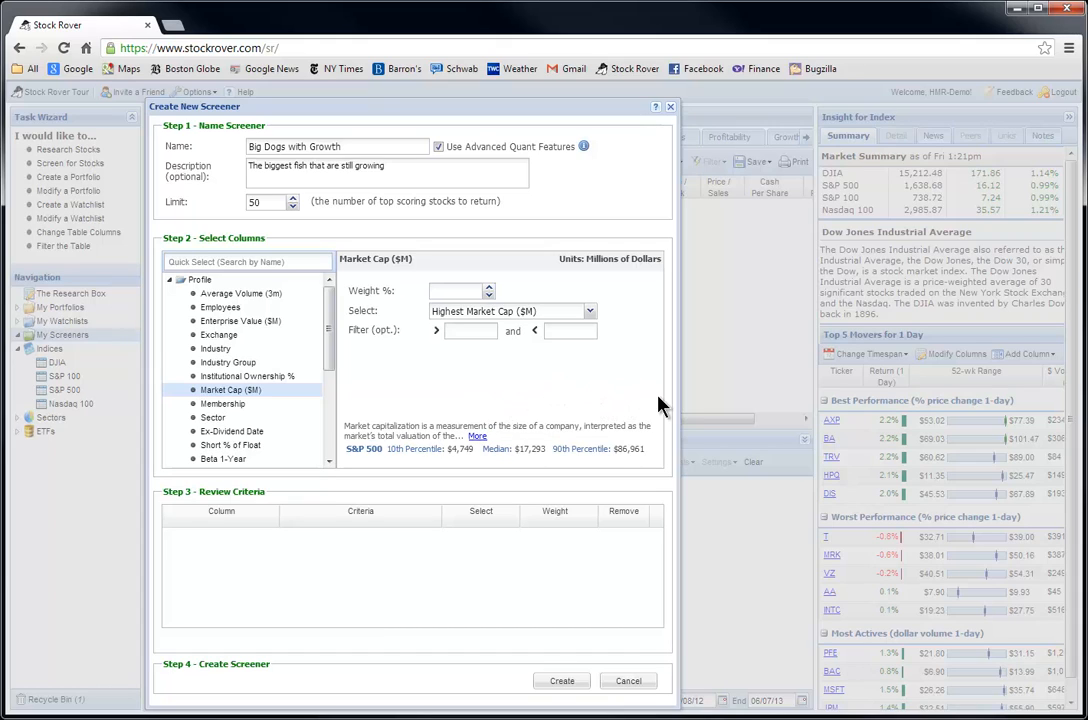
{"action": "left_click", "coordinate": [460, 331]}
{"action": "type", "text": "10"}
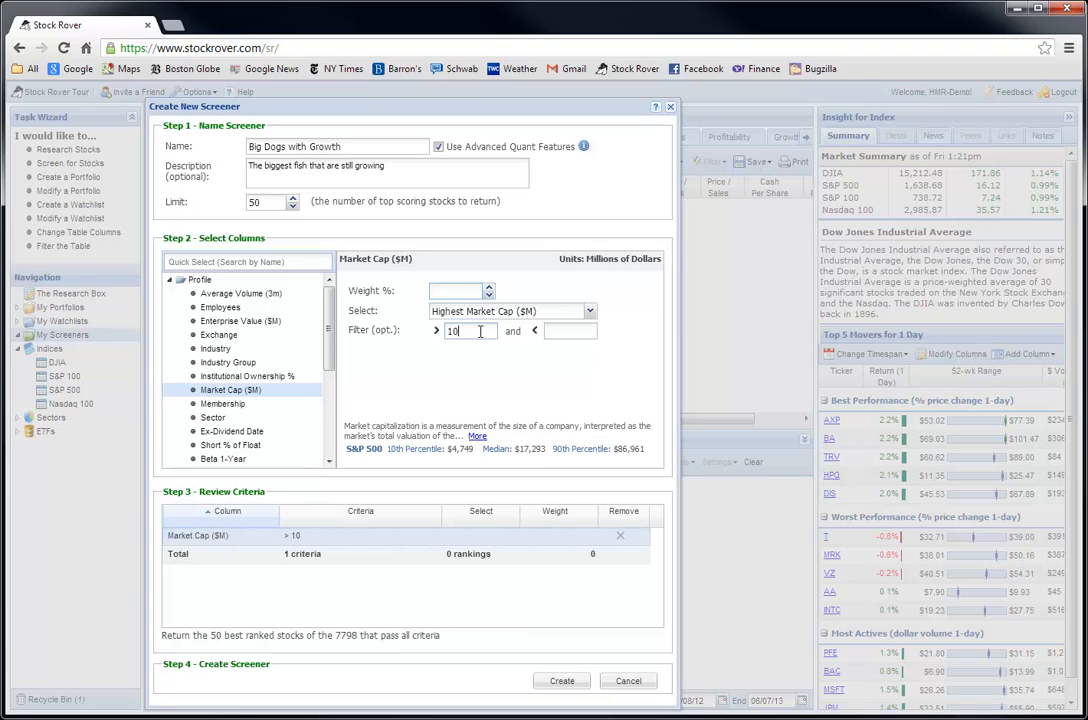
{"action": "type", "text": "000"}
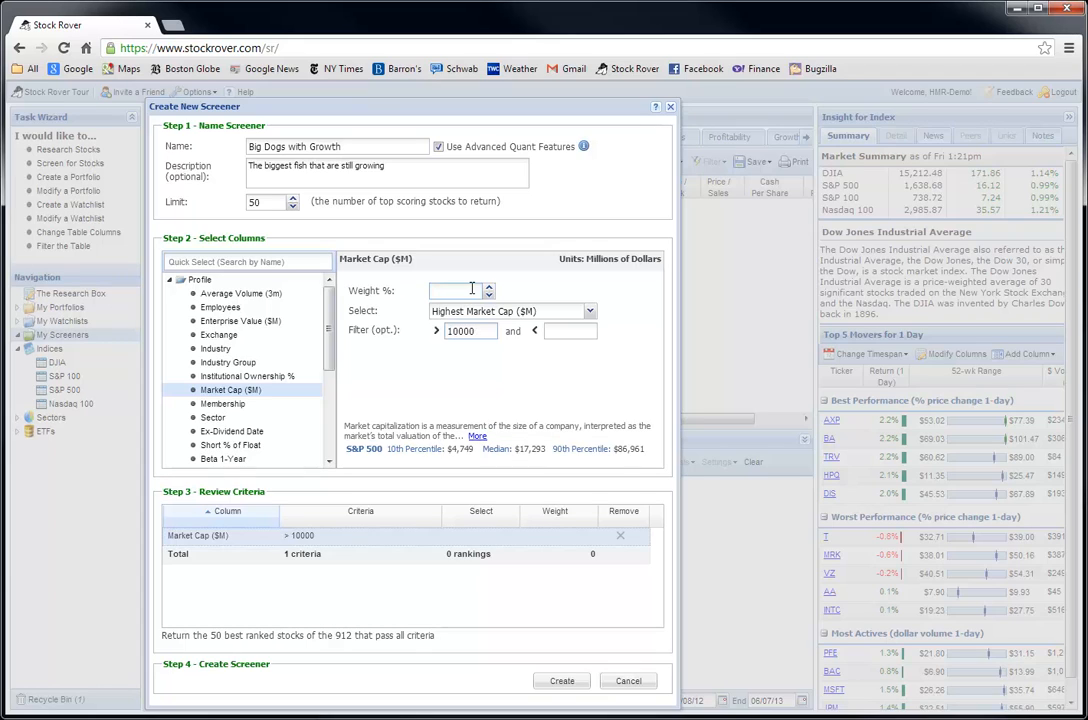
{"action": "type", "text": "10"}
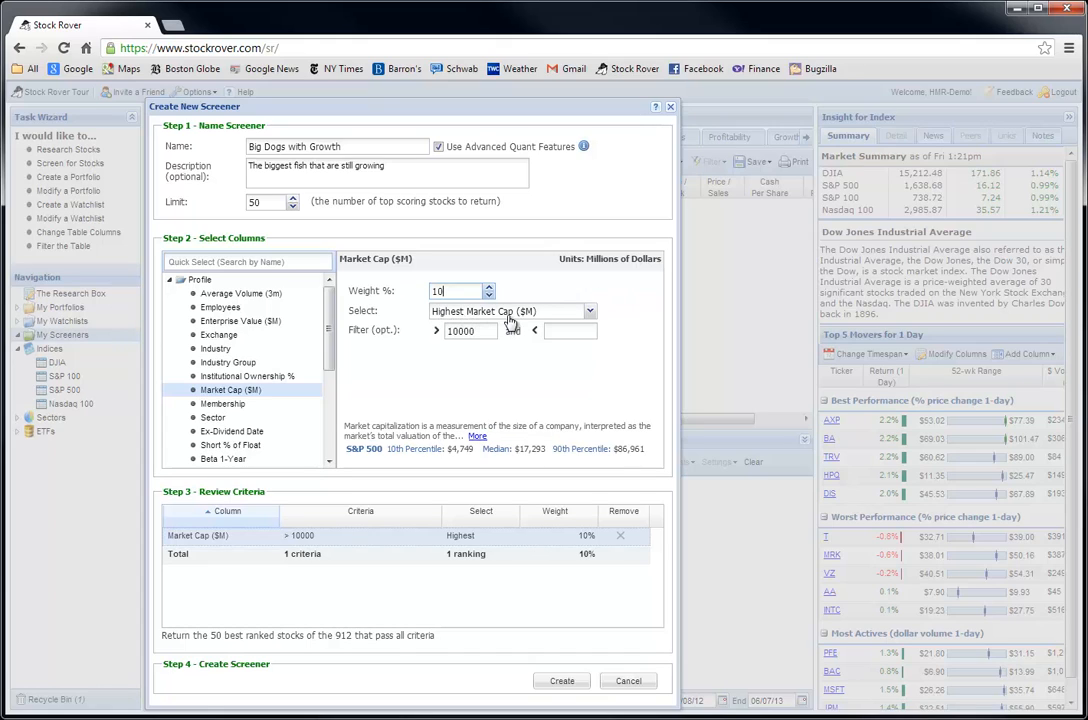
{"action": "left_click", "coordinate": [589, 312]}
{"action": "left_click", "coordinate": [561, 344]}
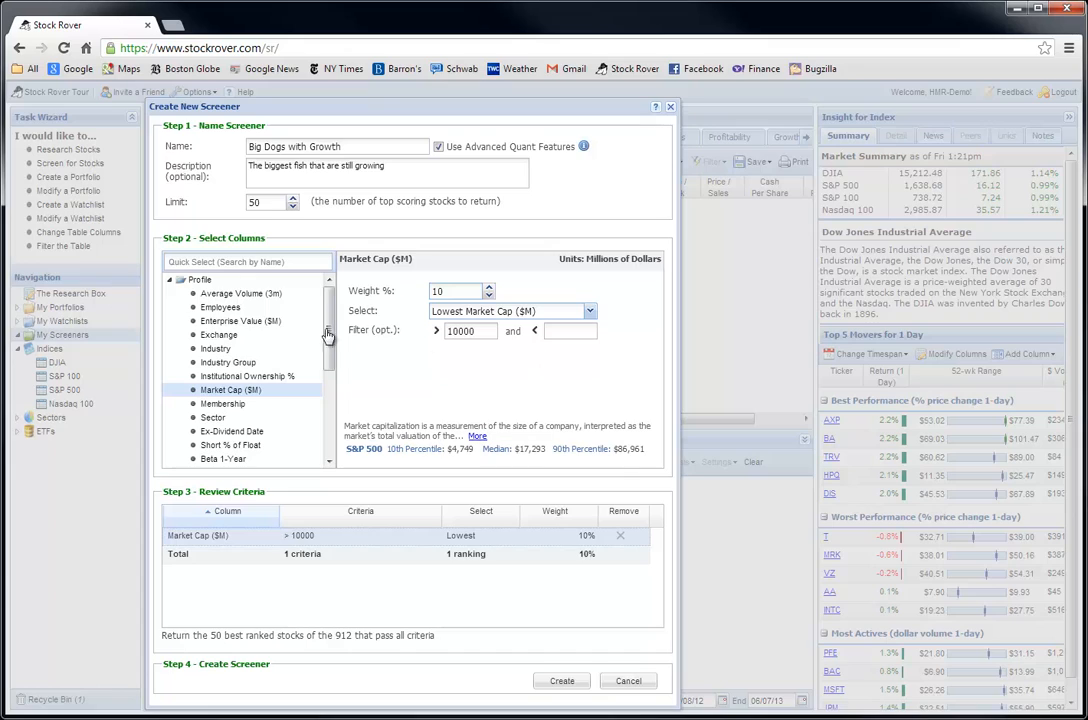
Step: Add a 3-Month Volume (Avg) filter greater than 100000 without a weight
{"action": "left_click", "coordinate": [234, 263]}
{"action": "type", "text": "3-"}
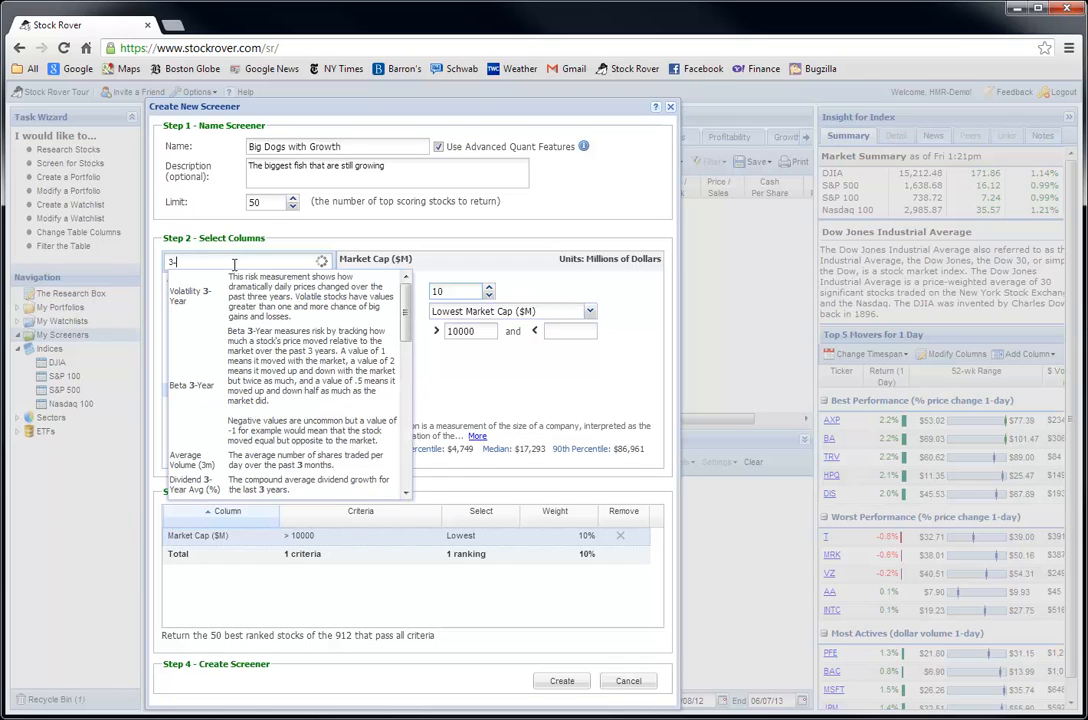
{"action": "type", "text": "m"}
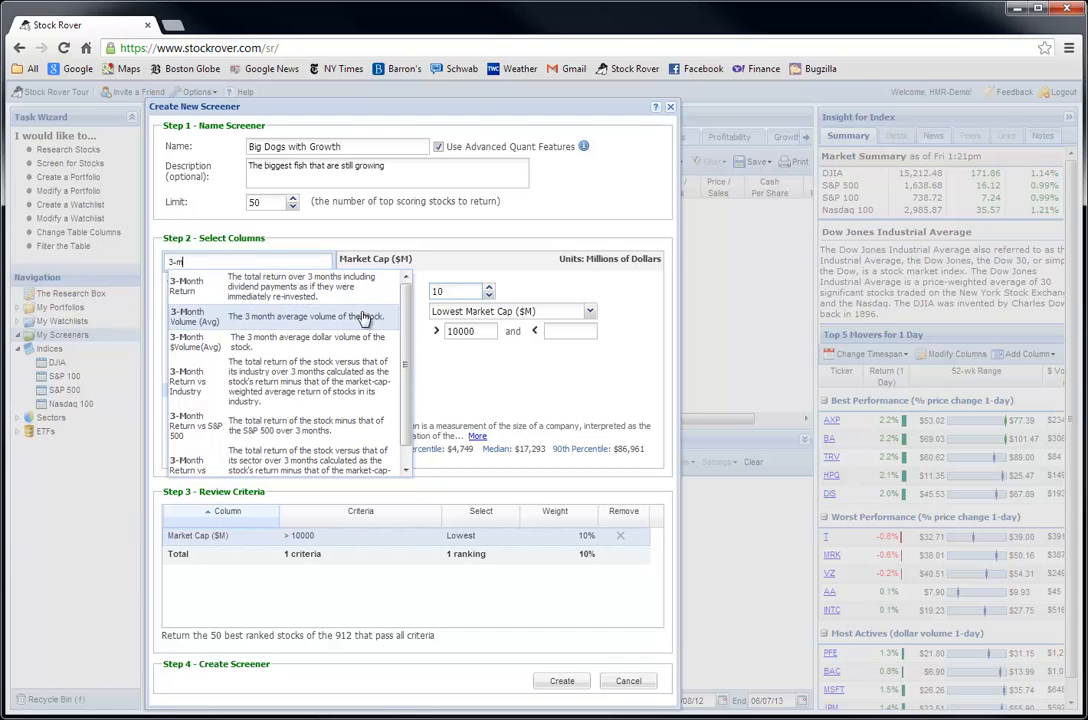
{"action": "left_click", "coordinate": [279, 328]}
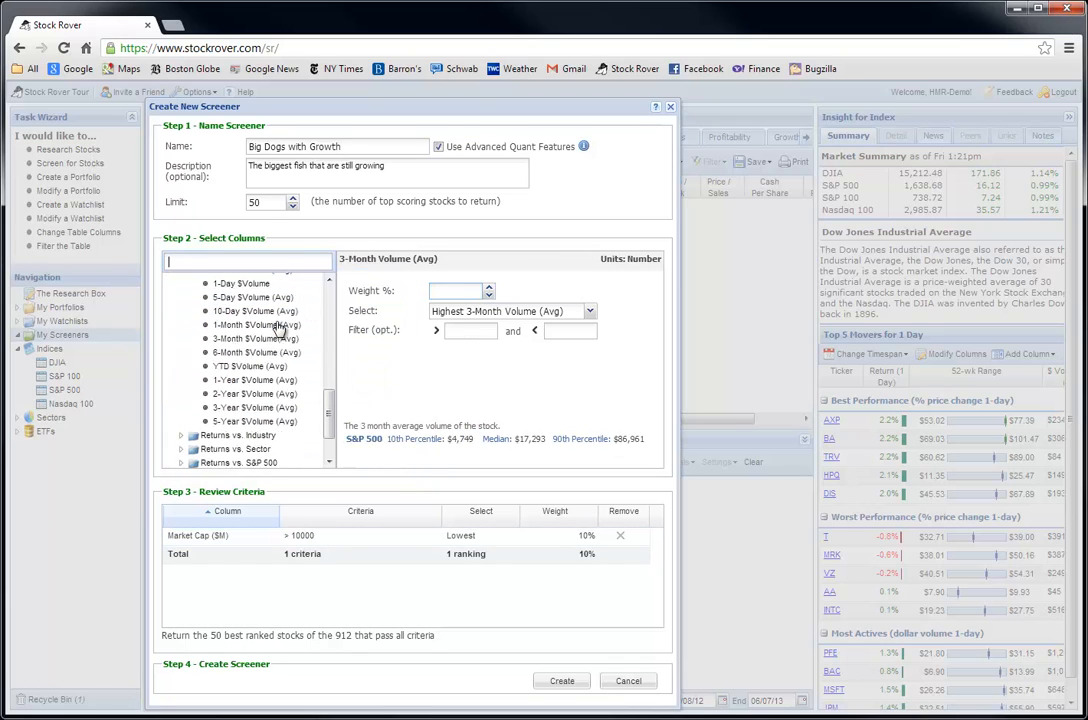
{"action": "left_click", "coordinate": [490, 343]}
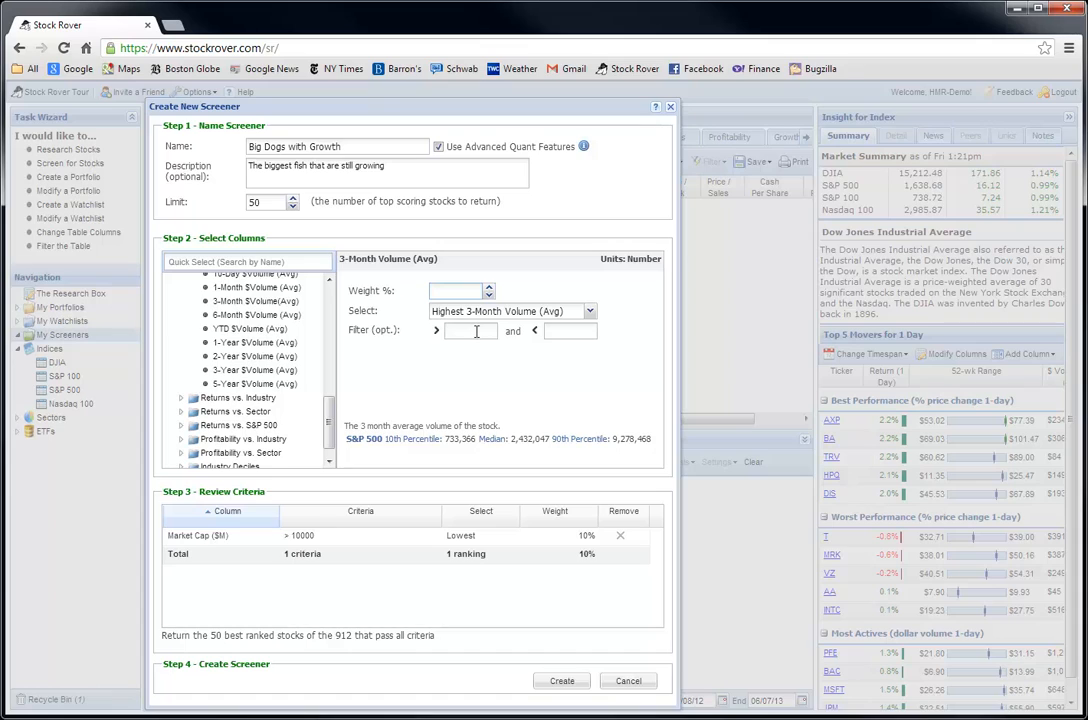
{"action": "type", "text": "100000"}
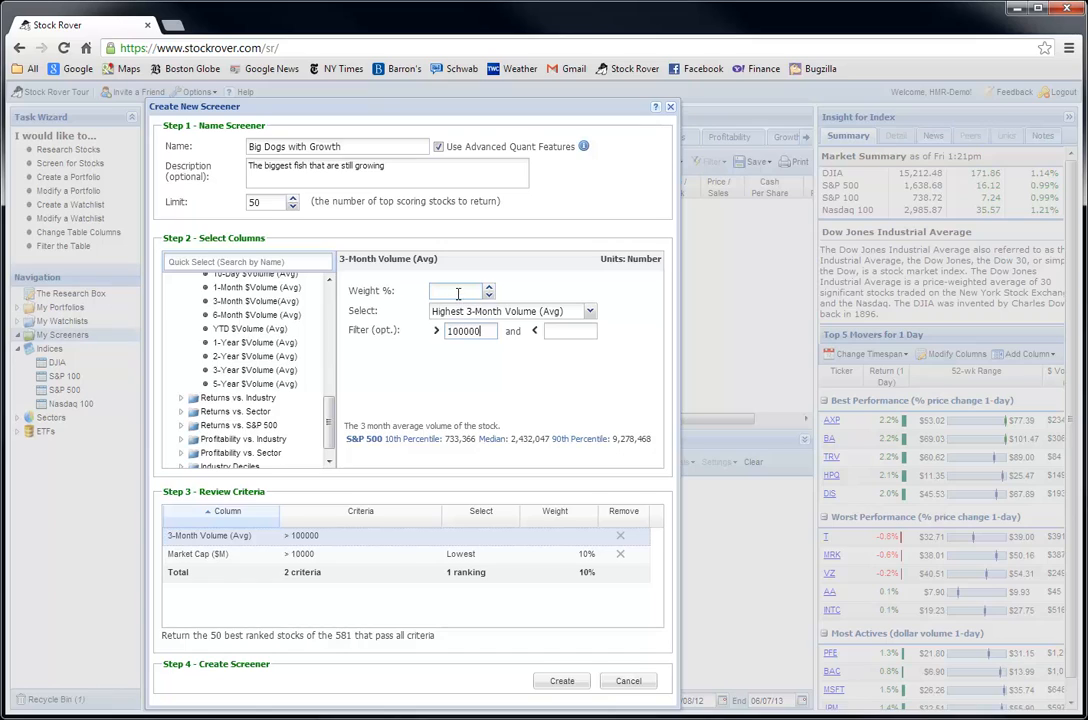
{"action": "left_click", "coordinate": [464, 333]}
Step: Add a Sales 5-Year Avg (%) criterion greater than 5 with a 30% weight
{"action": "left_click", "coordinate": [271, 261]}
{"action": "type", "text": "sales"}
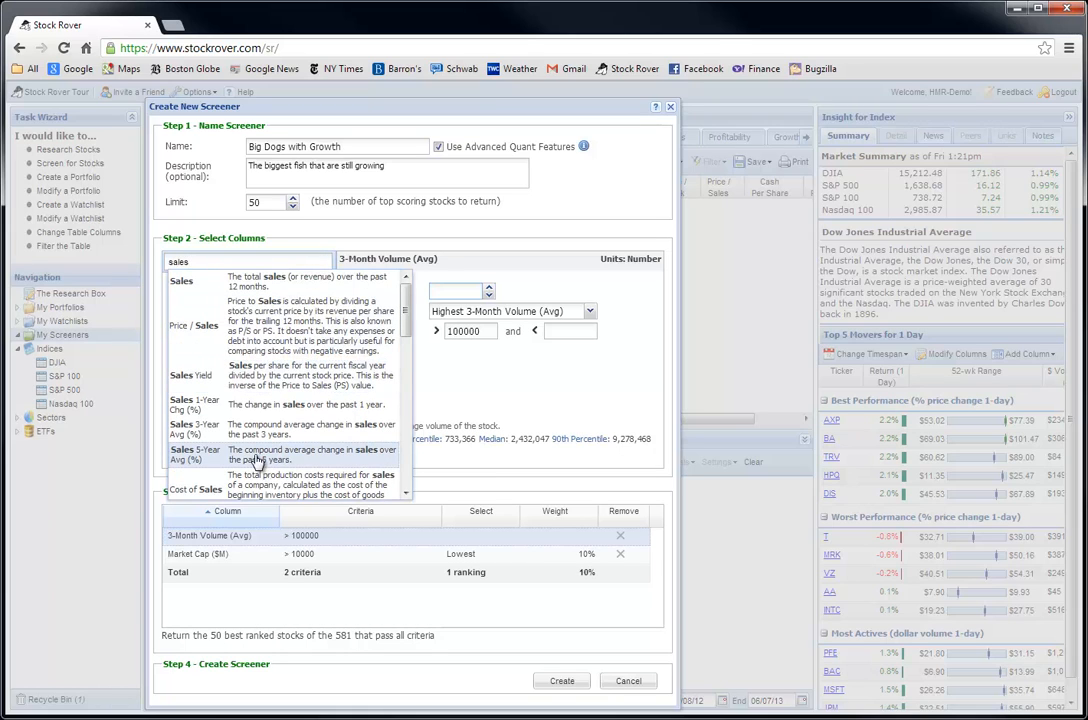
{"action": "left_click", "coordinate": [258, 463]}
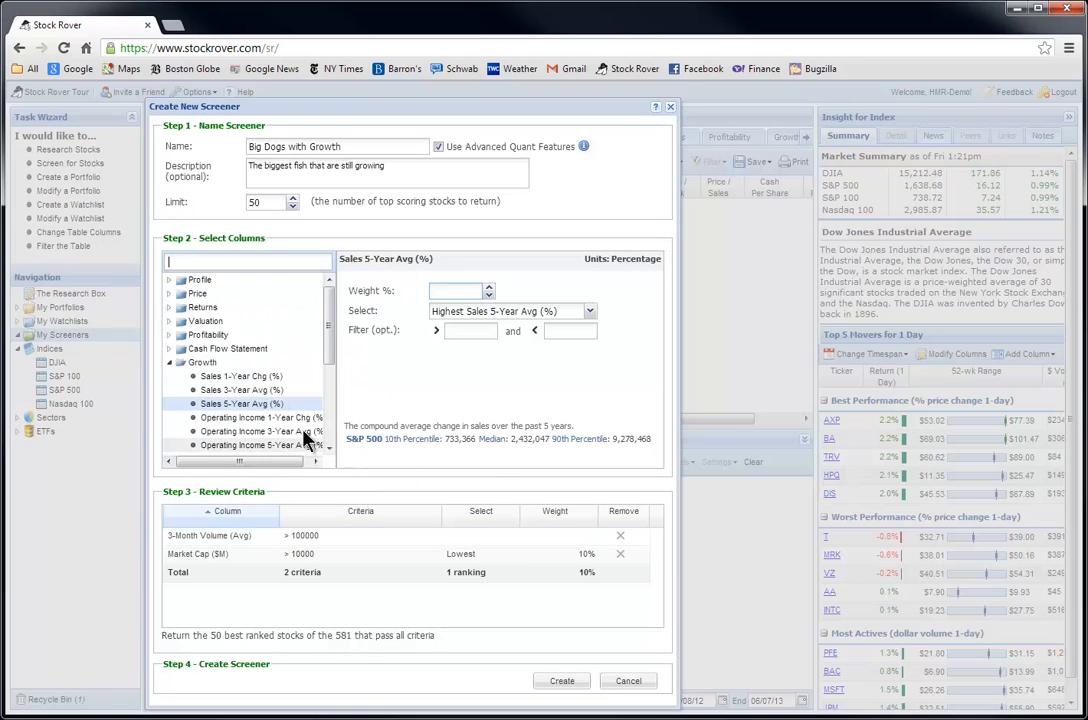
{"action": "left_click", "coordinate": [469, 331]}
{"action": "type", "text": "3"}
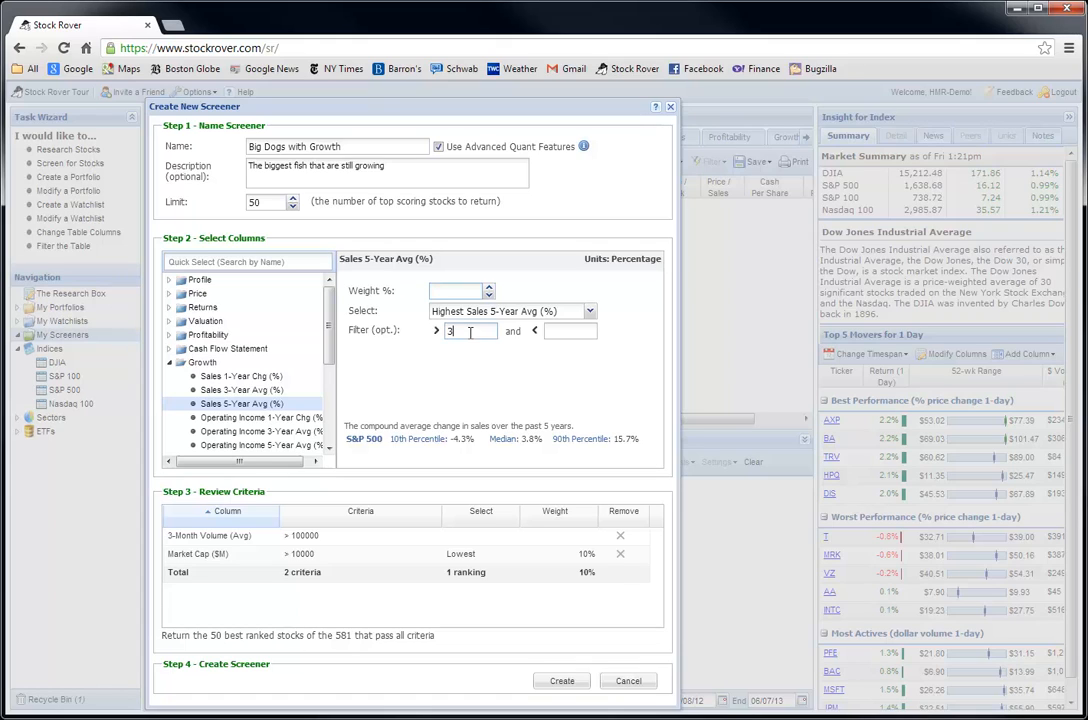
{"action": "key", "text": "BackSpace"}
{"action": "type", "text": "5"}
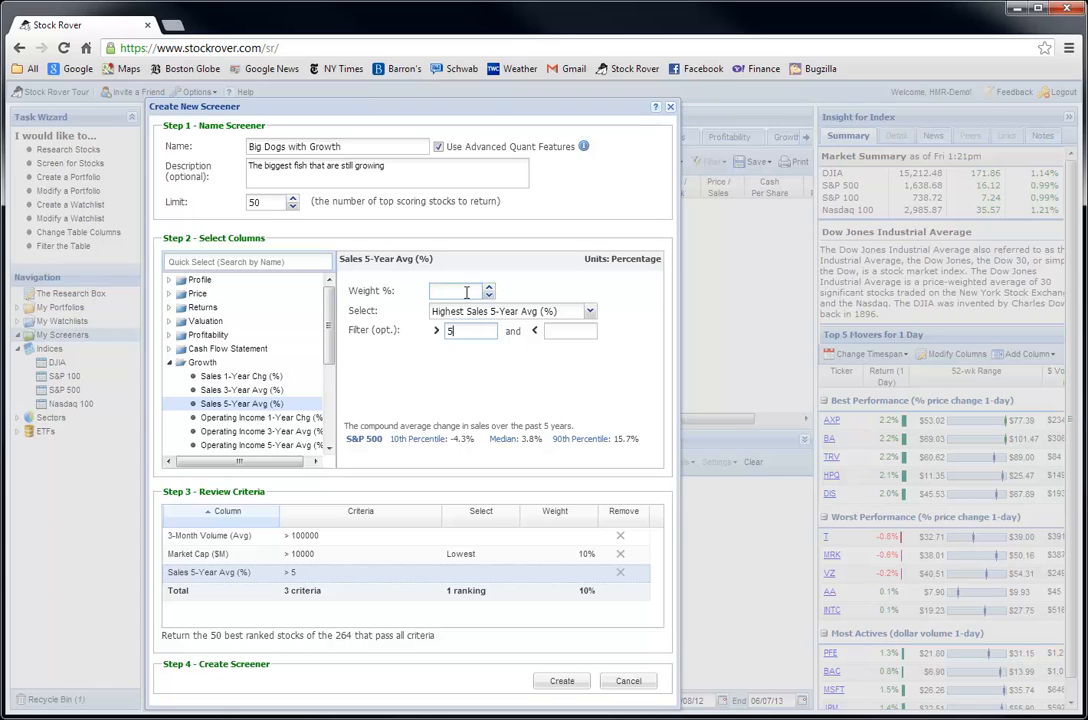
{"action": "left_click", "coordinate": [465, 292]}
{"action": "type", "text": "30"}
Step: Add an EPS 5-Year Avg (%) criterion greater than 10 with a 30% weight
{"action": "left_click", "coordinate": [258, 262]}
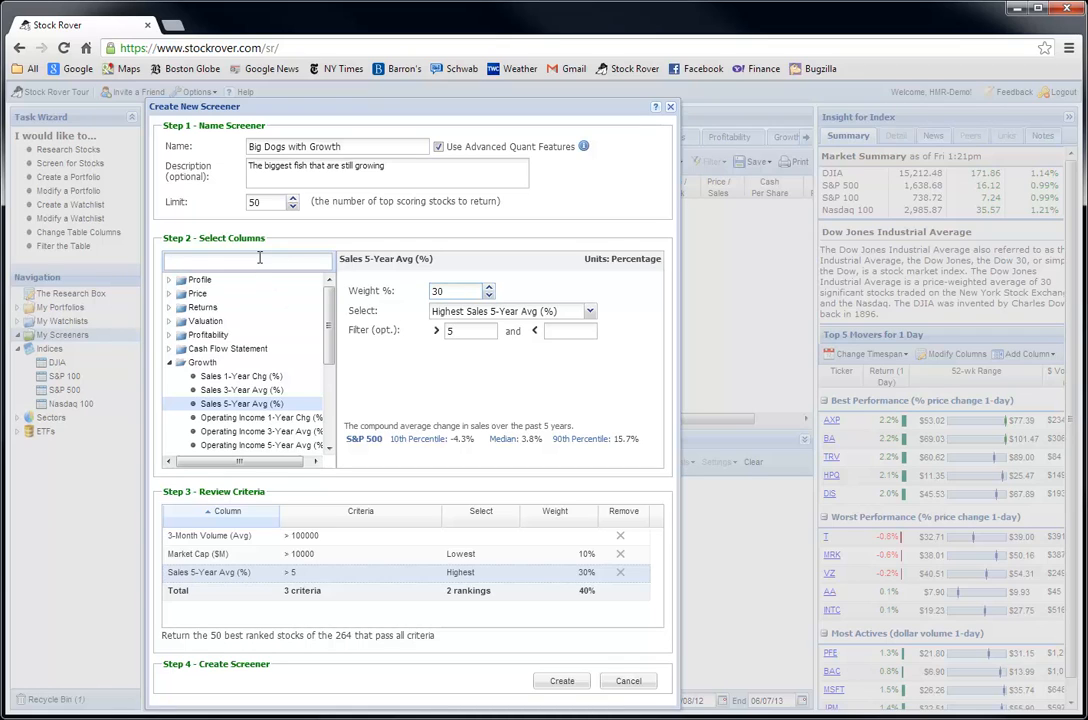
{"action": "type", "text": "eps"}
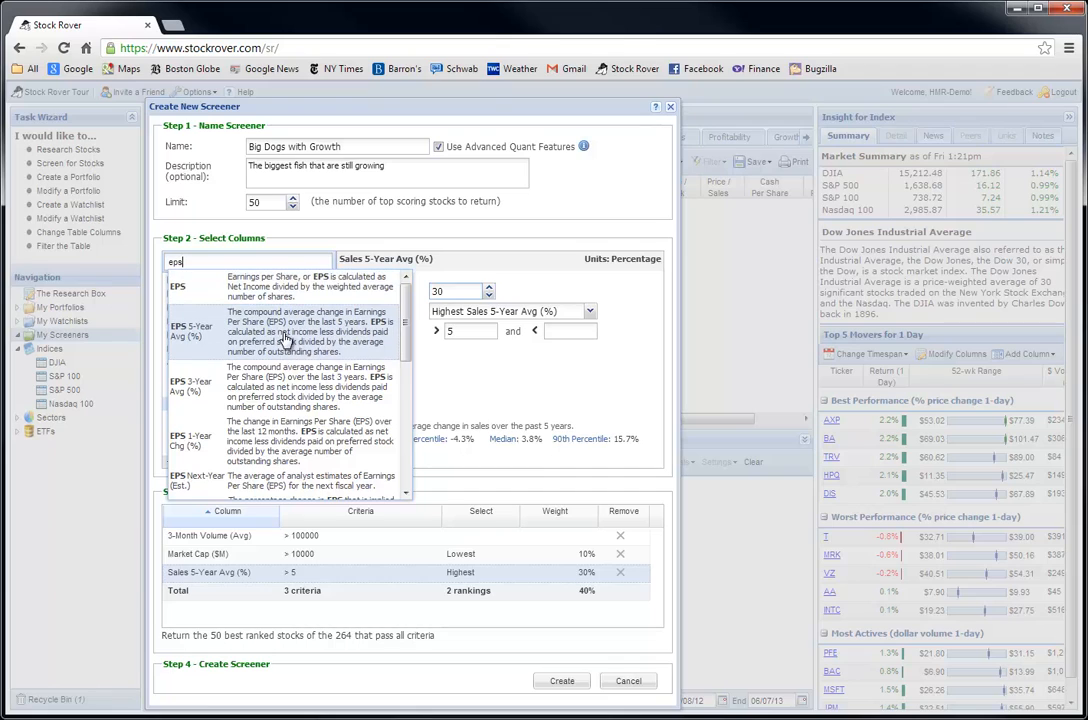
{"action": "left_click", "coordinate": [285, 340]}
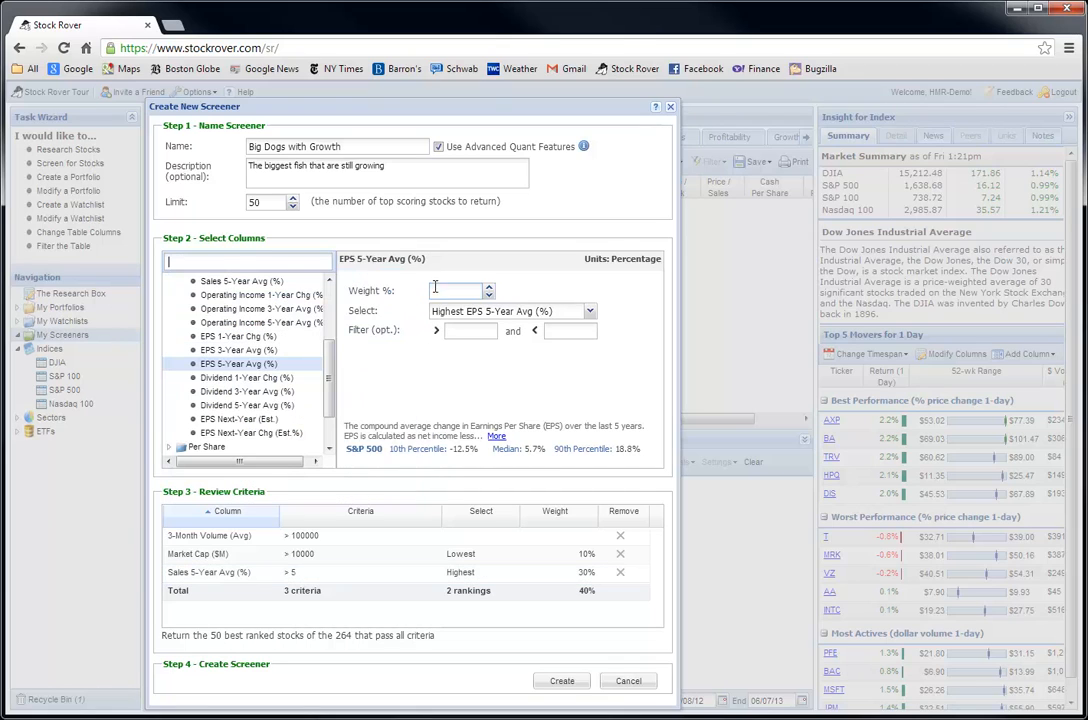
{"action": "left_click", "coordinate": [470, 333]}
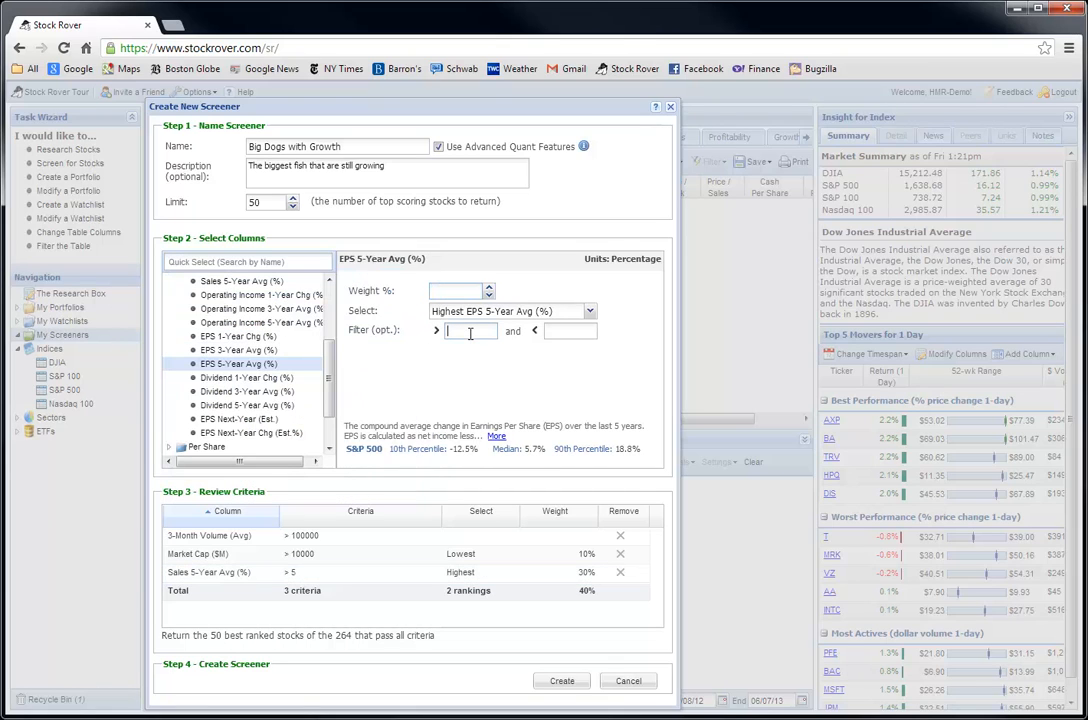
{"action": "type", "text": "10"}
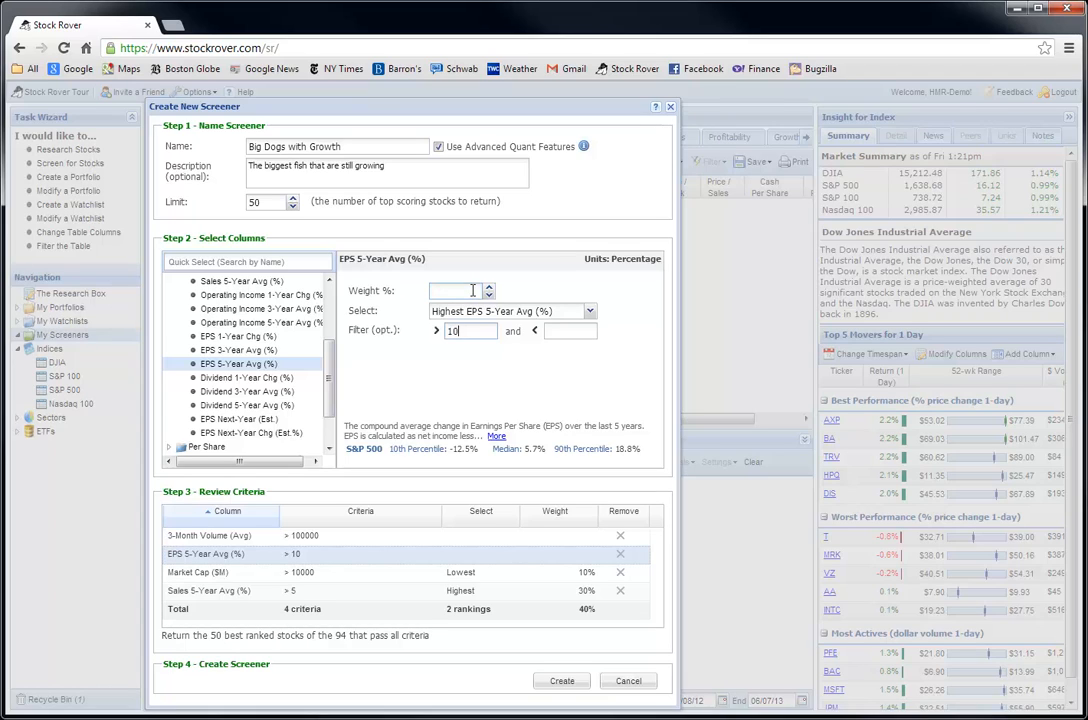
{"action": "left_click", "coordinate": [473, 290]}
{"action": "type", "text": "30"}
Step: Add a 1-Year Return vs S&P 500 criterion greater than 5 with a 30% weight
{"action": "left_click", "coordinate": [262, 263]}
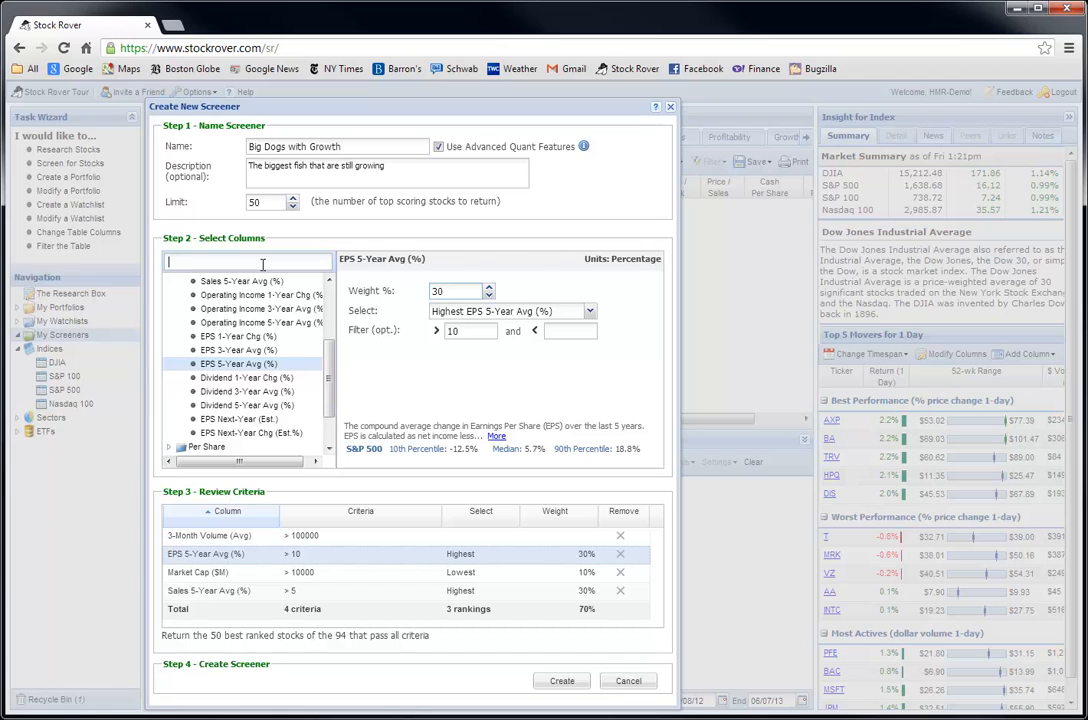
{"action": "type", "text": "1-year"}
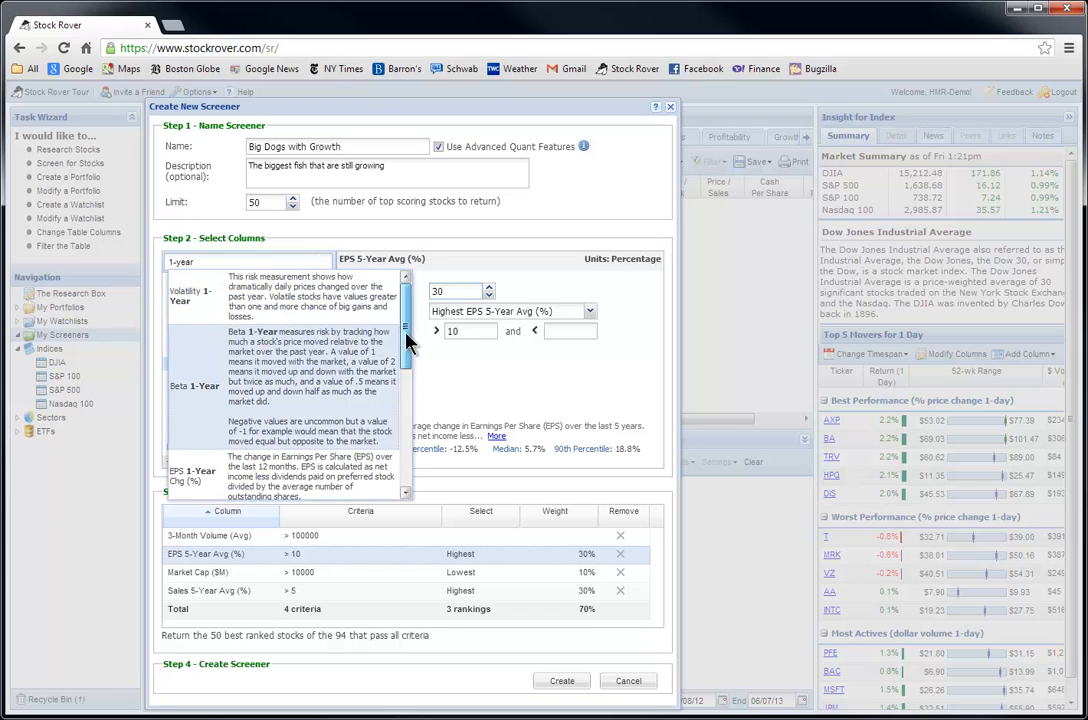
{"action": "left_click_drag", "start_coordinate": [405, 335], "coordinate": [405, 446]}
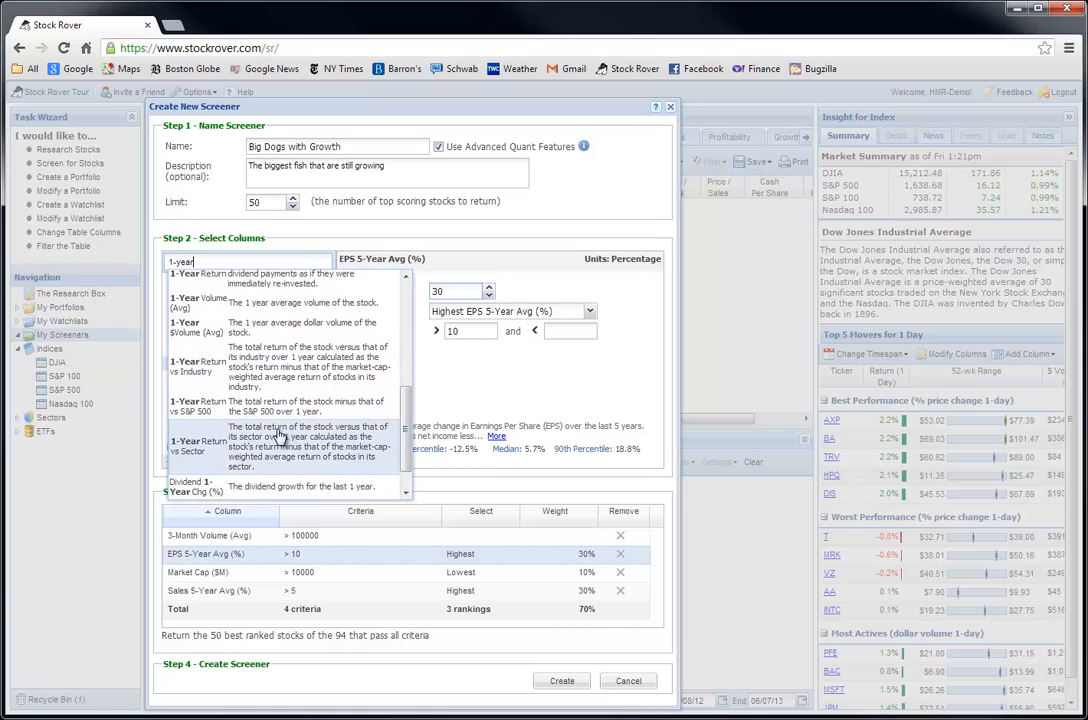
{"action": "left_click", "coordinate": [272, 414]}
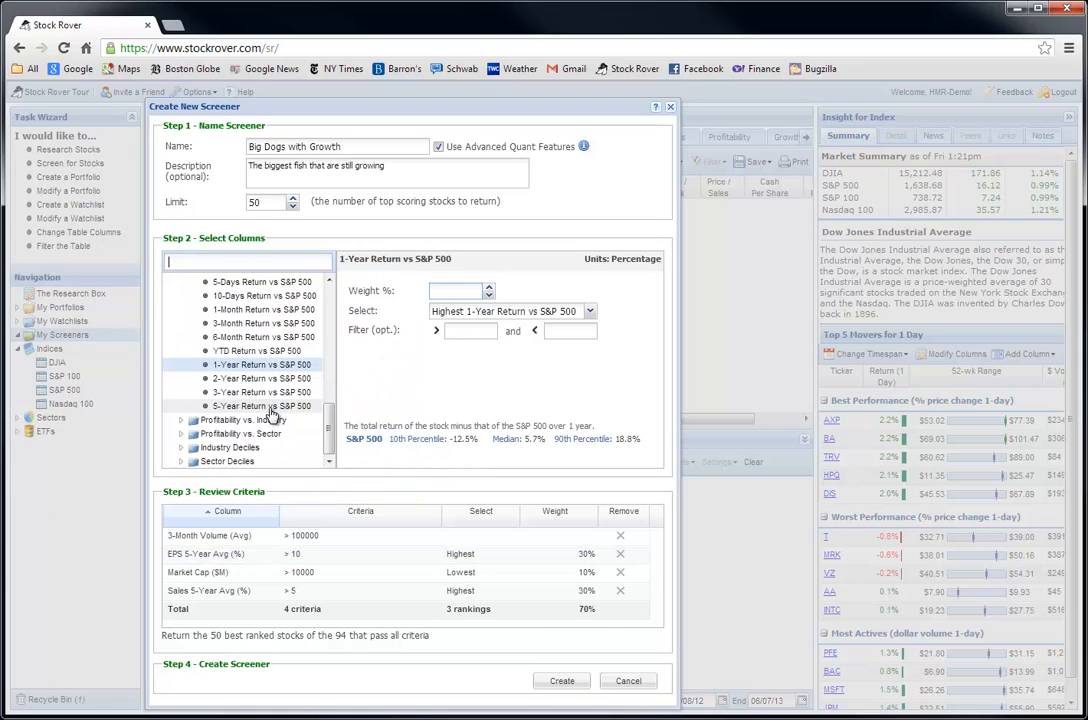
{"action": "left_click", "coordinate": [477, 338]}
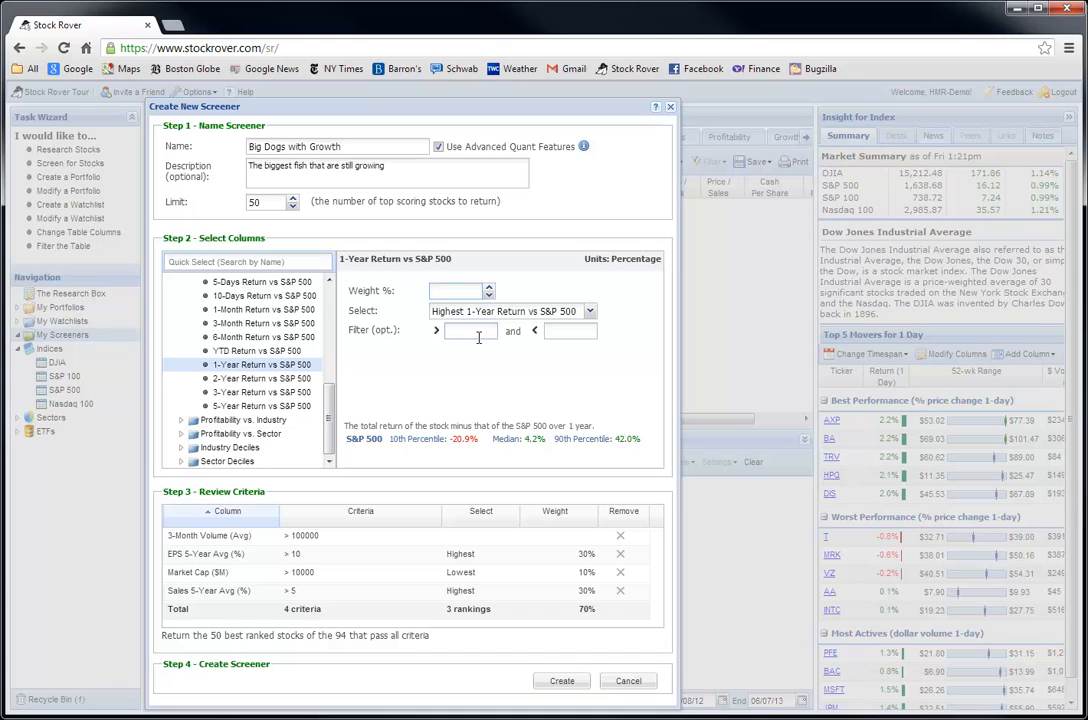
{"action": "type", "text": "5"}
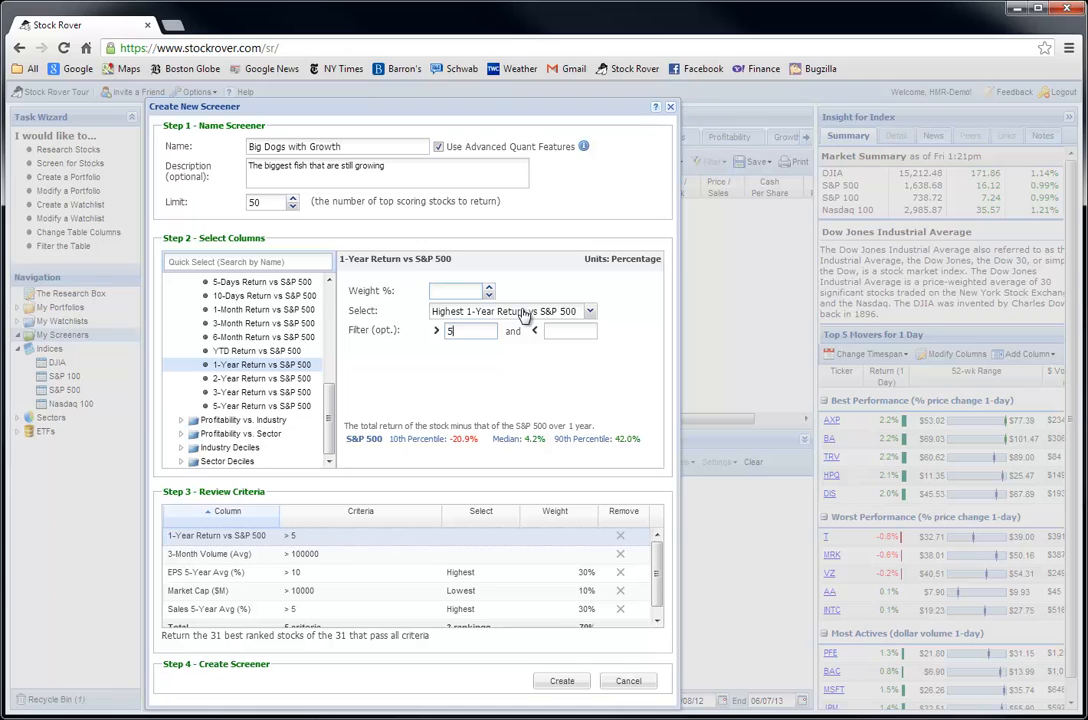
{"action": "left_click", "coordinate": [459, 292]}
{"action": "type", "text": "30"}
Step: Review the full criteria list with its total weight and create the screener
{"action": "mouse_move", "coordinate": [656, 571]}
{"action": "left_mouse_down"}
{"action": "mouse_move", "coordinate": [651, 607]}
{"action": "mouse_move", "coordinate": [656, 583]}
{"action": "left_mouse_up"}
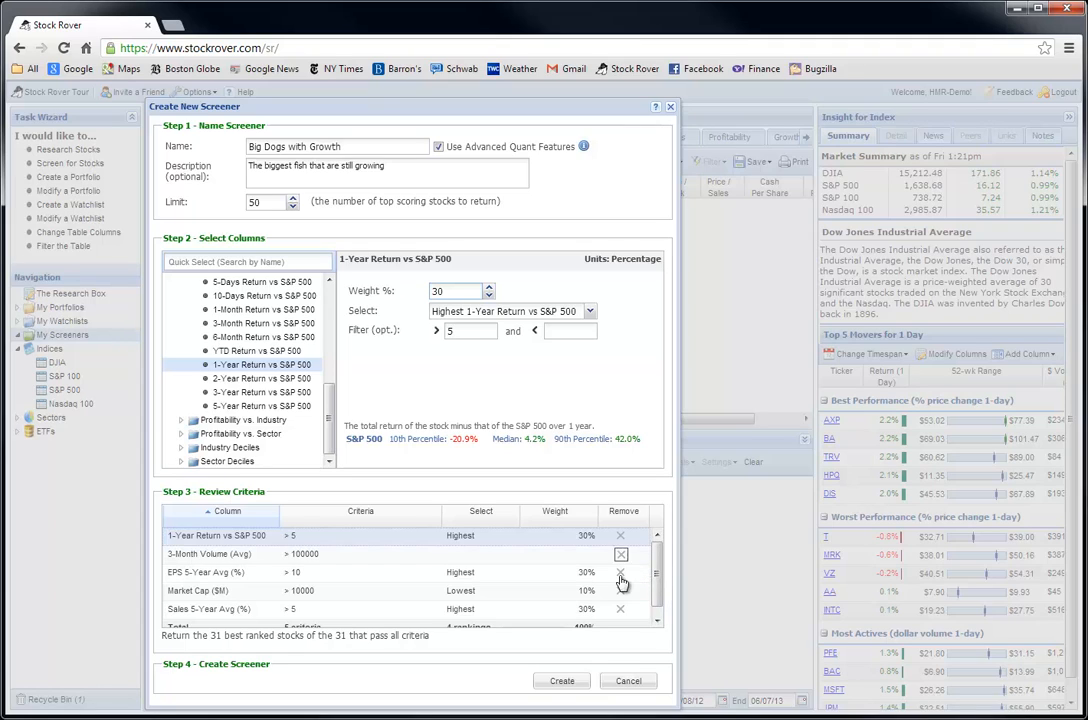
{"action": "left_click_drag", "start_coordinate": [655, 579], "coordinate": [658, 596]}
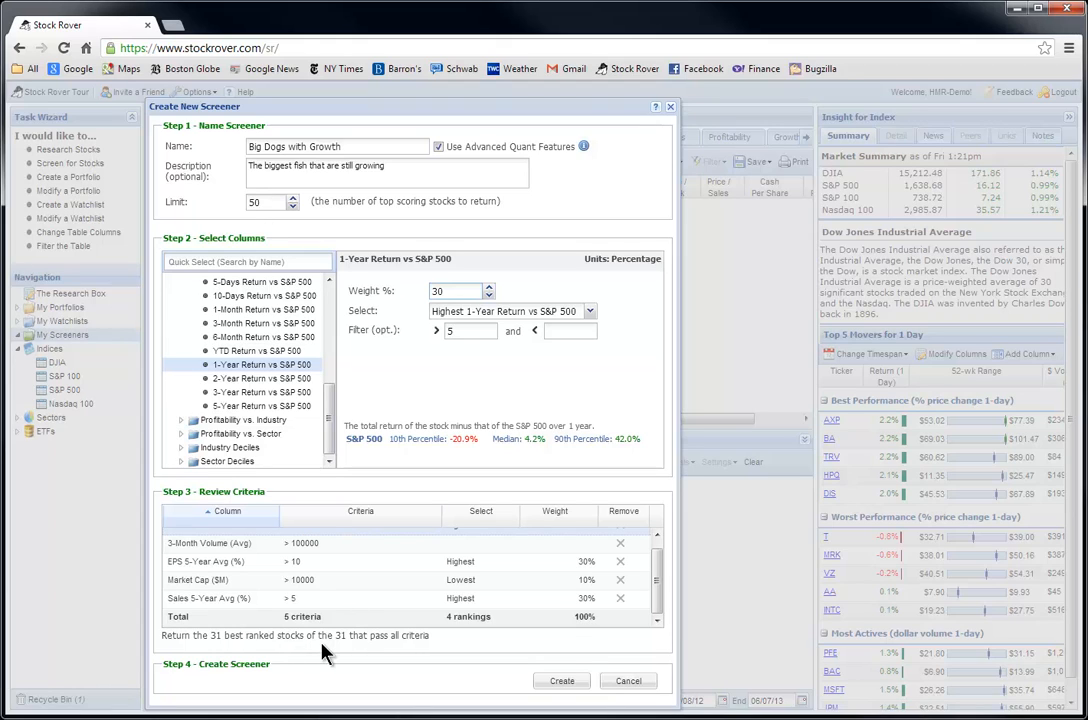
{"action": "left_click", "coordinate": [563, 682]}
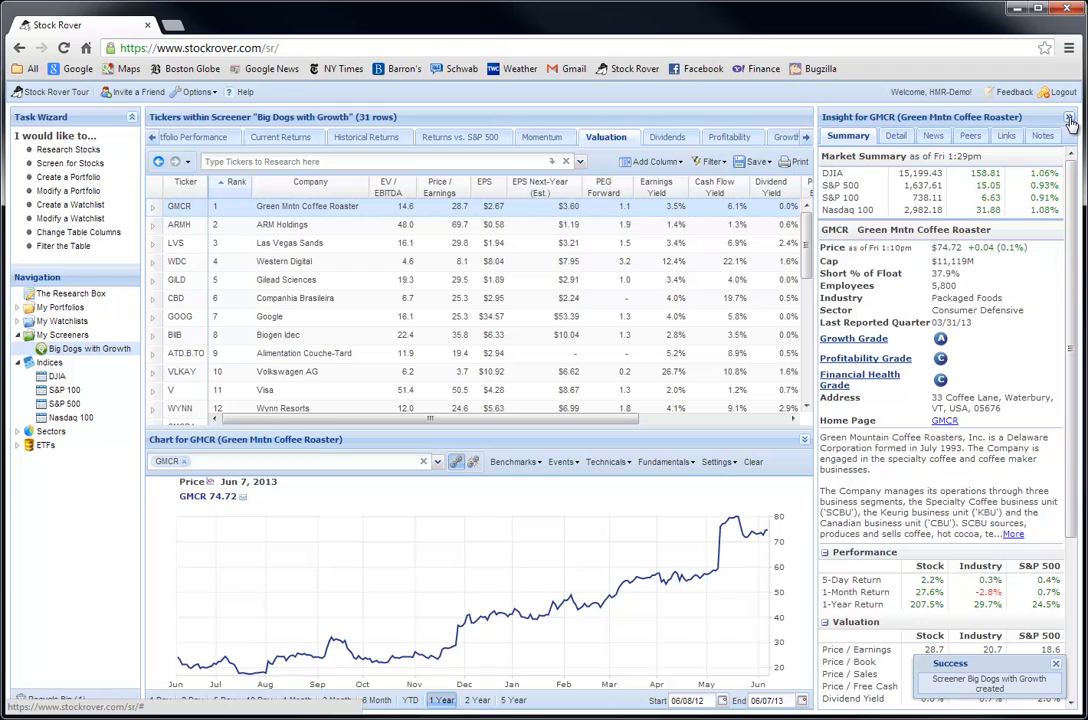
Step: Hide the stock insight details and look through the ranked tickers of the Big Dogs with Growth screener
{"action": "left_click", "coordinate": [1069, 118]}
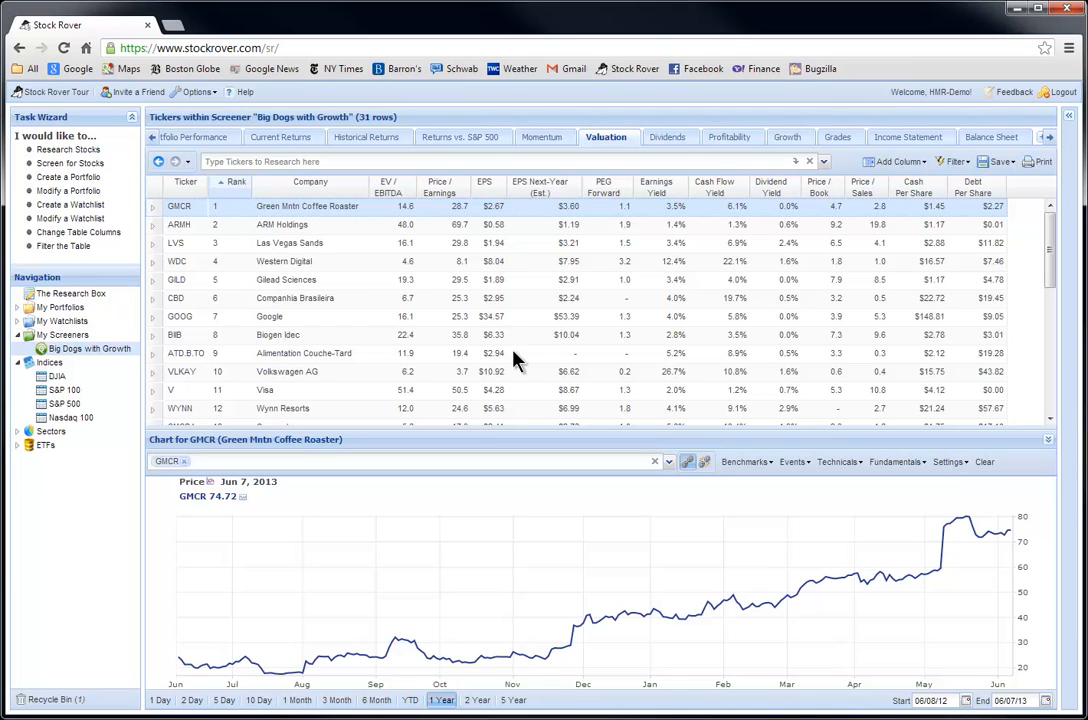
{"action": "mouse_move", "coordinate": [185, 232]}
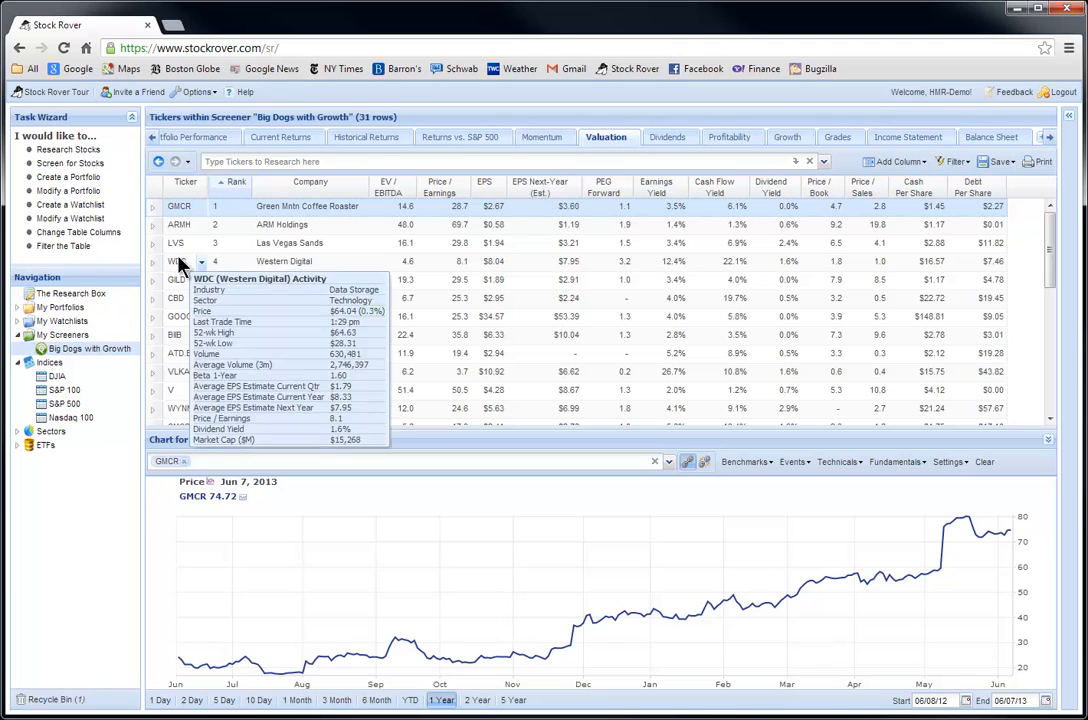
{"action": "mouse_move", "coordinate": [178, 254]}
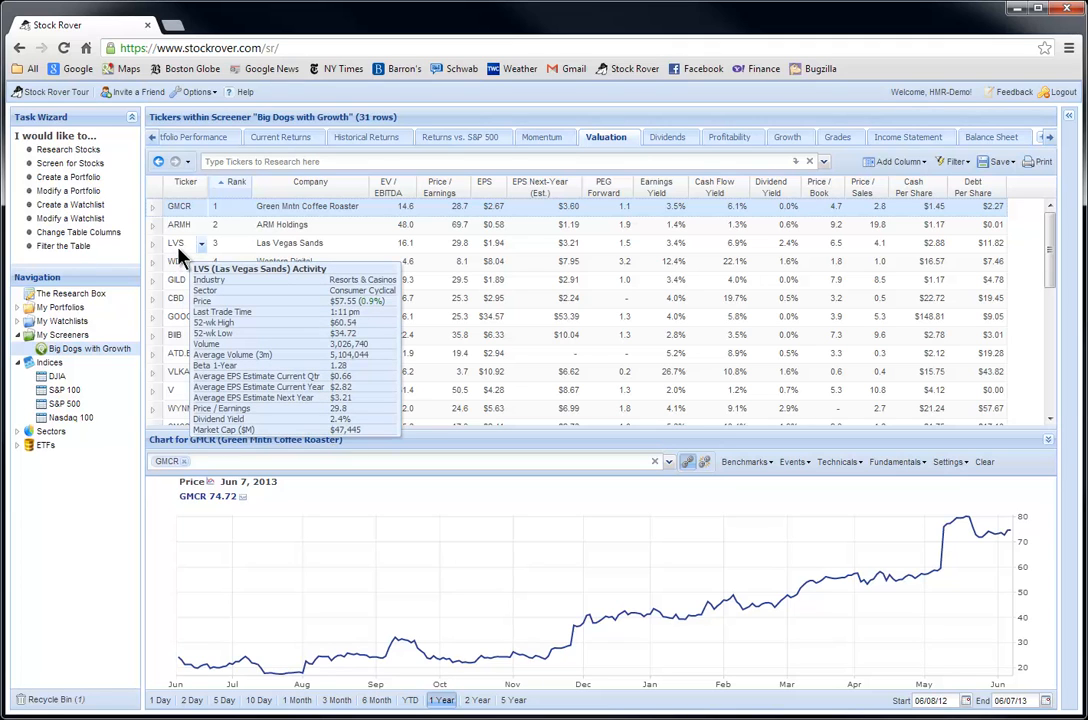
{"action": "left_click_drag", "start_coordinate": [1050, 253], "coordinate": [1049, 400]}
{"action": "left_click", "coordinate": [1048, 439]}
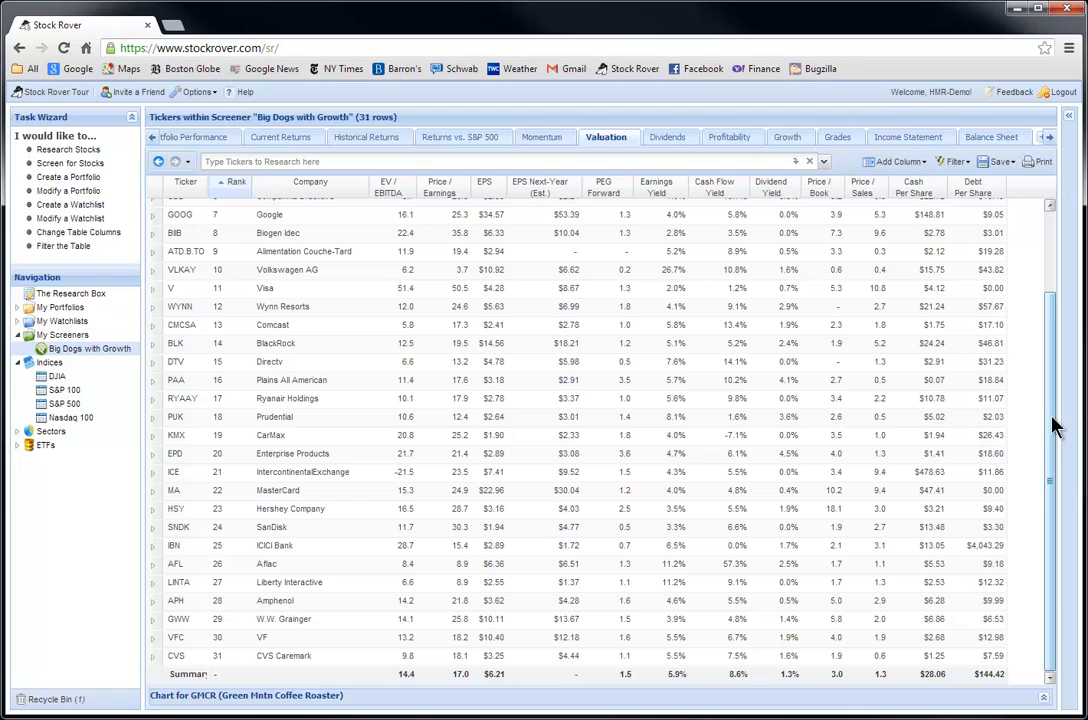
{"action": "left_click", "coordinate": [1045, 698]}
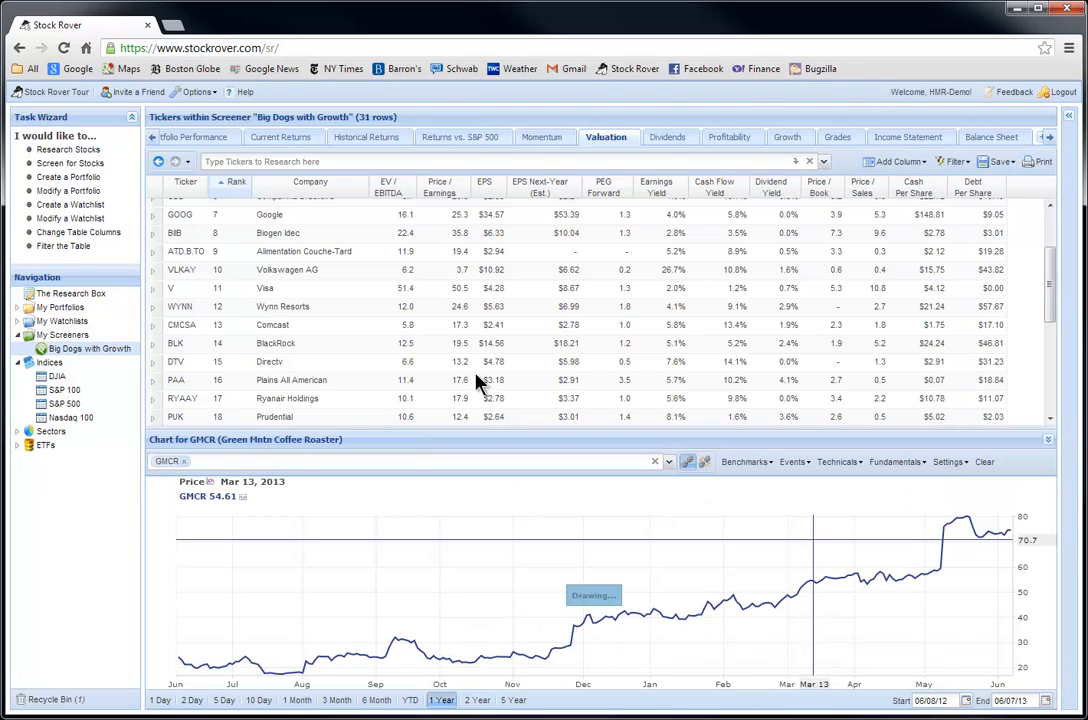
{"action": "scroll", "coordinate": [1052, 316], "scroll_direction": "up", "scroll_amount": 3}
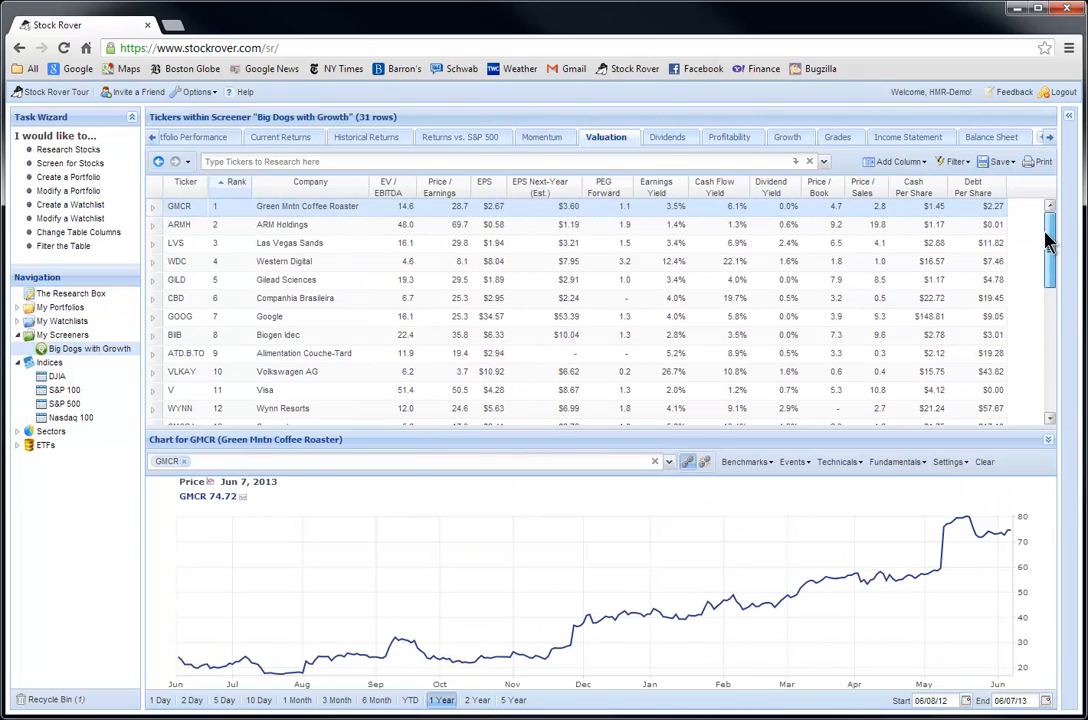
Step: Compare the highest-ranked and lowest-ranked companies in the screener results
{"action": "mouse_move", "coordinate": [220, 215]}
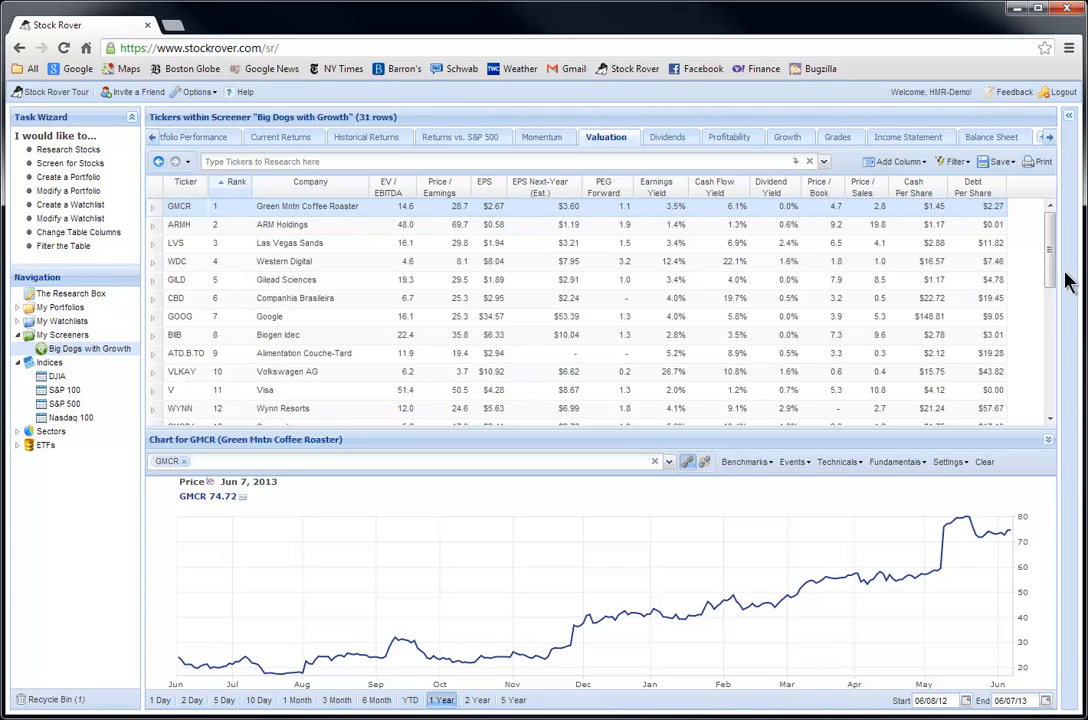
{"action": "left_click_drag", "start_coordinate": [1052, 274], "coordinate": [1049, 415]}
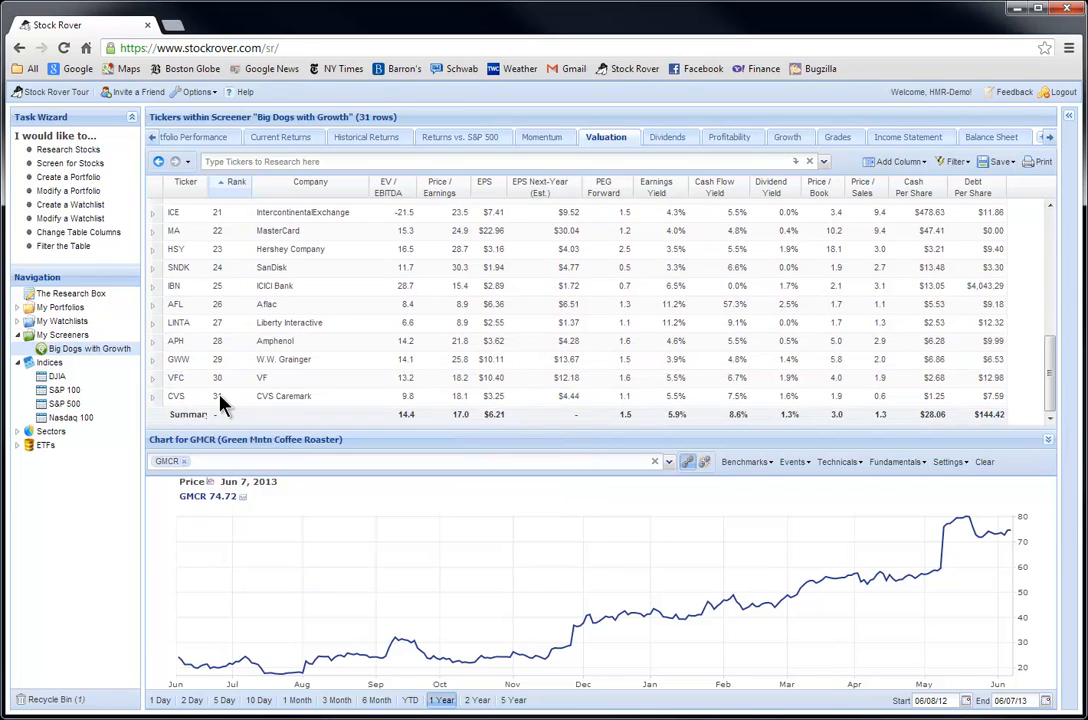
{"action": "mouse_move", "coordinate": [221, 404]}
{"action": "left_click_drag", "start_coordinate": [1055, 390], "coordinate": [1055, 210]}
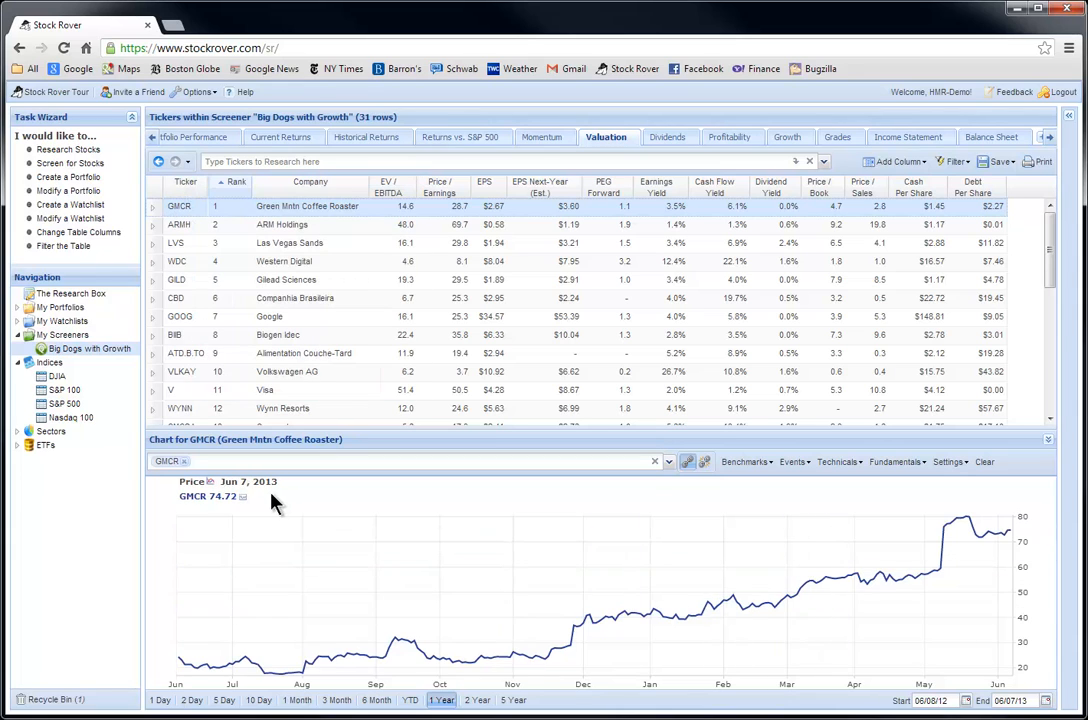
Step: Add the S&P 500 benchmark to the GMCR chart and flatten its line into a baseline
{"action": "left_click", "coordinate": [746, 462]}
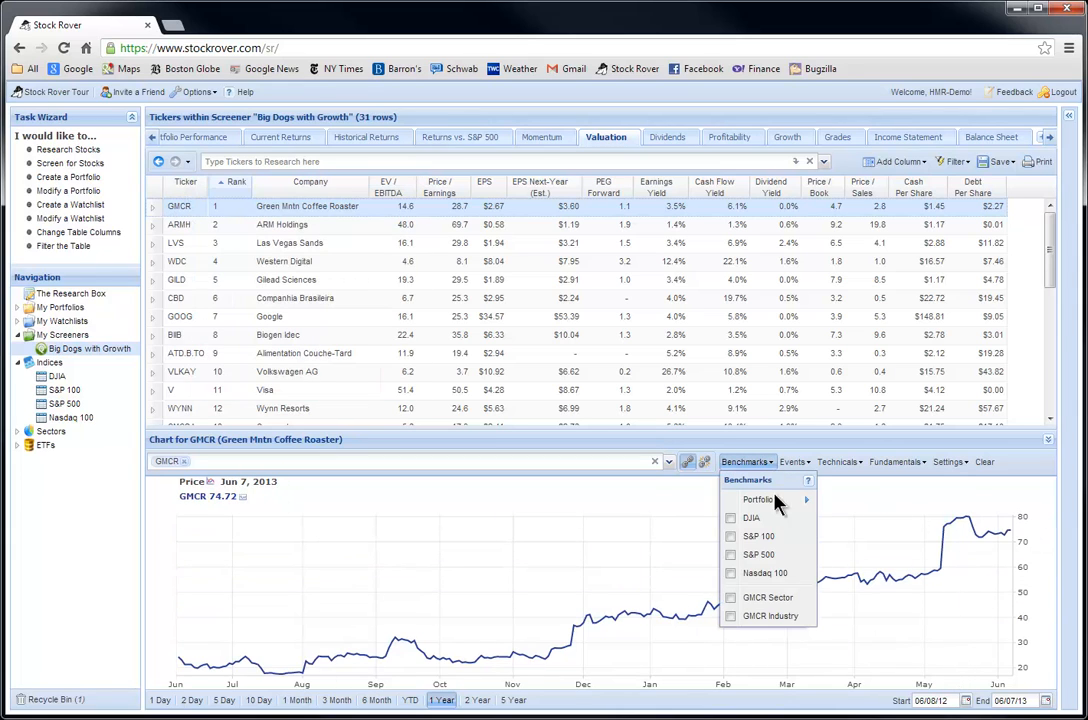
{"action": "left_click", "coordinate": [740, 556]}
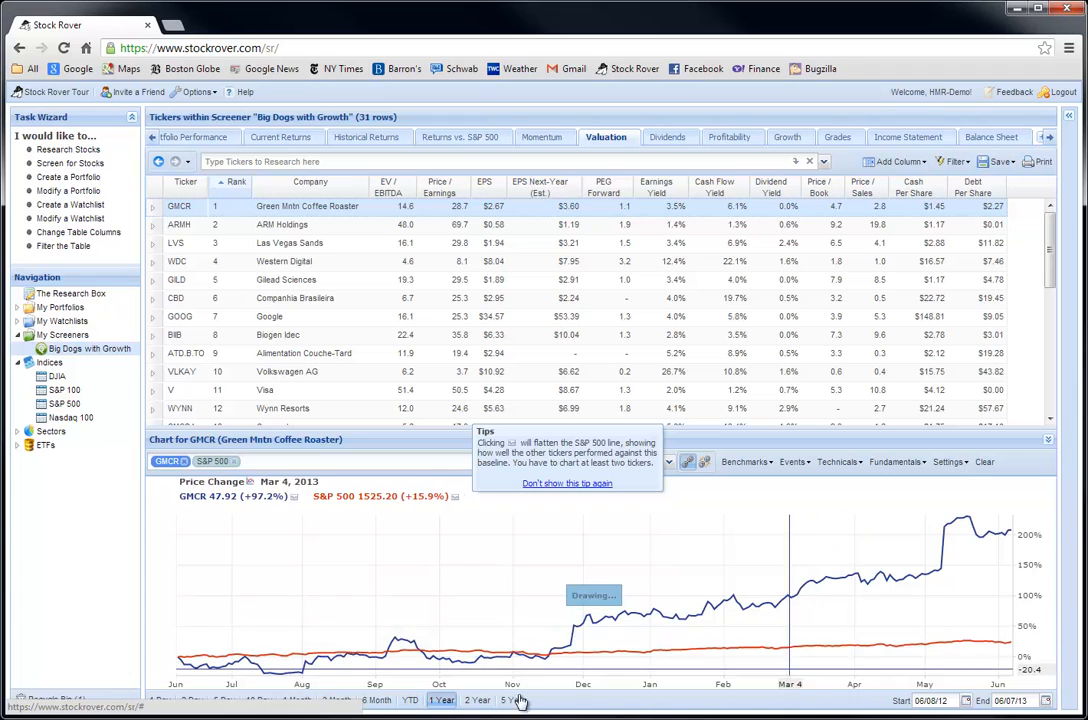
{"action": "left_click", "coordinate": [460, 496]}
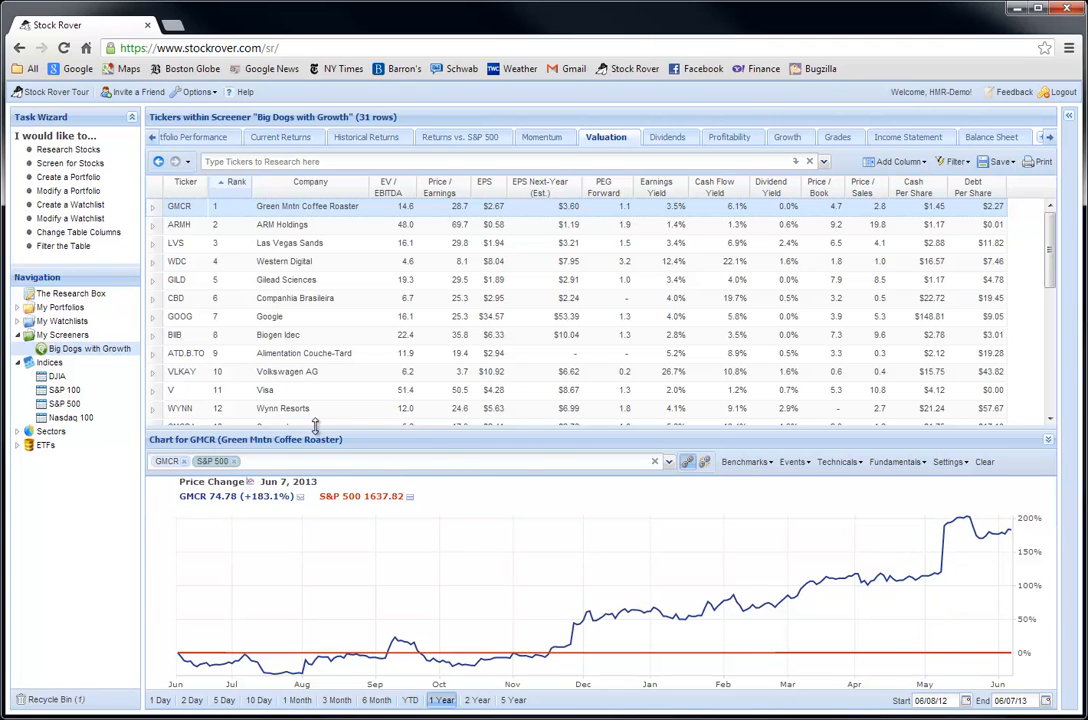
Step: Chart the last-ranked company, CVS Caremark, against the flattened S&P 500 baseline
{"action": "left_click_drag", "start_coordinate": [1054, 274], "coordinate": [1052, 410]}
{"action": "mouse_move", "coordinate": [175, 400]}
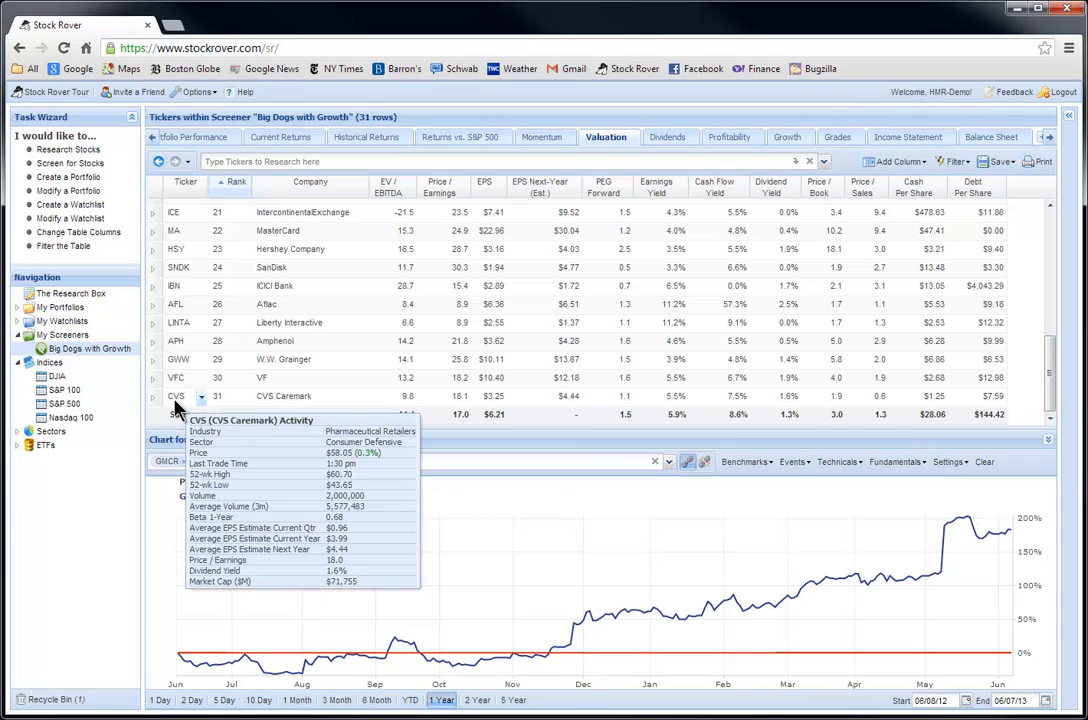
{"action": "left_click", "coordinate": [175, 398]}
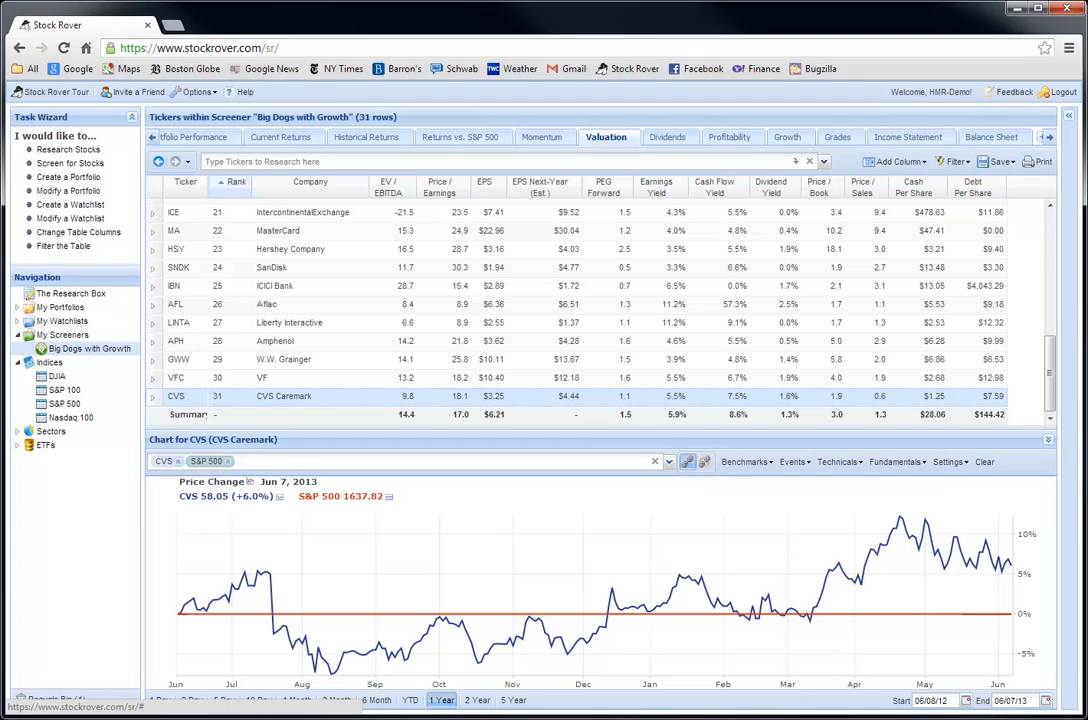
{"action": "left_click_drag", "start_coordinate": [1061, 372], "coordinate": [1061, 270]}
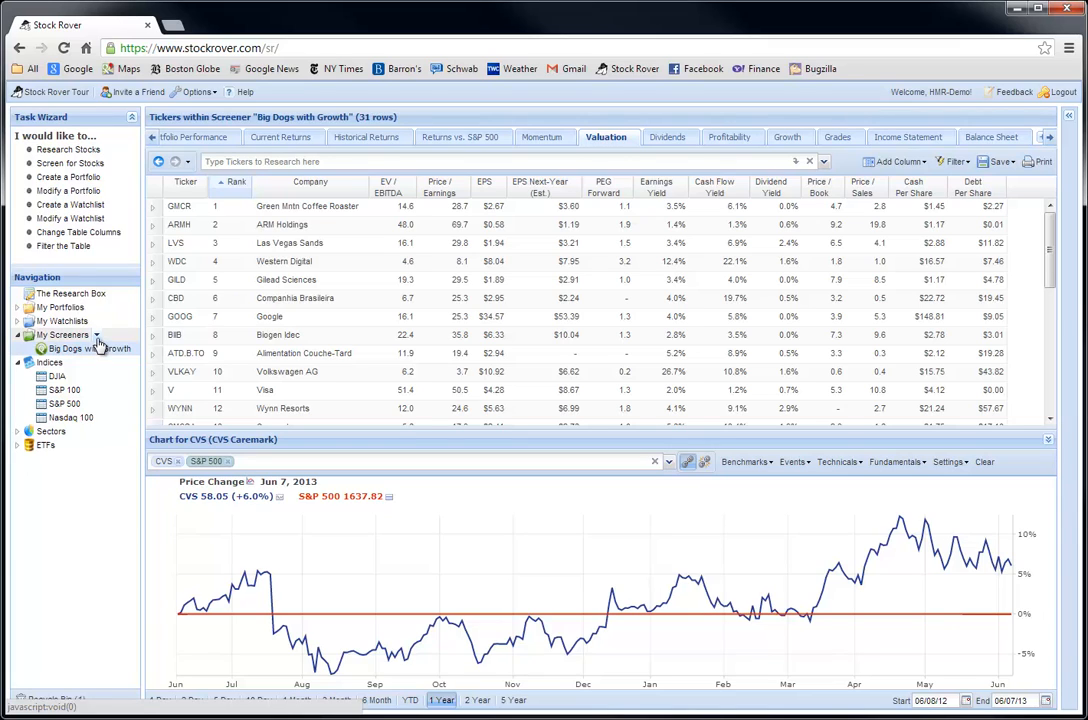
Step: Start a new screener under My Screeners and name it "Dividend Growers"
{"action": "left_click", "coordinate": [97, 337]}
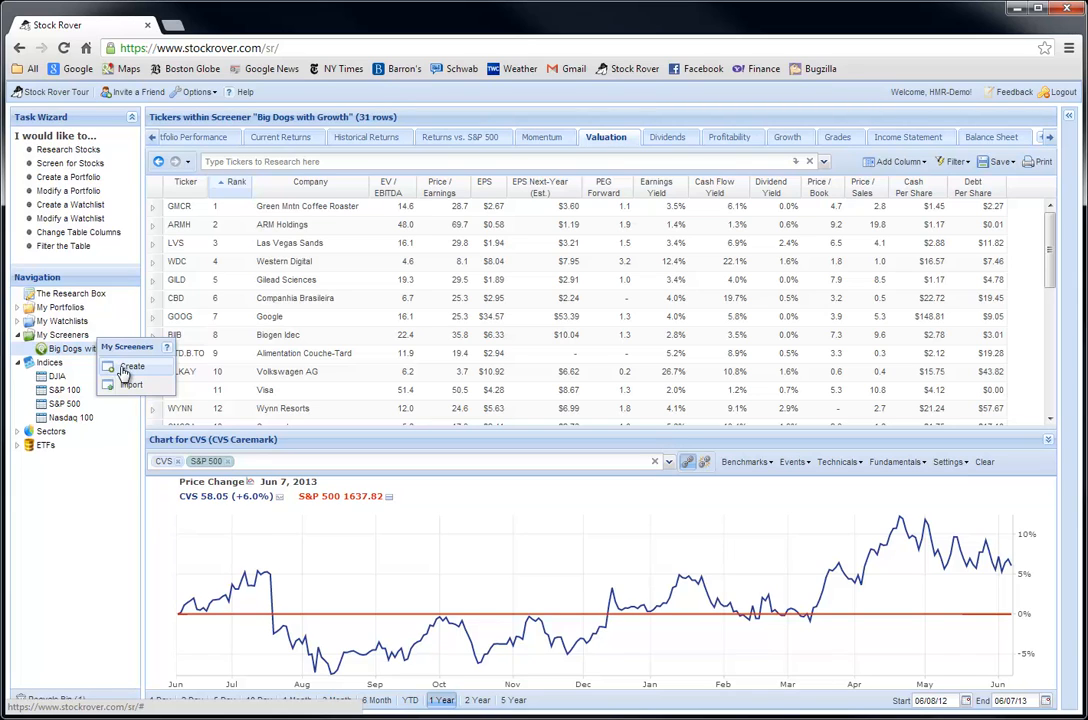
{"action": "left_click", "coordinate": [126, 369]}
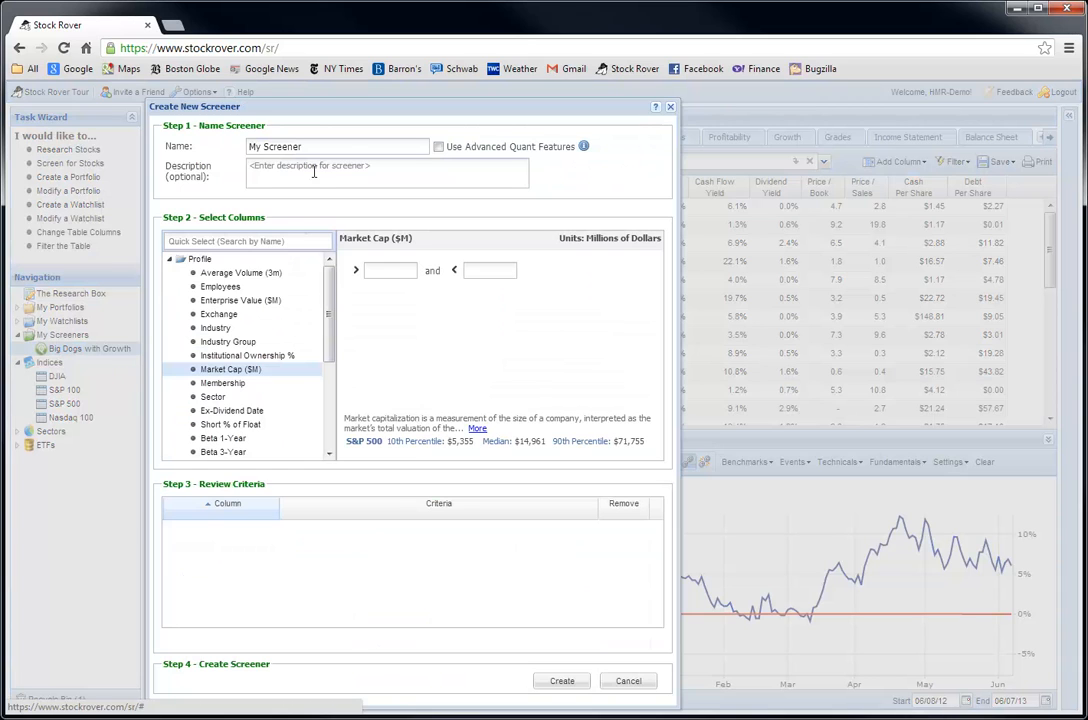
{"action": "left_click_drag", "start_coordinate": [340, 147], "coordinate": [205, 165]}
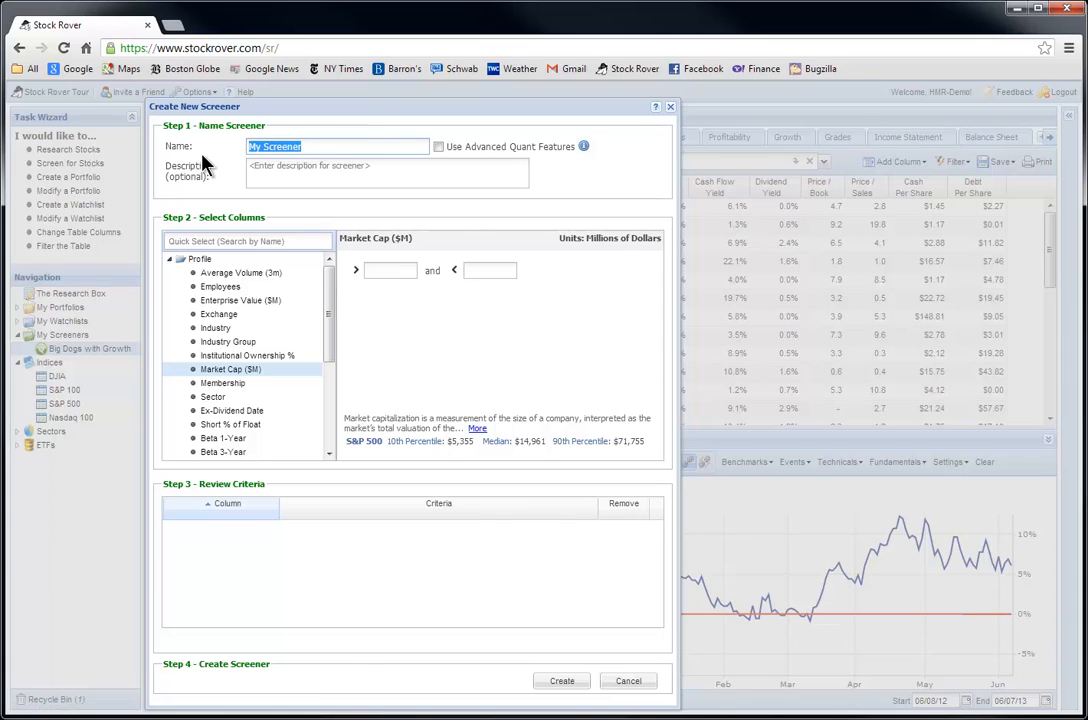
{"action": "type", "text": "Dividend G"}
{"action": "type", "text": "rowers"}
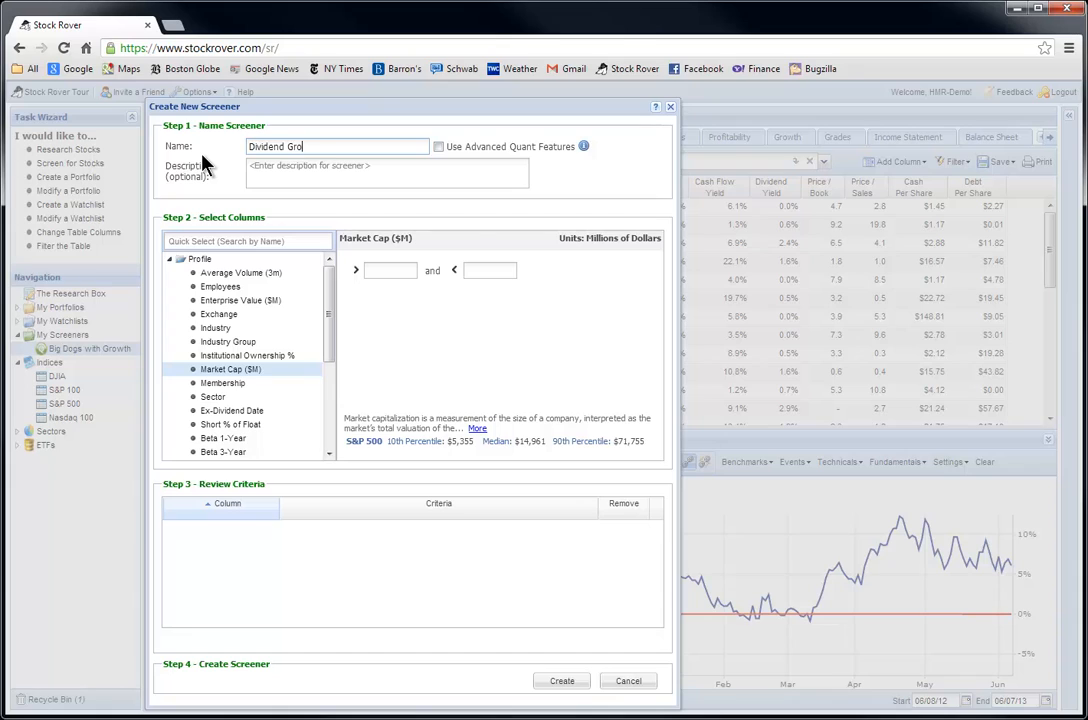
Step: Enable the advanced quant features and enter the description "Mid and Large cap stocks that grow dividends and are strong companies"
{"action": "left_click", "coordinate": [438, 147]}
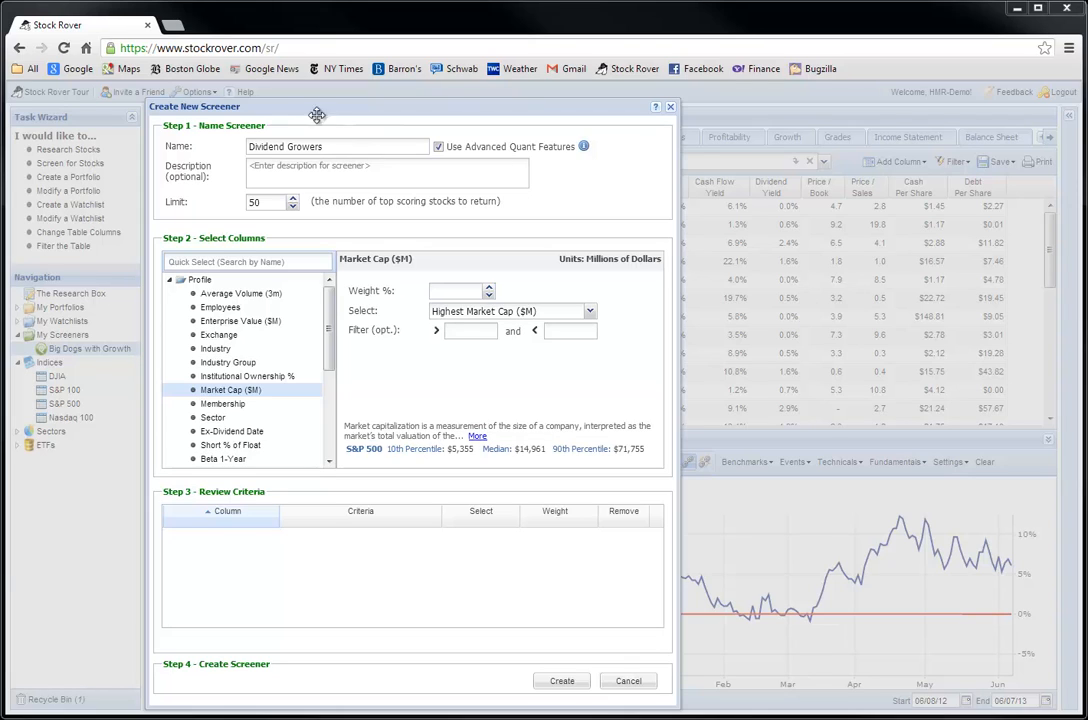
{"action": "left_click", "coordinate": [299, 175]}
{"action": "type", "text": "Mid and Large cap stocks that grow dividends and are strong companies"}
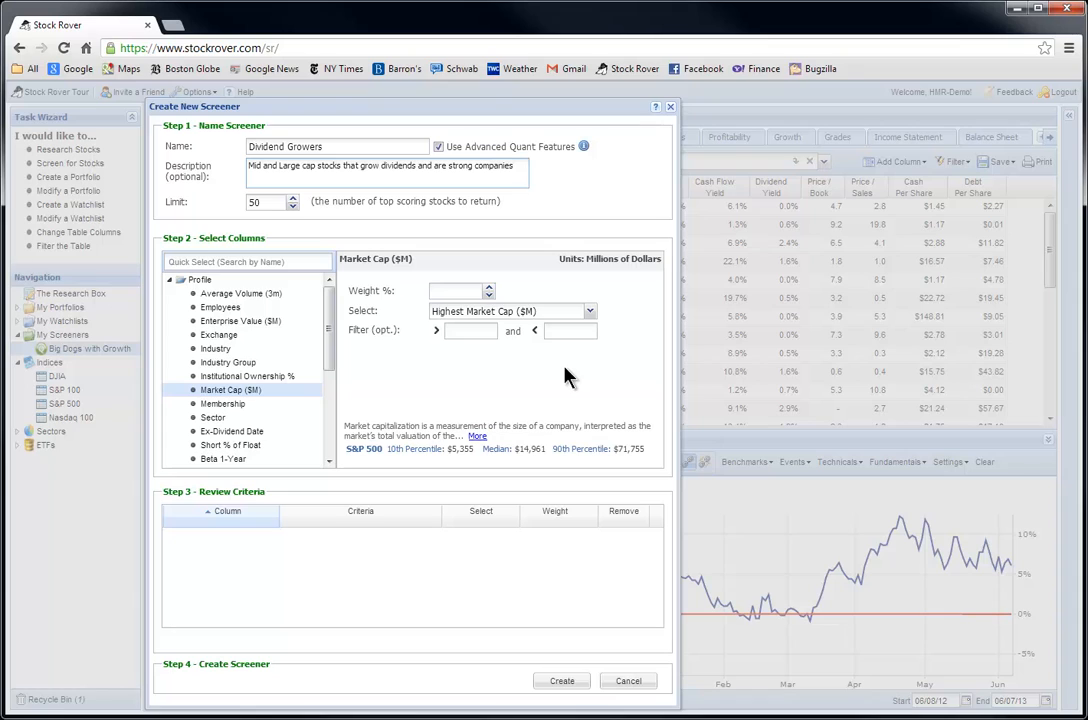
Step: Add a Market Cap ($M) criterion greater than 2000 without a weight
{"action": "left_click", "coordinate": [232, 261]}
{"action": "type", "text": "ma"}
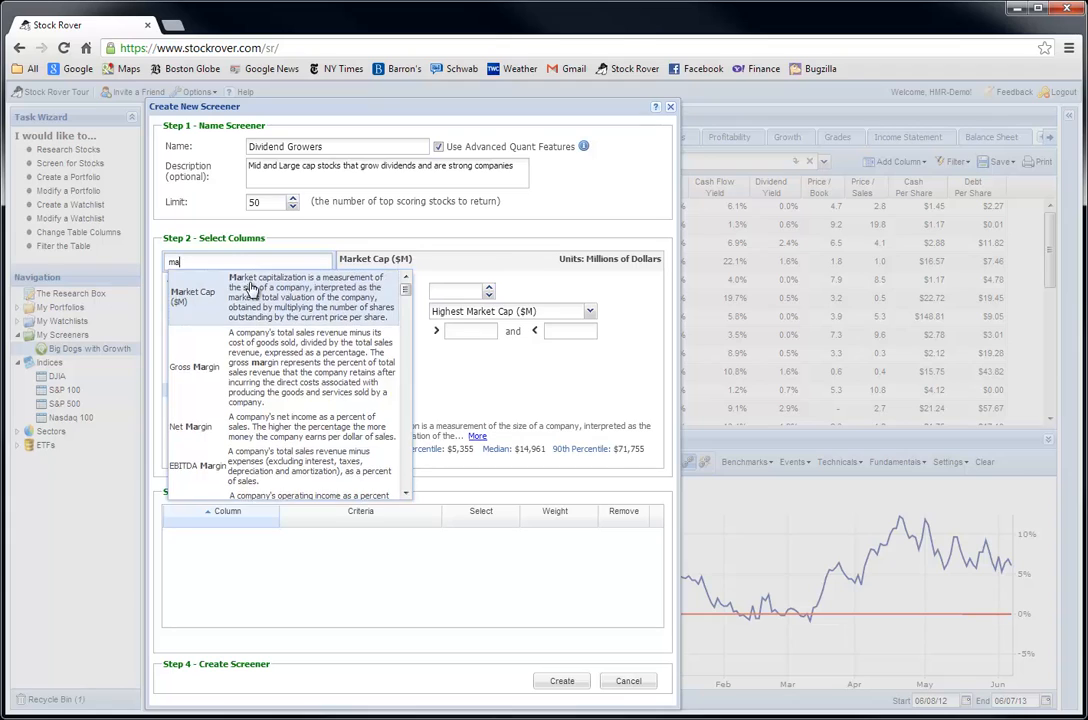
{"action": "left_click", "coordinate": [250, 287]}
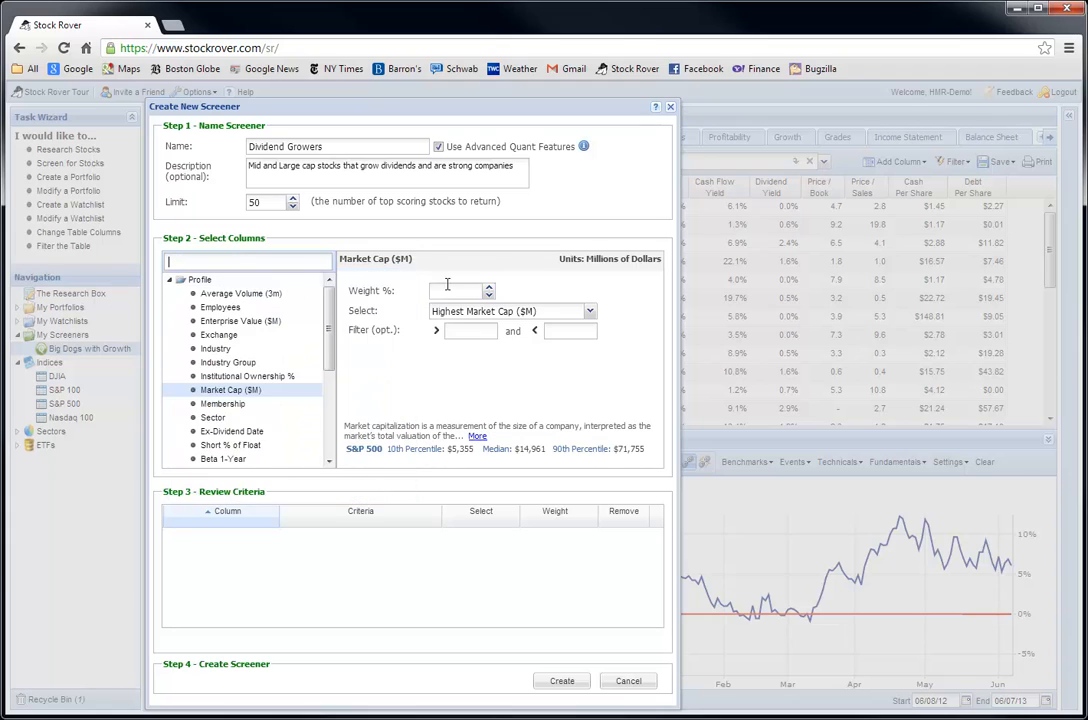
{"action": "left_click", "coordinate": [474, 334]}
{"action": "type", "text": "2"}
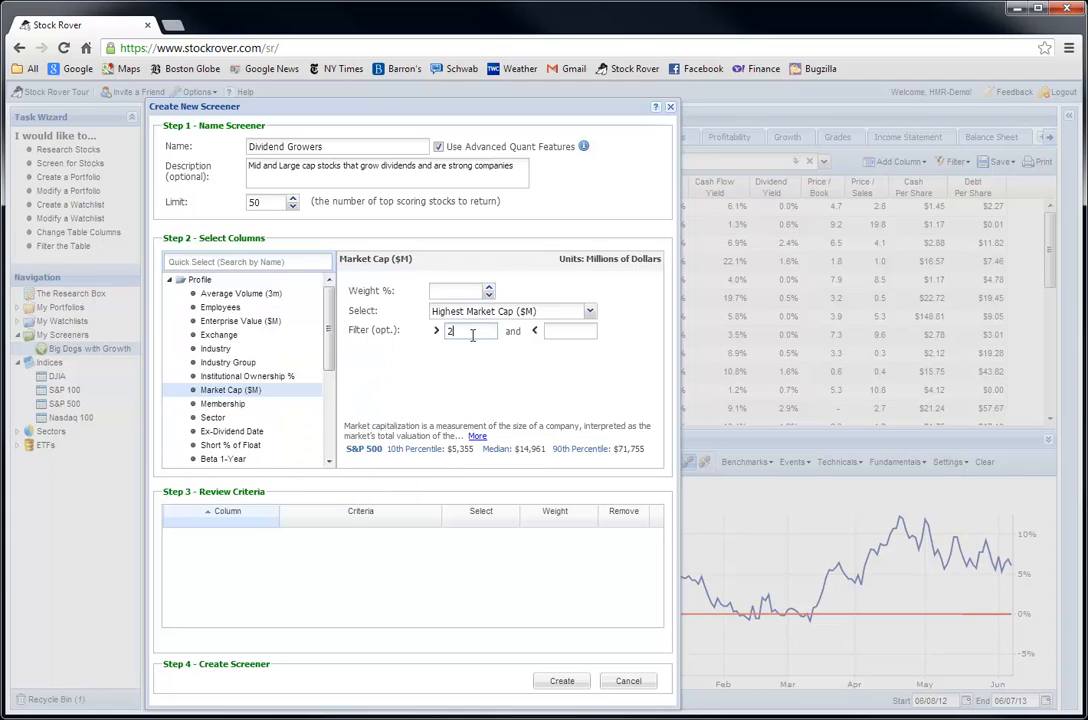
{"action": "type", "text": "000"}
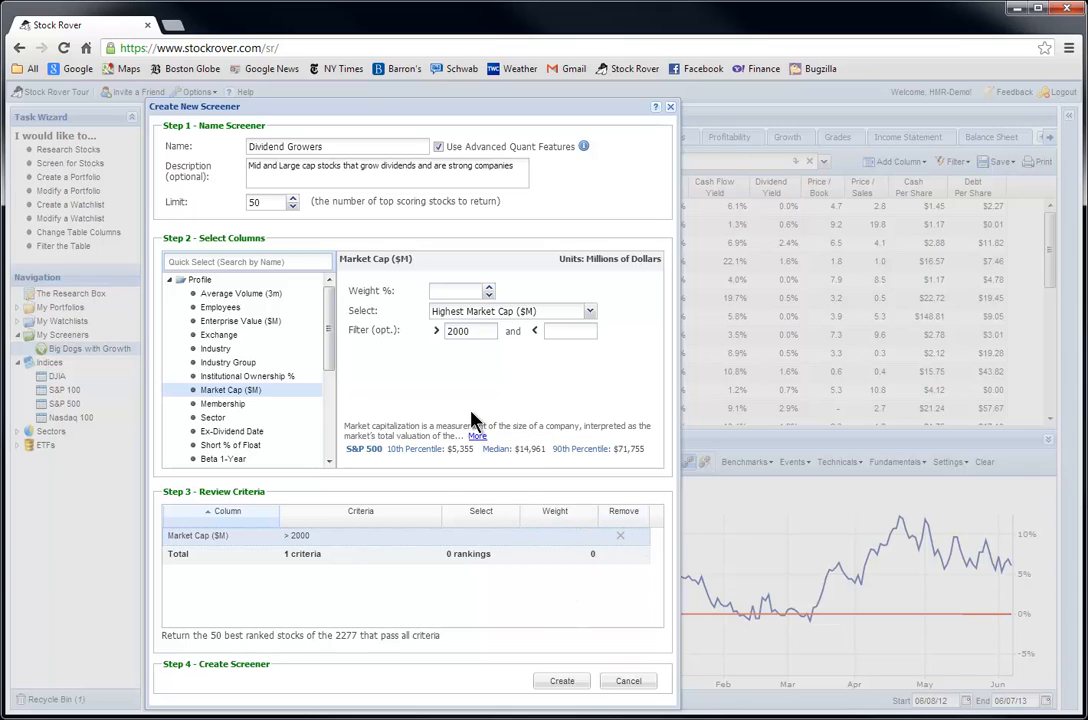
Step: Add a Dividend Yield criterion greater than 1 and less than 5 with a 5% weight
{"action": "left_click", "coordinate": [233, 263]}
{"action": "type", "text": "Divide"}
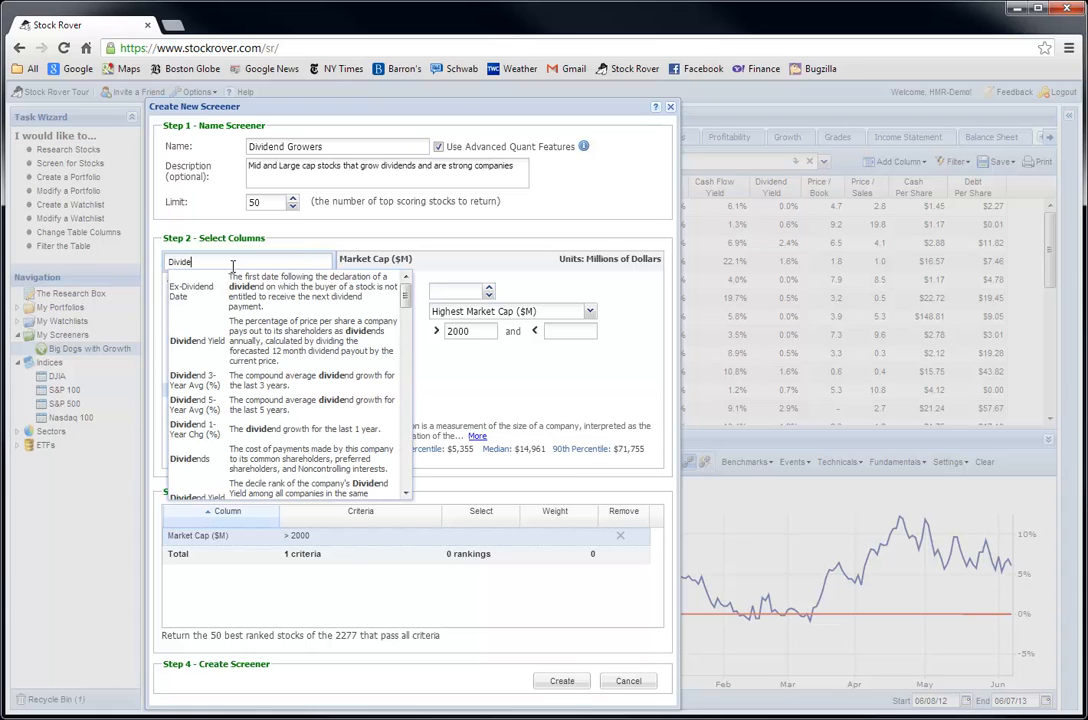
{"action": "left_click", "coordinate": [260, 340]}
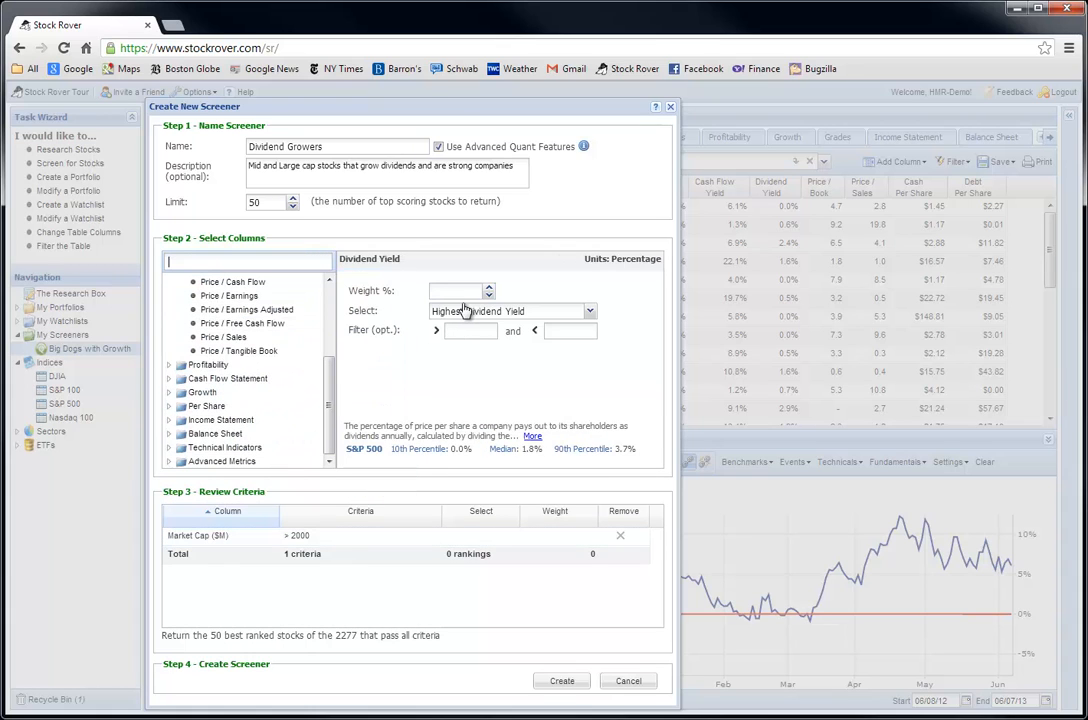
{"action": "left_click", "coordinate": [479, 331]}
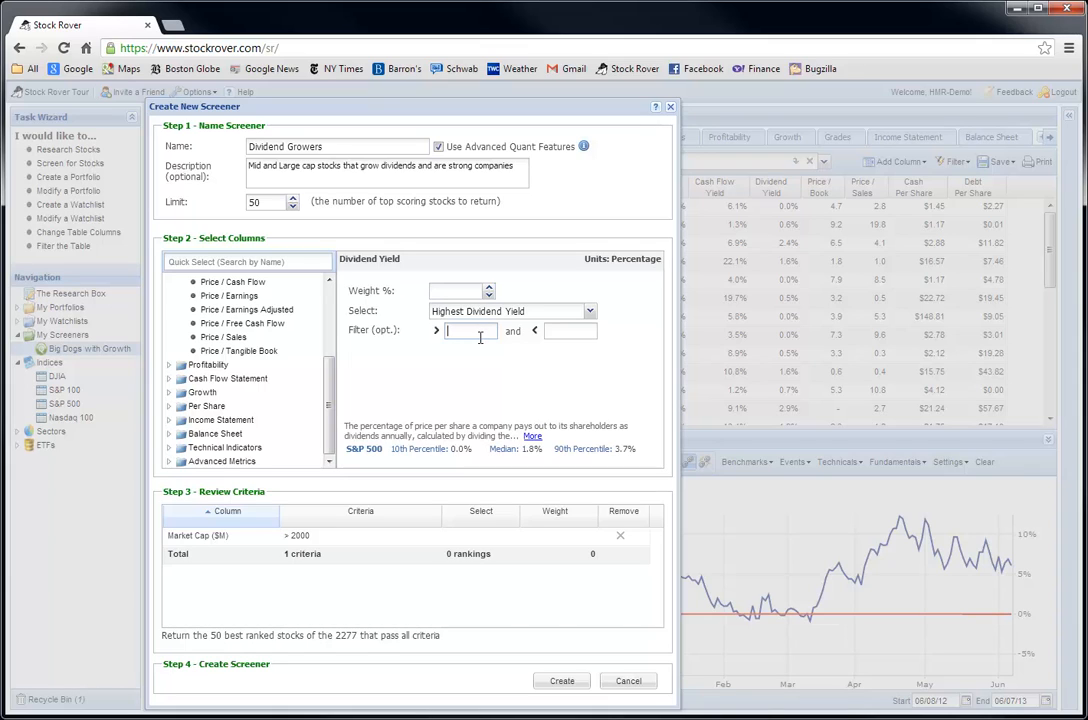
{"action": "type", "text": "1"}
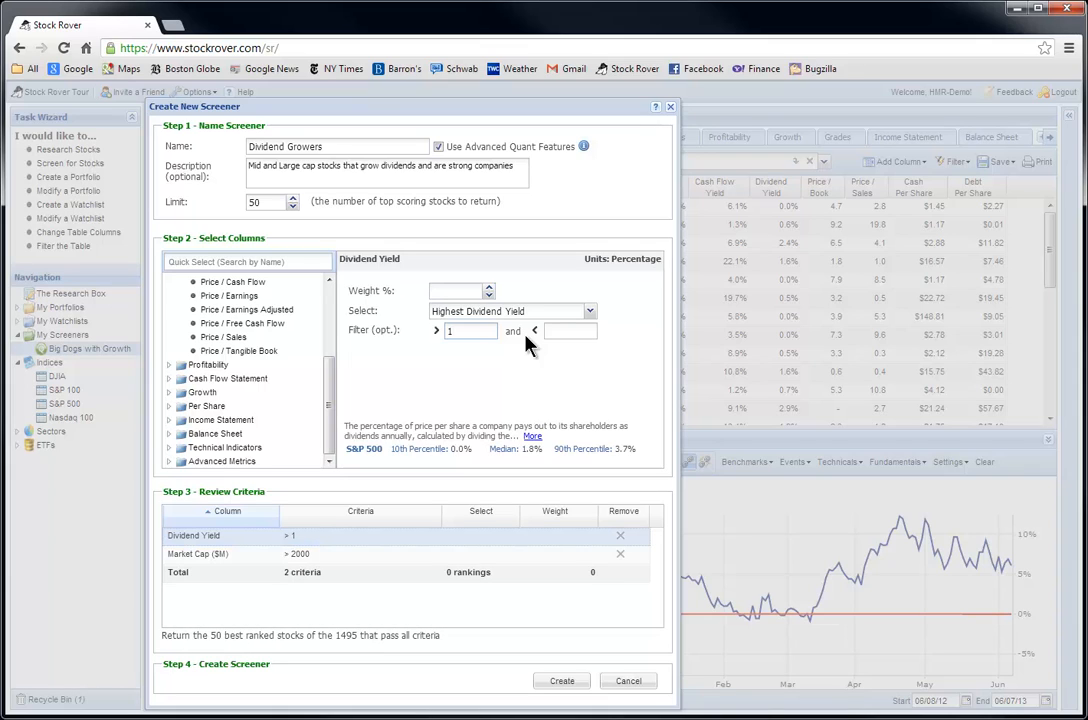
{"action": "left_click", "coordinate": [571, 330]}
{"action": "type", "text": "5"}
{"action": "left_click", "coordinate": [451, 290]}
{"action": "type", "text": "5"}
Step: Add a Payout Ratio criterion greater than 10 and less than 50
{"action": "left_click", "coordinate": [244, 260]}
{"action": "type", "text": "pay"}
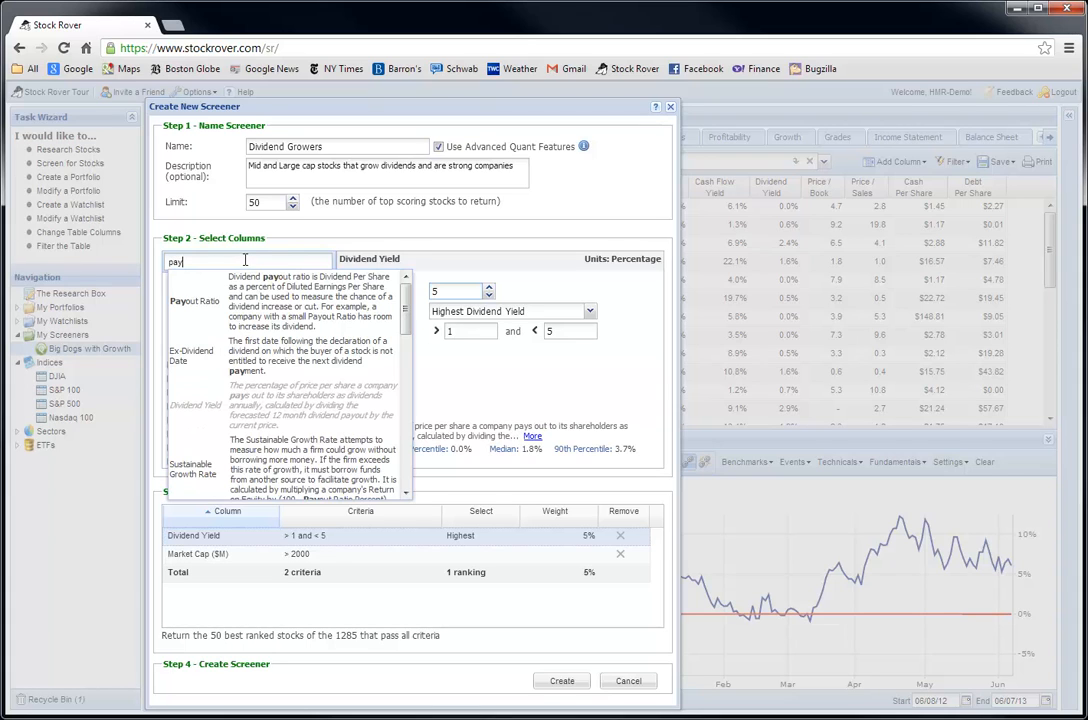
{"action": "left_click", "coordinate": [250, 240]}
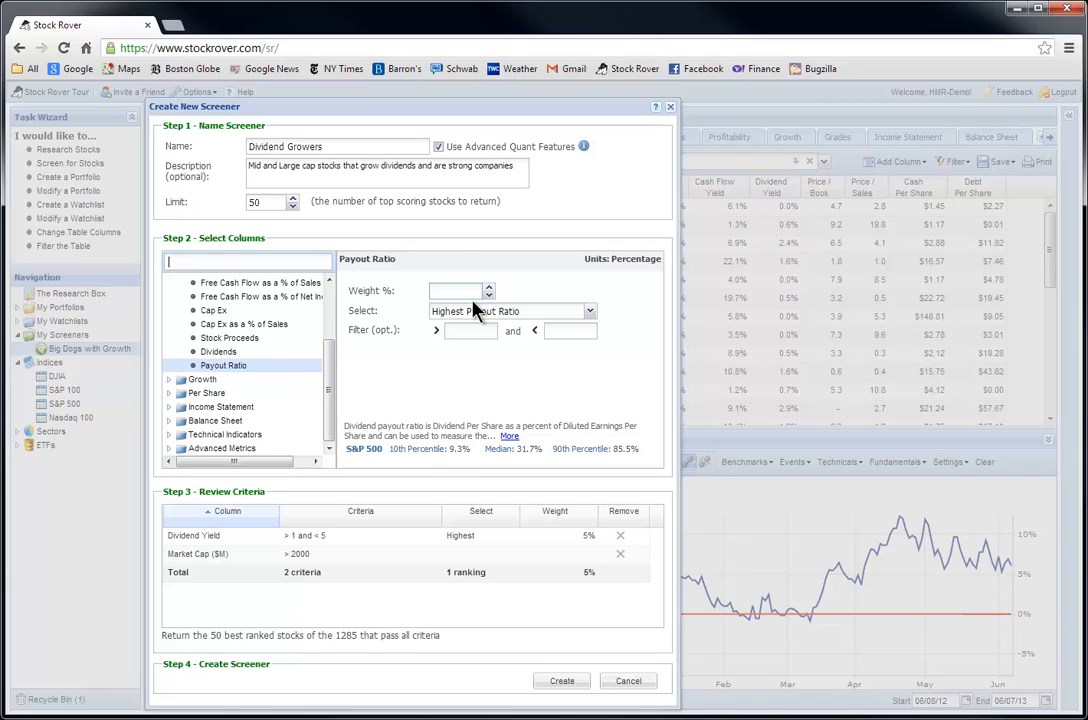
{"action": "left_click", "coordinate": [472, 333]}
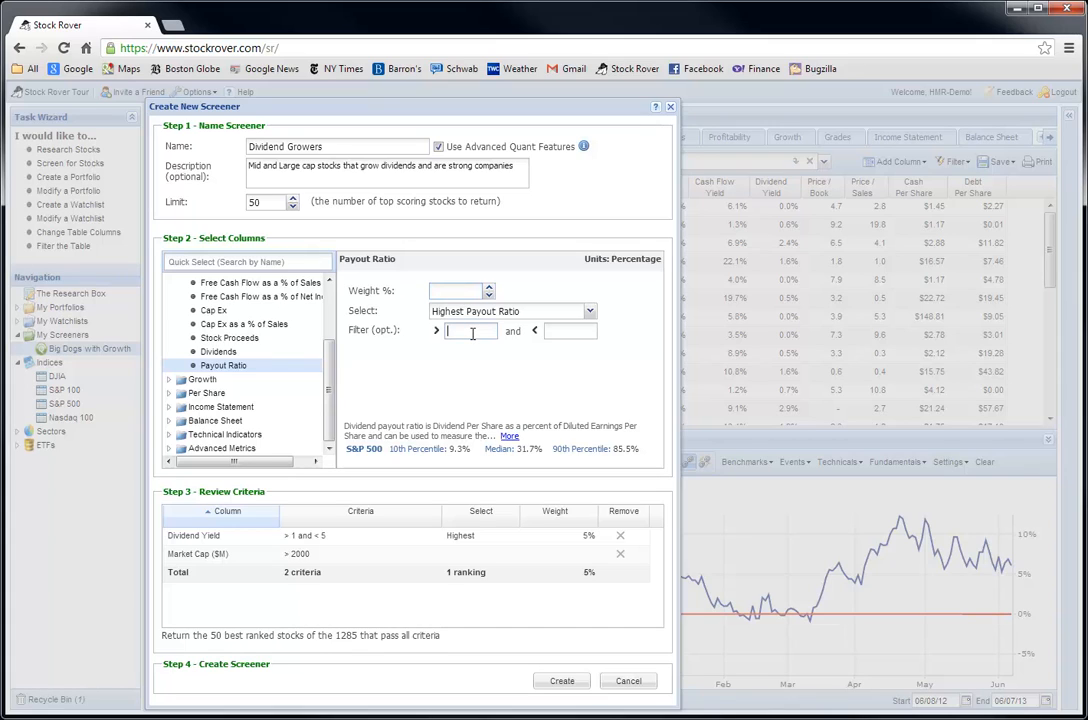
{"action": "type", "text": "10"}
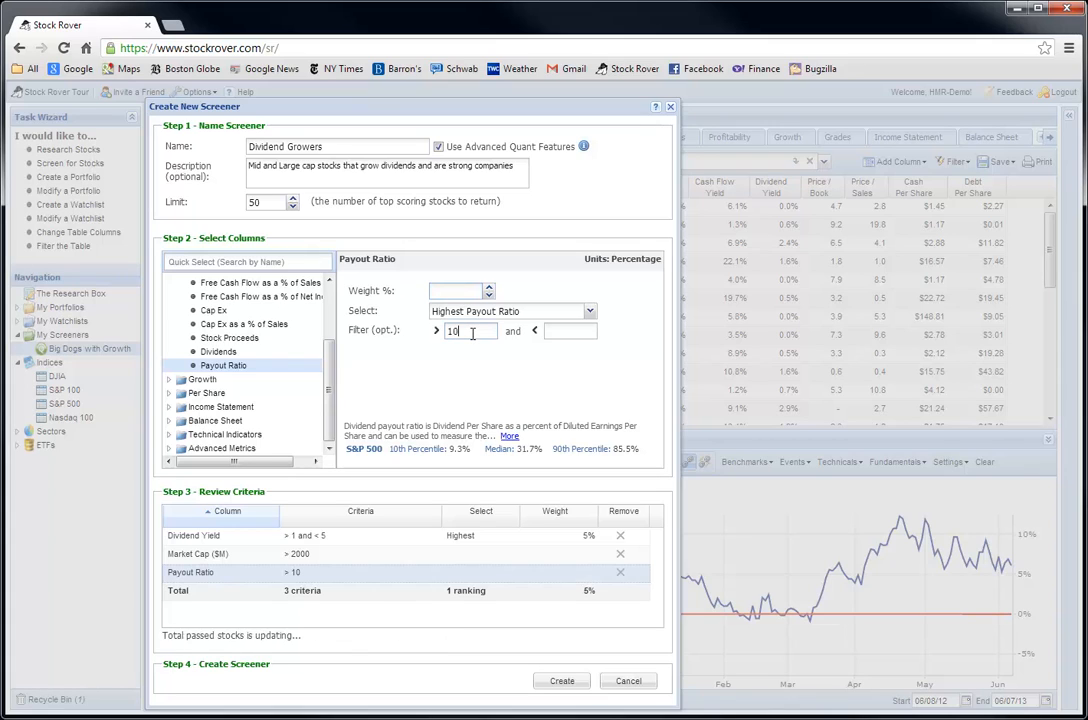
{"action": "left_click", "coordinate": [569, 333]}
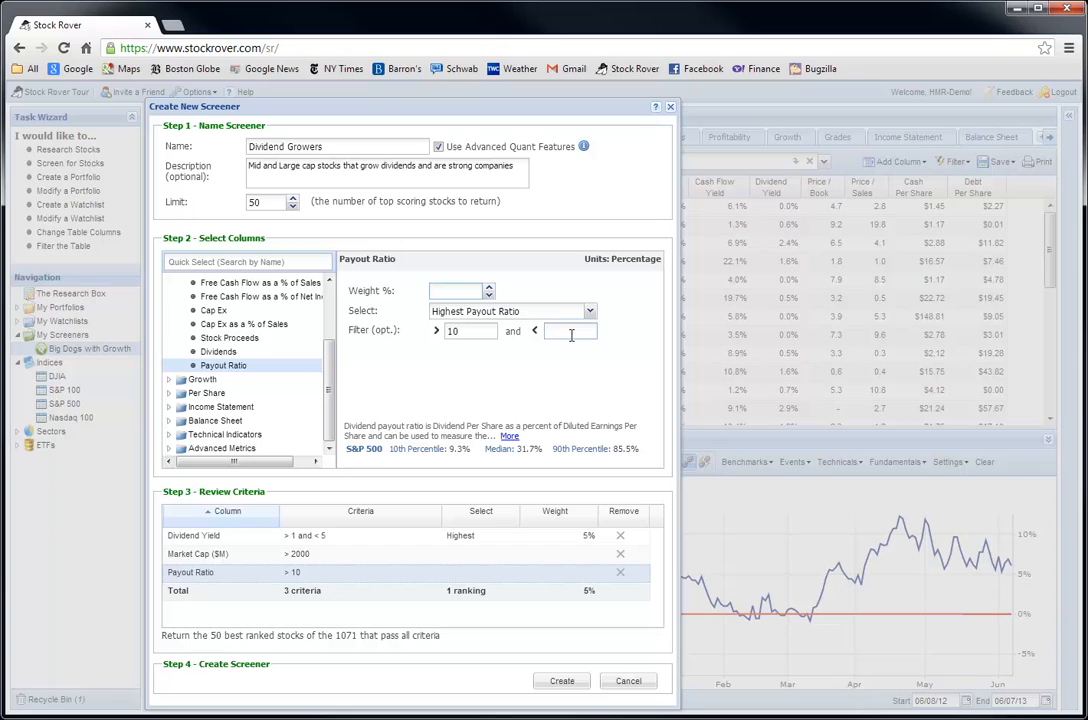
{"action": "type", "text": "50"}
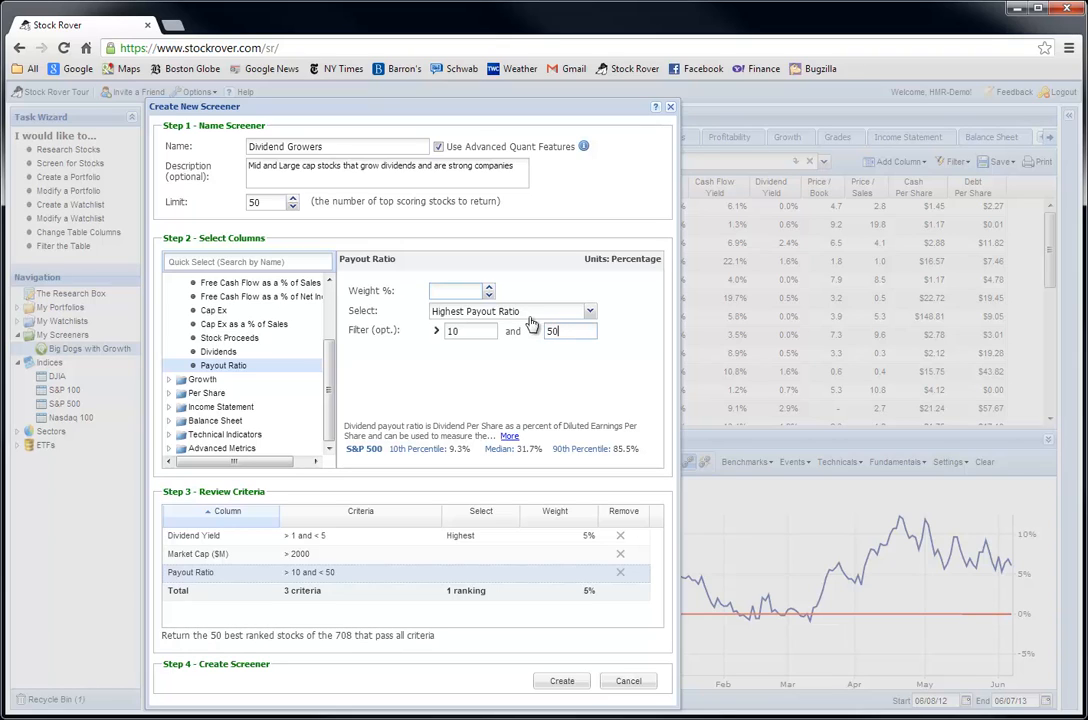
Step: Give the Payout Ratio criterion a 5% weight and rank it by Lowest Payout Ratio
{"action": "left_click", "coordinate": [445, 291]}
{"action": "type", "text": "5"}
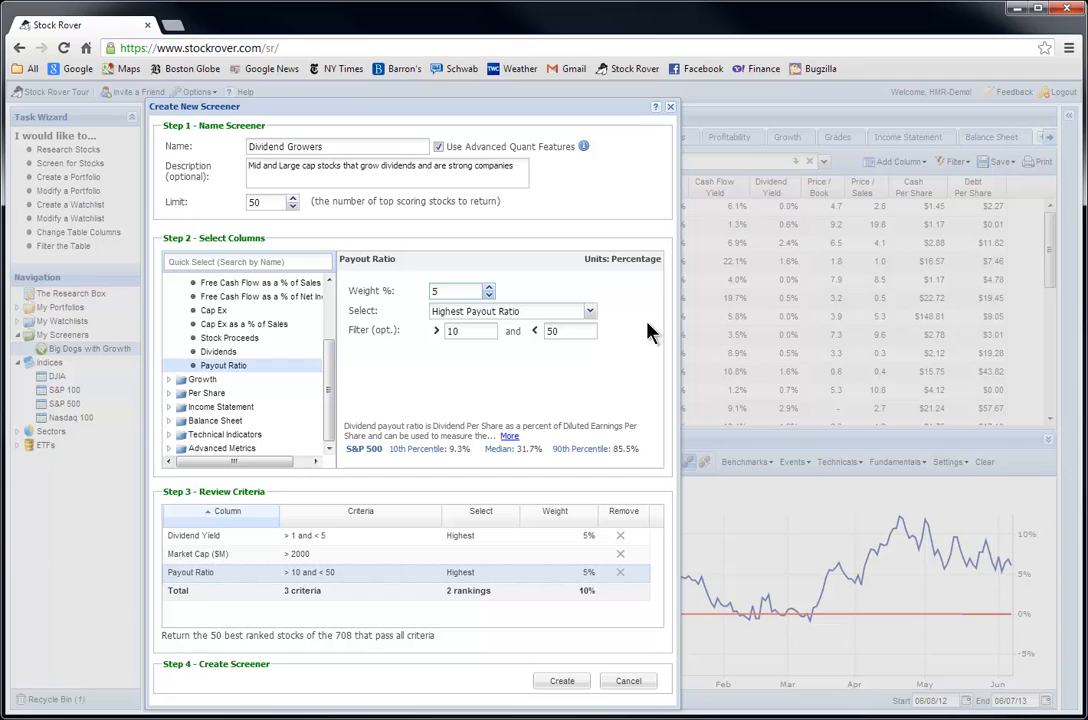
{"action": "left_click", "coordinate": [590, 311]}
{"action": "left_click", "coordinate": [539, 346]}
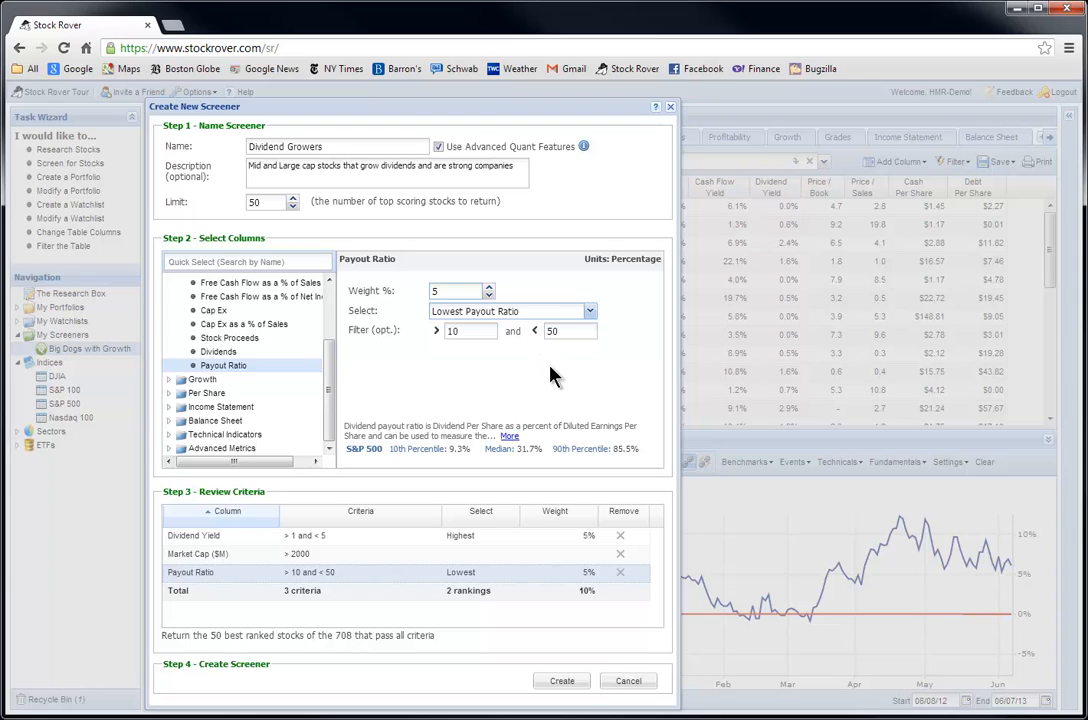
Step: Search the criteria columns for "dividend 1" and open Dividend 1-Year Chg (%) among the growth columns
{"action": "left_click", "coordinate": [269, 261]}
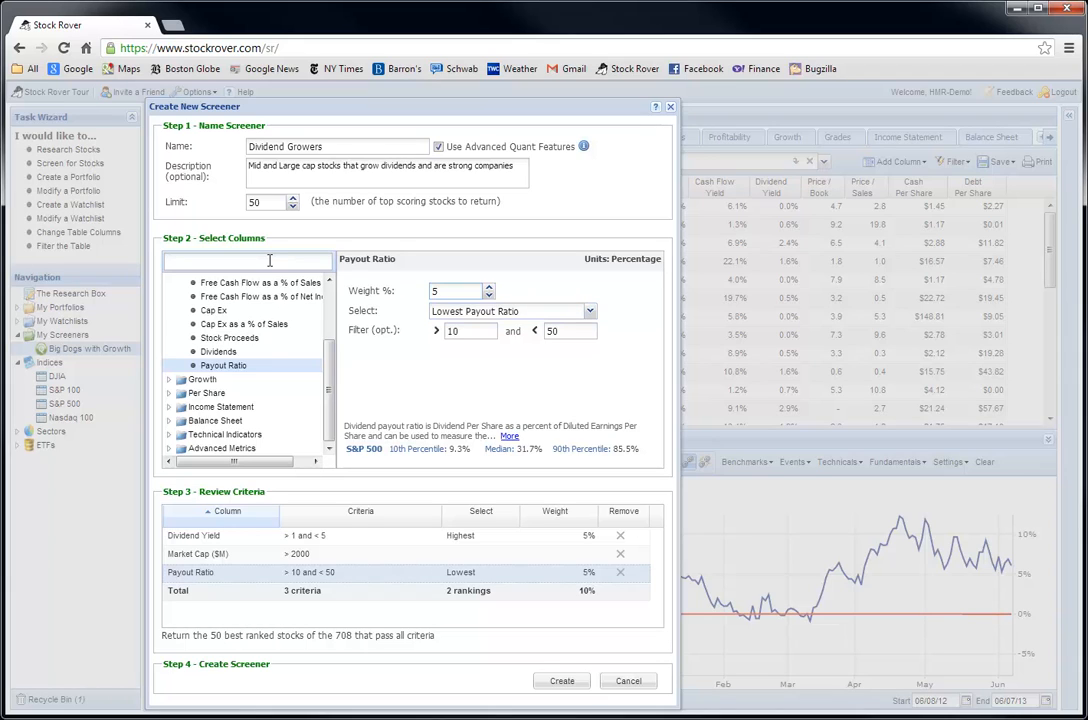
{"action": "type", "text": "dividend="}
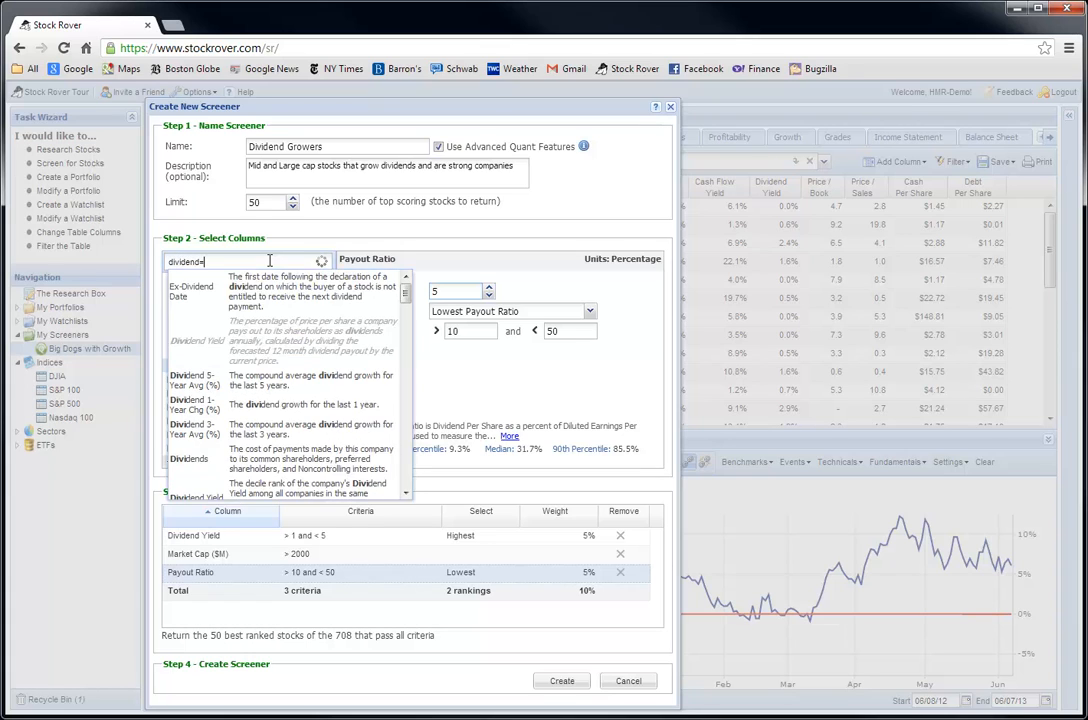
{"action": "key", "text": "BackSpace"}
{"action": "type", "text": "-1"}
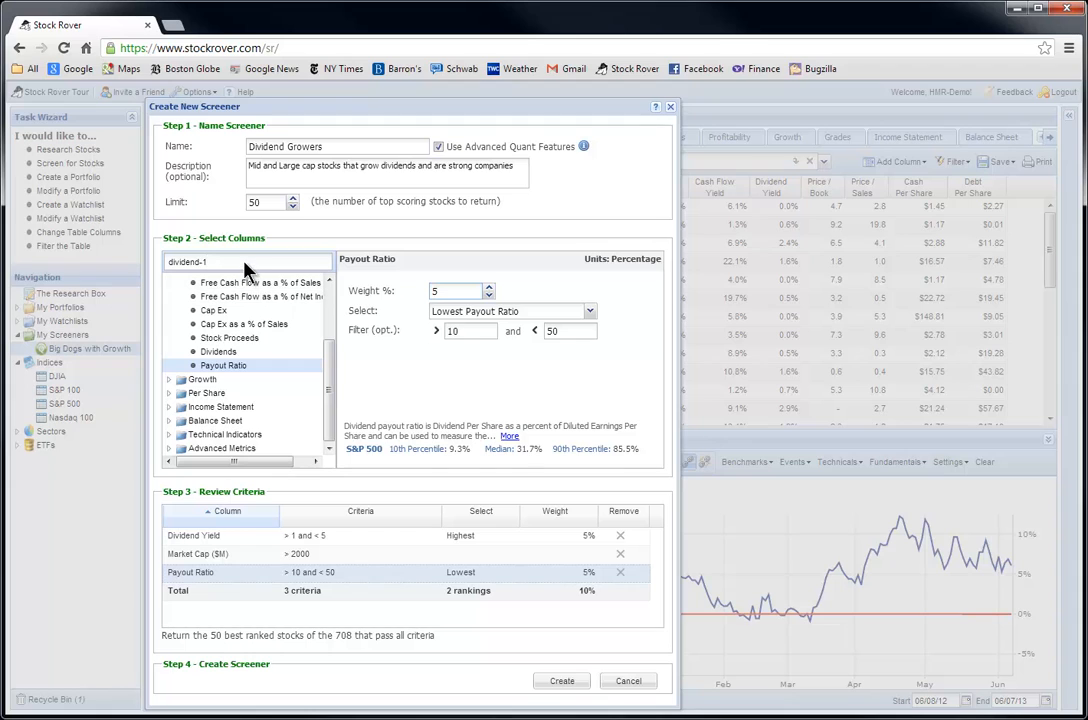
{"action": "key", "text": "BackSpace"}
{"action": "key", "text": "BackSpace"}
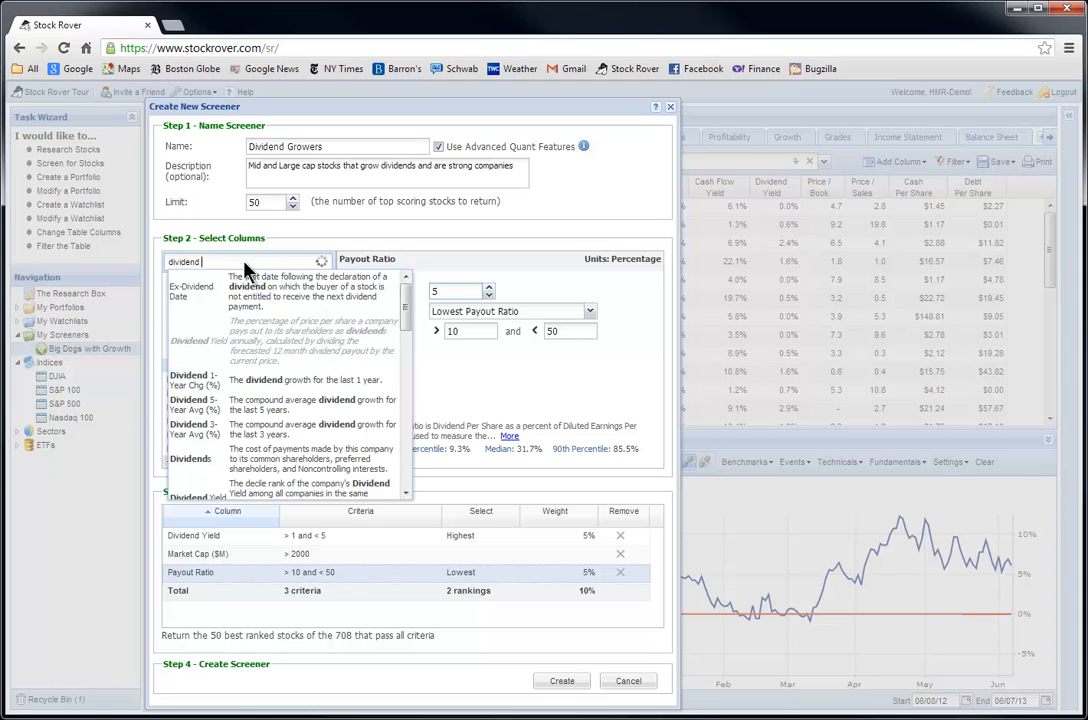
{"action": "type", "text": "1"}
{"action": "left_click", "coordinate": [221, 276]}
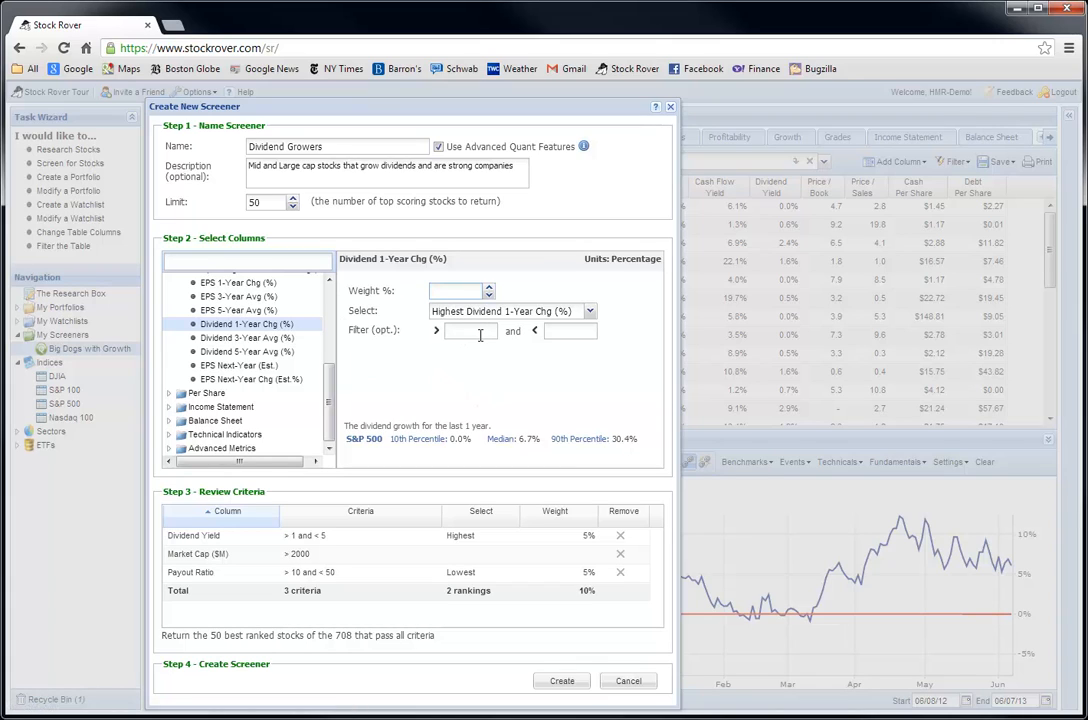
Step: Add a Dividend 5-Year Avg (%) criterion greater than 5 with a 10% weight
{"action": "left_click", "coordinate": [236, 351]}
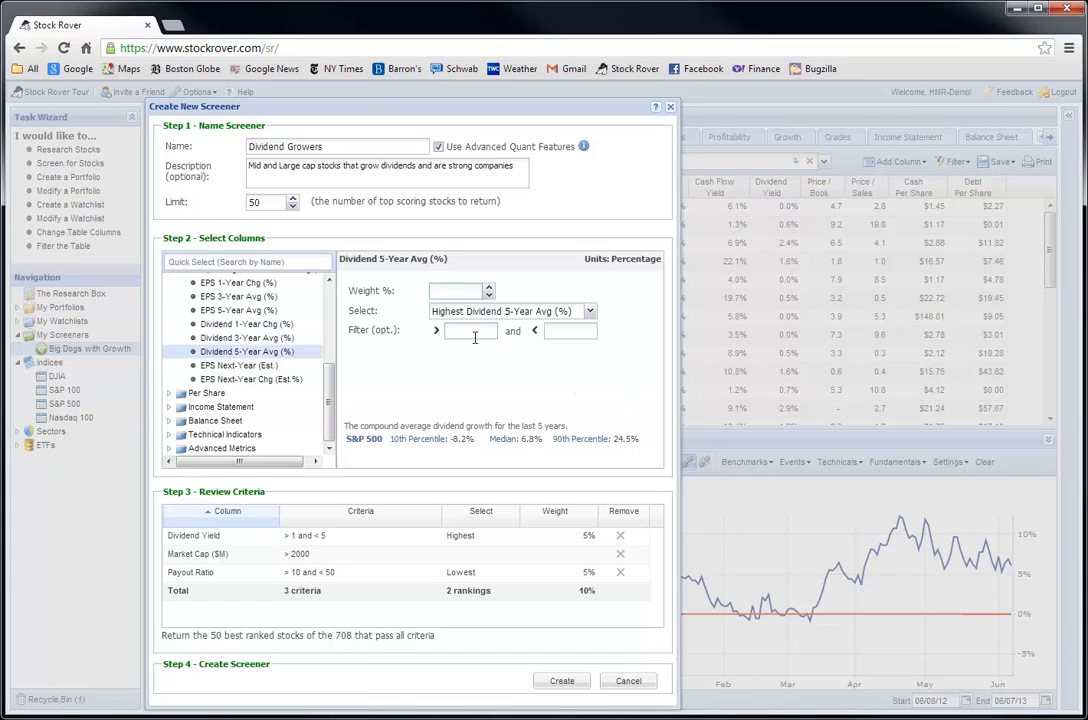
{"action": "type", "text": "5"}
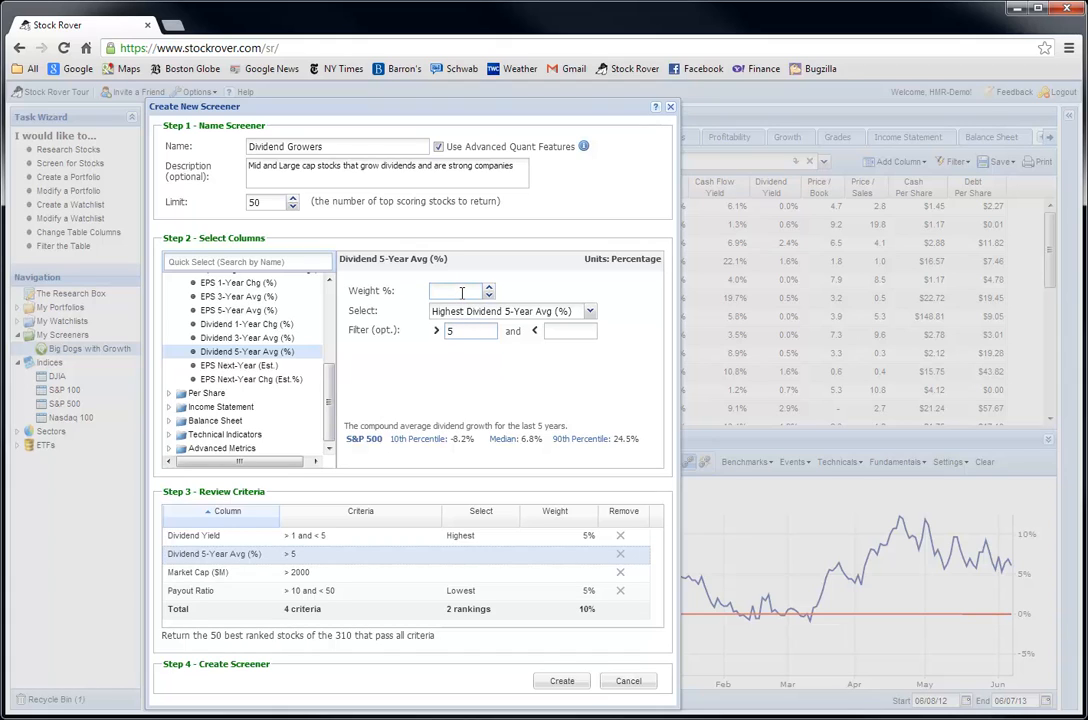
{"action": "left_click", "coordinate": [462, 292]}
{"action": "type", "text": "10"}
Step: Add a Dividend 3-Year Avg (%) criterion greater than 6 with a 5% weight
{"action": "left_click", "coordinate": [245, 339]}
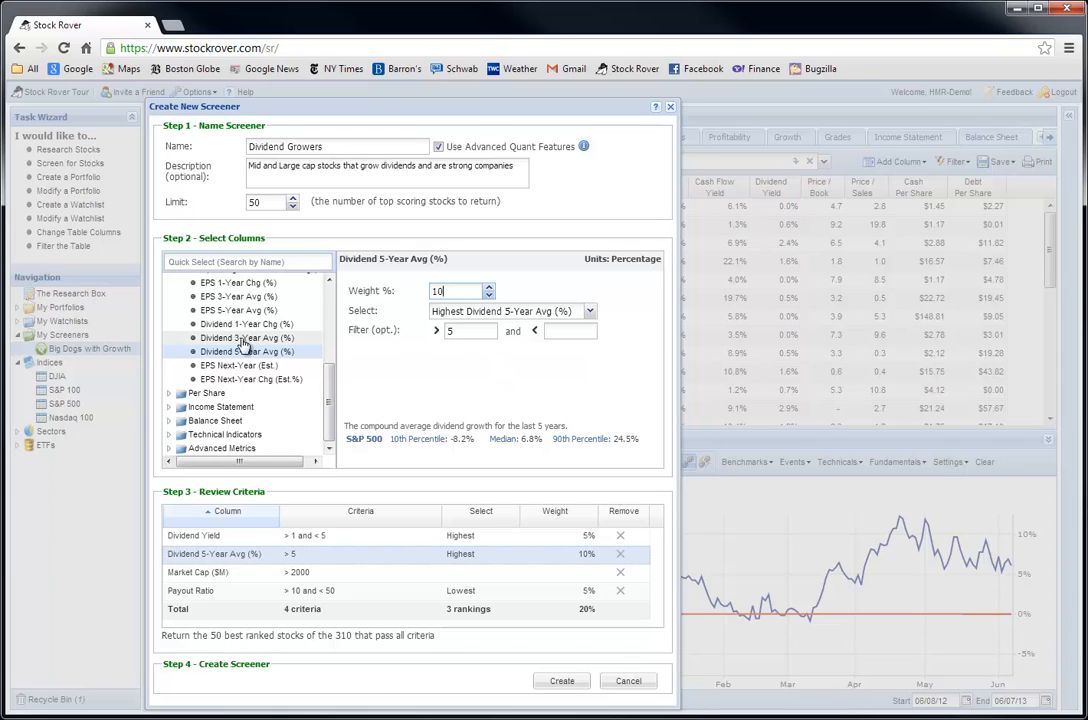
{"action": "left_click", "coordinate": [466, 289]}
{"action": "type", "text": "4"}
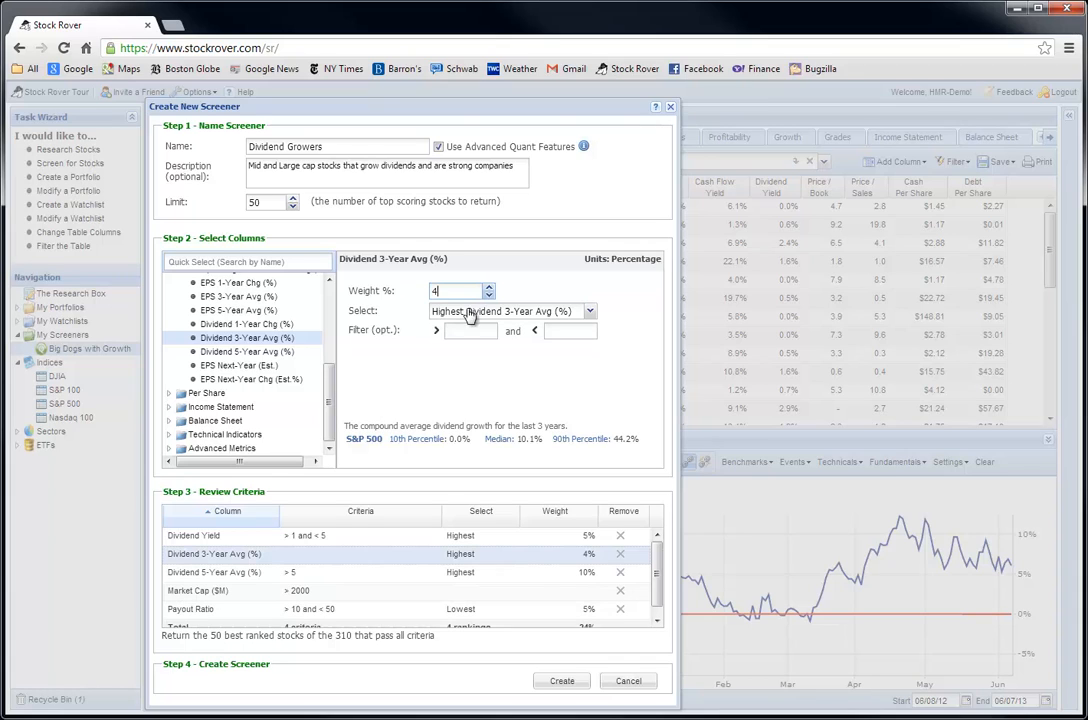
{"action": "left_click", "coordinate": [468, 330]}
{"action": "left_click_drag", "start_coordinate": [443, 291], "coordinate": [414, 288]}
{"action": "type", "text": "5"}
{"action": "left_click", "coordinate": [482, 331]}
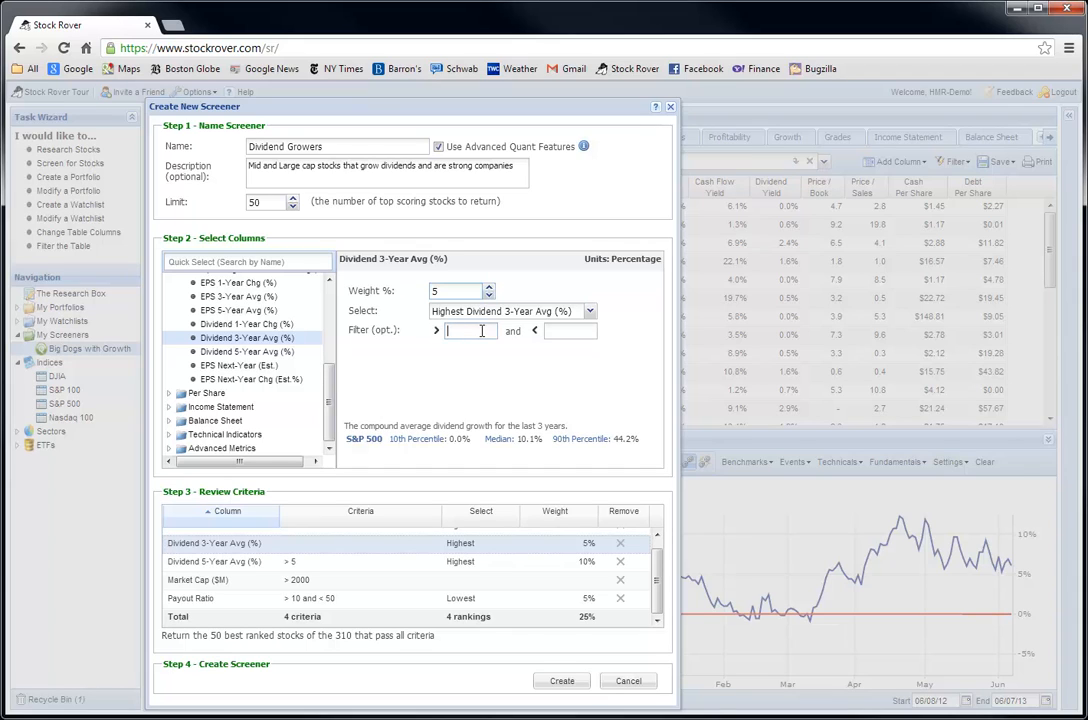
{"action": "type", "text": "6"}
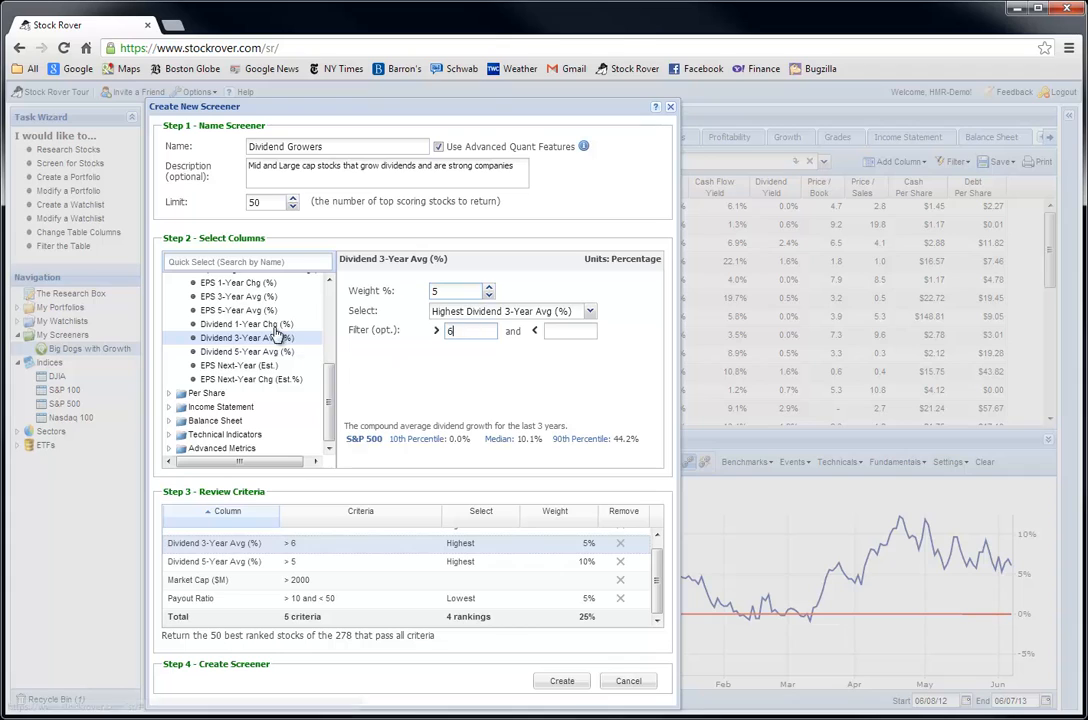
Step: Add a Dividend 1-Year Chg (%) criterion greater than 7 with a 5% weight
{"action": "left_click", "coordinate": [246, 324]}
{"action": "left_click", "coordinate": [466, 292]}
{"action": "type", "text": "5"}
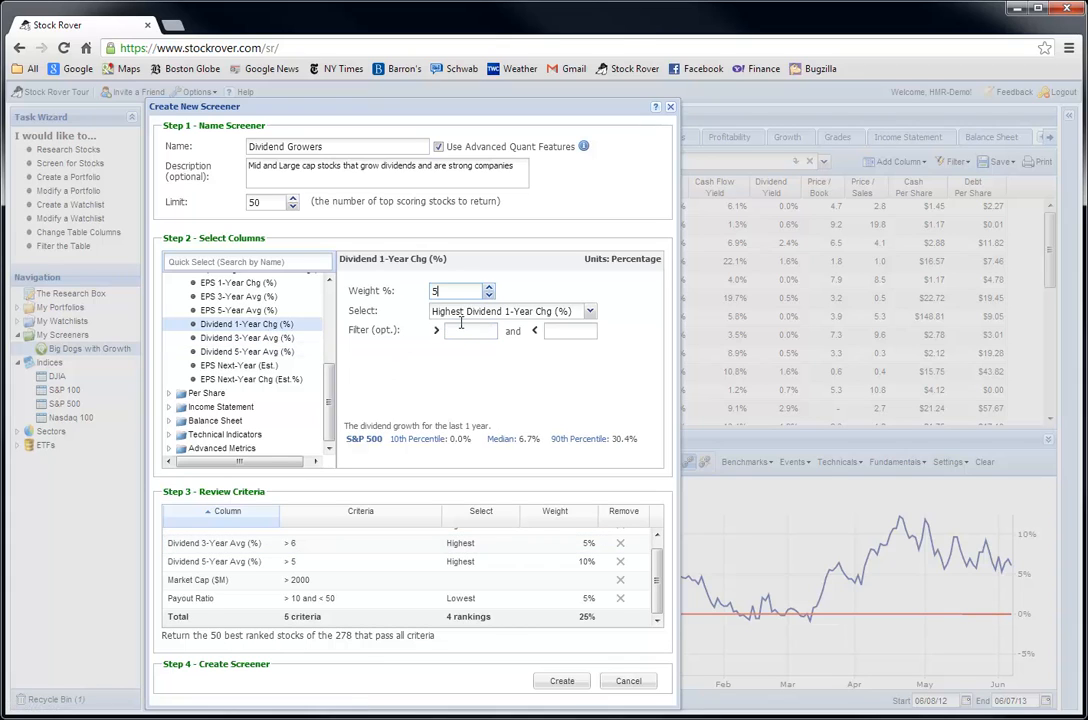
{"action": "key", "text": "Tab"}
{"action": "type", "text": "7"}
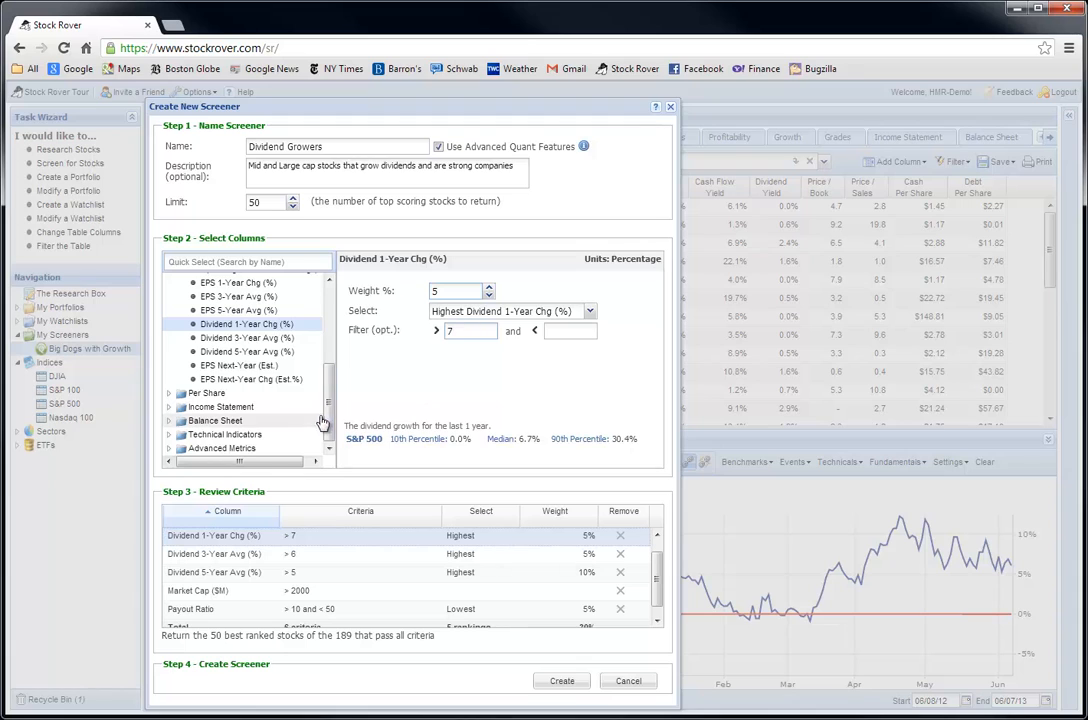
Step: Add a Sales 1-Year Chg (%) criterion greater than 7 with a 10% weight
{"action": "left_click_drag", "start_coordinate": [330, 418], "coordinate": [334, 356]}
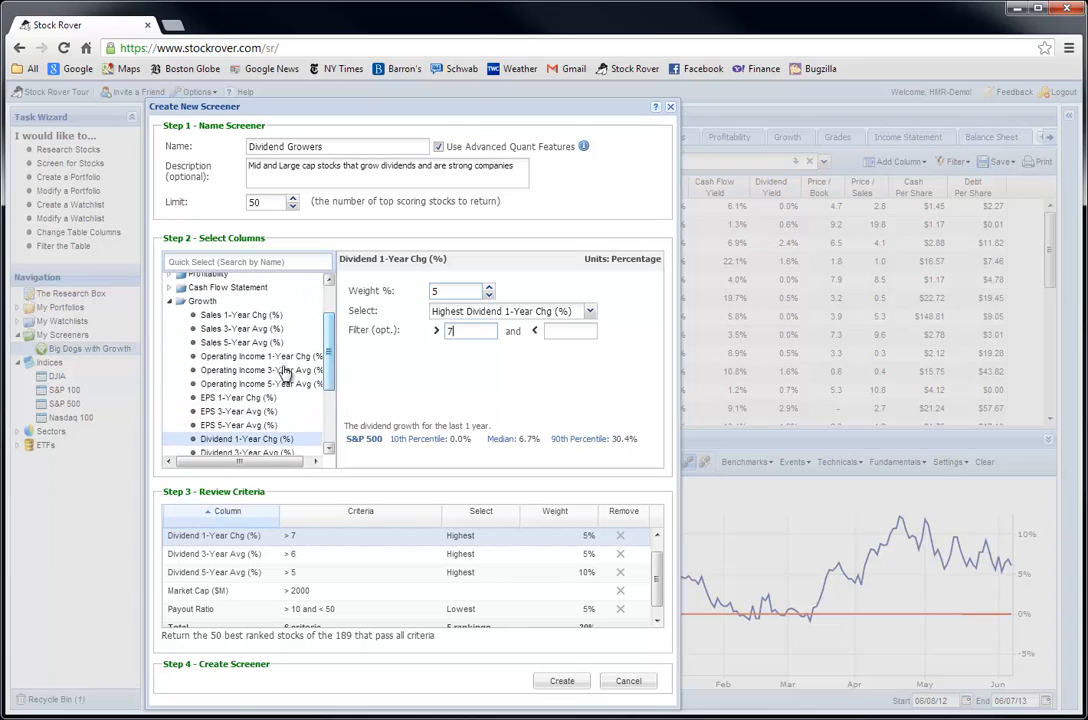
{"action": "left_click", "coordinate": [255, 316]}
{"action": "left_click", "coordinate": [471, 331]}
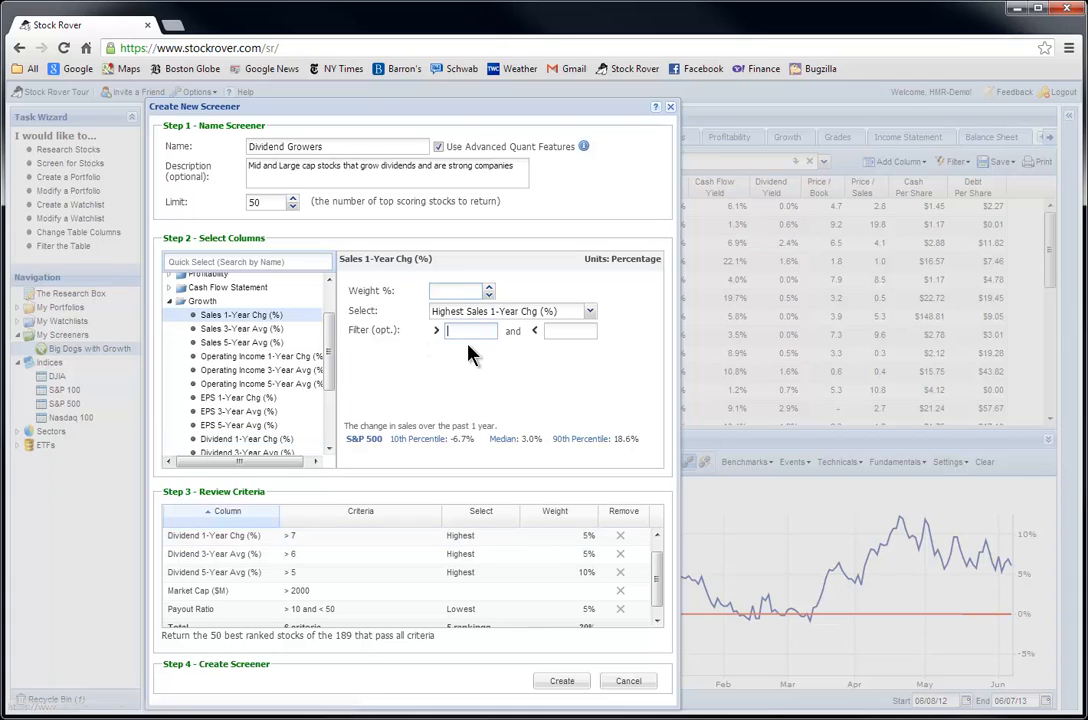
{"action": "left_click", "coordinate": [459, 290]}
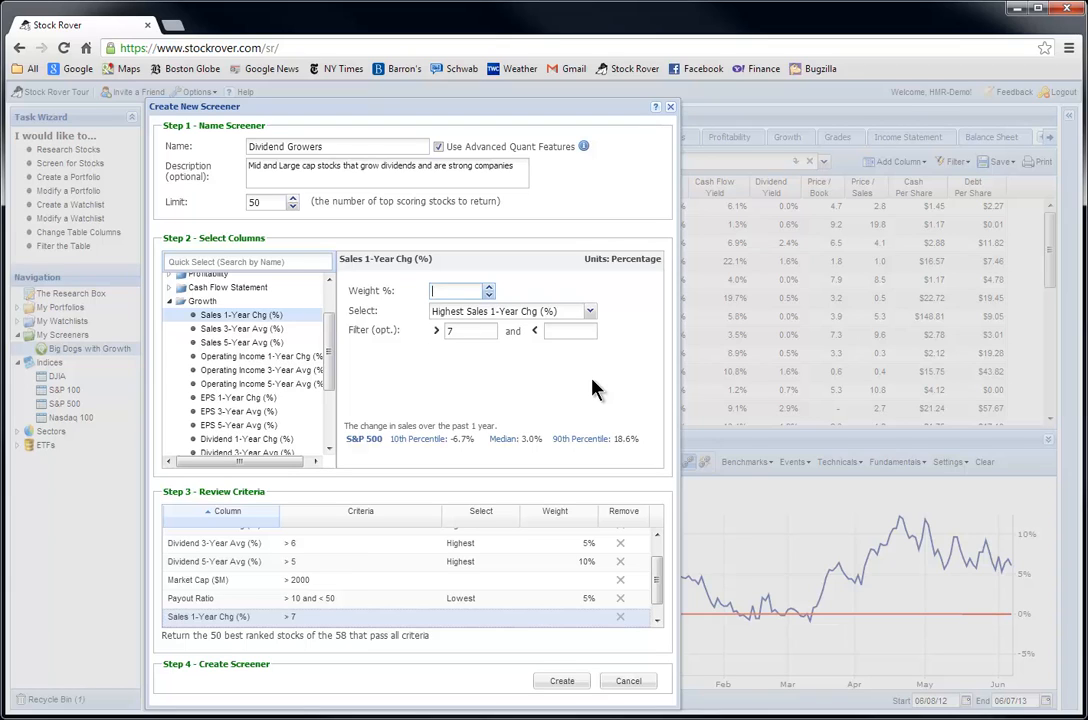
{"action": "type", "text": "10"}
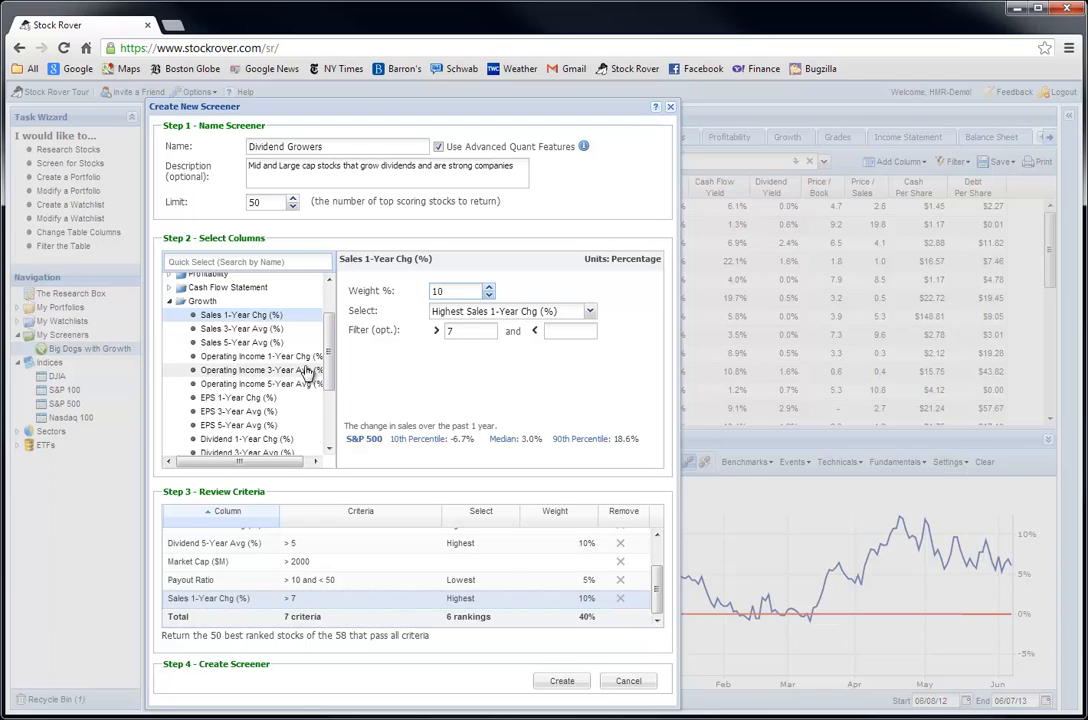
Step: Add a Sales 3-Year Avg (%) criterion greater than 6 with a 10% weight
{"action": "left_click", "coordinate": [241, 328]}
{"action": "left_click", "coordinate": [458, 290]}
{"action": "type", "text": "1"}
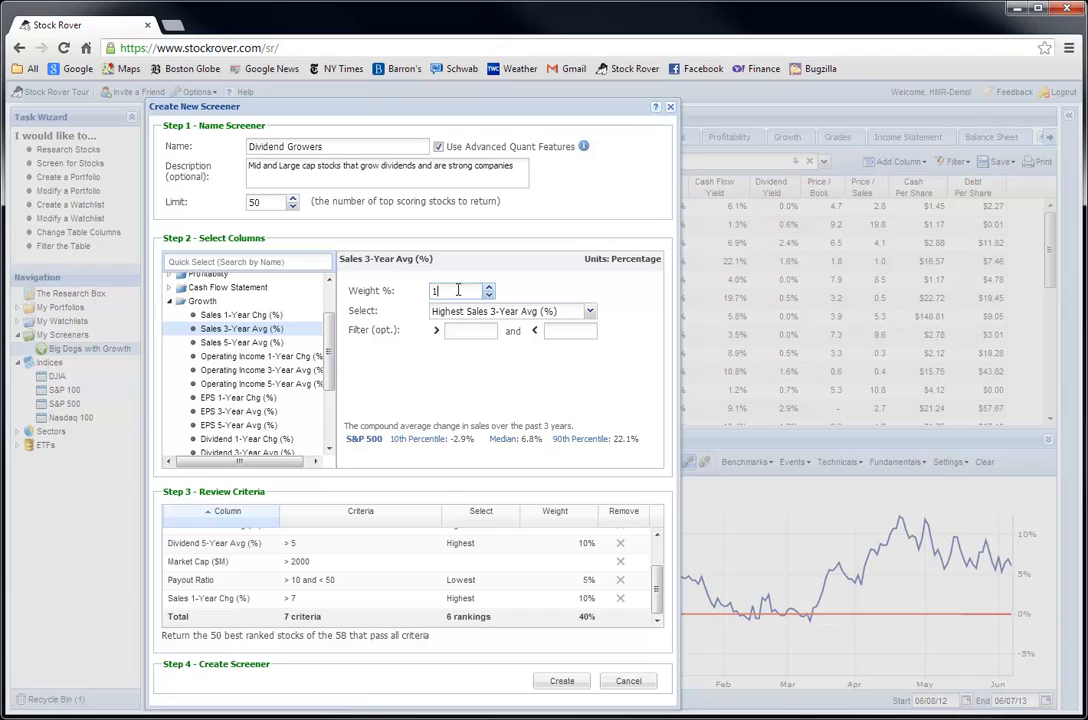
{"action": "type", "text": "0"}
{"action": "left_click", "coordinate": [476, 330]}
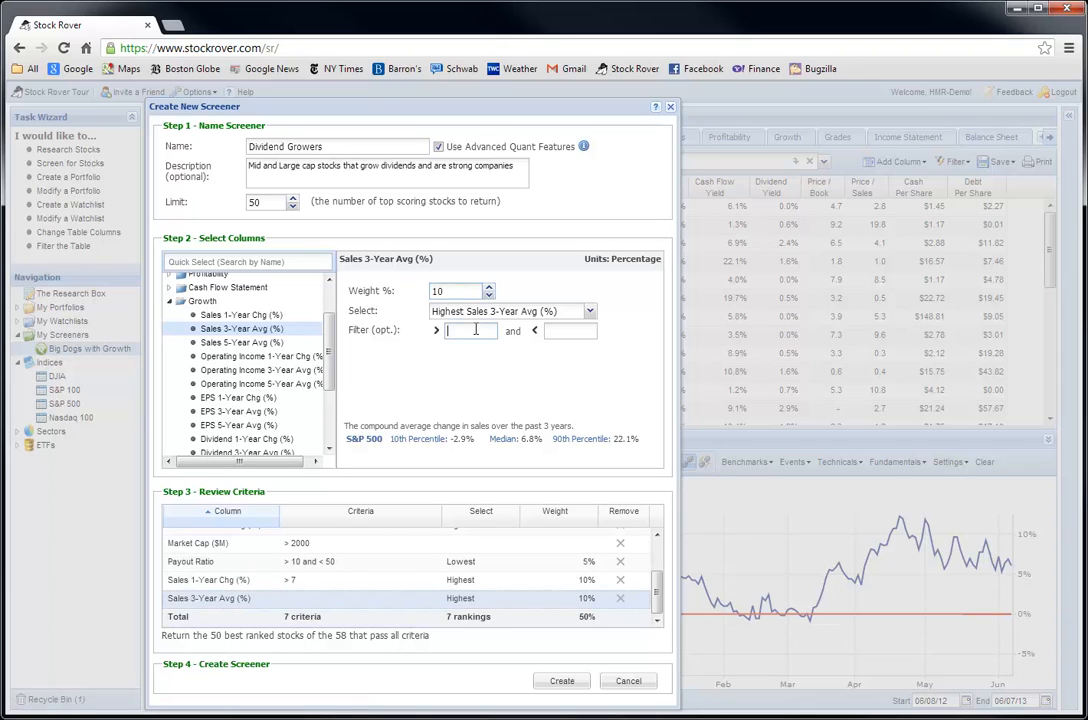
{"action": "type", "text": "6"}
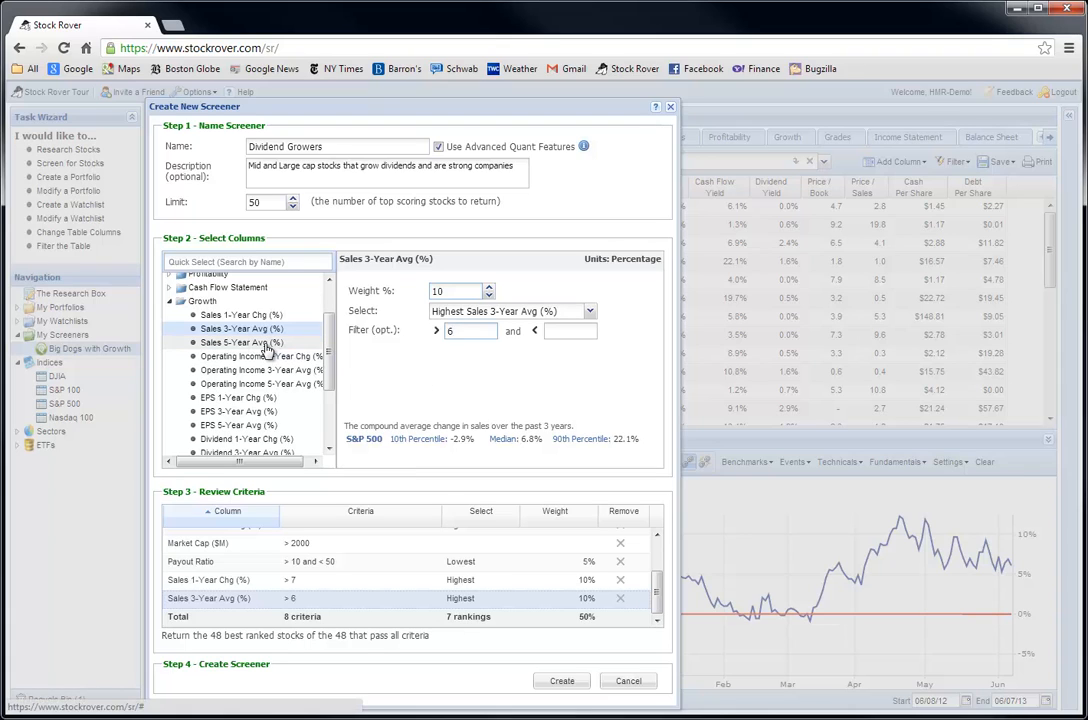
Step: Add a Sales 5-Year Avg (%) criterion greater than 5 with a 15% weight
{"action": "left_click", "coordinate": [258, 342]}
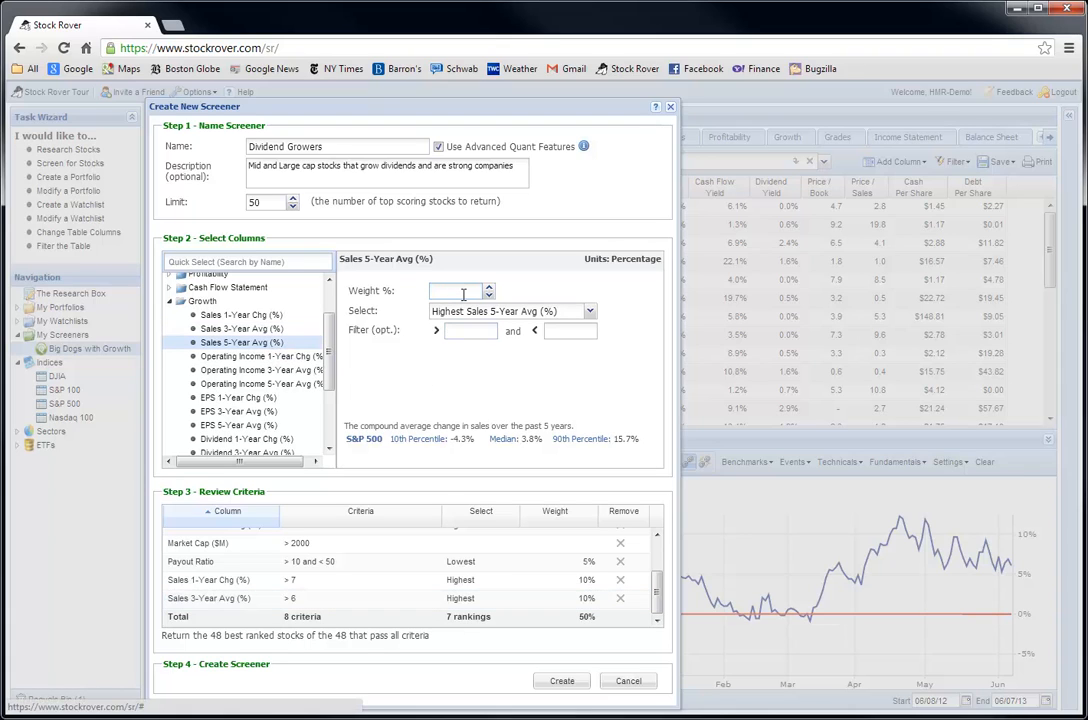
{"action": "left_click", "coordinate": [463, 293]}
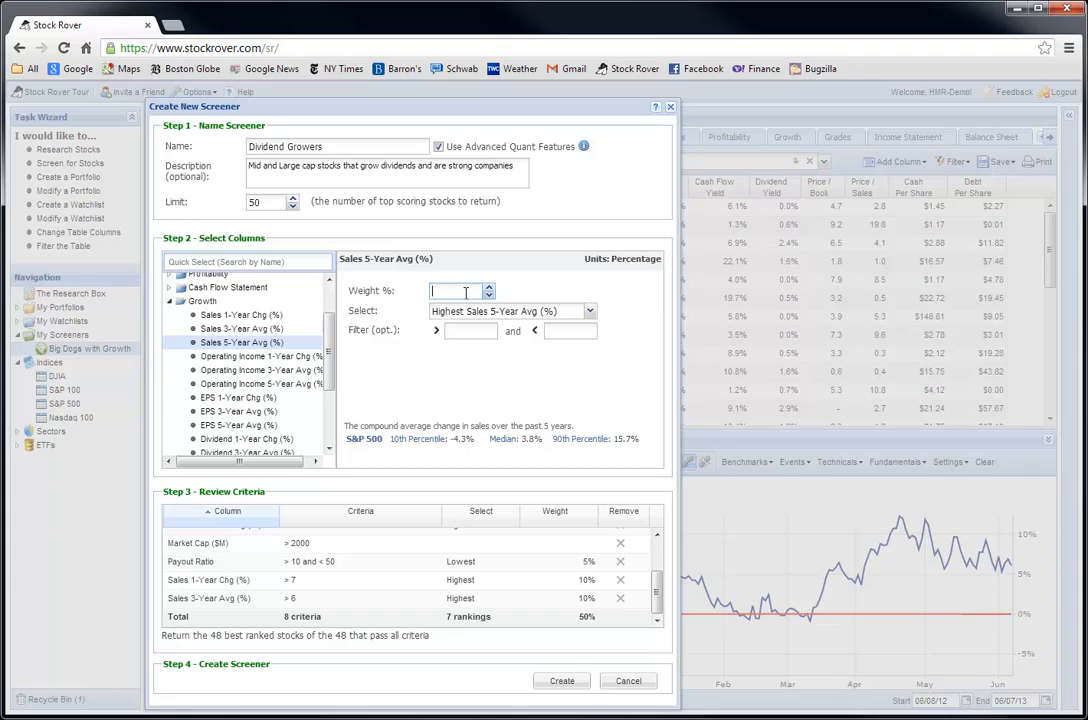
{"action": "type", "text": "15"}
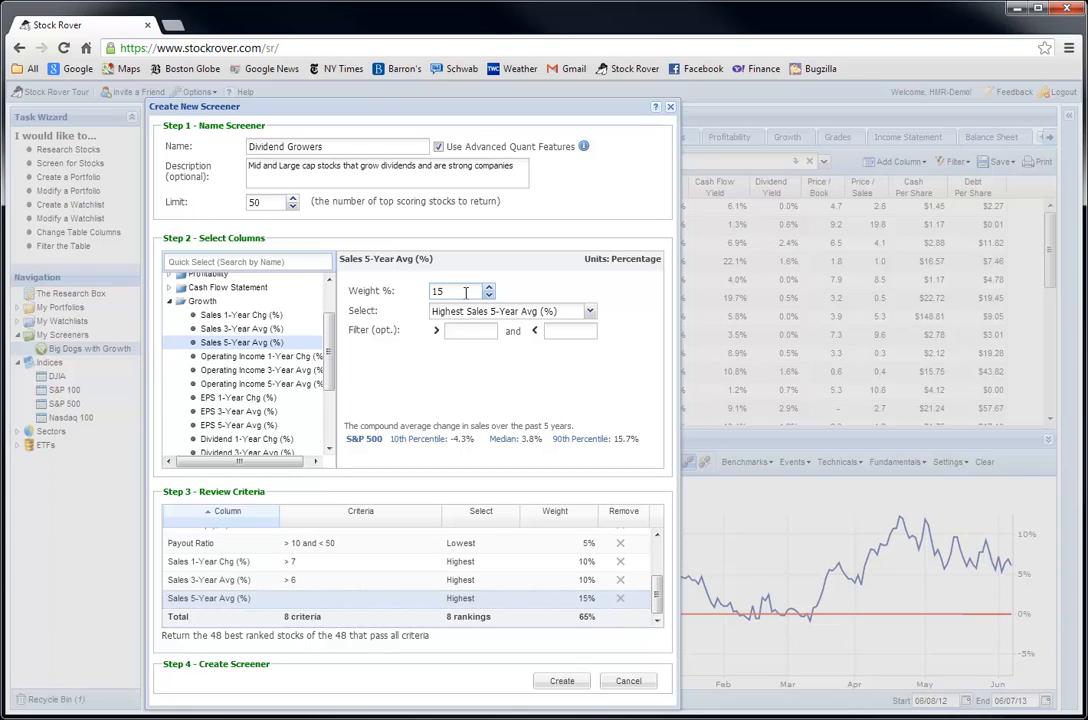
{"action": "left_click", "coordinate": [470, 330]}
{"action": "type", "text": "5"}
Step: Add an EPS 5-Year Avg (%) criterion greater than 8 with a 15% weight
{"action": "left_click_drag", "start_coordinate": [333, 355], "coordinate": [330, 396]}
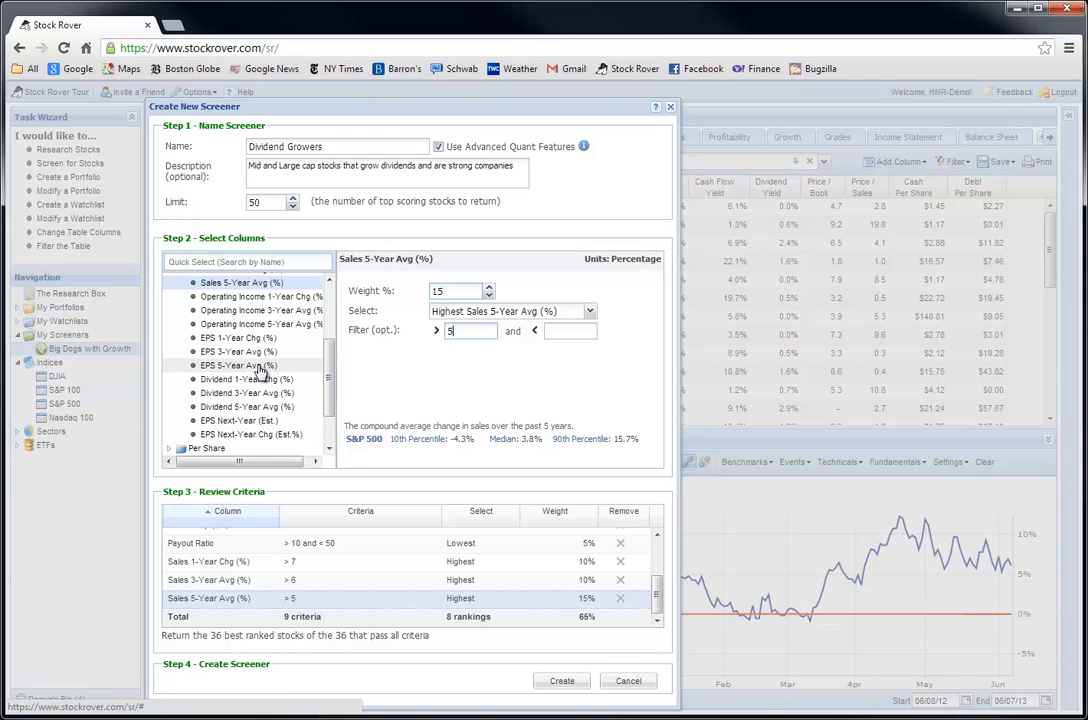
{"action": "left_click", "coordinate": [237, 366]}
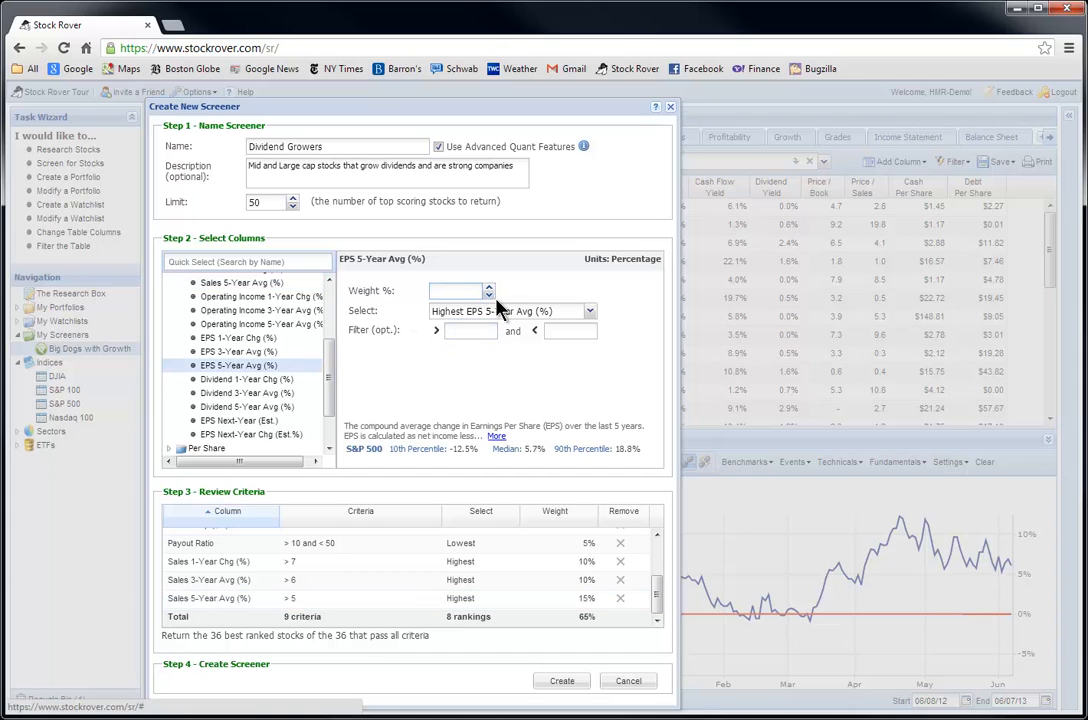
{"action": "left_click", "coordinate": [460, 331]}
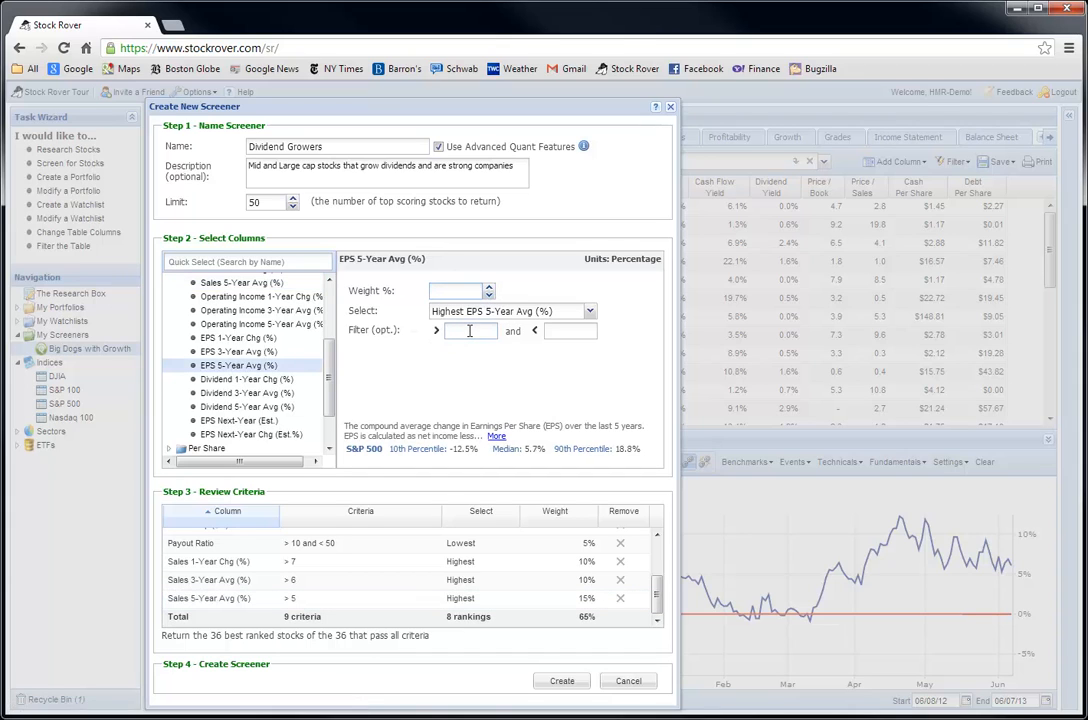
{"action": "type", "text": "8"}
{"action": "left_click", "coordinate": [461, 290]}
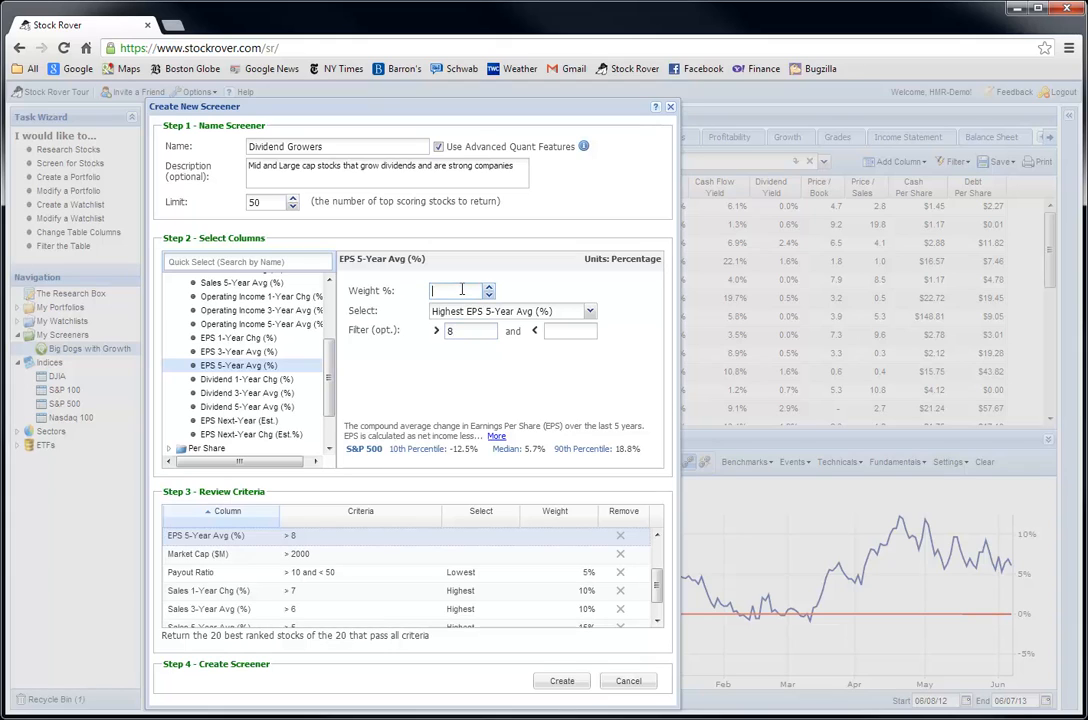
{"action": "type", "text": "15"}
Step: Add an EPS 3-Year Avg (%) criterion greater than 9 with a 10% weight
{"action": "left_click", "coordinate": [262, 354]}
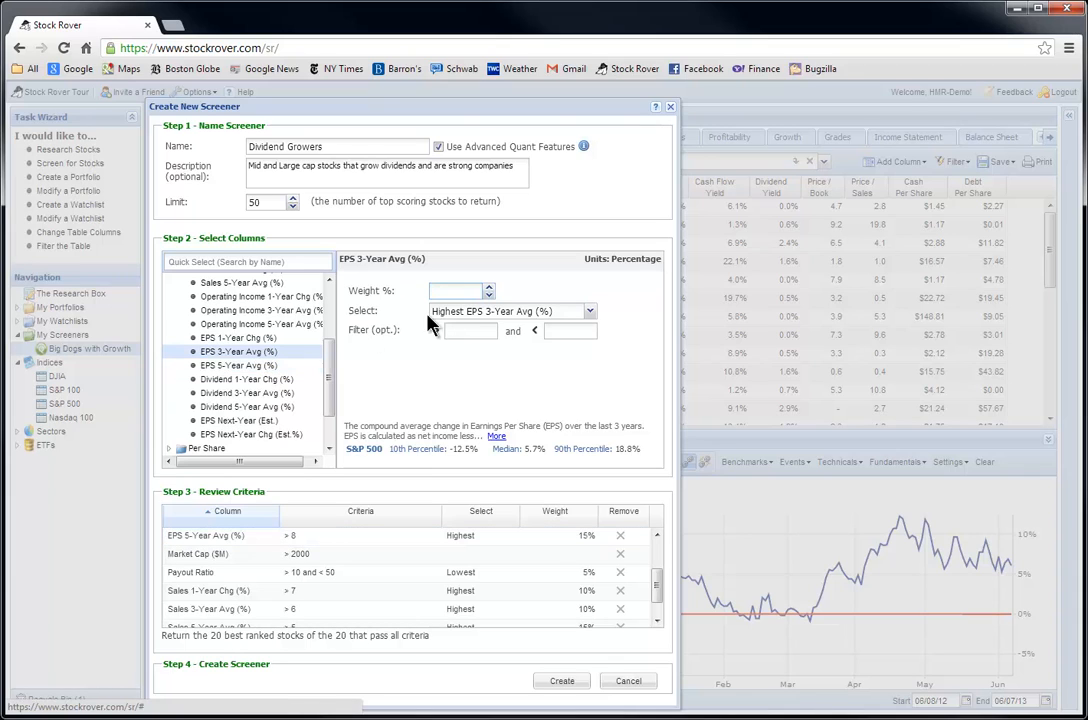
{"action": "left_click", "coordinate": [461, 292]}
{"action": "type", "text": "10"}
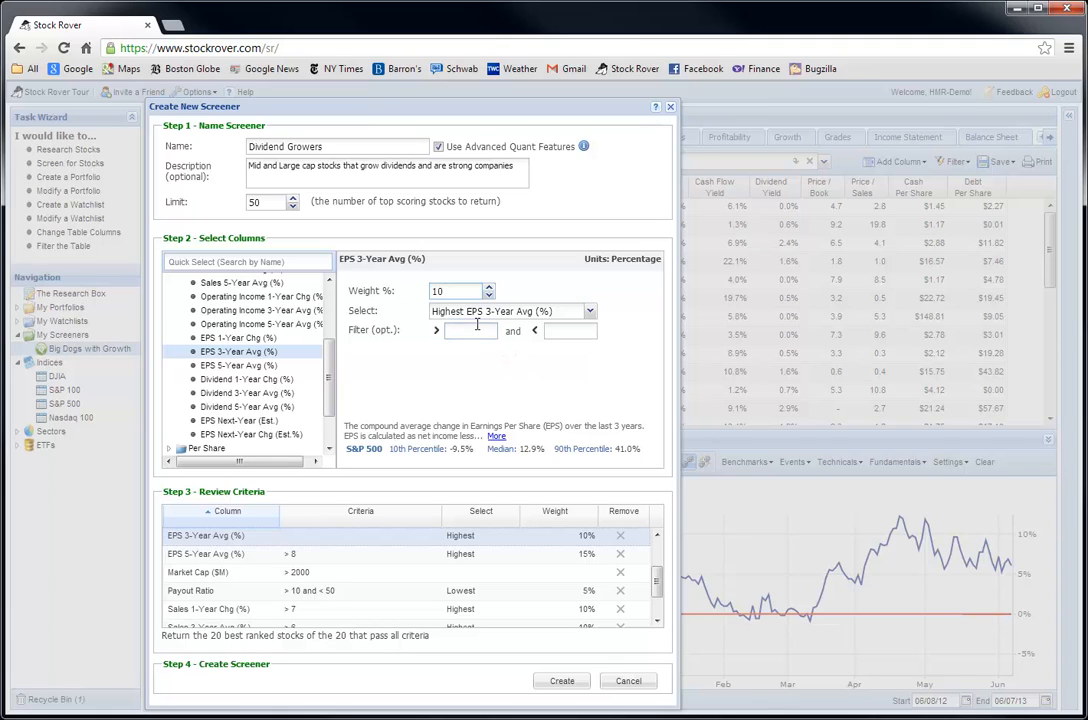
{"action": "type", "text": "9"}
Step: Add an EPS 1-Year Chg (%) criterion greater than 10 with a 10% weight, and create the Dividend Growers screener
{"action": "left_click", "coordinate": [238, 337]}
{"action": "left_click", "coordinate": [446, 288]}
{"action": "type", "text": "10"}
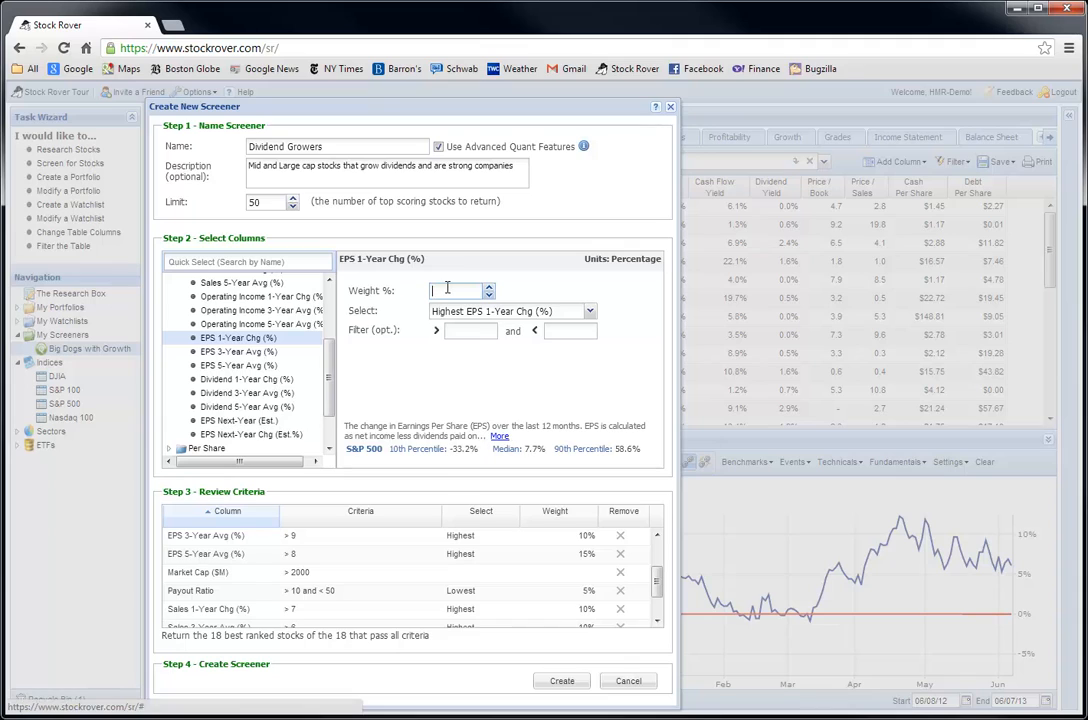
{"action": "left_click", "coordinate": [455, 331]}
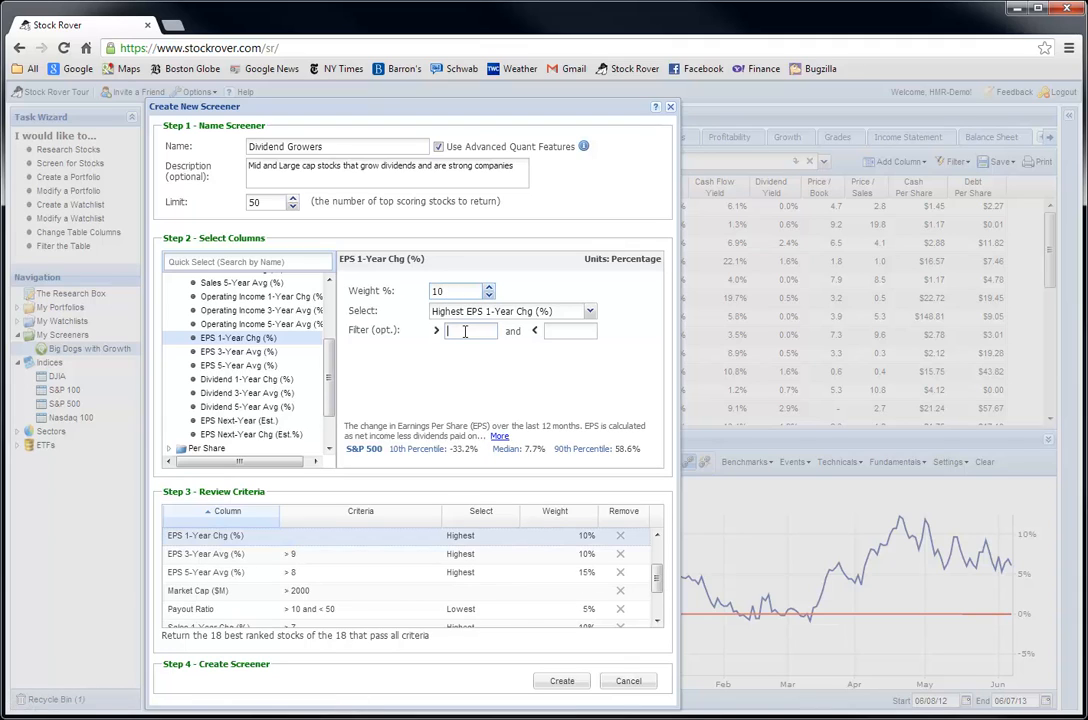
{"action": "type", "text": "10"}
{"action": "mouse_move", "coordinate": [657, 578]}
{"action": "left_mouse_down"}
{"action": "mouse_move", "coordinate": [656, 608]}
{"action": "mouse_move", "coordinate": [661, 559]}
{"action": "left_mouse_up"}
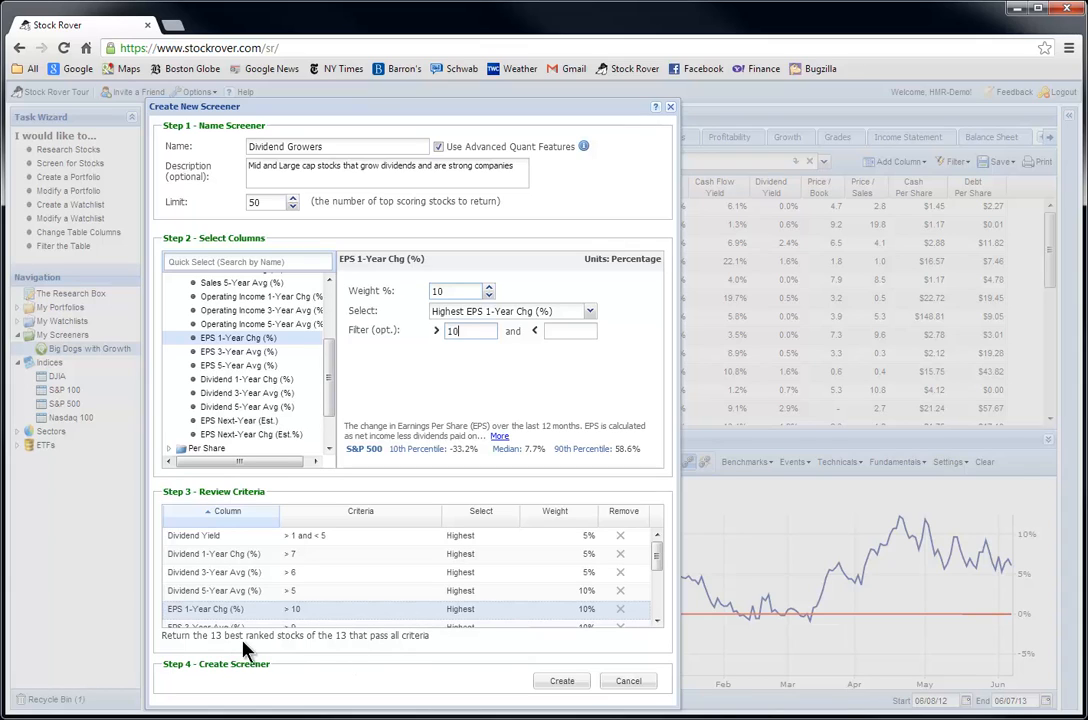
{"action": "left_click", "coordinate": [574, 685]}
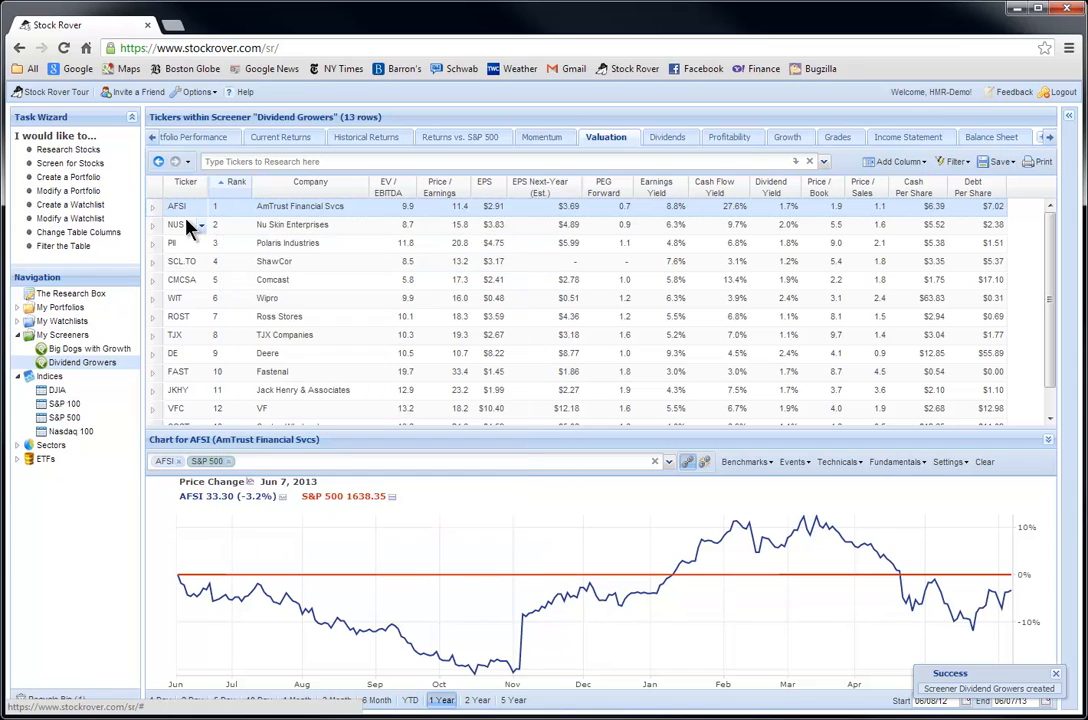
Step: Review the Dividend Growers results, stepping through the price charts from Nu Skin to Wipro and checking the rest of the ranked list
{"action": "mouse_move", "coordinate": [181, 214]}
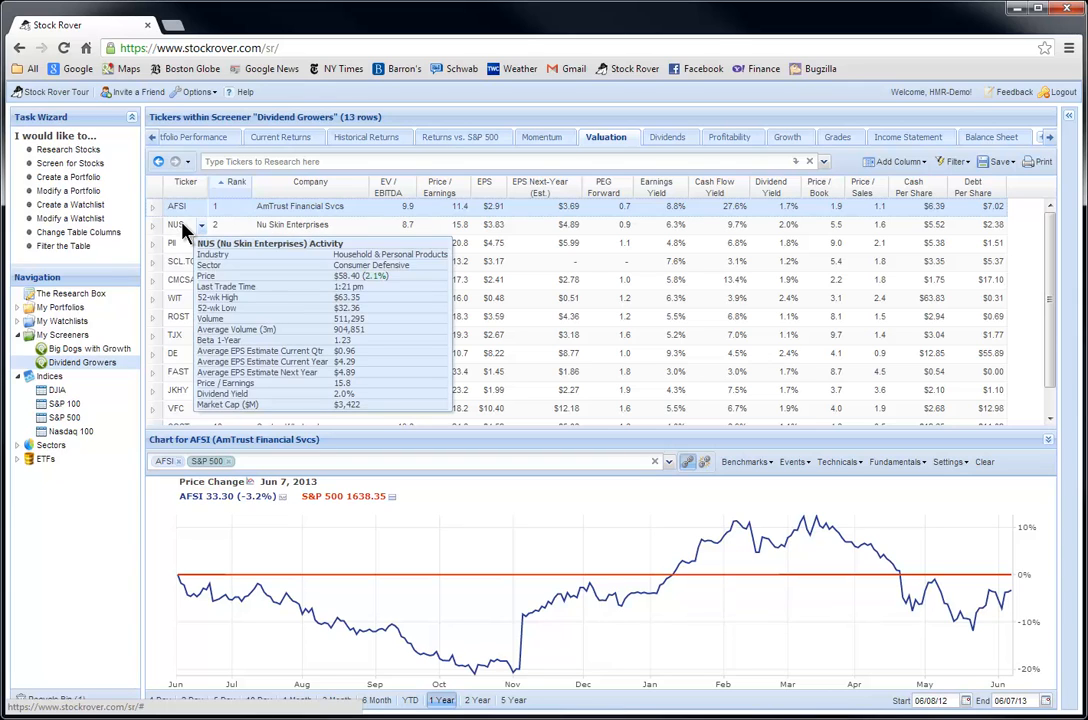
{"action": "mouse_move", "coordinate": [221, 211]}
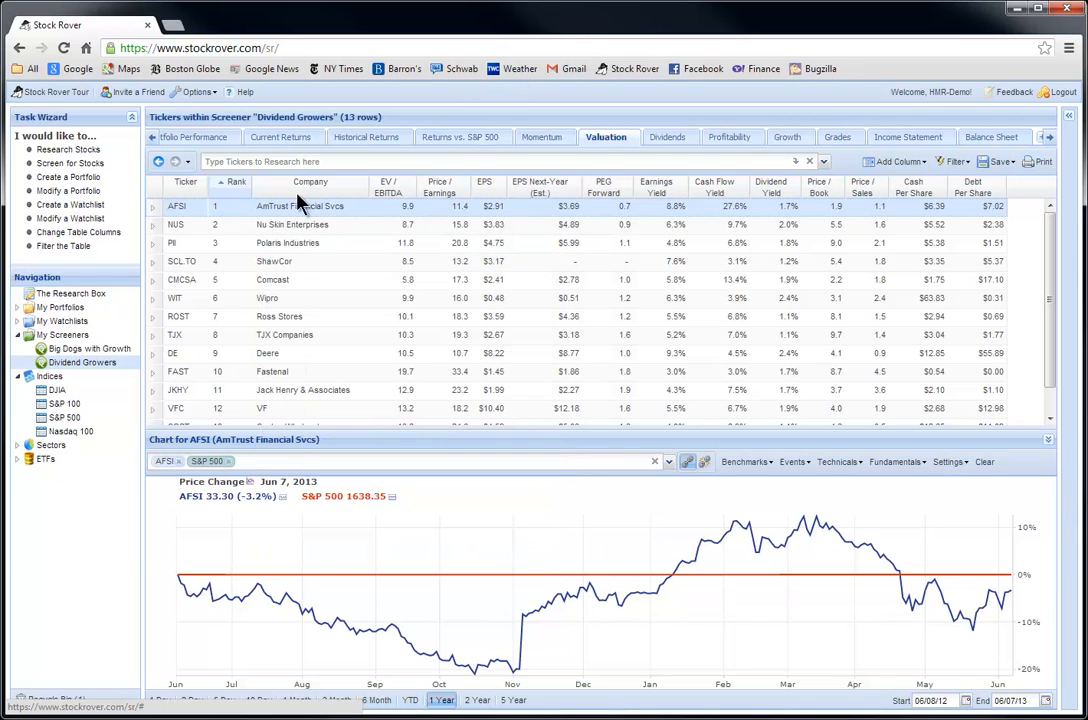
{"action": "left_click", "coordinate": [176, 228]}
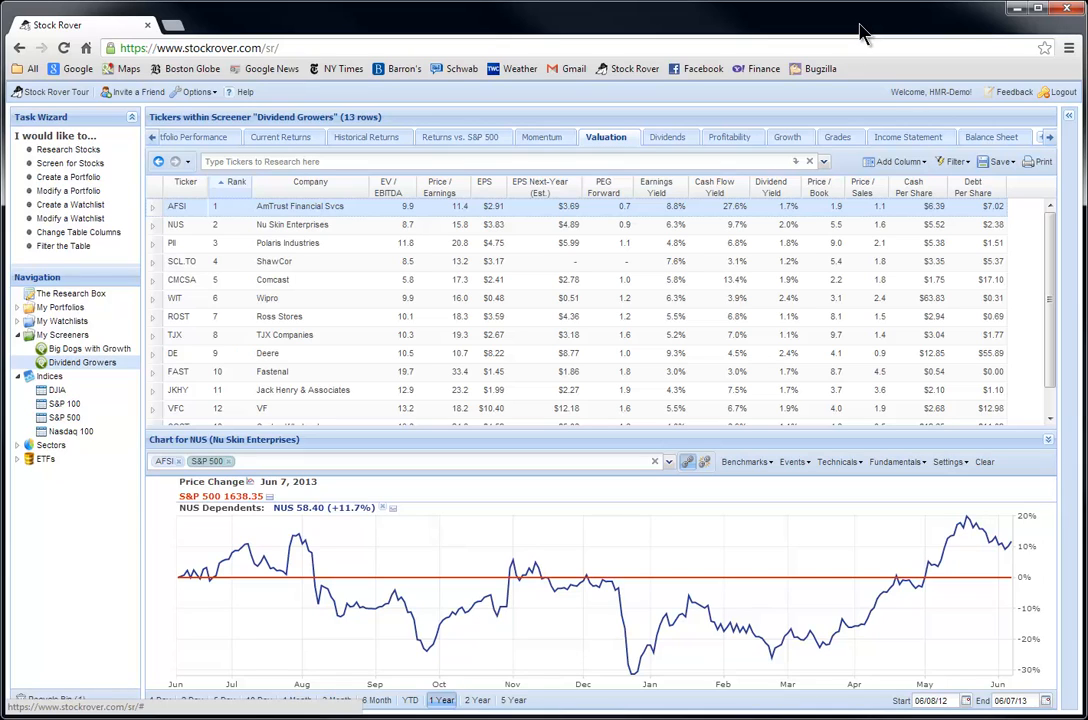
{"action": "key", "text": "Down"}
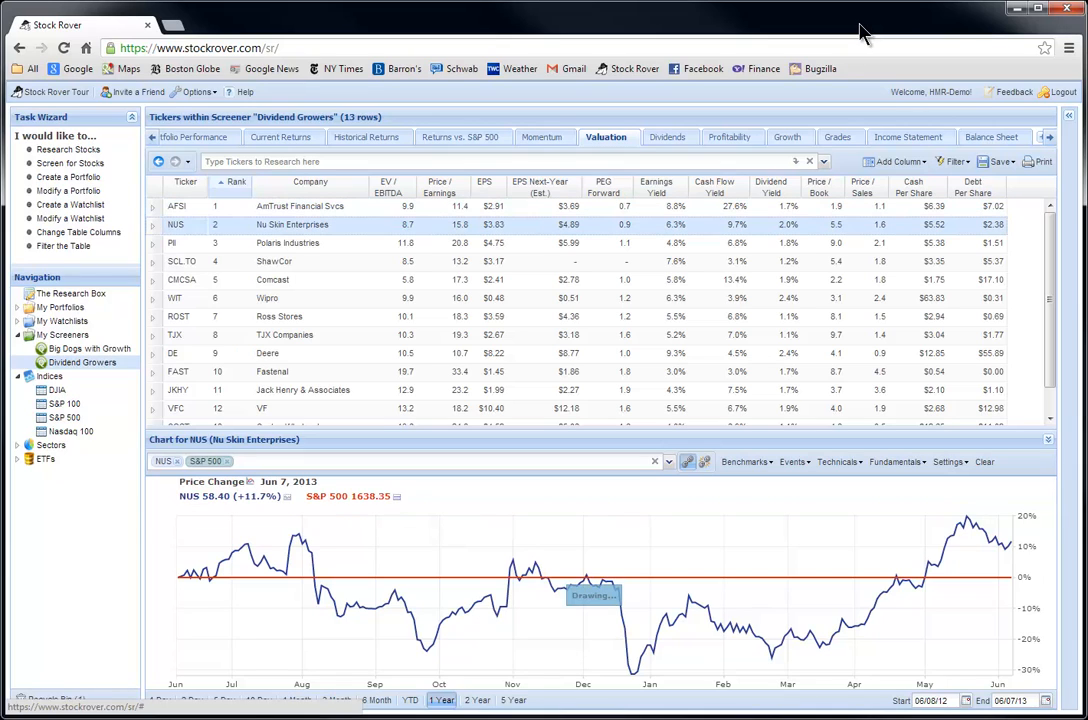
{"action": "key", "text": "Down"}
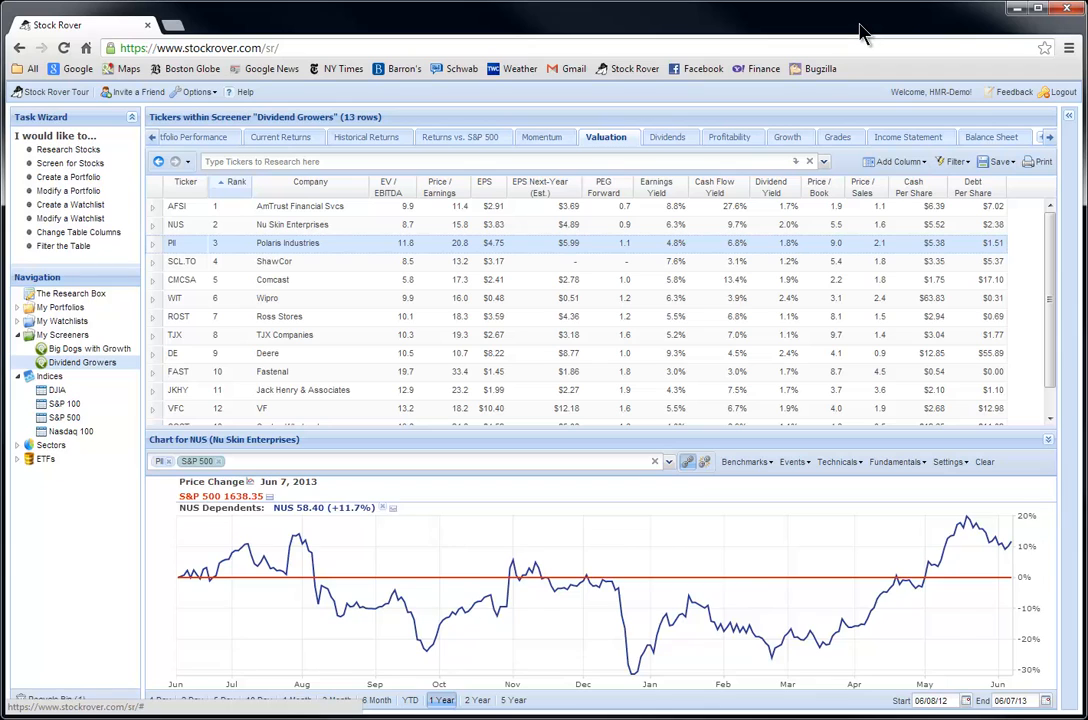
{"action": "key", "text": "Down"}
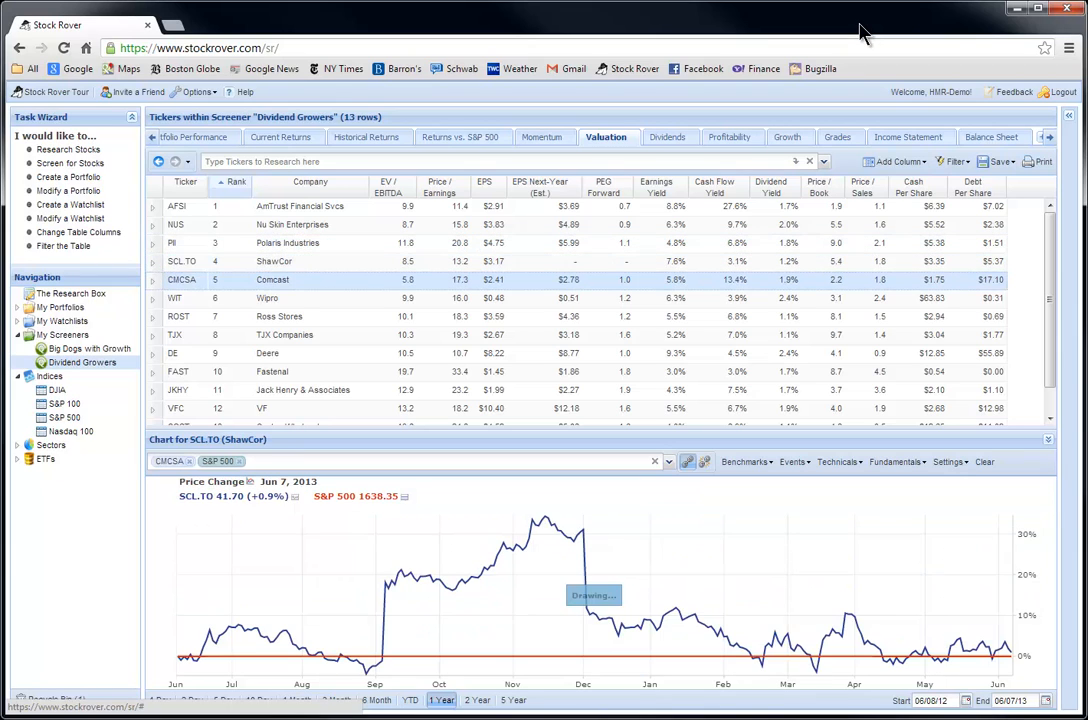
{"action": "key", "text": "Down"}
{"action": "key", "text": "Down"}
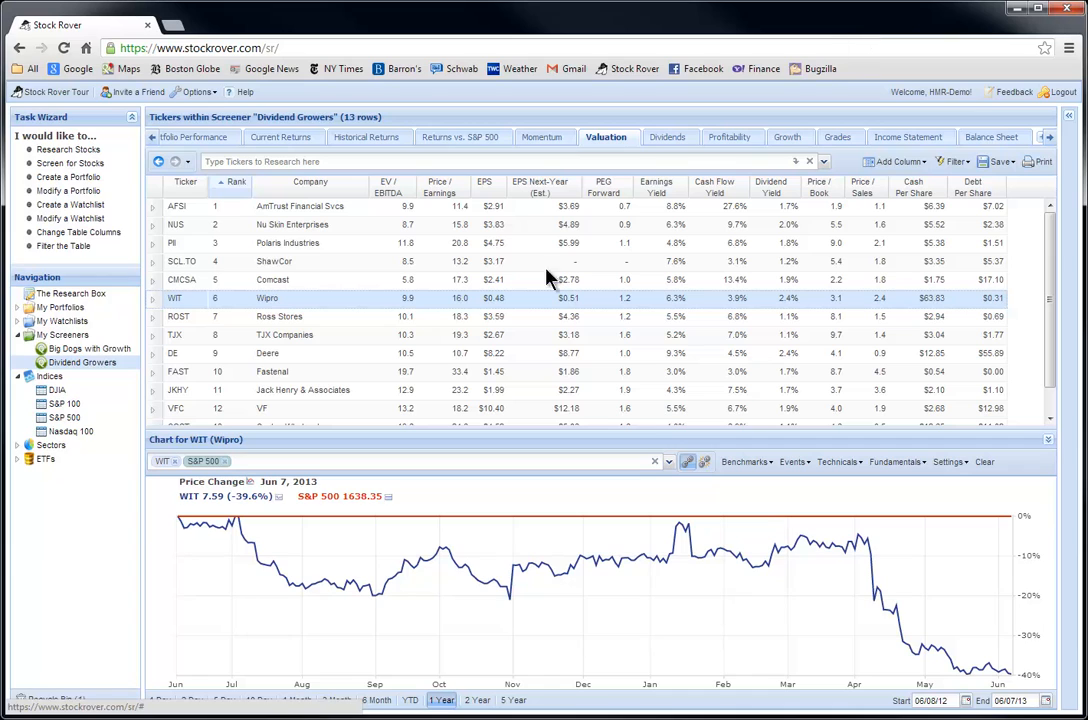
{"action": "mouse_move", "coordinate": [220, 308]}
{"action": "left_click_drag", "start_coordinate": [1049, 330], "coordinate": [1049, 413]}
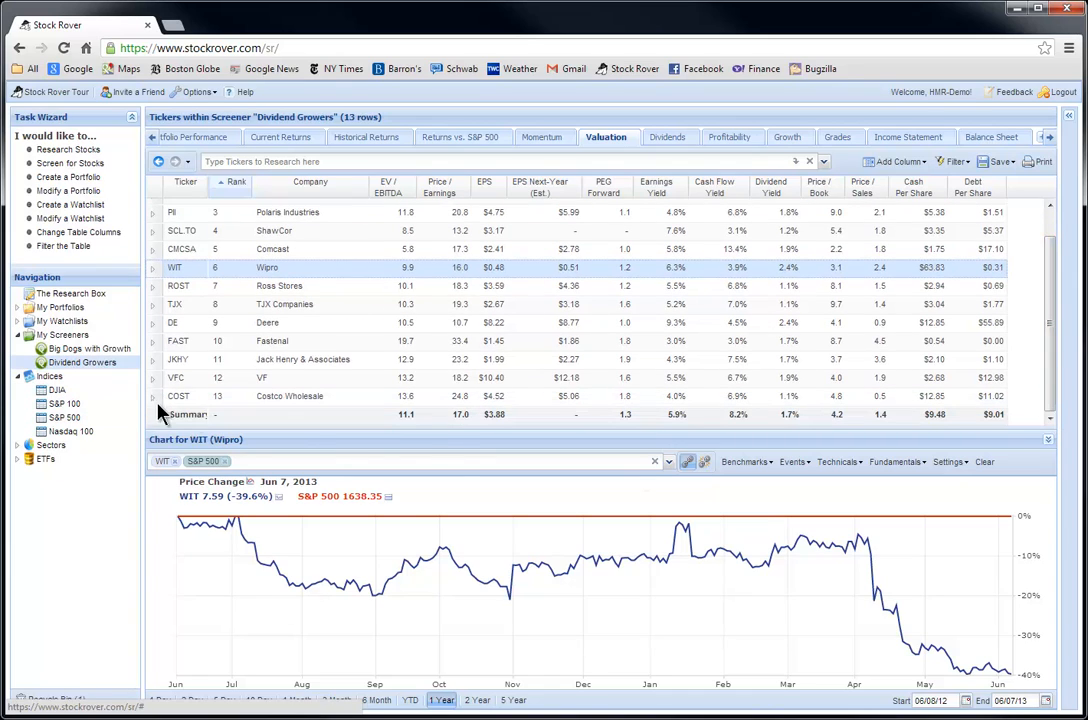
{"action": "mouse_move", "coordinate": [182, 401]}
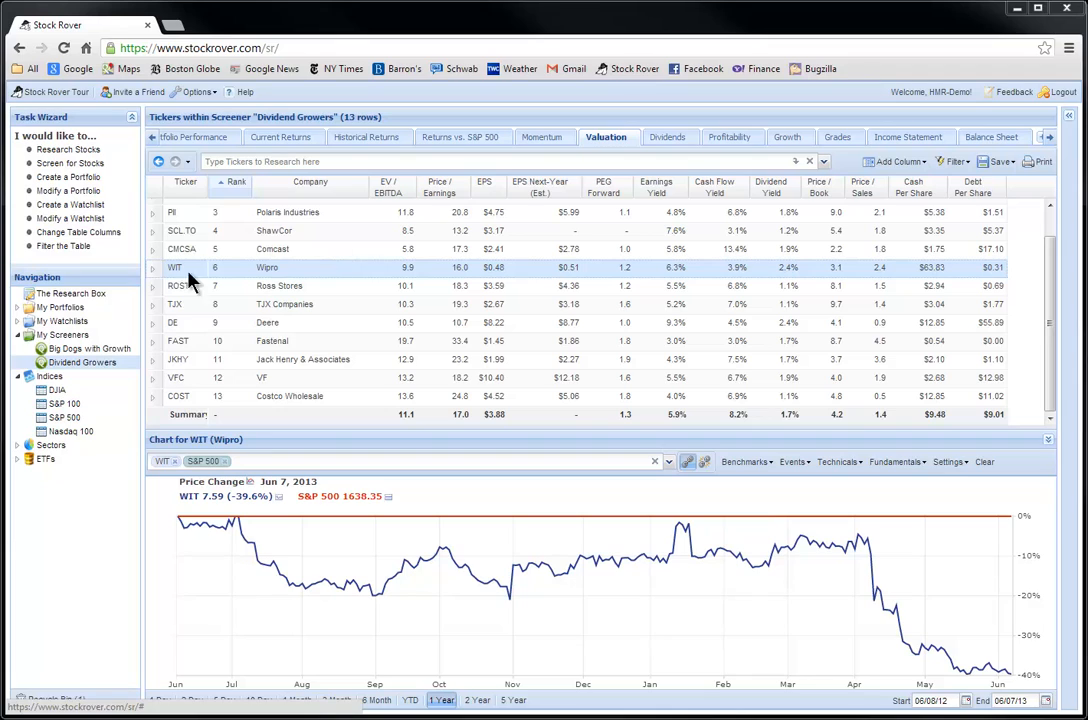
Step: Start a new screener named "Top Screen" with advanced quant features and the description "Top Screen (determined by backtesting multiple strategies)"
{"action": "right_click", "coordinate": [97, 337]}
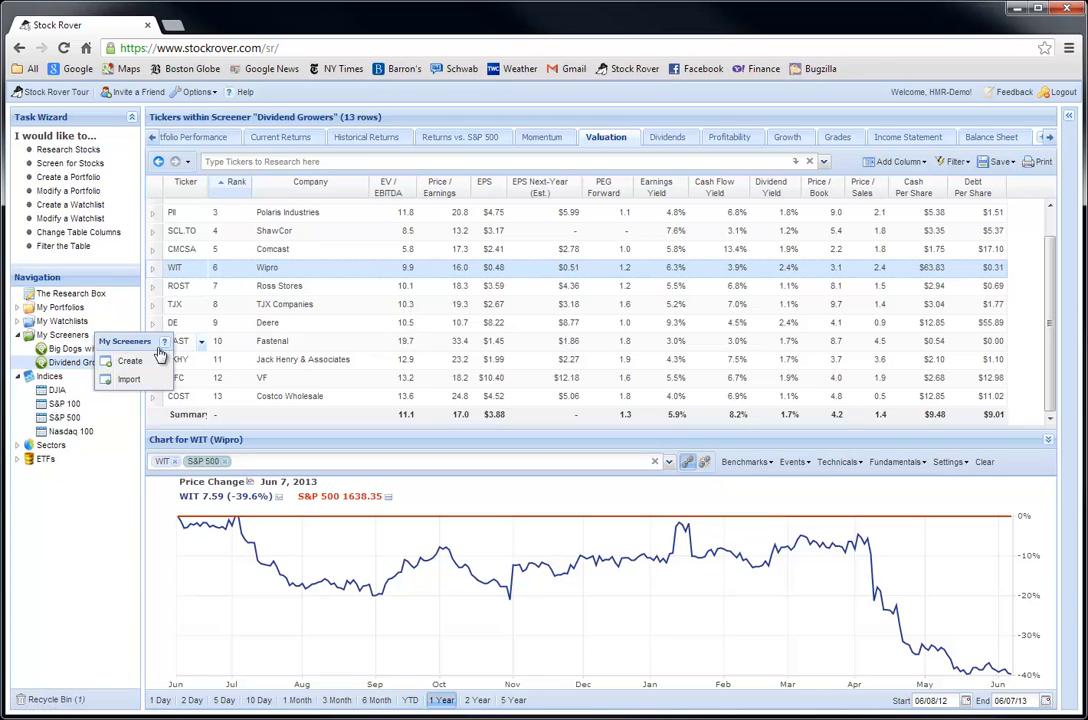
{"action": "left_click", "coordinate": [128, 360]}
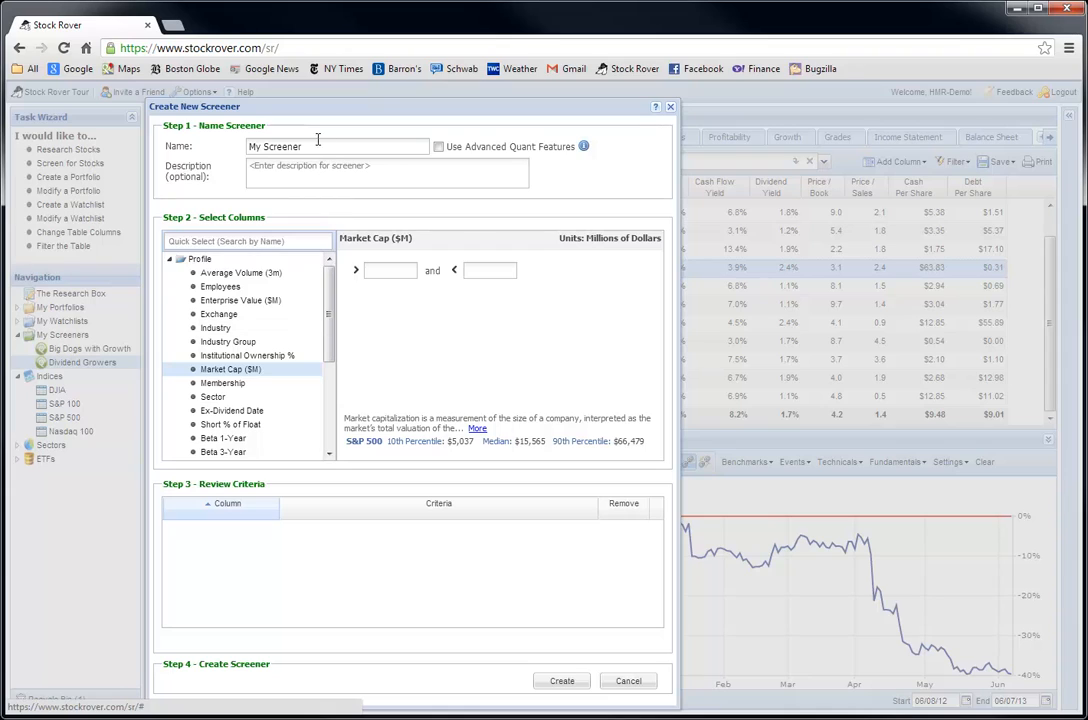
{"action": "left_click_drag", "start_coordinate": [316, 146], "coordinate": [228, 145]}
{"action": "type", "text": "To"}
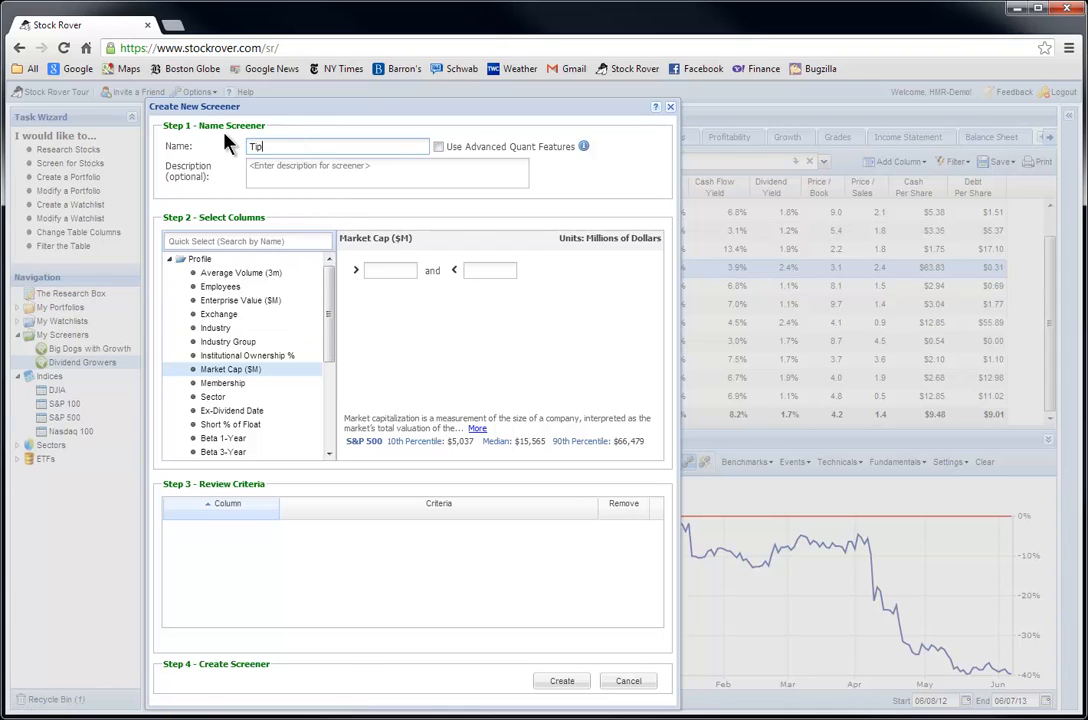
{"action": "type", "text": "p Screen"}
{"action": "left_click", "coordinate": [438, 146]}
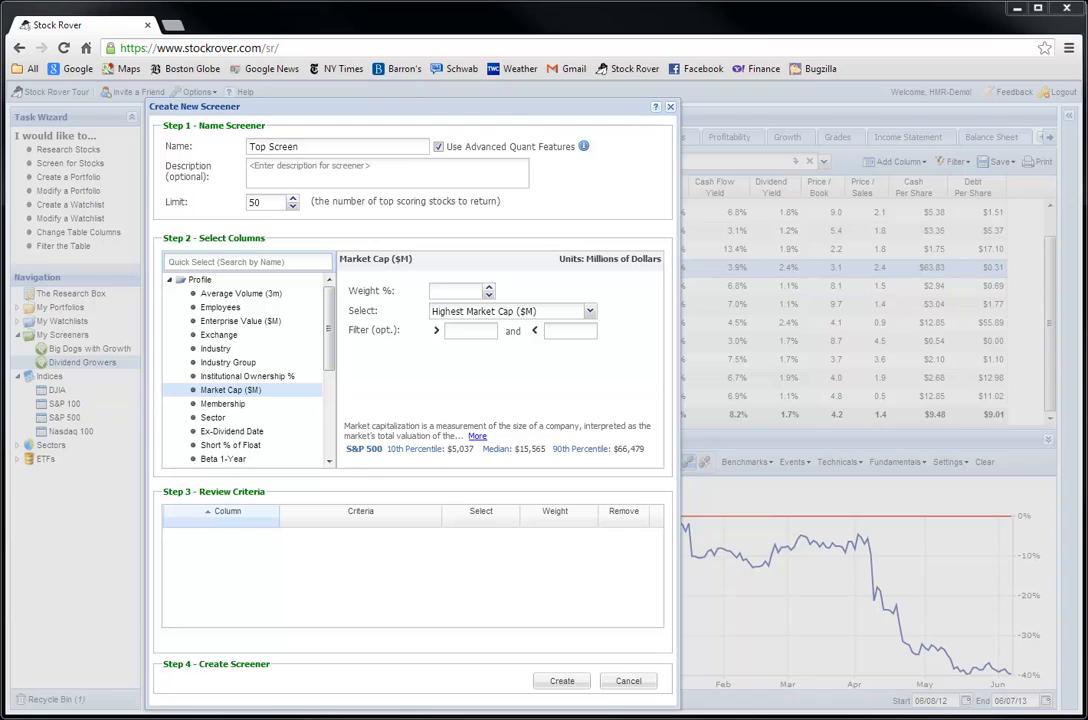
{"action": "left_click", "coordinate": [410, 172]}
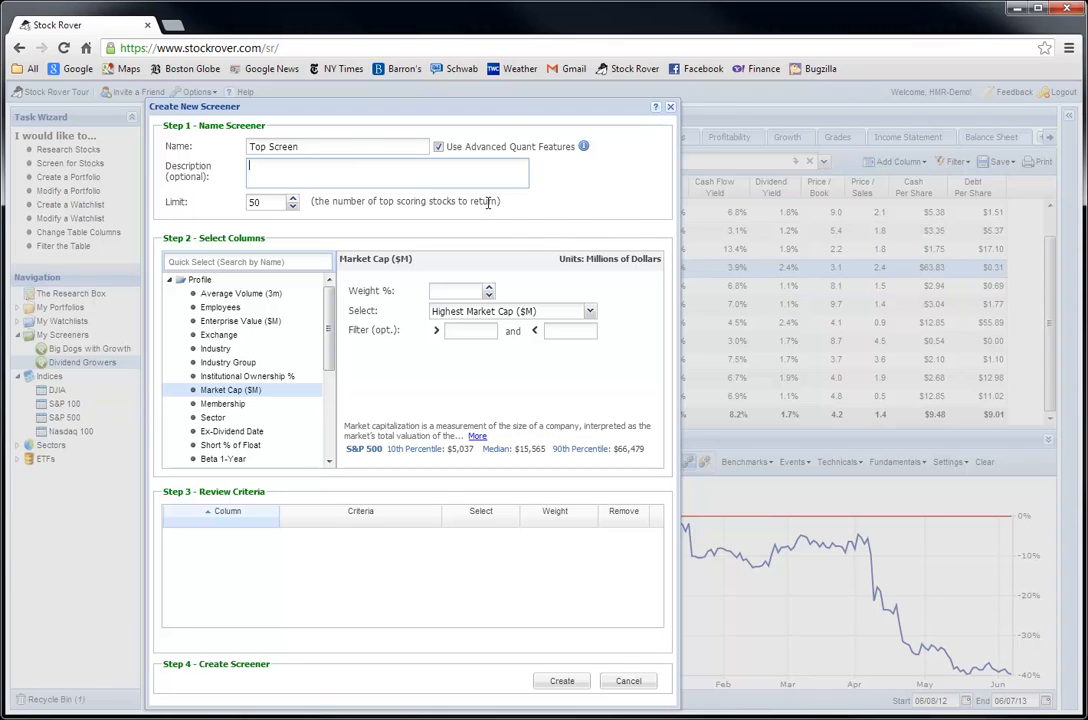
{"action": "type", "text": "Top Screen (determined by backtesting multiple strategies)"}
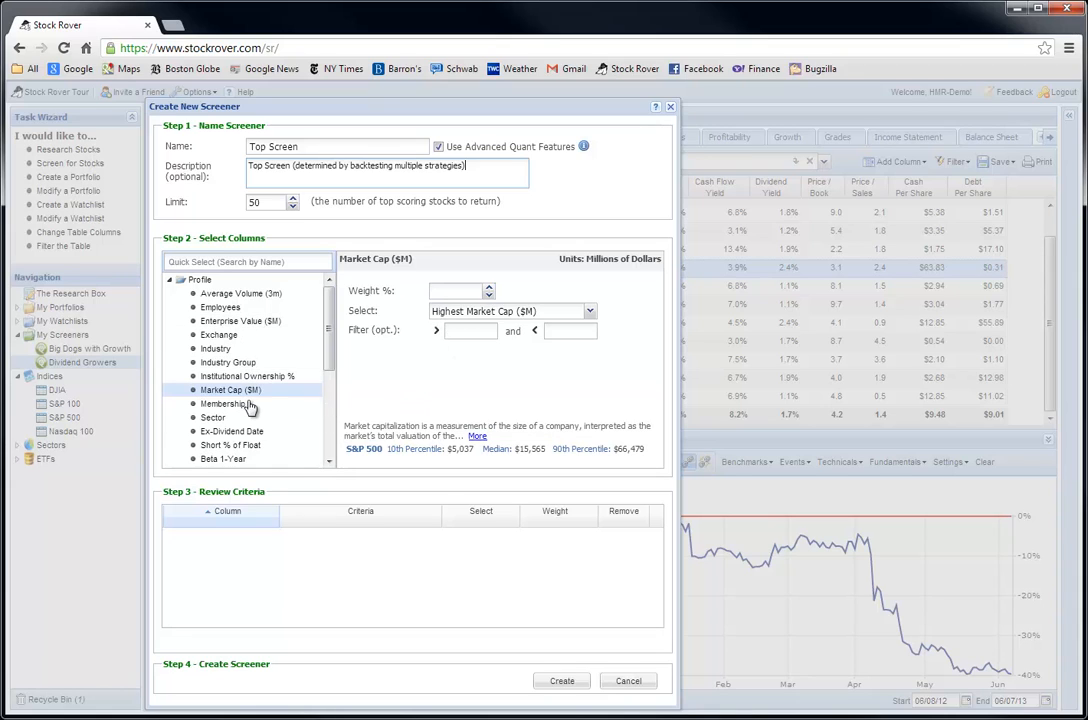
Step: Add a Market Cap ($M) filter greater than 2000 and an EV / EBITDA criterion between 3 and 8 with a 25% weight
{"action": "left_click", "coordinate": [470, 330]}
{"action": "type", "text": "2000"}
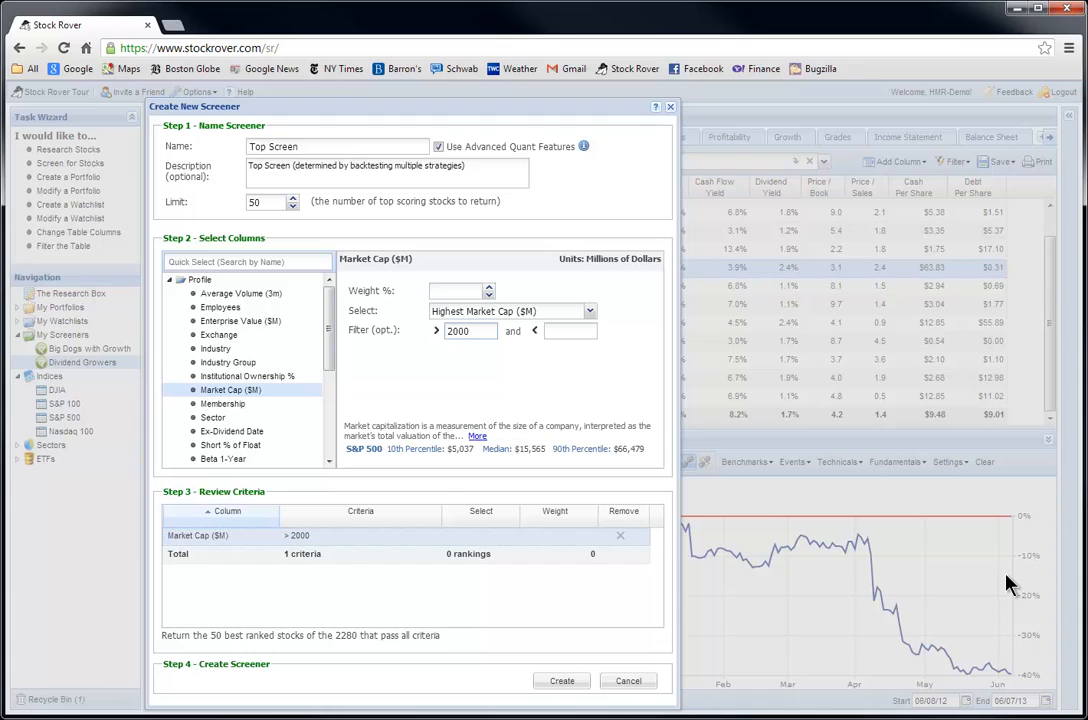
{"action": "left_click", "coordinate": [200, 263]}
{"action": "type", "text": "ev/"}
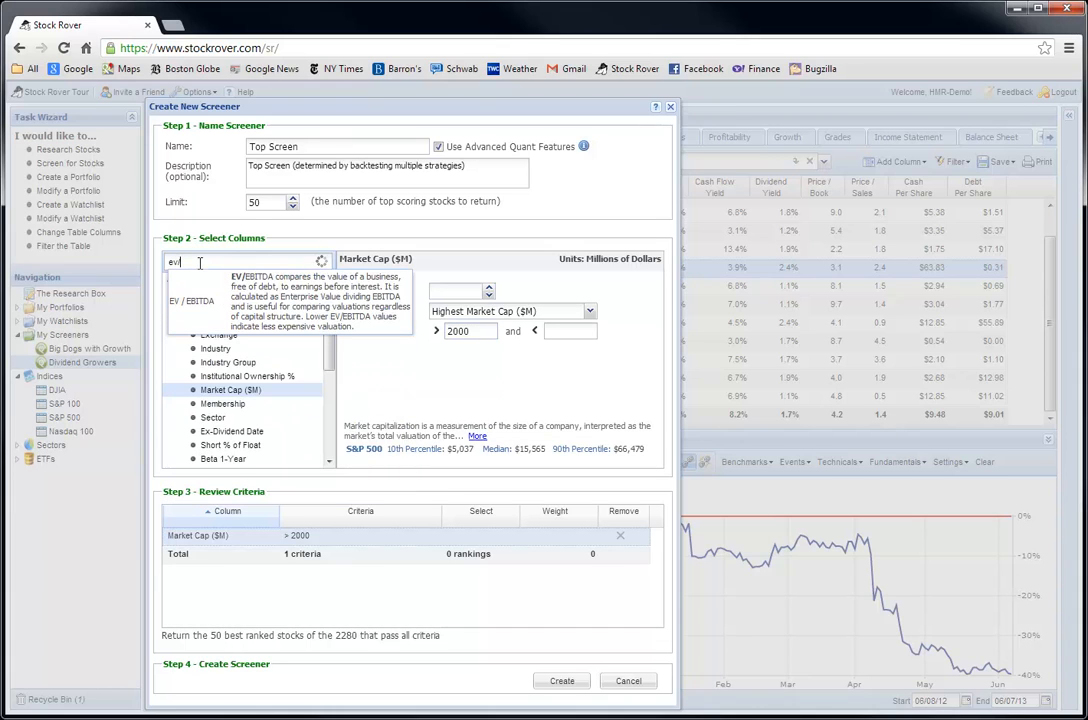
{"action": "left_click", "coordinate": [308, 306]}
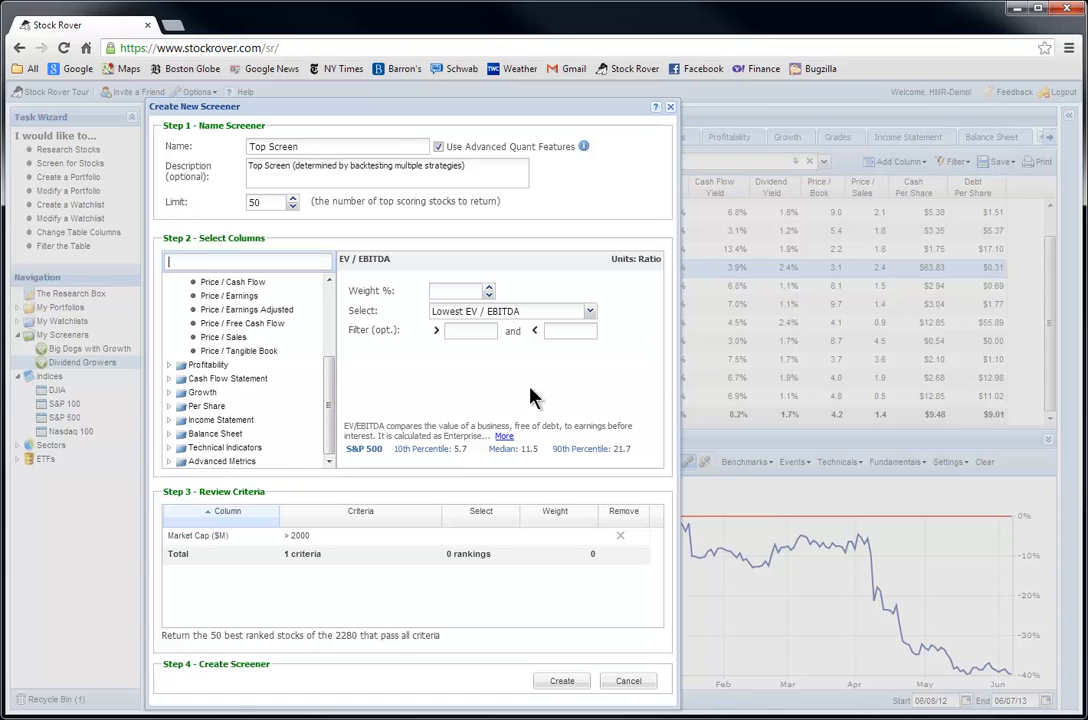
{"action": "left_click", "coordinate": [456, 331]}
{"action": "type", "text": "3"}
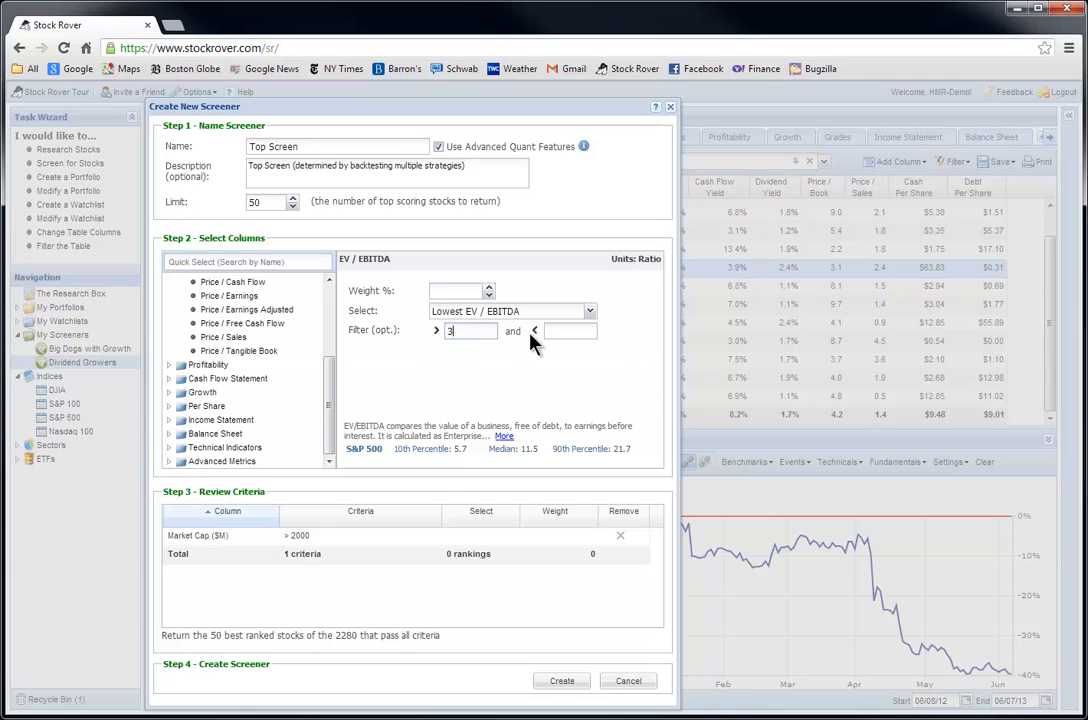
{"action": "left_click", "coordinate": [567, 330]}
{"action": "type", "text": "8"}
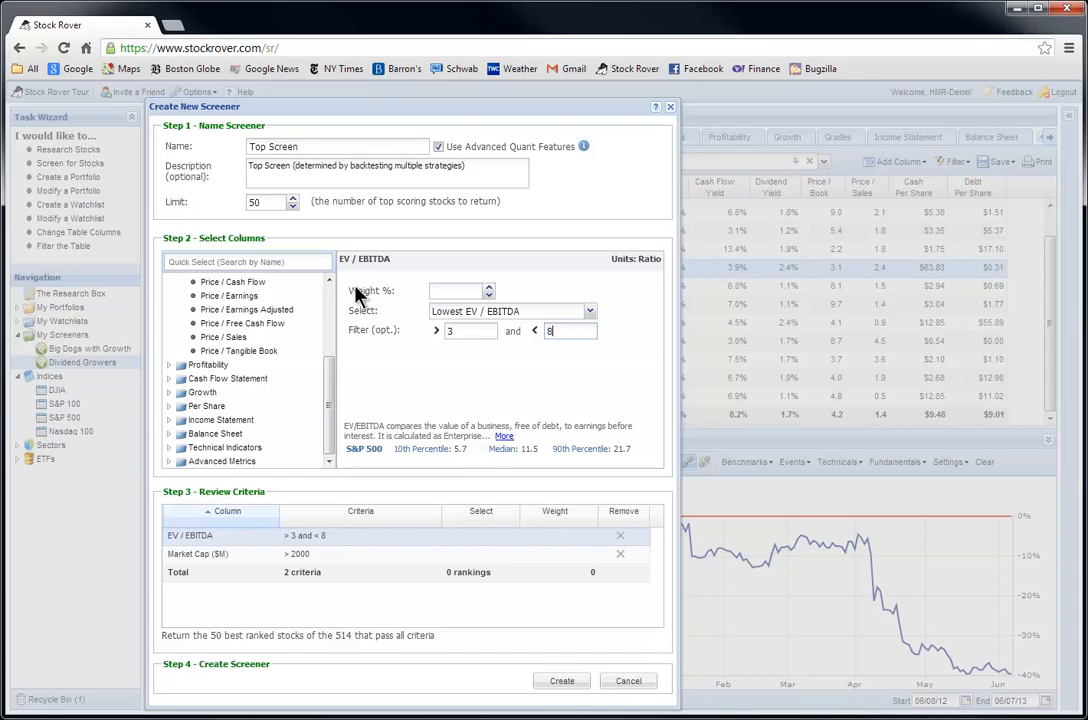
{"action": "left_click", "coordinate": [459, 290]}
{"action": "type", "text": "25"}
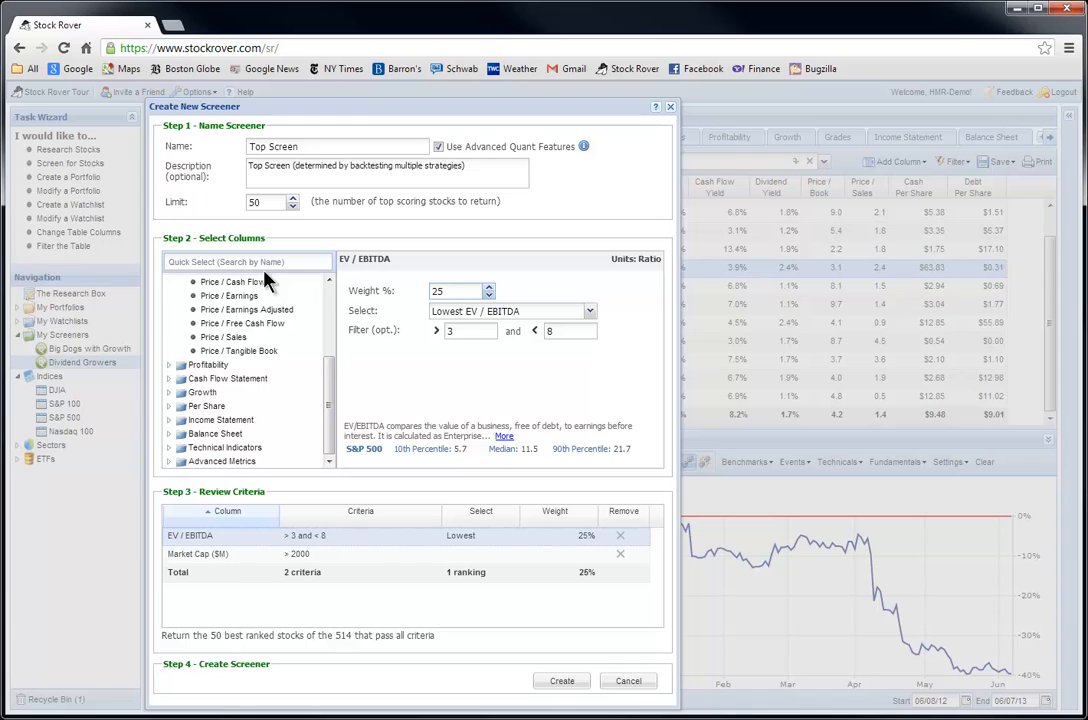
Step: Add a Return on Assets criterion greater than 10 with a 25% weight
{"action": "left_click", "coordinate": [236, 261]}
{"action": "type", "text": "return on"}
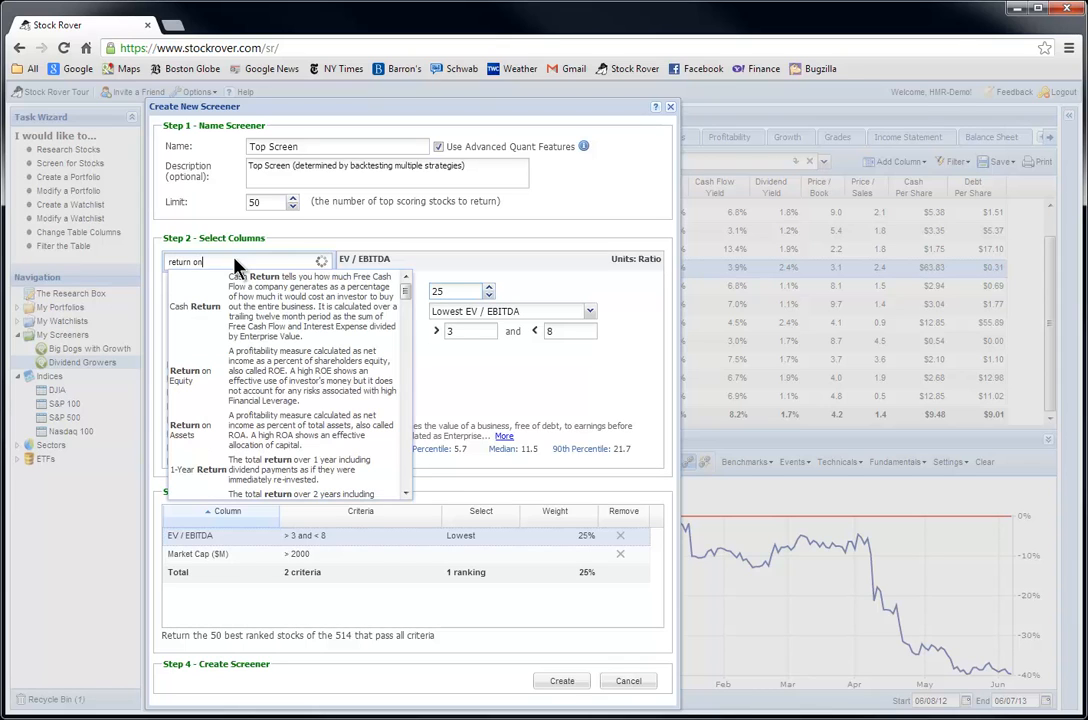
{"action": "left_click", "coordinate": [287, 368]}
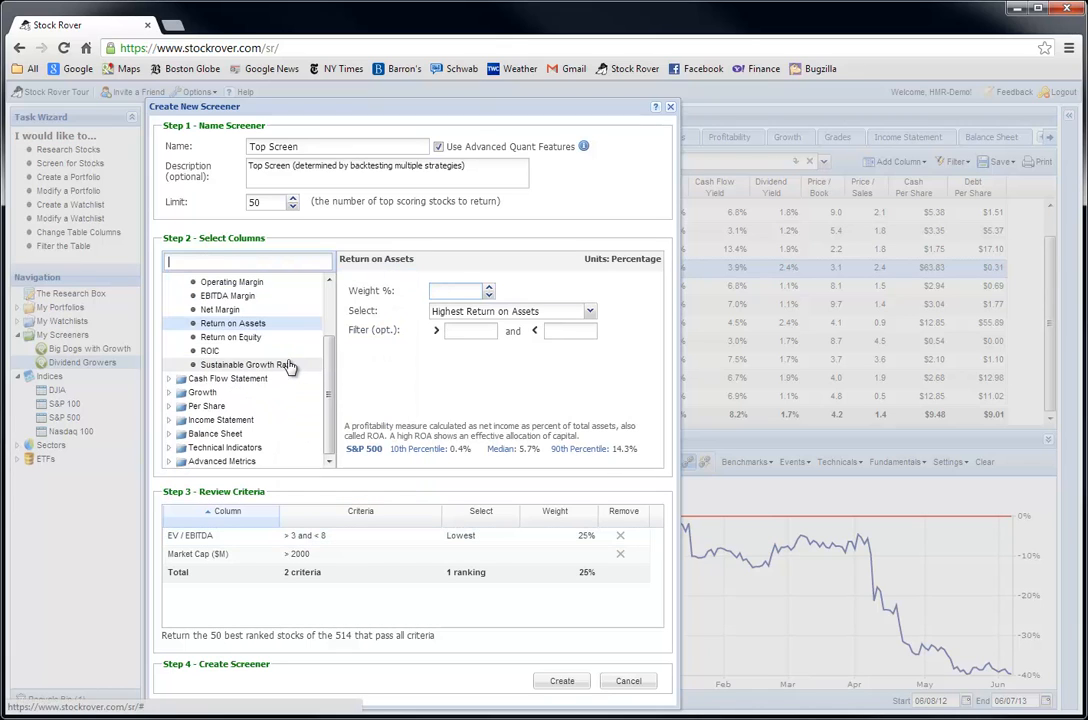
{"action": "left_click", "coordinate": [457, 290]}
{"action": "type", "text": "25"}
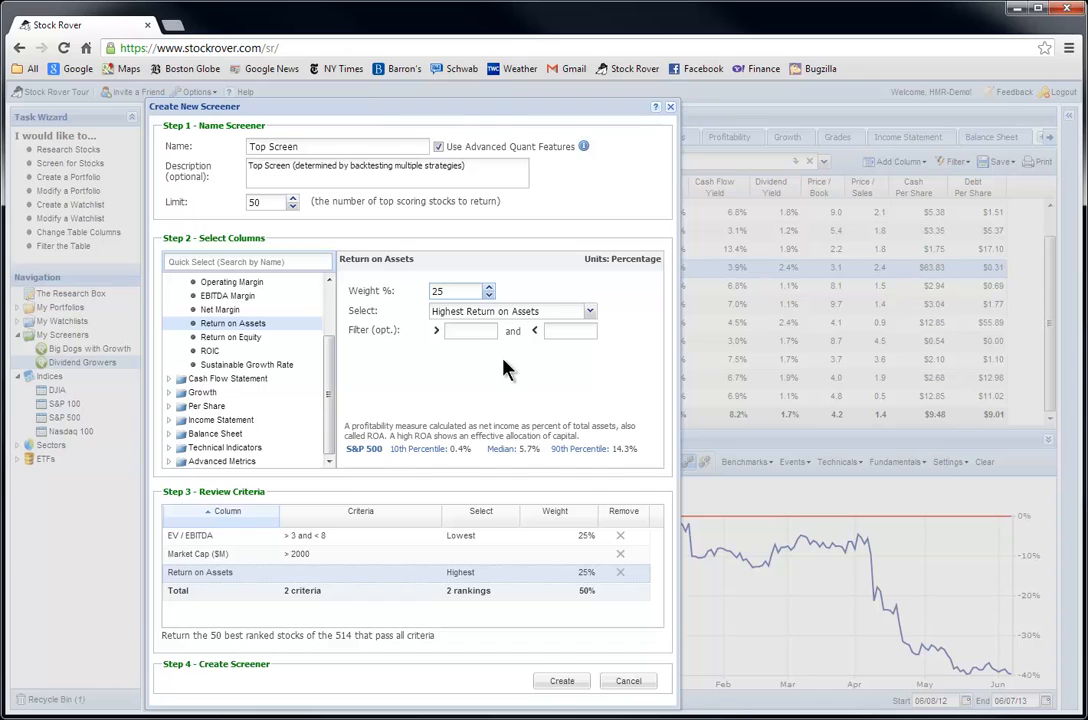
{"action": "left_click", "coordinate": [485, 330]}
{"action": "type", "text": "10"}
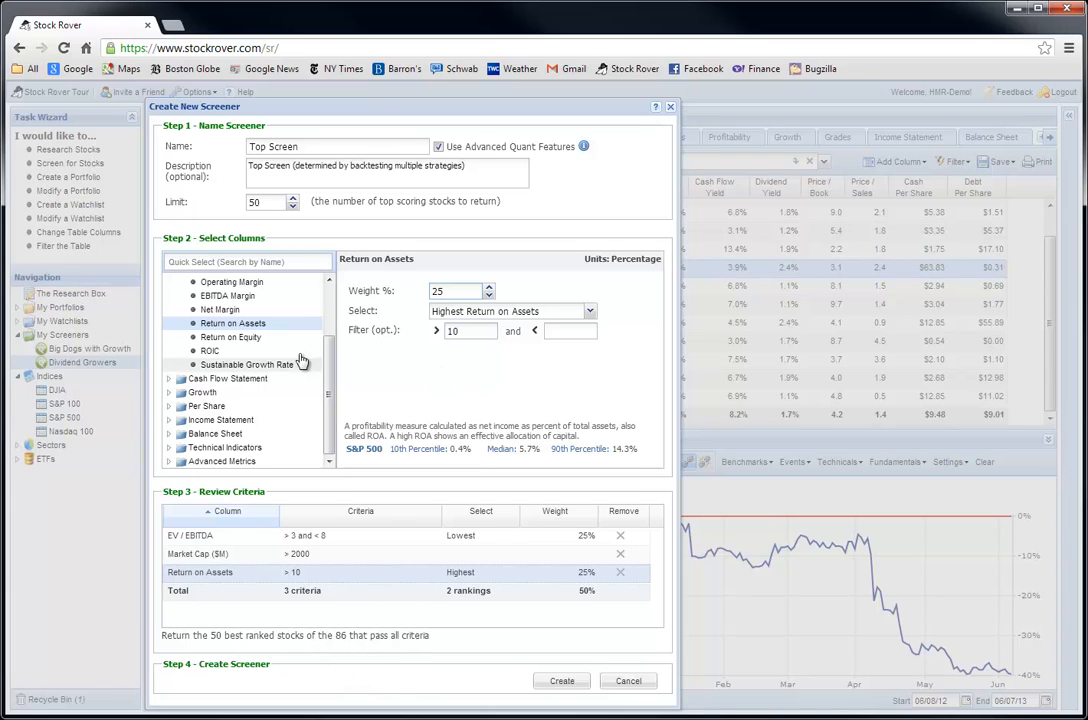
Step: Add a Return on Equity criterion greater than 18 with a 25% weight
{"action": "left_click", "coordinate": [262, 345]}
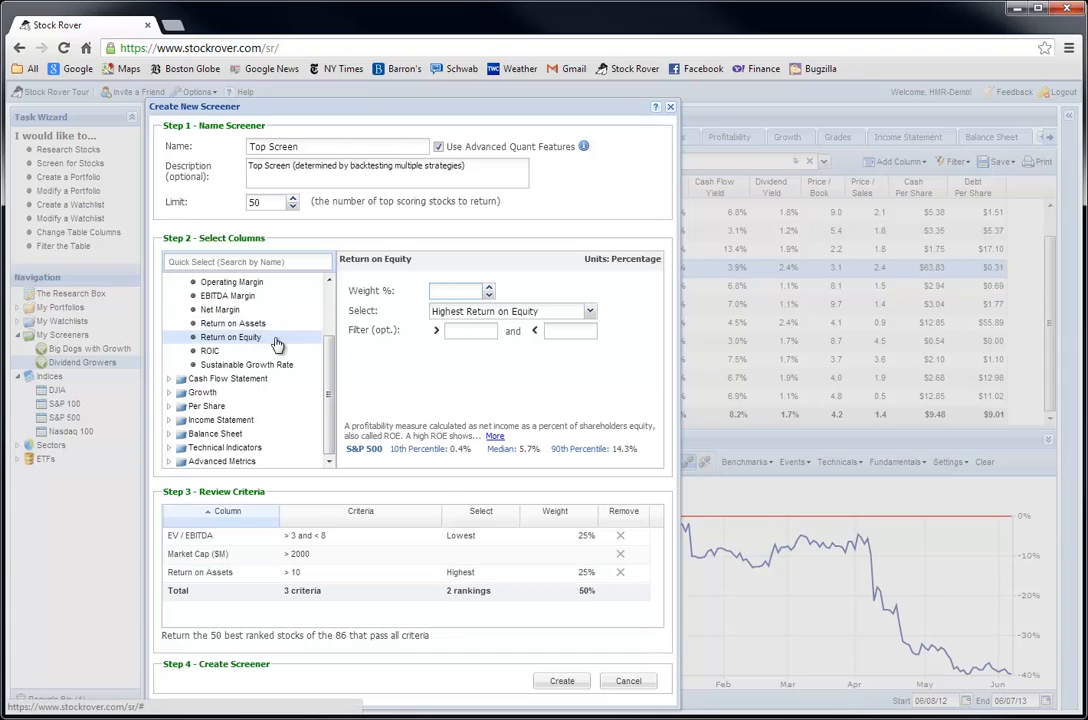
{"action": "left_click", "coordinate": [465, 290]}
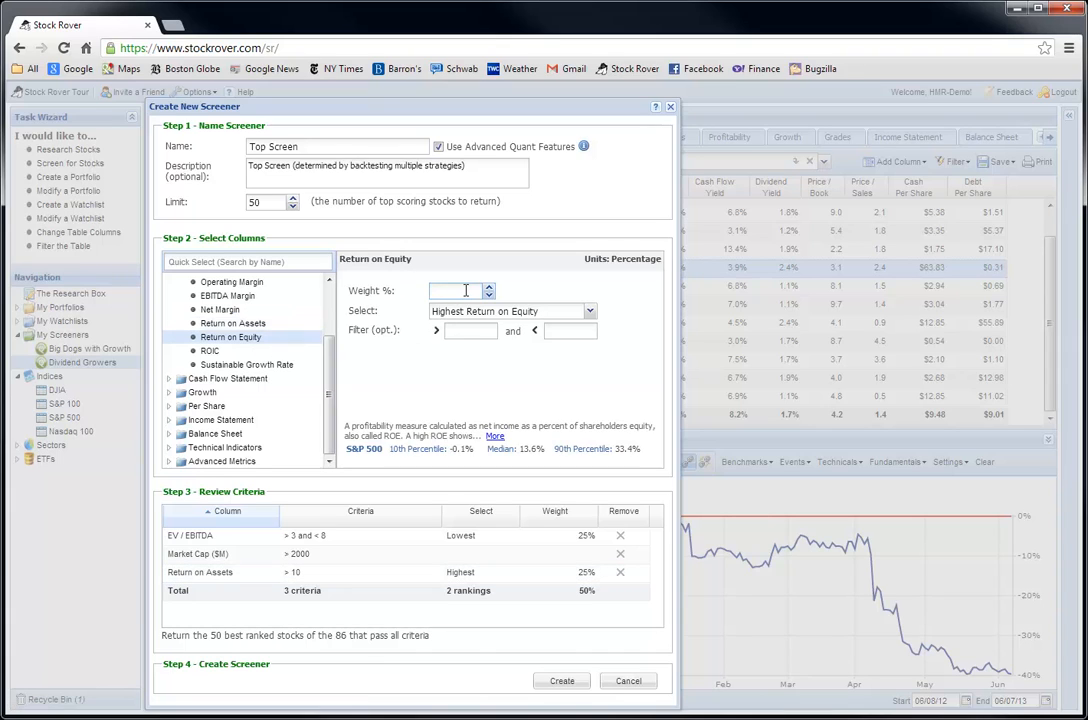
{"action": "type", "text": "25"}
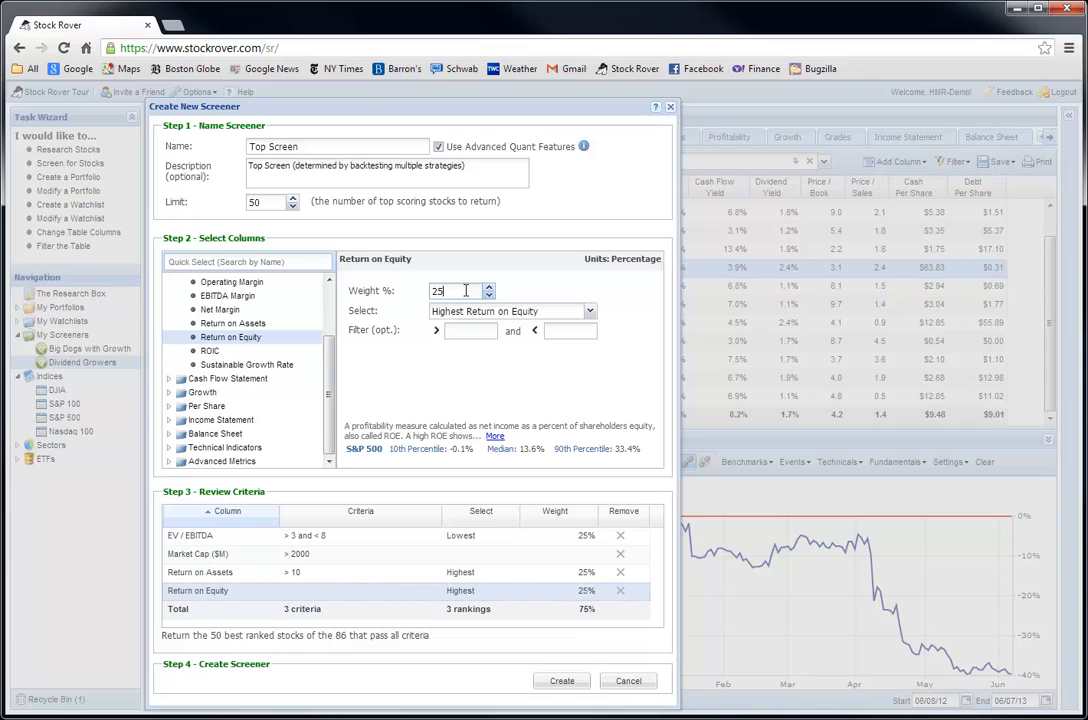
{"action": "left_click", "coordinate": [466, 331]}
{"action": "type", "text": "18"}
Step: Add a Price vs 52-wk High (%) criterion greater than 85 with a 25% weight, and create the Top Screen screener
{"action": "left_click", "coordinate": [254, 259]}
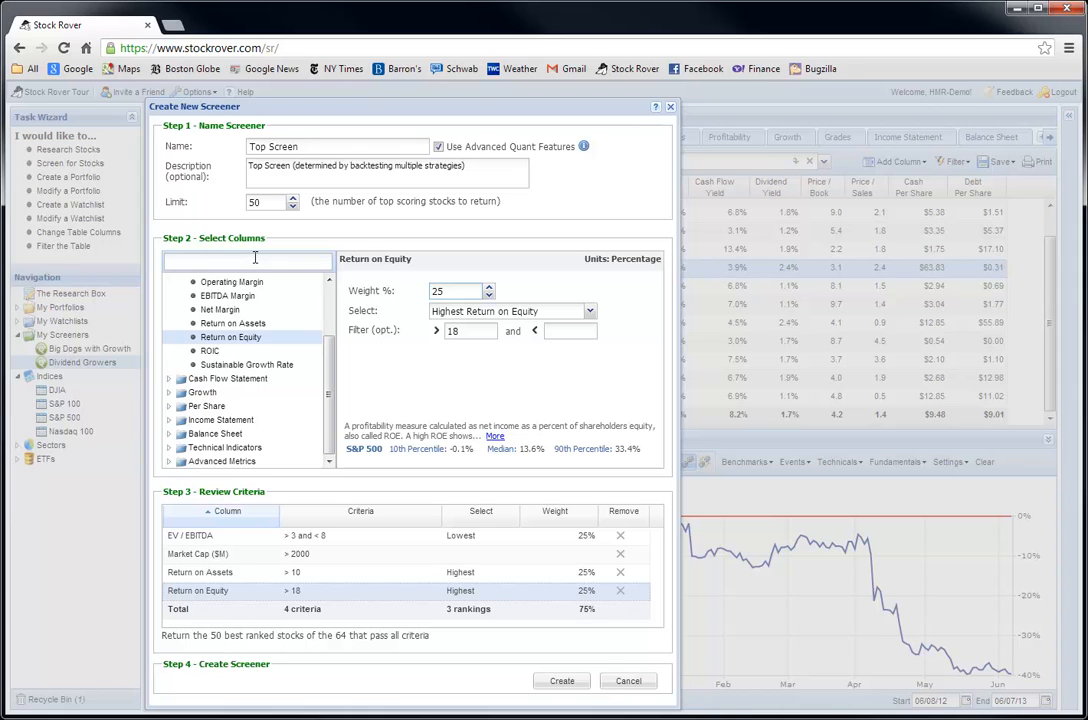
{"action": "type", "text": "price"}
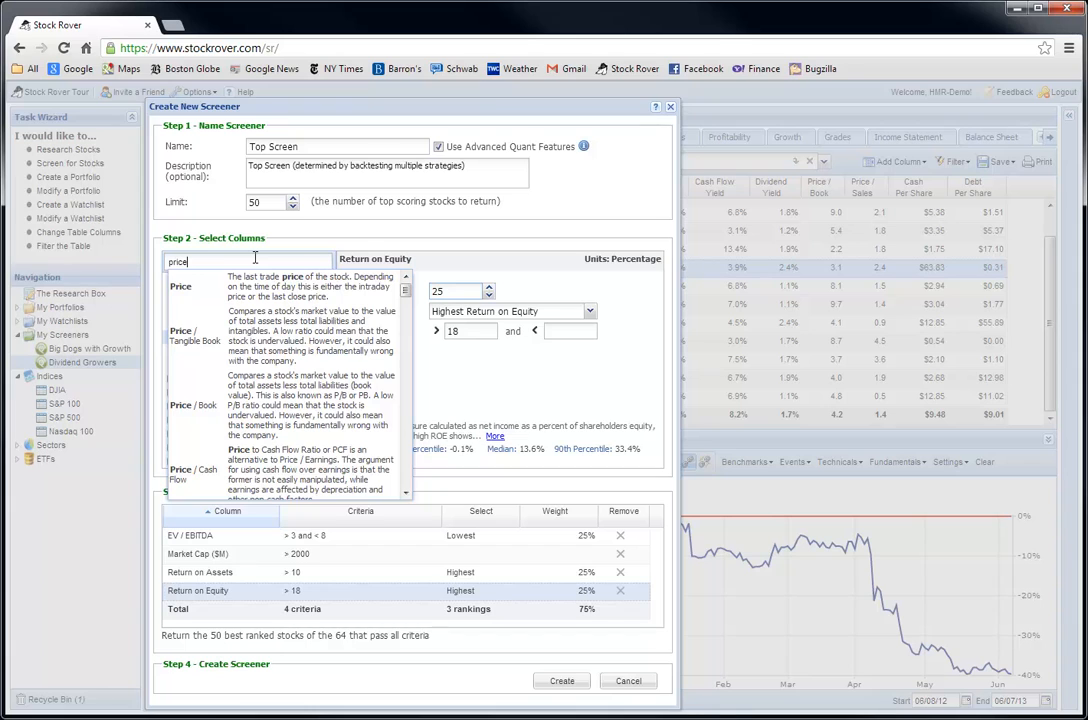
{"action": "type", "text": " vs"}
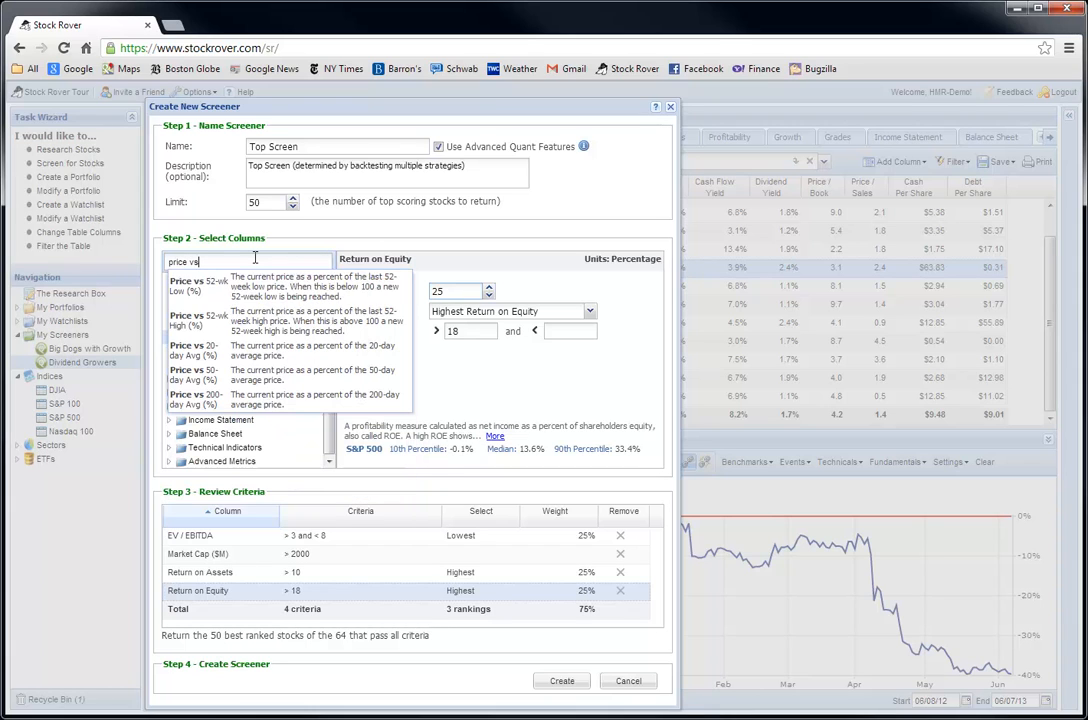
{"action": "left_click", "coordinate": [300, 322]}
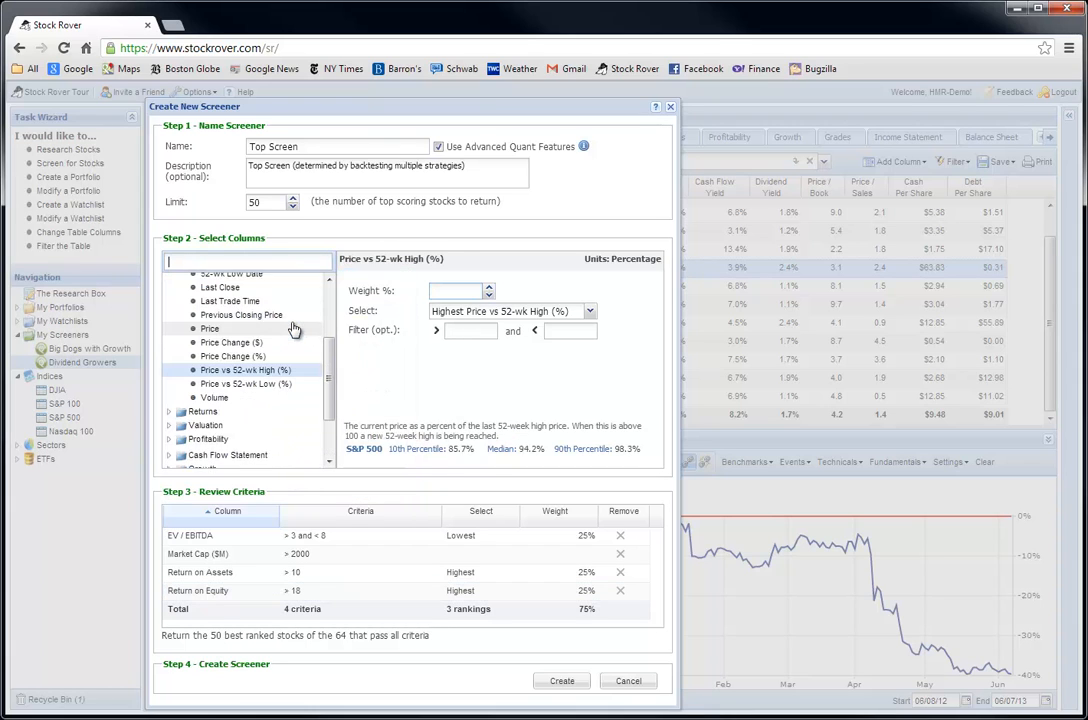
{"action": "left_click", "coordinate": [460, 290]}
{"action": "type", "text": "25"}
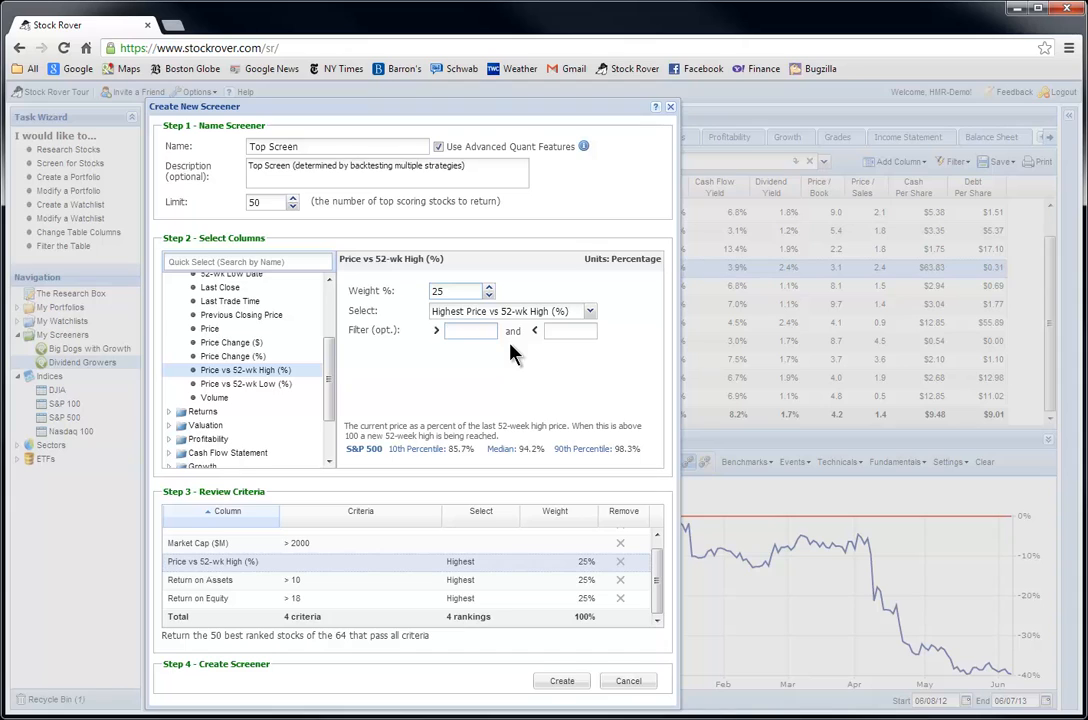
{"action": "type", "text": "85"}
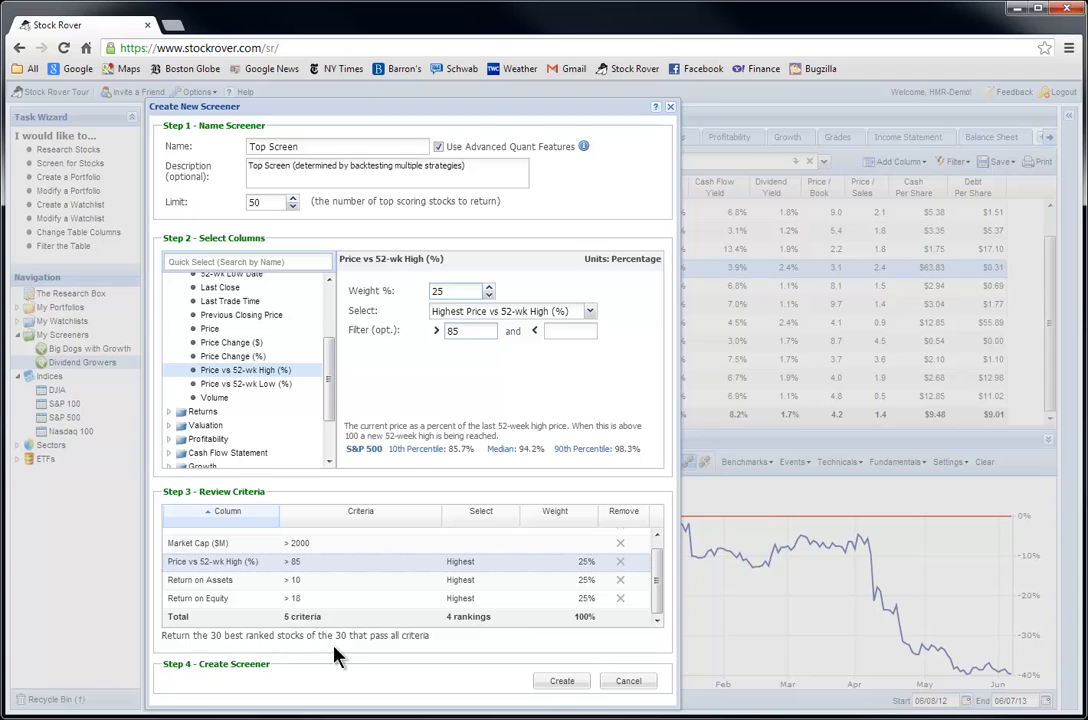
{"action": "left_click", "coordinate": [568, 689]}
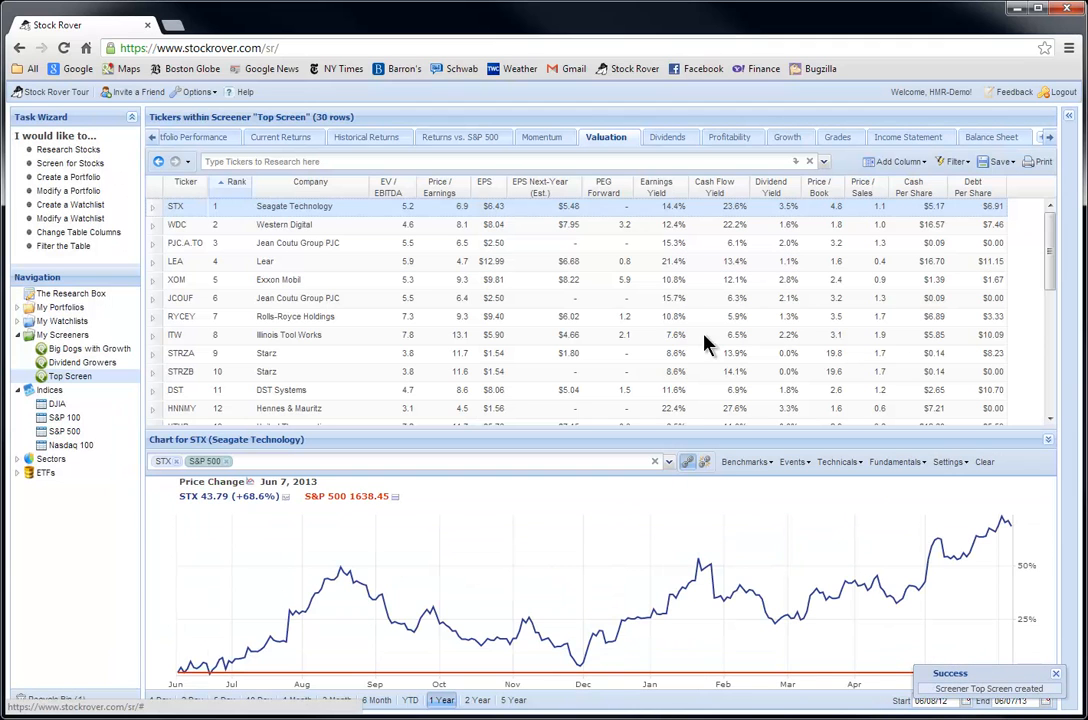
Step: Examine the quant scoring breakdowns of the top-ranked Top Screen stocks and look through the full ranked list
{"action": "mouse_move", "coordinate": [232, 213]}
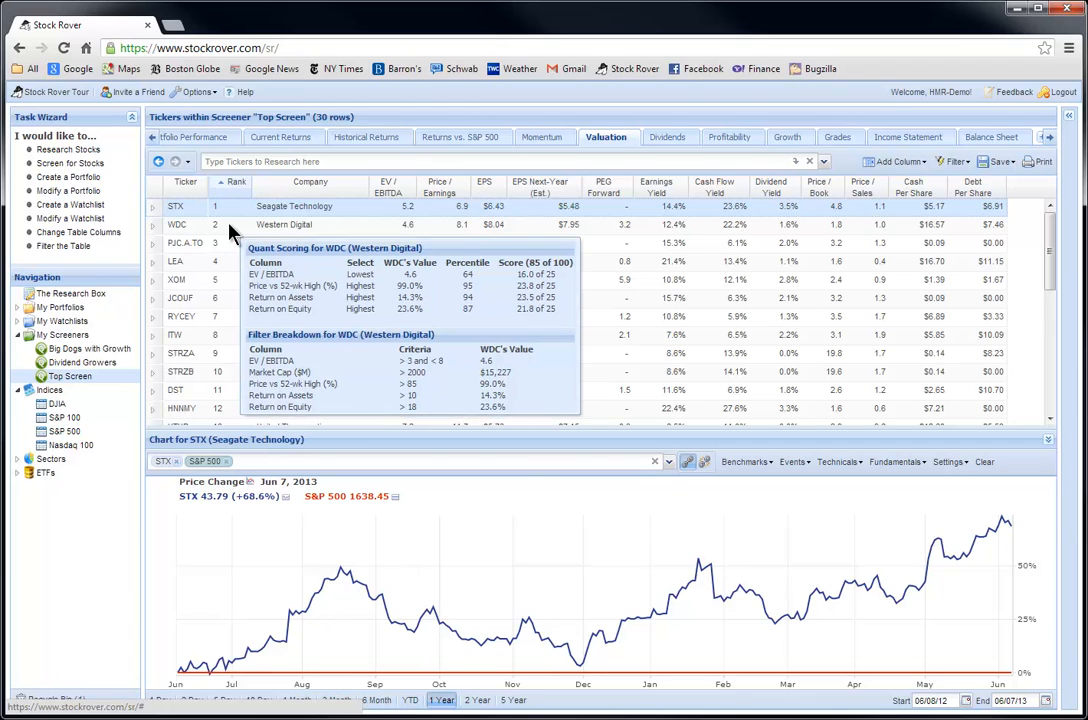
{"action": "mouse_move", "coordinate": [231, 252]}
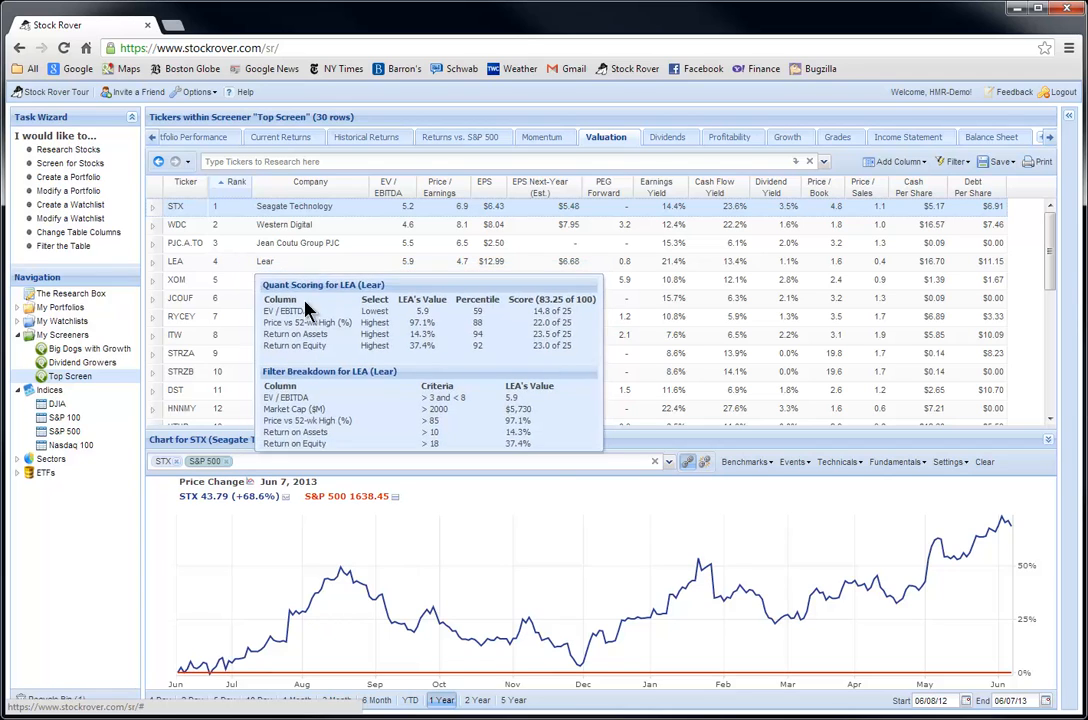
{"action": "scroll", "coordinate": [1040, 386], "scroll_direction": "down", "scroll_amount": 3}
{"action": "scroll", "coordinate": [1040, 386], "scroll_direction": "down", "scroll_amount": 3}
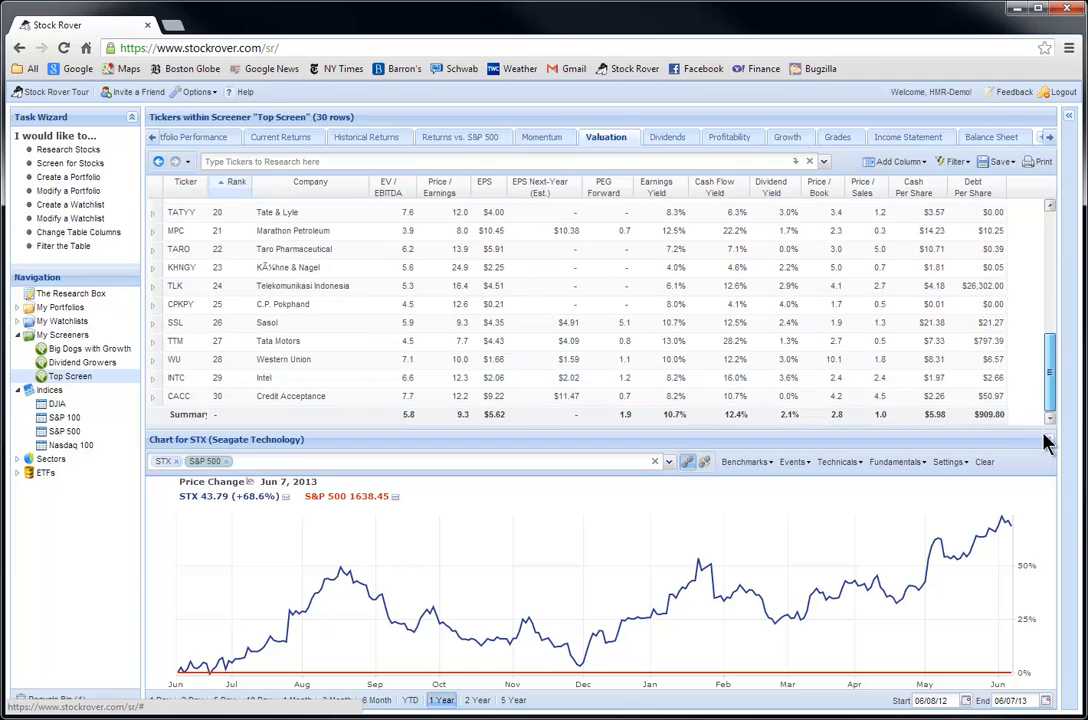
{"action": "scroll", "coordinate": [1063, 390], "scroll_direction": "up", "scroll_amount": 1}
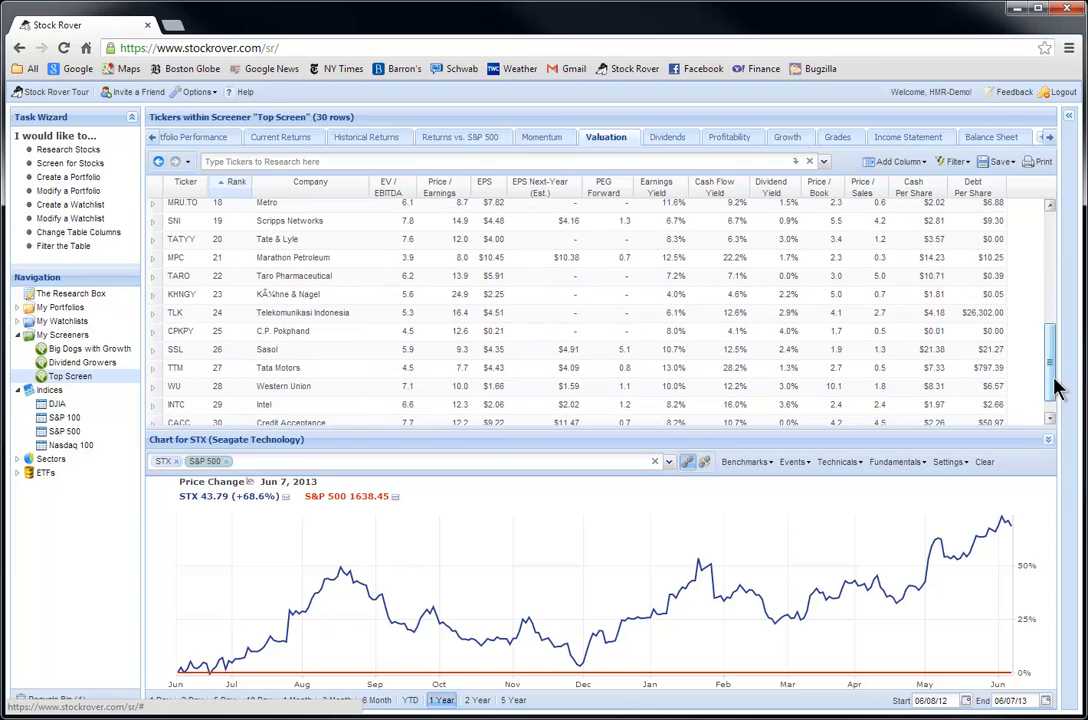
{"action": "scroll", "coordinate": [1063, 390], "scroll_direction": "up", "scroll_amount": 6}
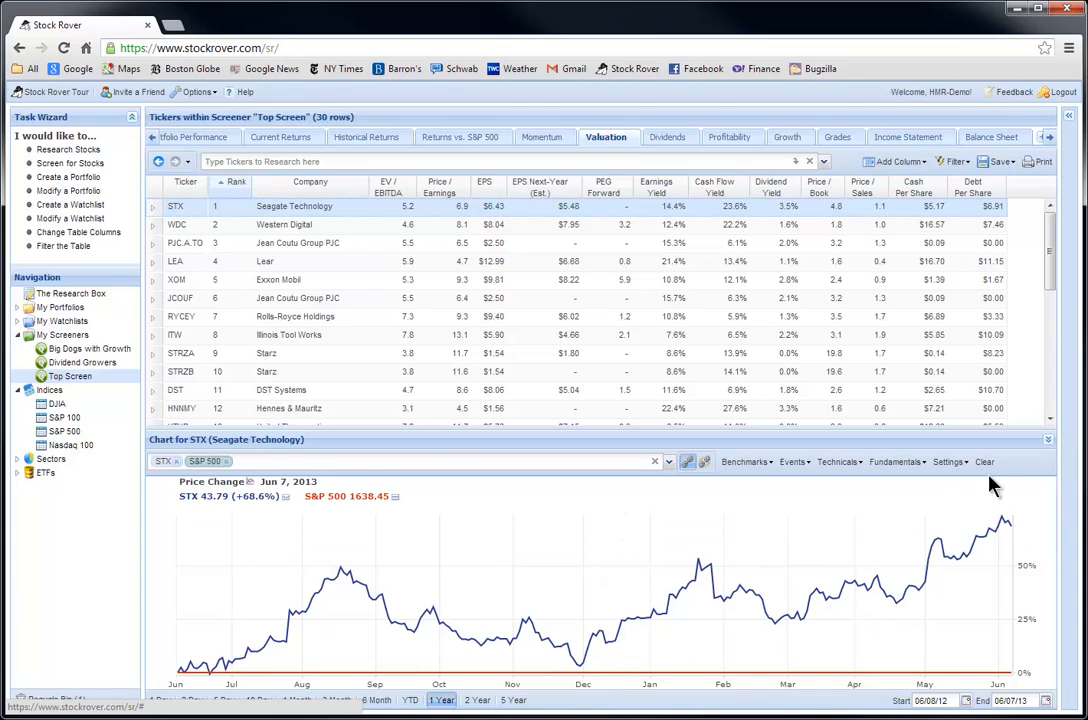
Step: Chart the Top Screen screener against the S&P 500 over 5 years, with STX removed from the chart
{"action": "right_click", "coordinate": [81, 381]}
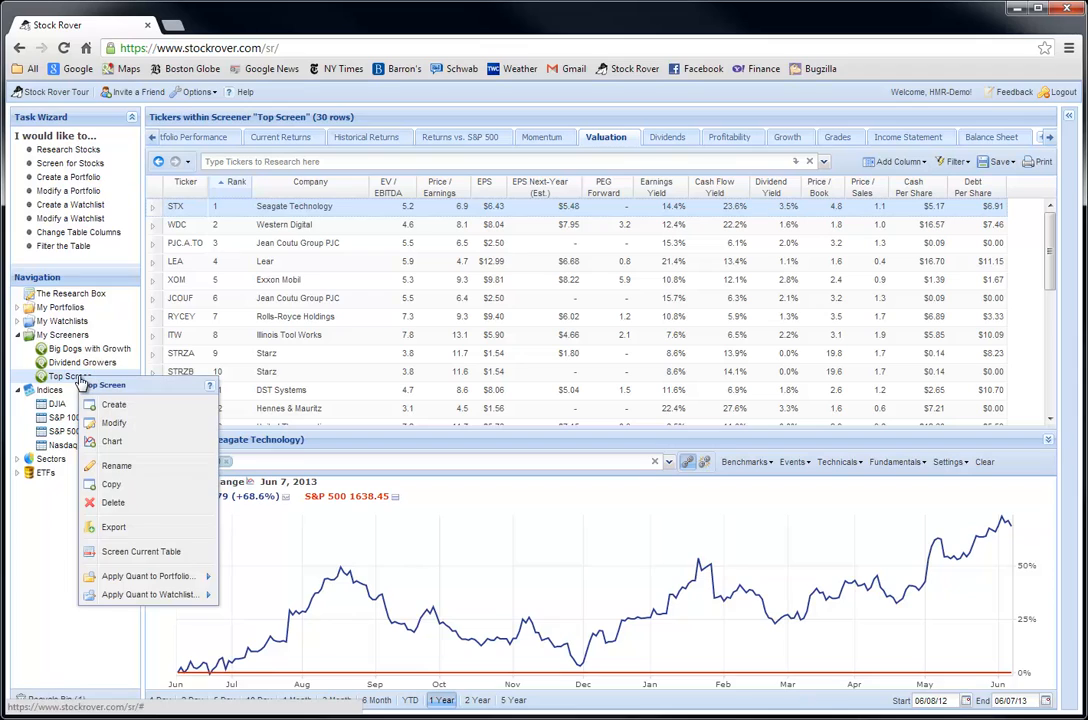
{"action": "left_click", "coordinate": [112, 444]}
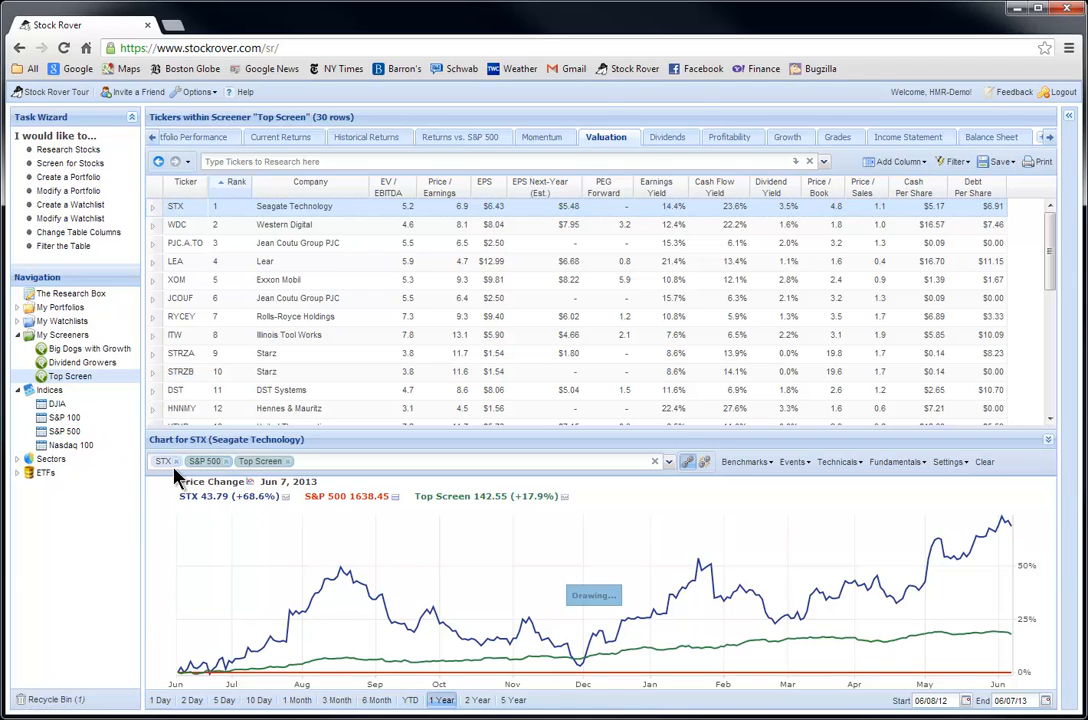
{"action": "left_click", "coordinate": [174, 461]}
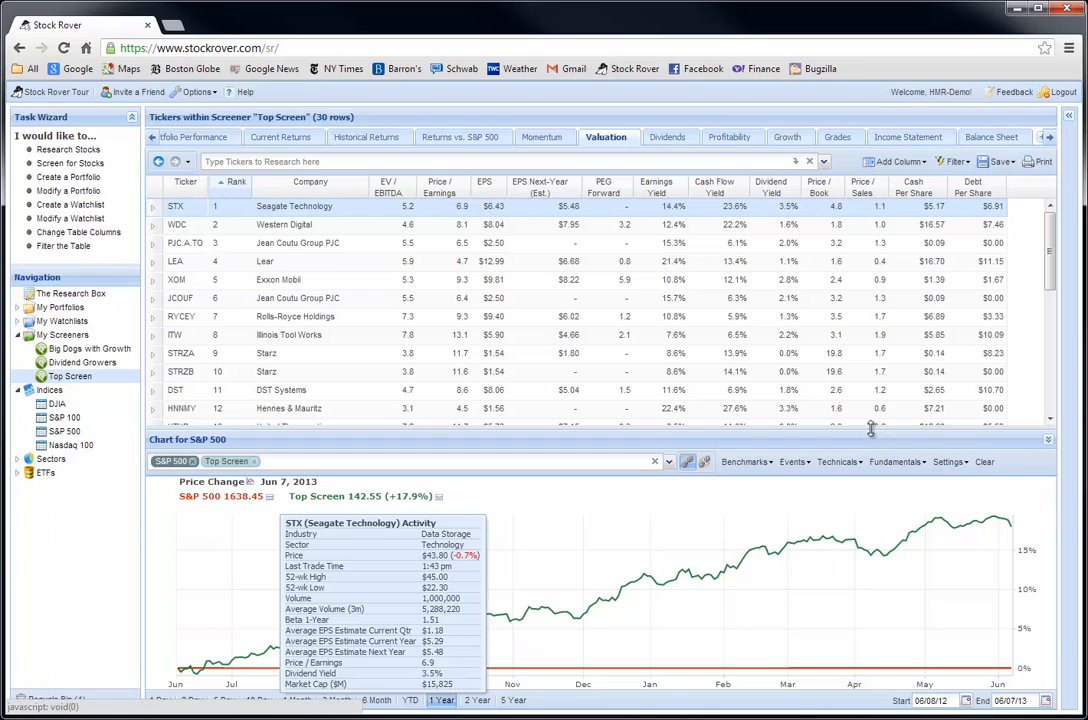
{"action": "left_click_drag", "start_coordinate": [870, 430], "coordinate": [884, 328]}
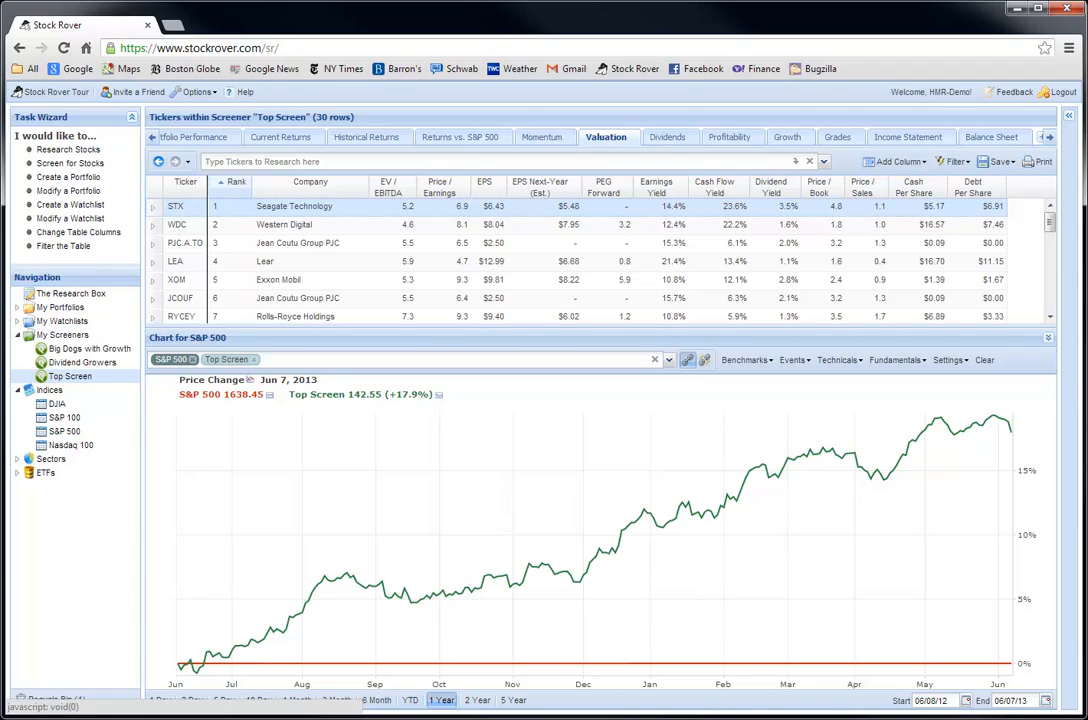
{"action": "left_click", "coordinate": [527, 701]}
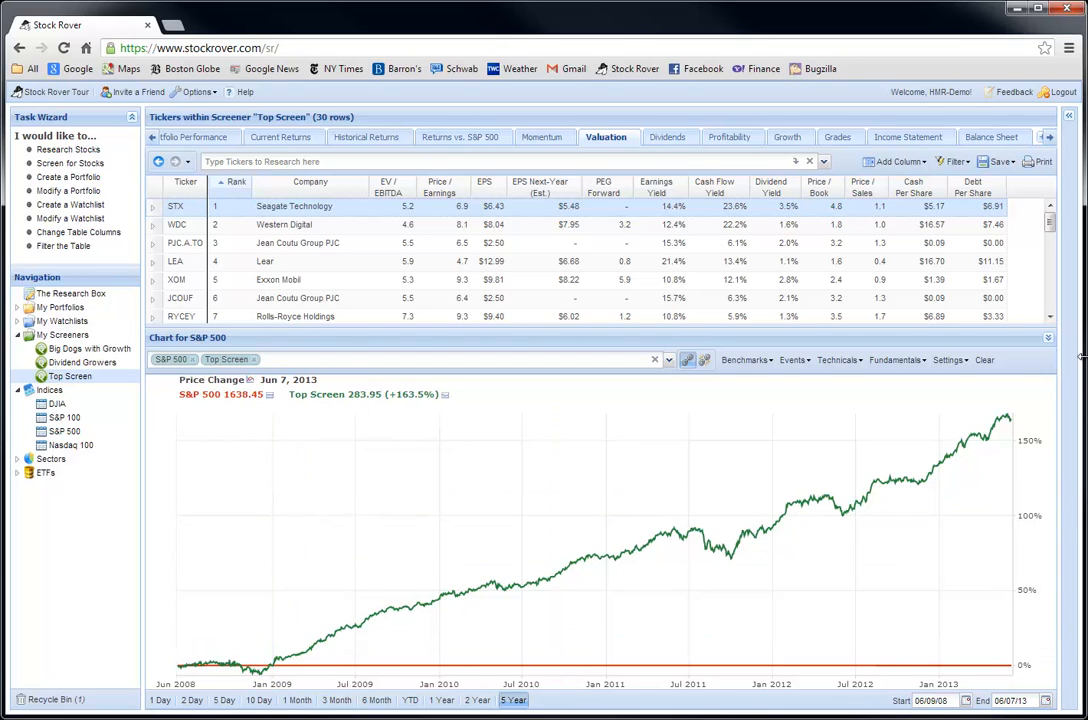
{"action": "left_click_drag", "start_coordinate": [987, 325], "coordinate": [980, 505]}
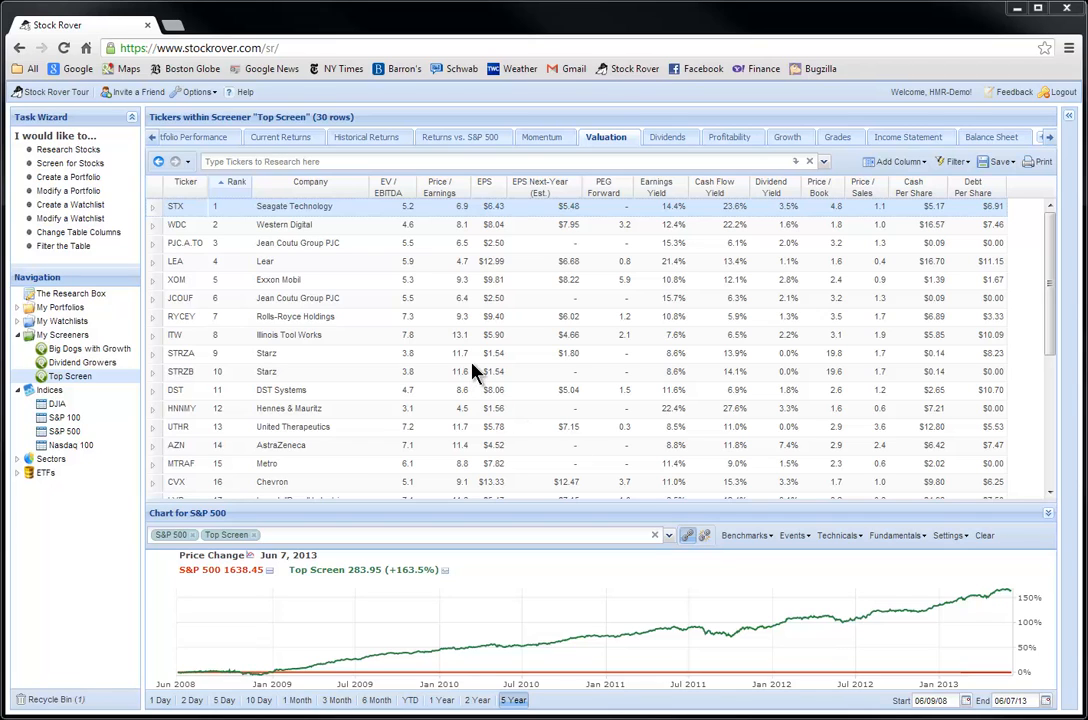
{"action": "left_click", "coordinate": [97, 337]}
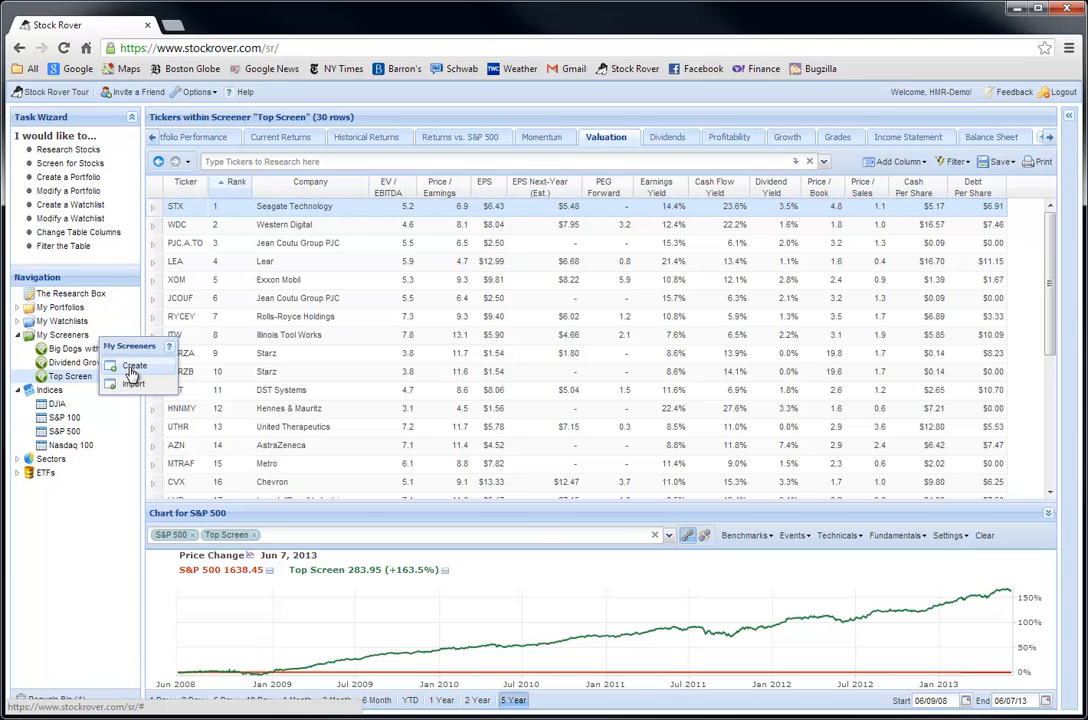
{"action": "left_click", "coordinate": [132, 368]}
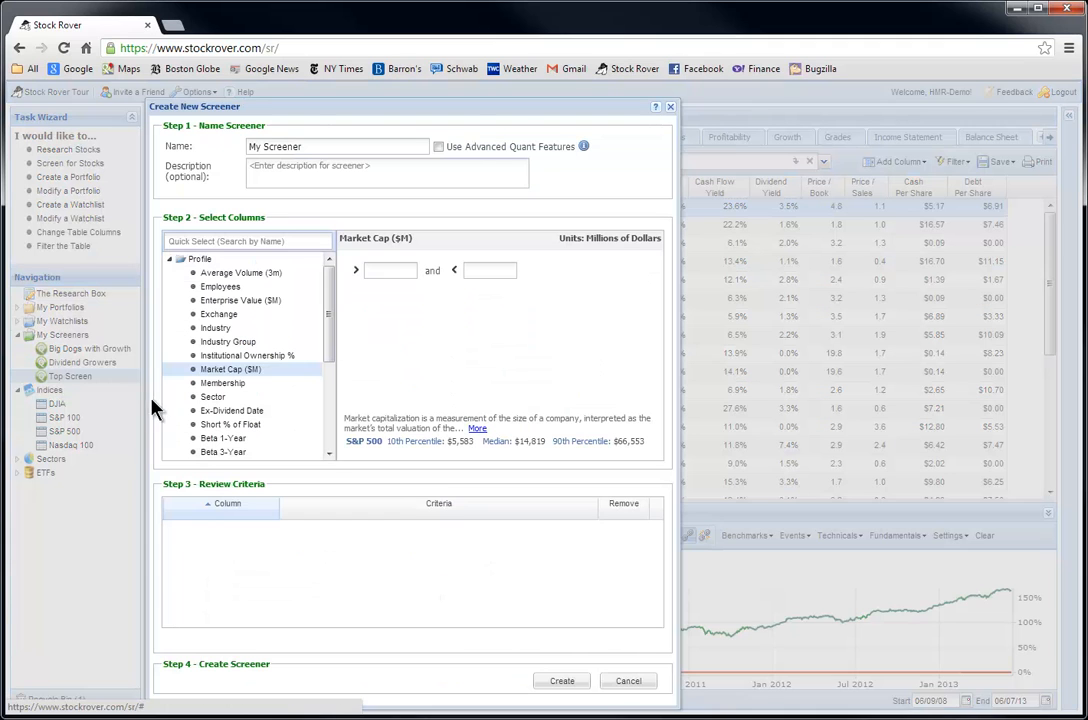
{"action": "left_click", "coordinate": [631, 689]}
Step: Import the Value screener from the file "#4 - RoverScreener-Value"
{"action": "left_click", "coordinate": [98, 340]}
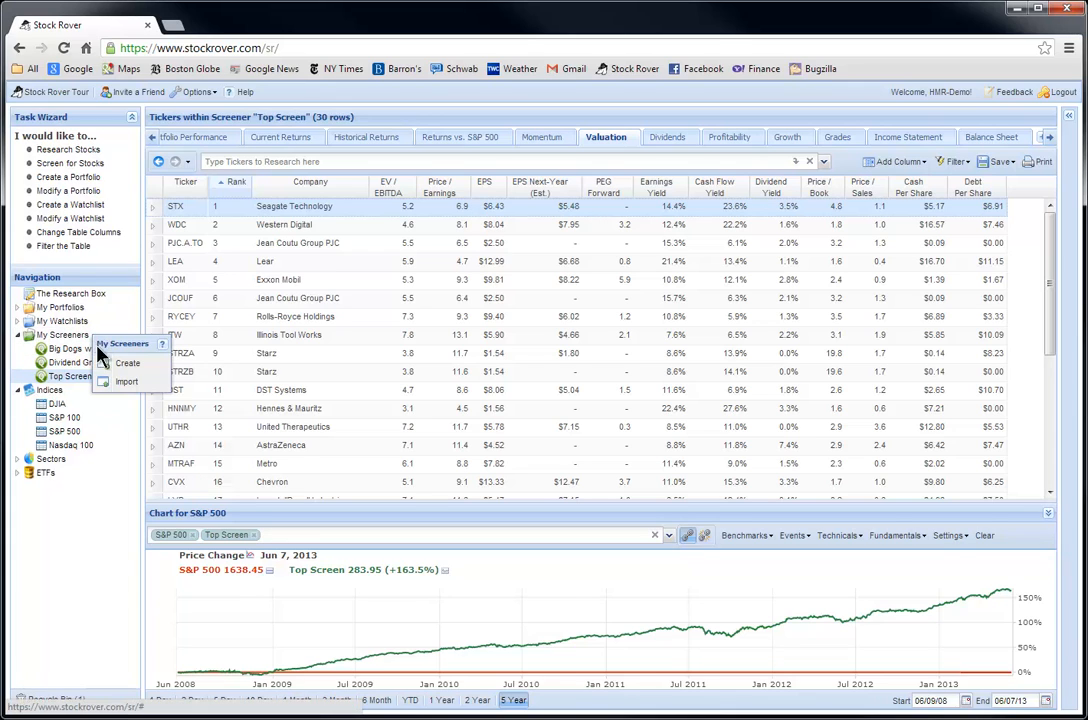
{"action": "left_click", "coordinate": [115, 382]}
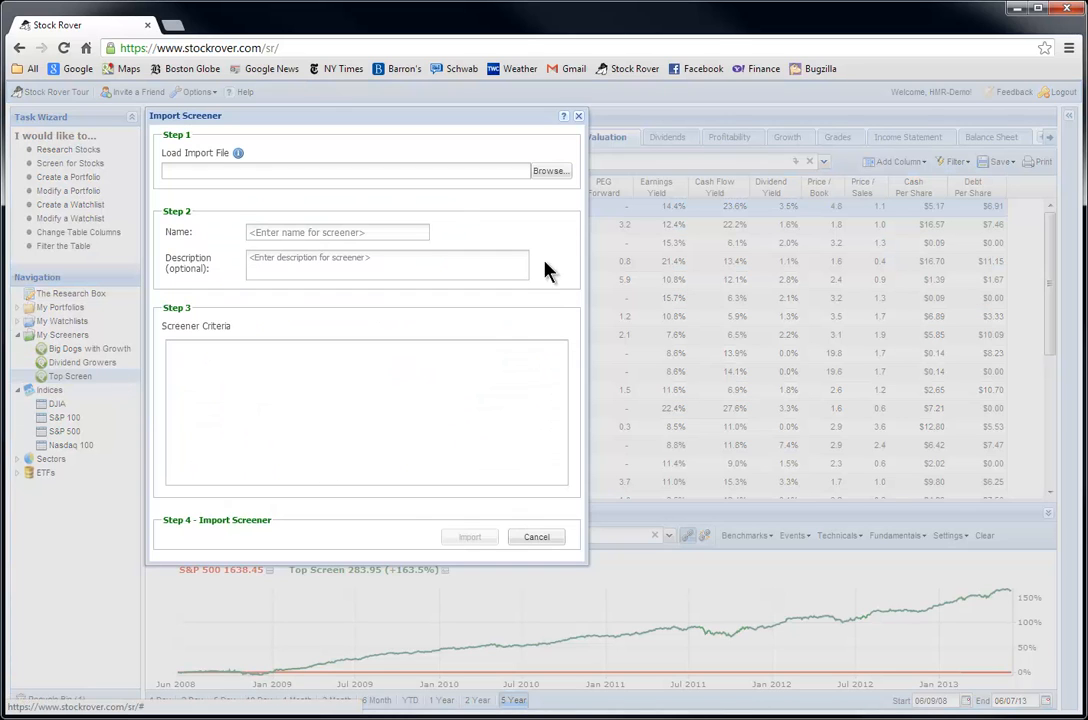
{"action": "left_click", "coordinate": [543, 172]}
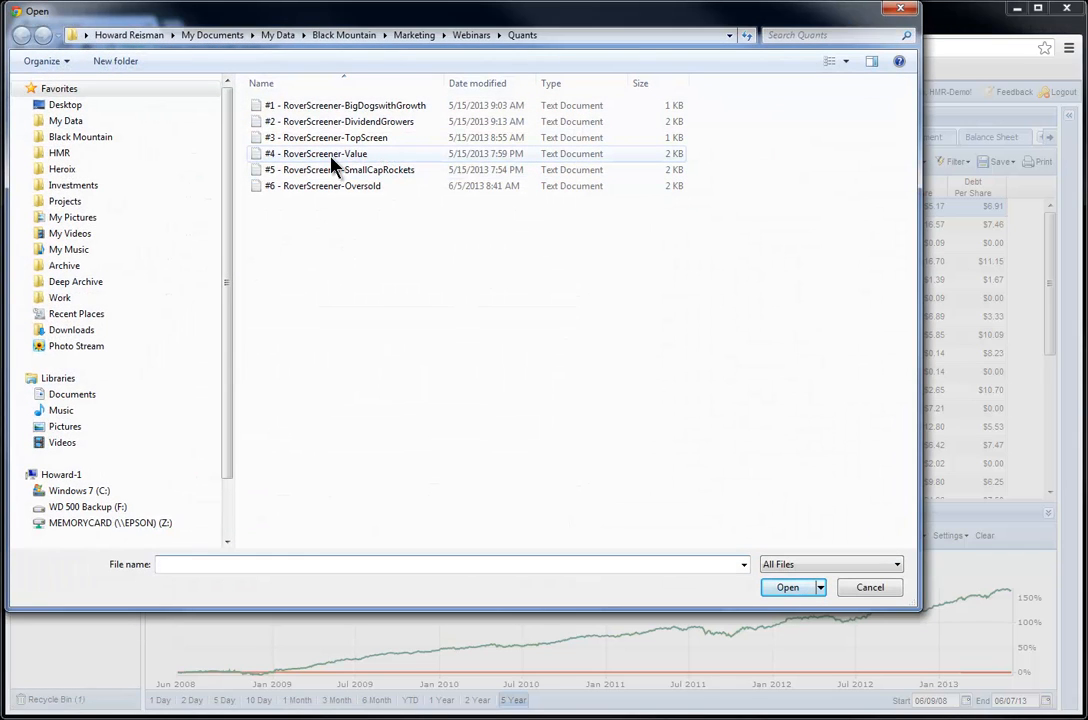
{"action": "left_click", "coordinate": [362, 155]}
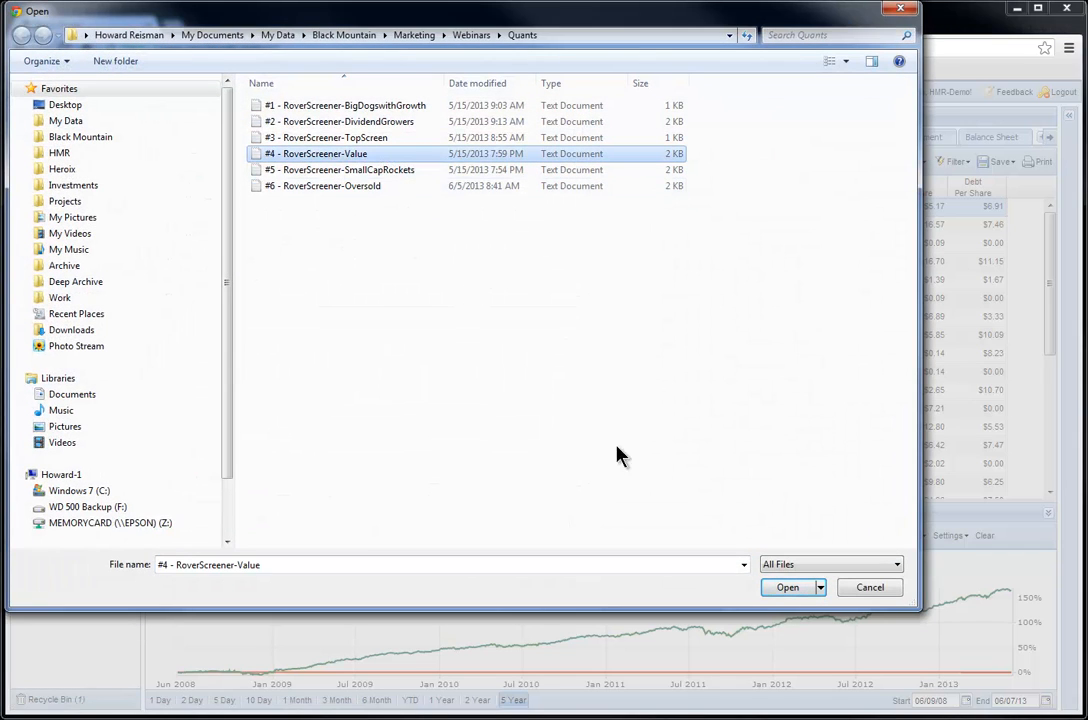
{"action": "left_click", "coordinate": [782, 590]}
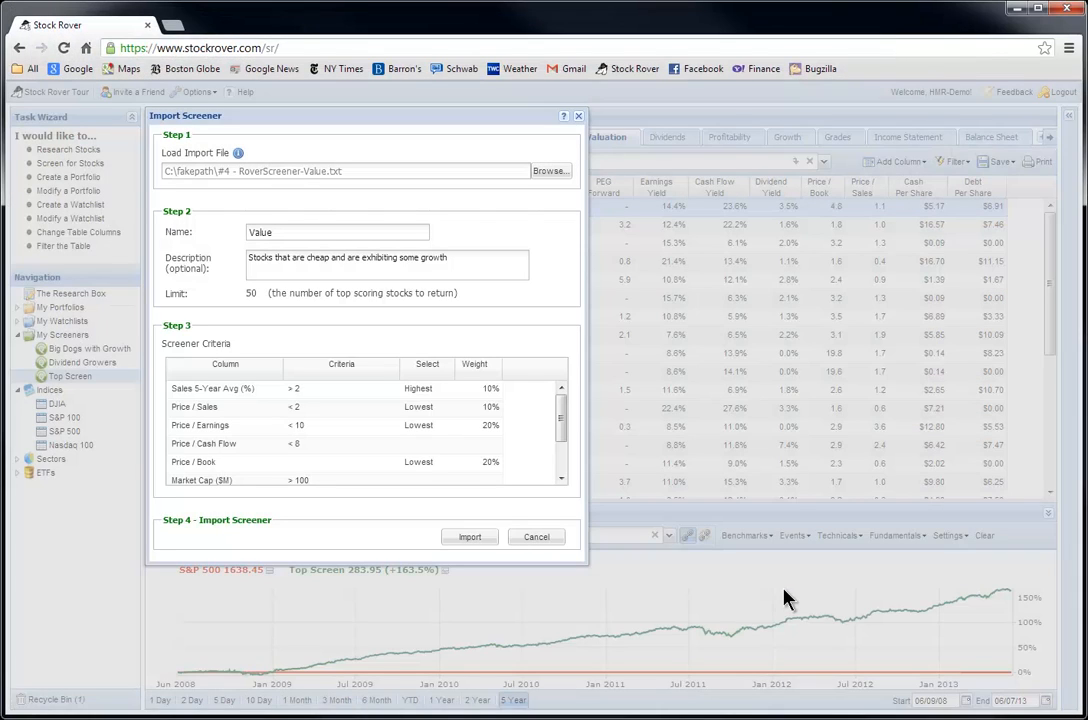
{"action": "left_click", "coordinate": [472, 538]}
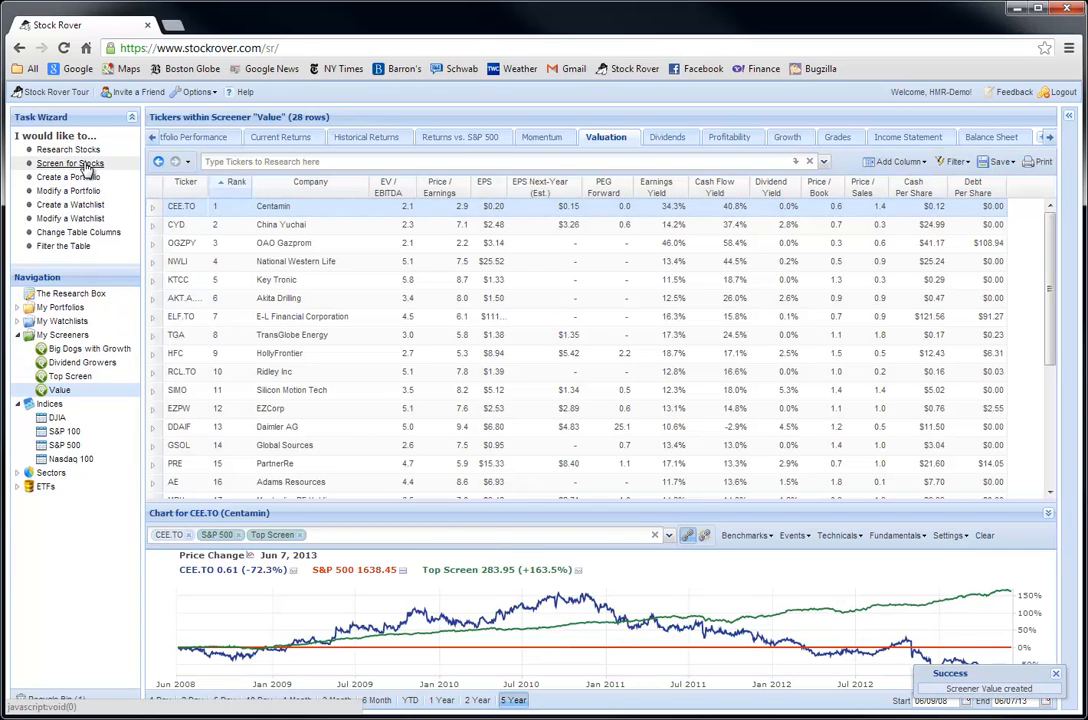
Step: Review the Value screener's criteria and quant rankings in the list of saved screeners, and run it
{"action": "left_click", "coordinate": [86, 168]}
{"action": "left_click", "coordinate": [185, 229]}
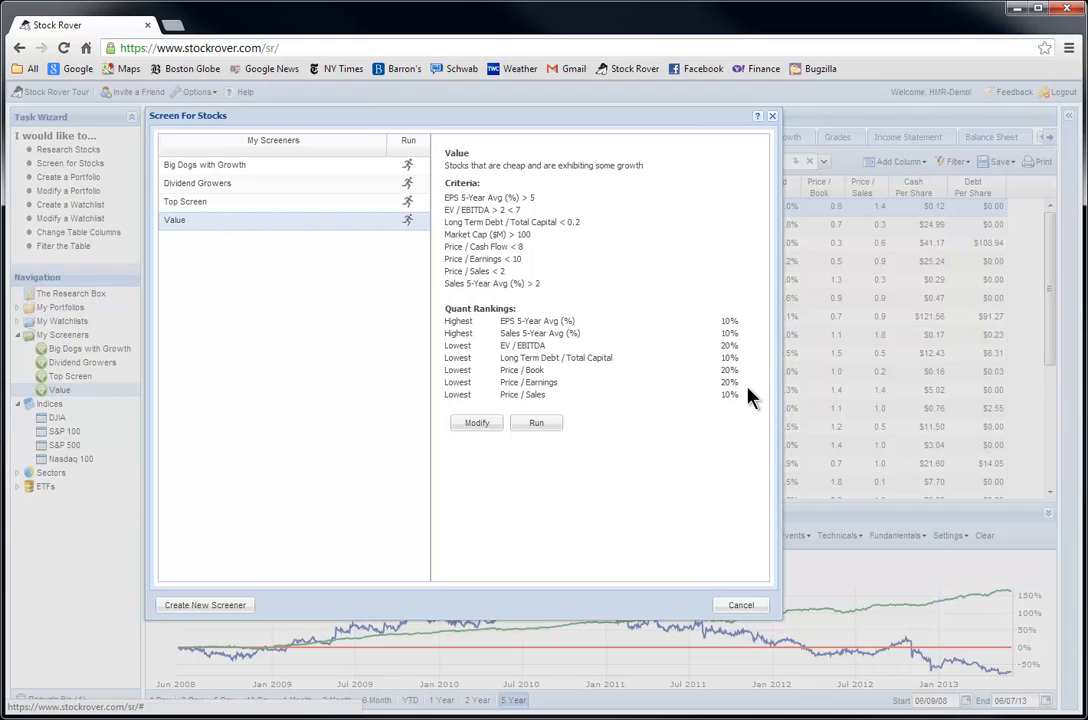
{"action": "left_click", "coordinate": [538, 425]}
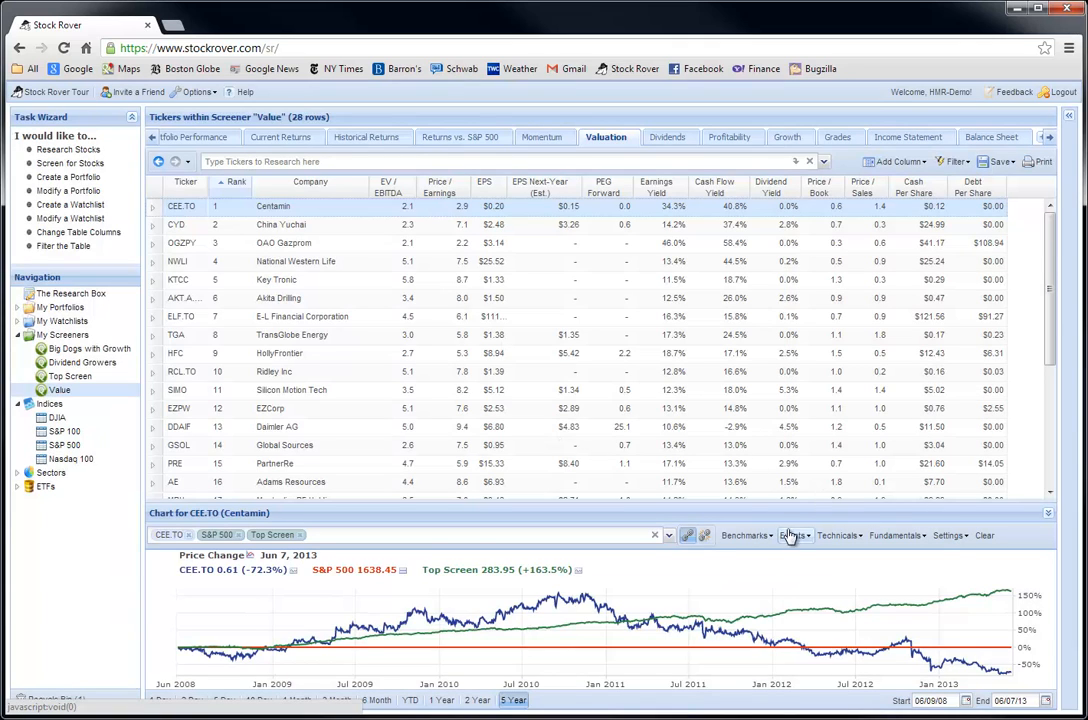
Step: Collapse the chart and view the Value results with the Profile columns, sorted by ascending market cap
{"action": "left_click", "coordinate": [1047, 515]}
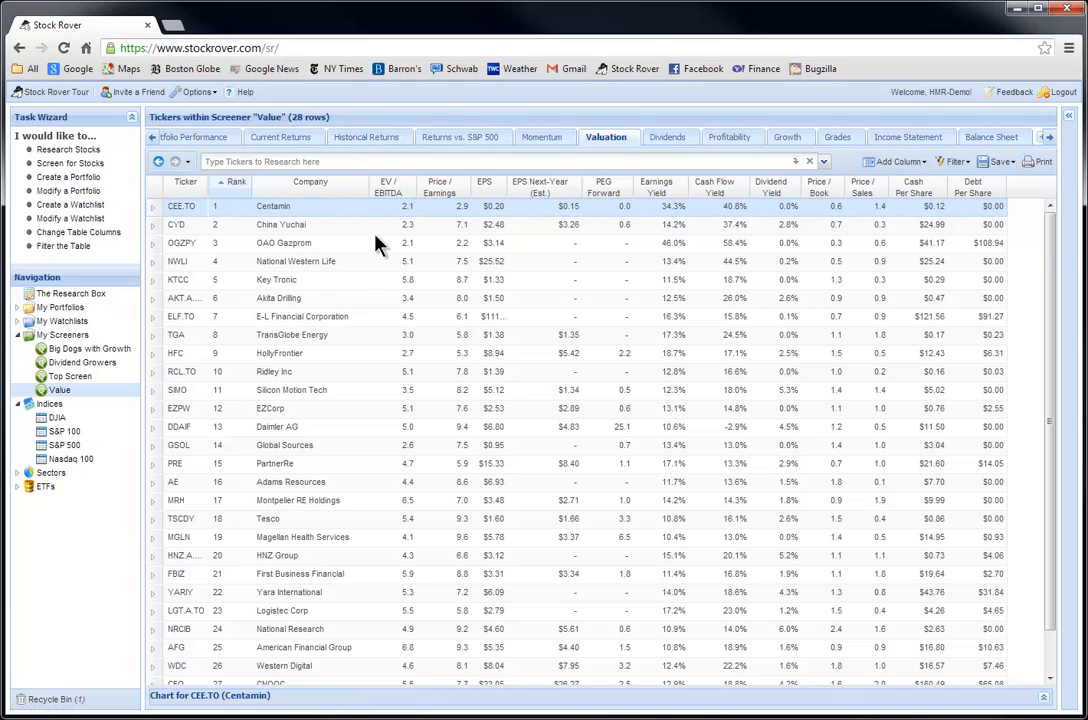
{"action": "left_click", "coordinate": [152, 140]}
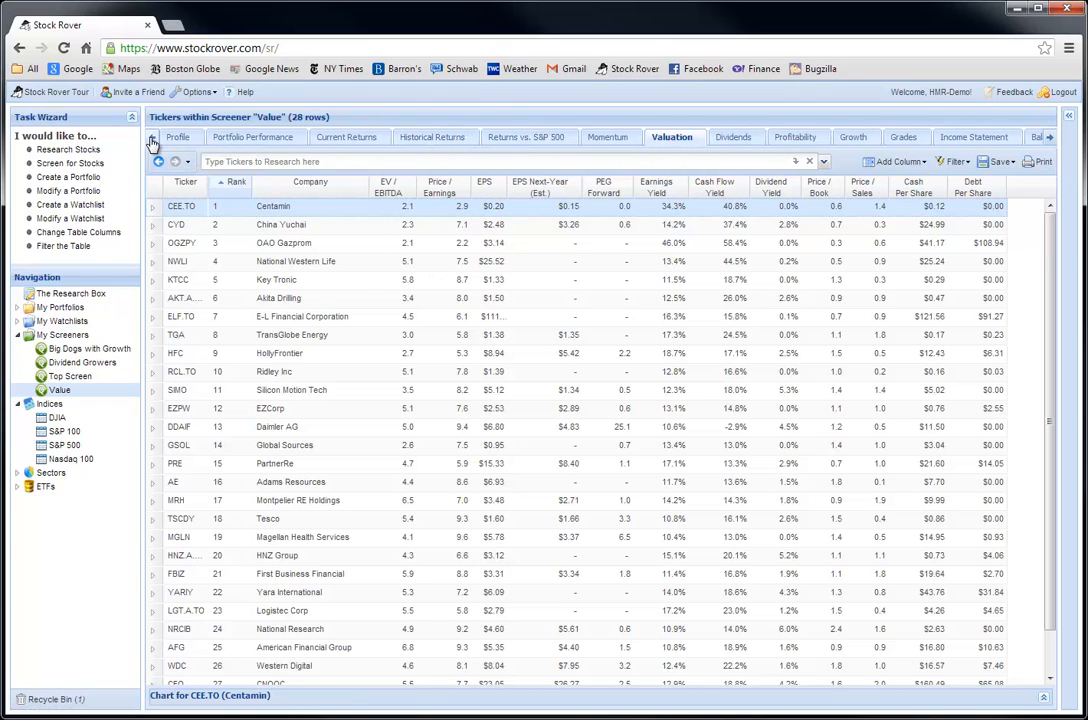
{"action": "left_click", "coordinate": [180, 137]}
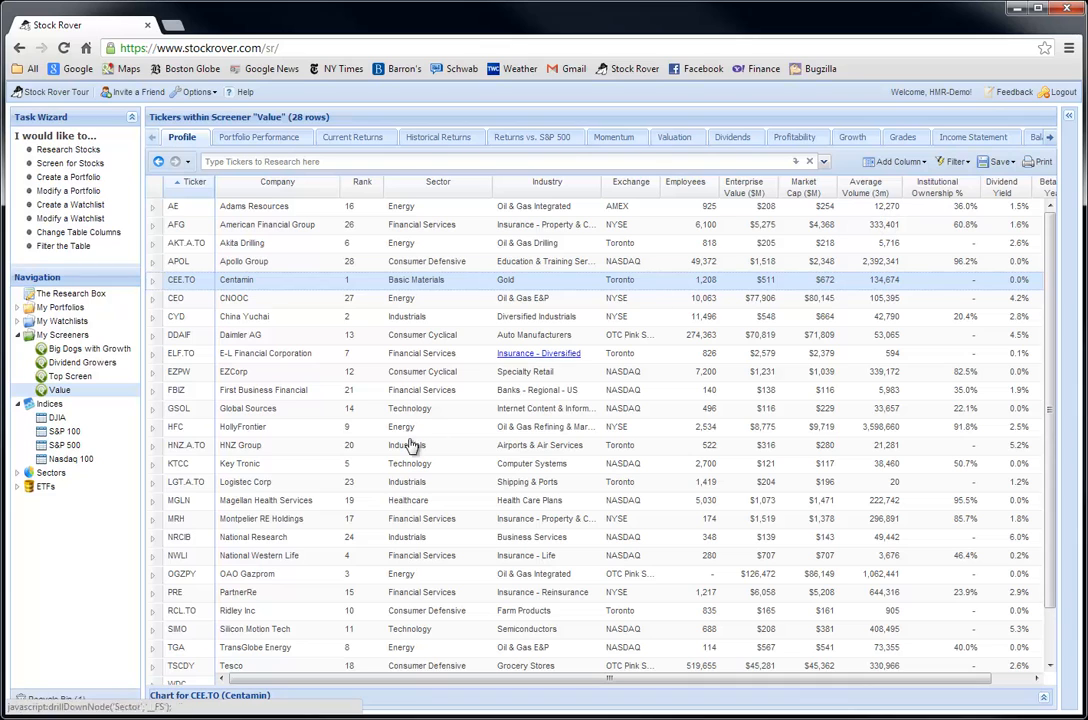
{"action": "left_click", "coordinate": [810, 189]}
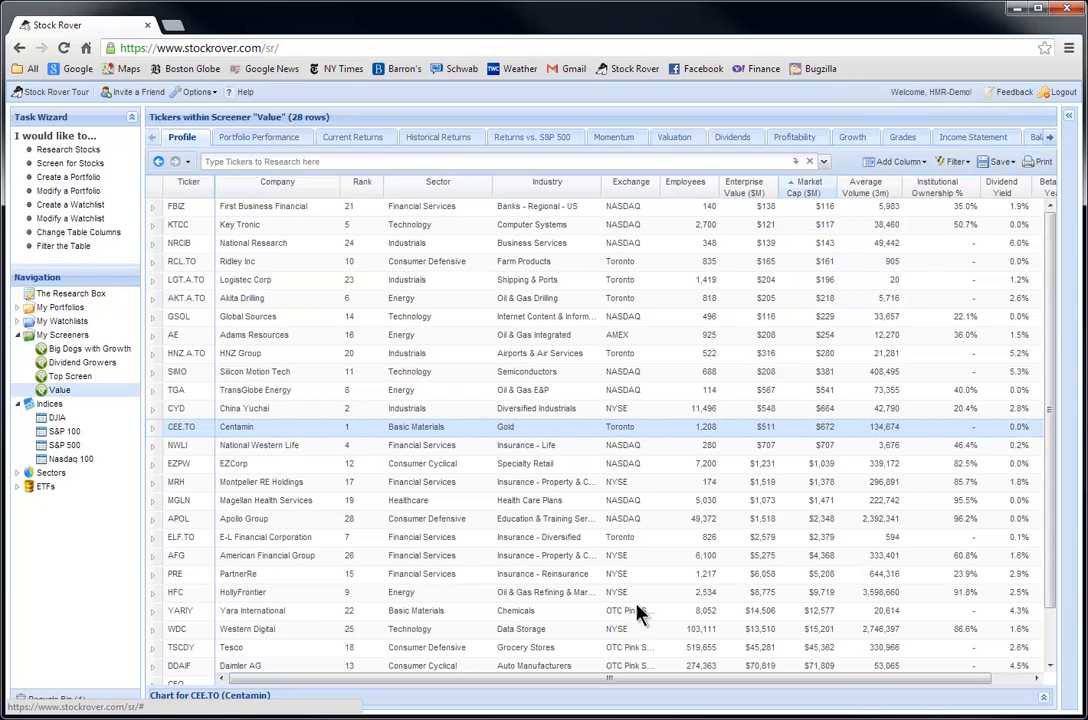
Step: Reload the Value screener in rank order and examine the quant scoring of Centamin and HollyFrontier
{"action": "left_click", "coordinate": [59, 390]}
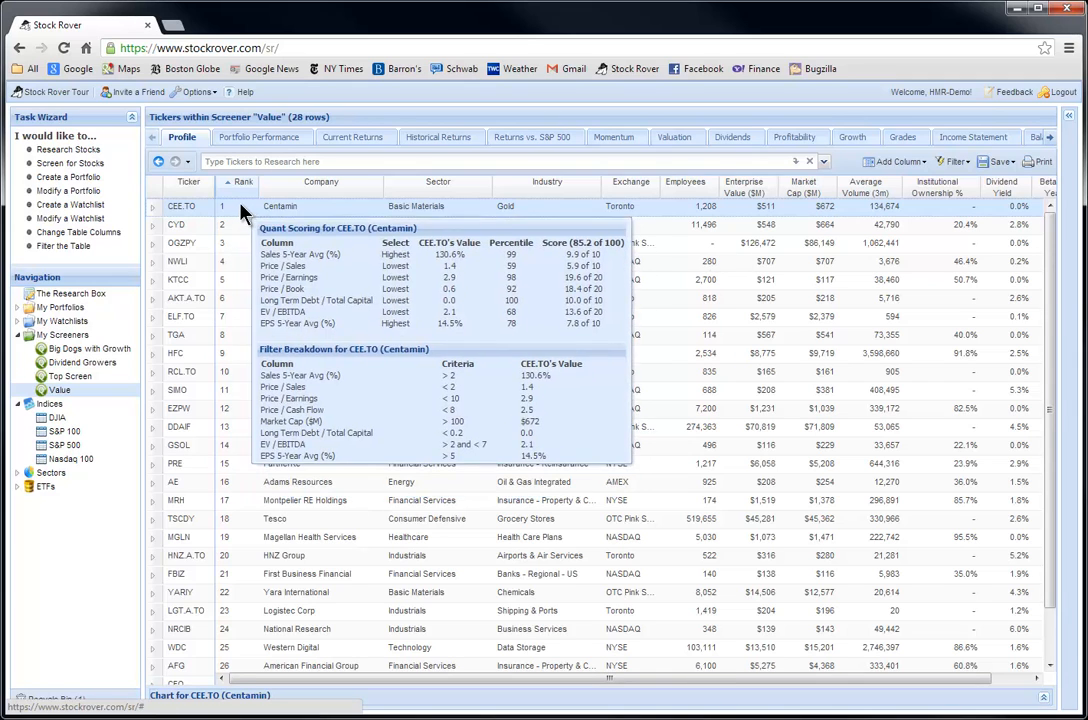
{"action": "mouse_move", "coordinate": [236, 212]}
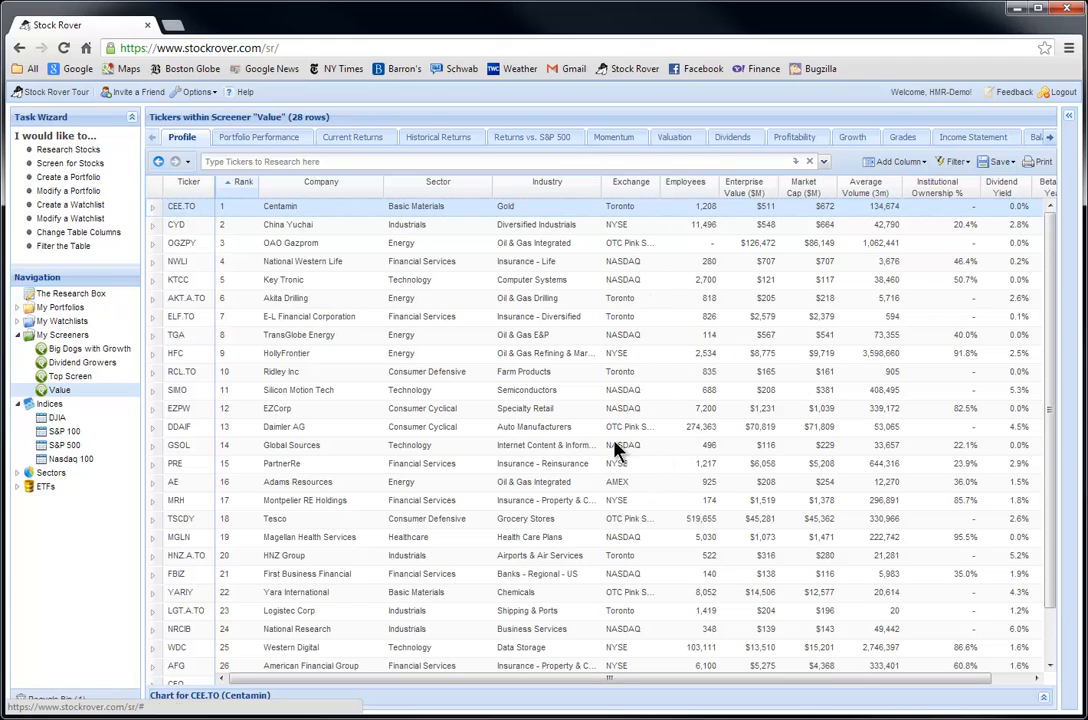
{"action": "mouse_move", "coordinate": [186, 365]}
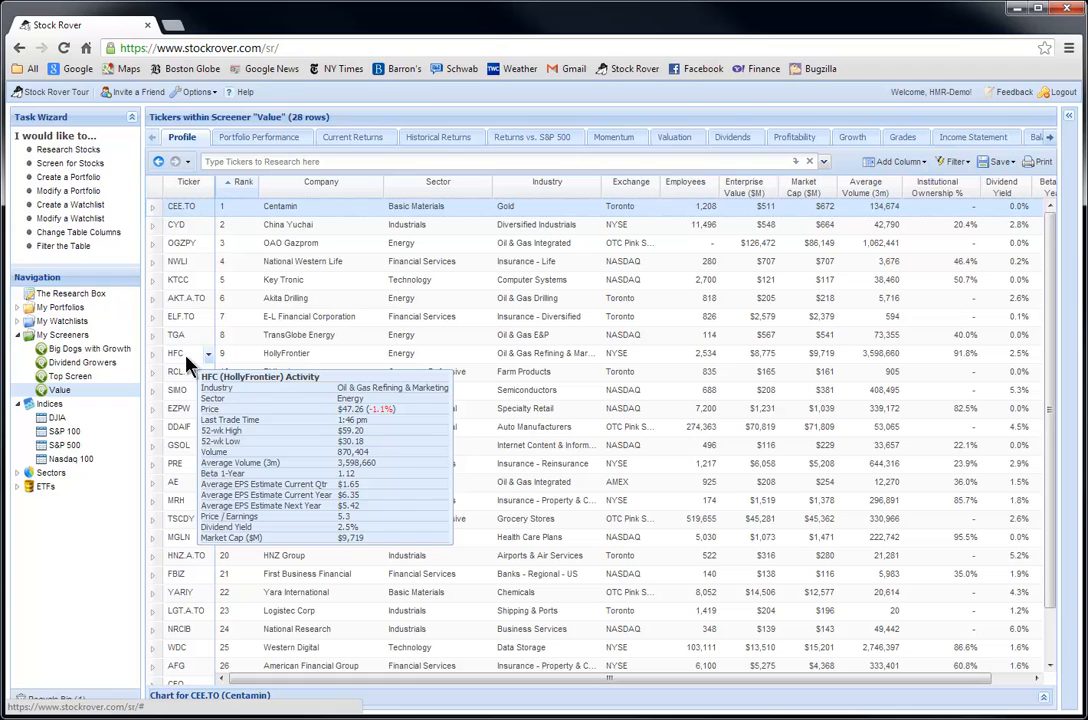
{"action": "mouse_move", "coordinate": [230, 358]}
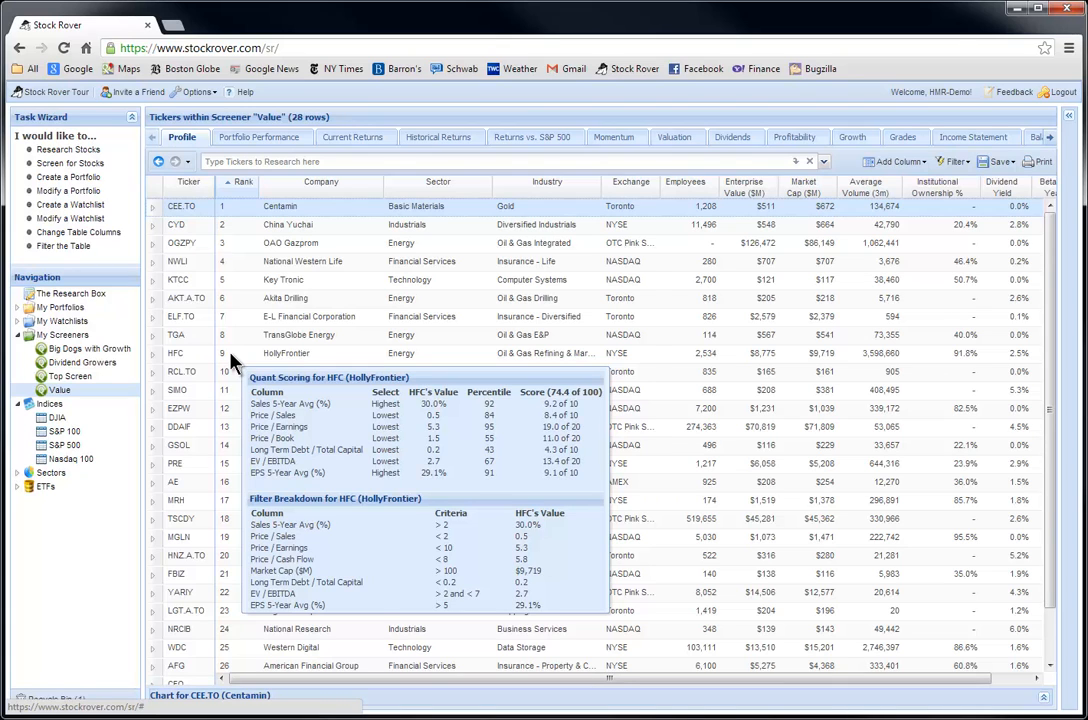
Step: Reopen and clear the chart, and plot the Value screener against the S&P 500 benchmark
{"action": "left_click", "coordinate": [1044, 698]}
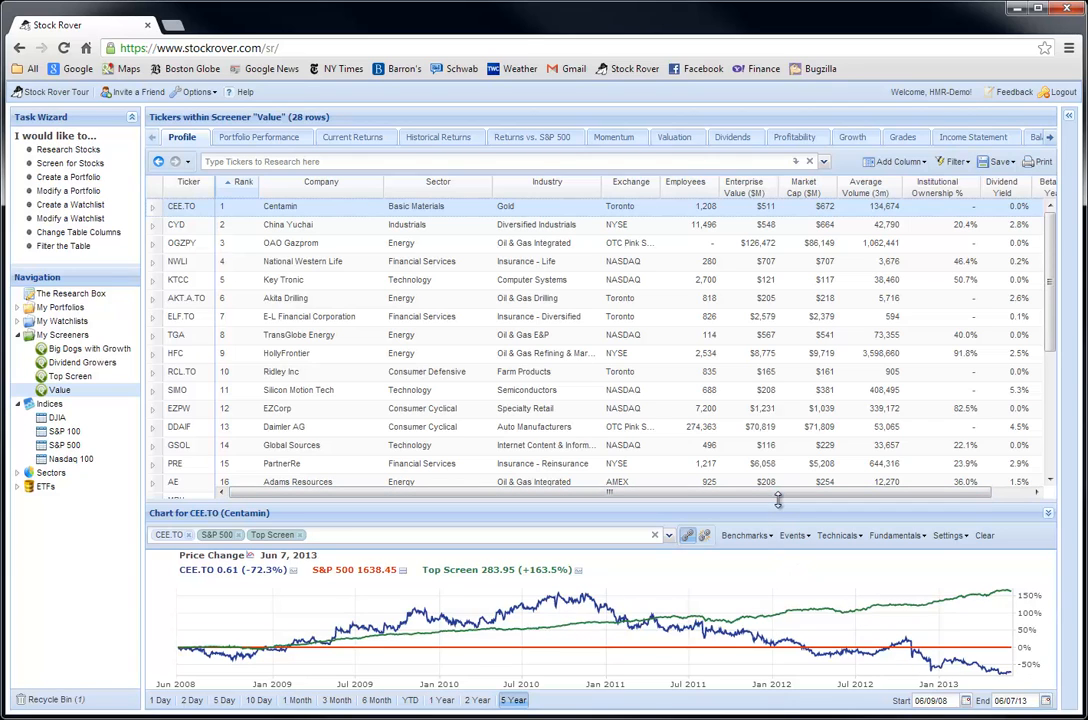
{"action": "left_click_drag", "start_coordinate": [778, 505], "coordinate": [852, 420]}
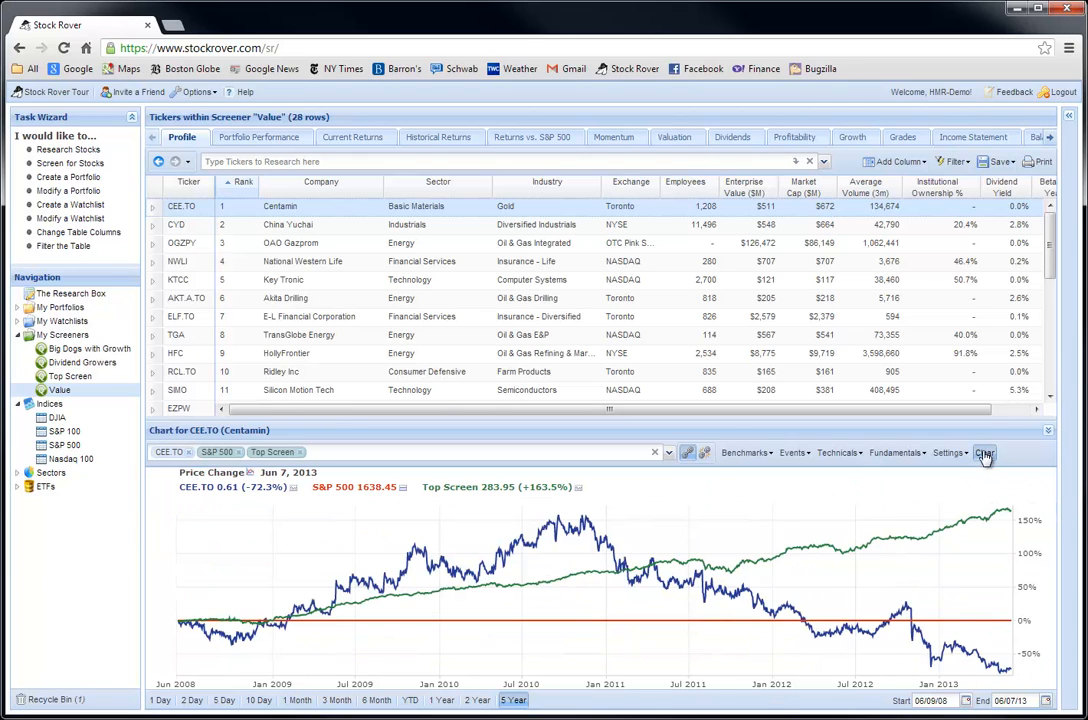
{"action": "left_click", "coordinate": [984, 452]}
{"action": "left_click", "coordinate": [78, 390]}
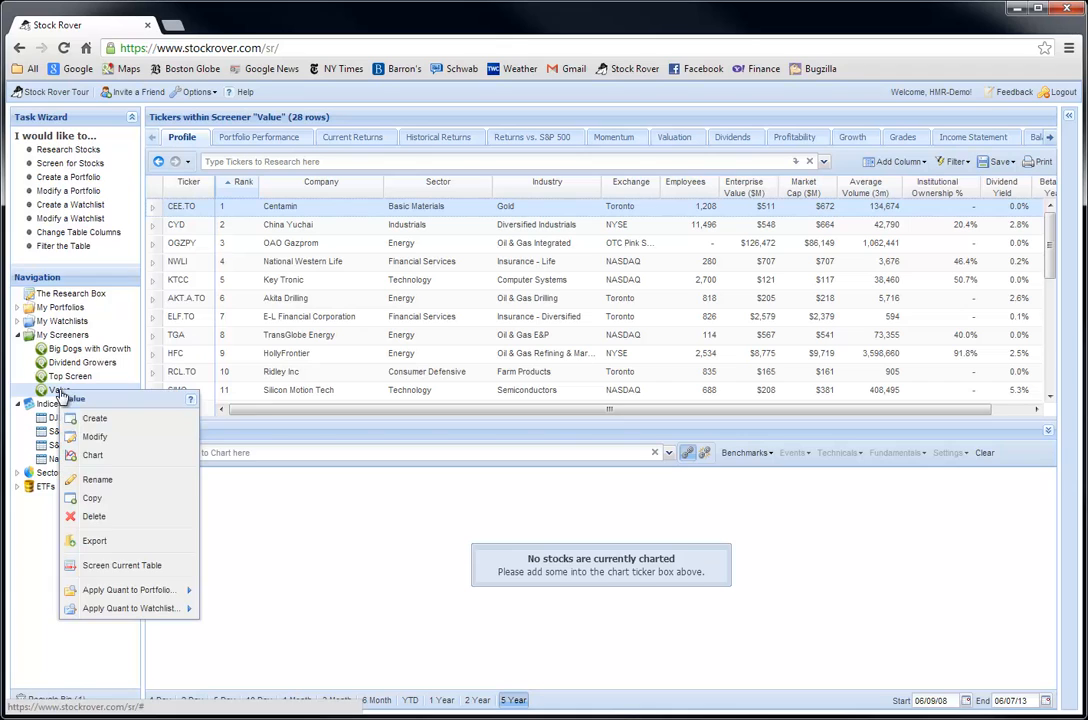
{"action": "left_click", "coordinate": [96, 455]}
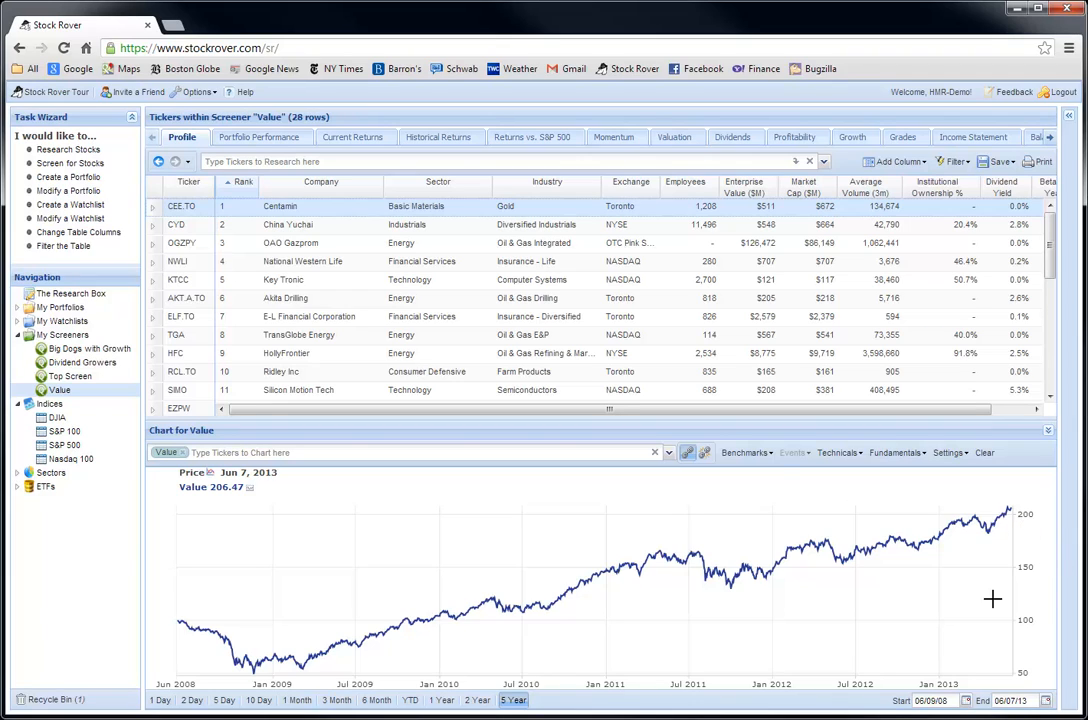
{"action": "left_click", "coordinate": [752, 452]}
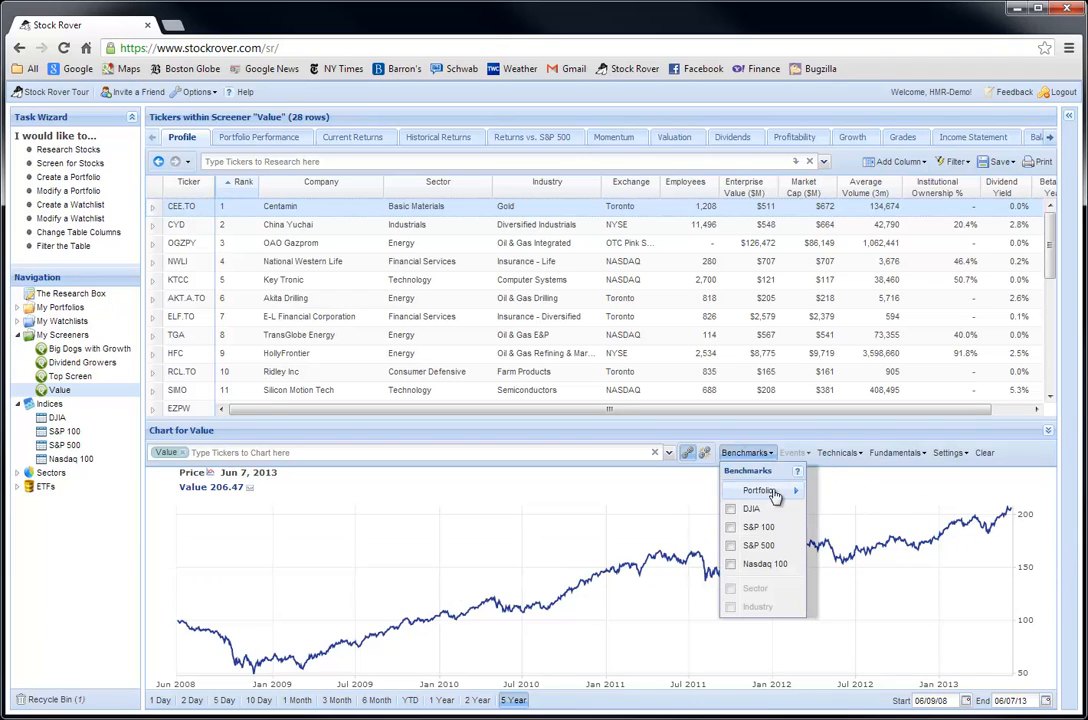
{"action": "left_click", "coordinate": [729, 545]}
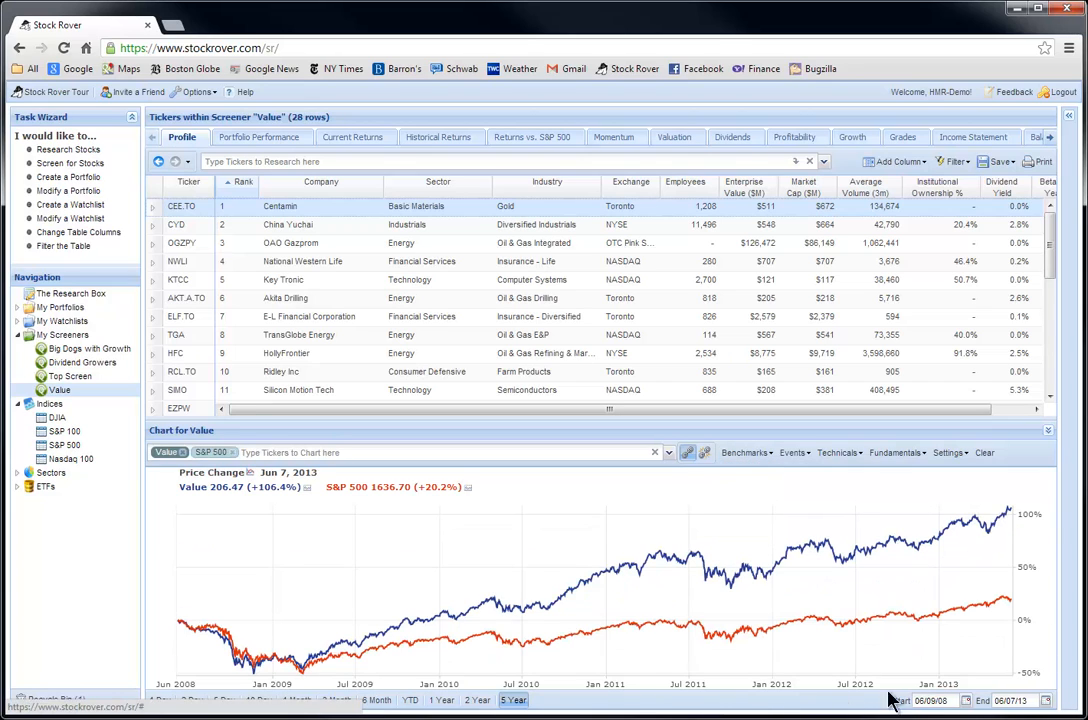
Step: Chart the Value screener relative to the S&P 500 as the baseline and view it over a 2-year range
{"action": "left_click", "coordinate": [464, 489]}
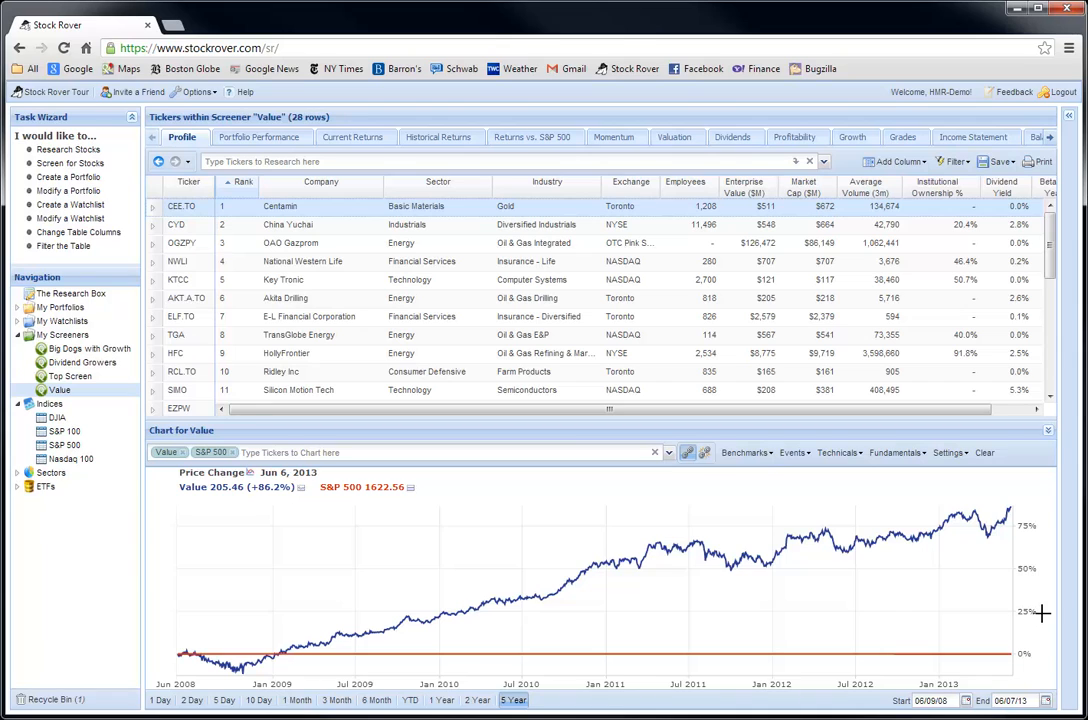
{"action": "left_click_drag", "start_coordinate": [487, 717], "coordinate": [488, 712]}
{"action": "left_click", "coordinate": [484, 705]}
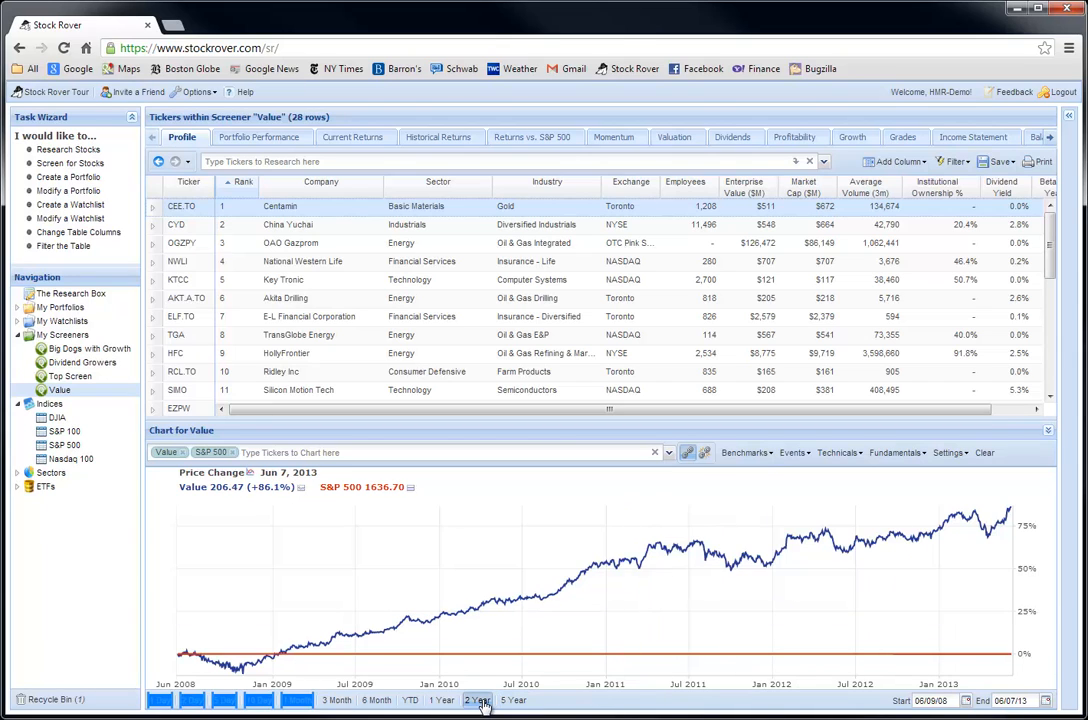
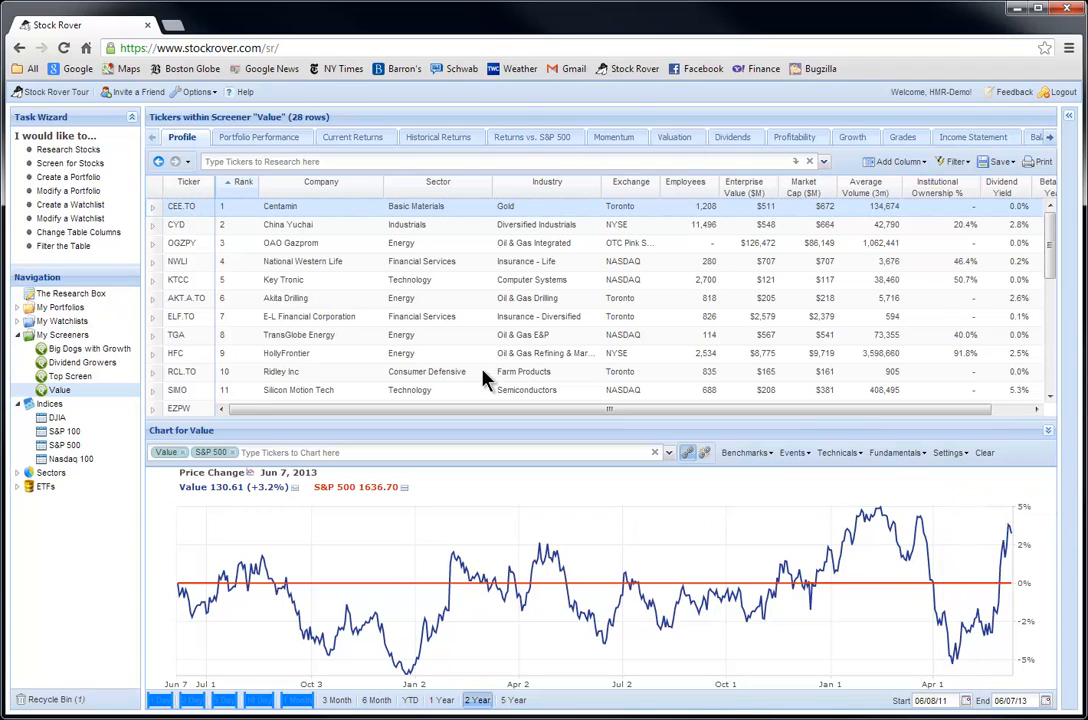
Step: Collapse the chart and start a "Small Cap Rockets" screener, described as finding companies under 2 billion market cap with rapid sales and earnings growth and strong price momentum
{"action": "left_click", "coordinate": [99, 338]}
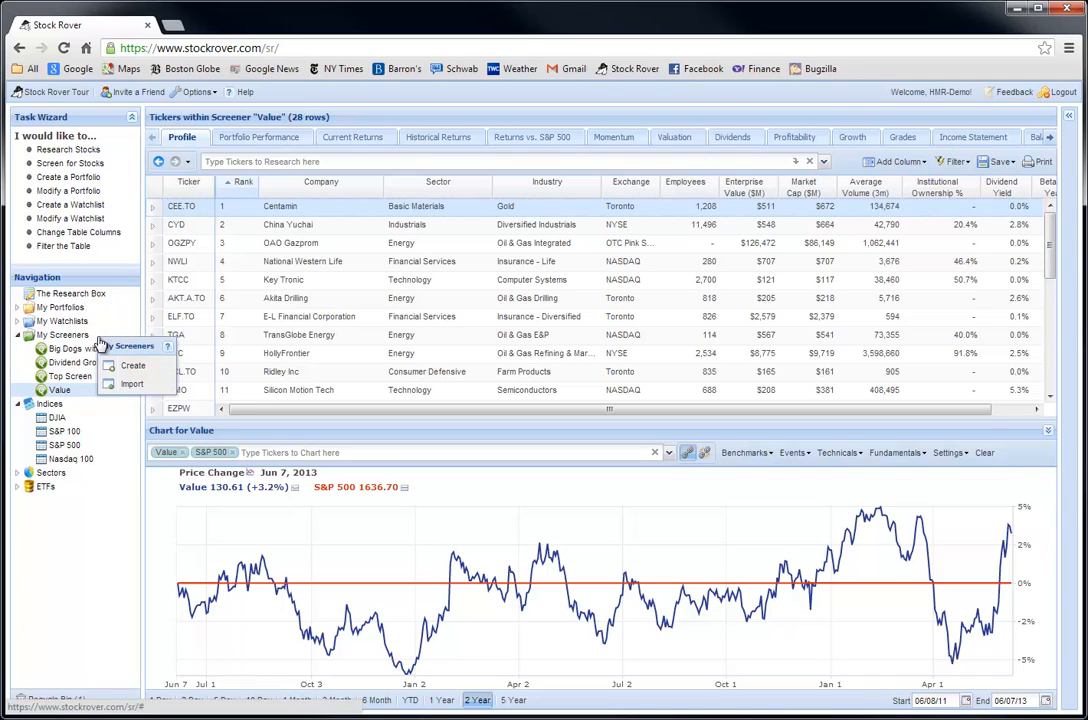
{"action": "left_click", "coordinate": [1046, 431]}
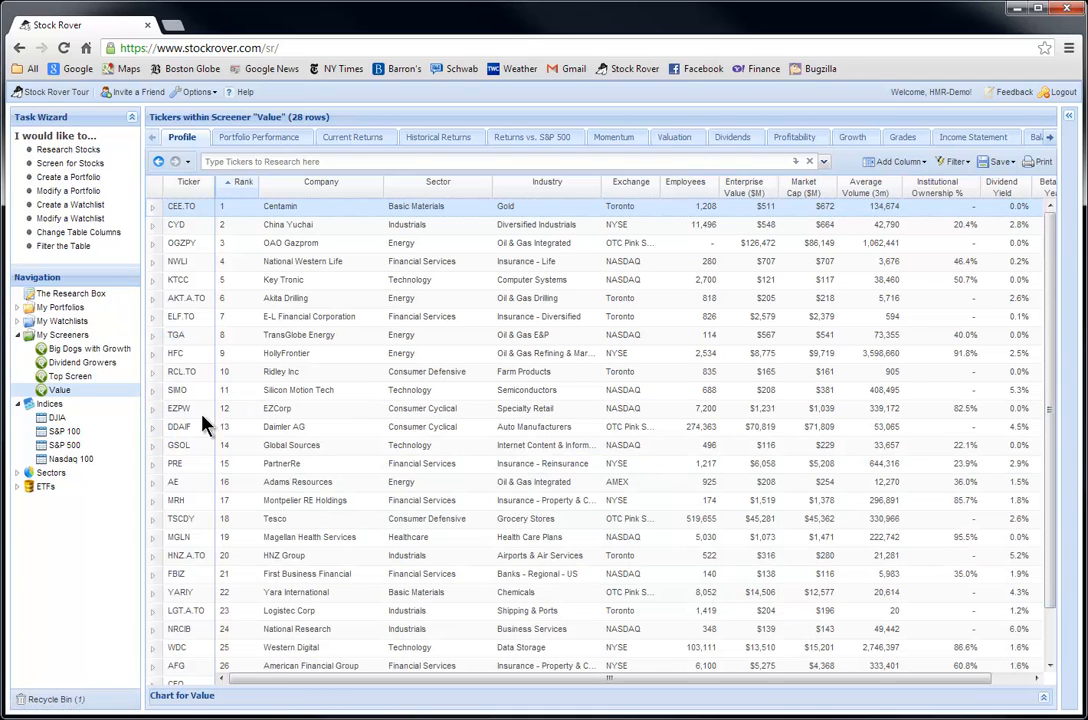
{"action": "left_click", "coordinate": [97, 338]}
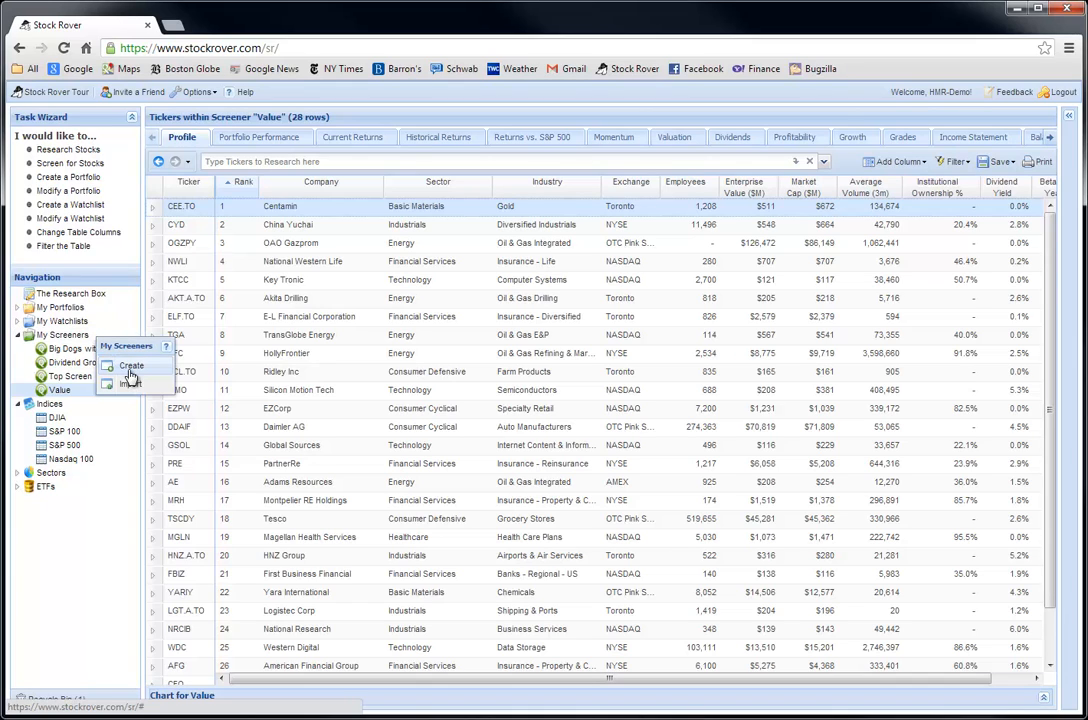
{"action": "left_click", "coordinate": [131, 367]}
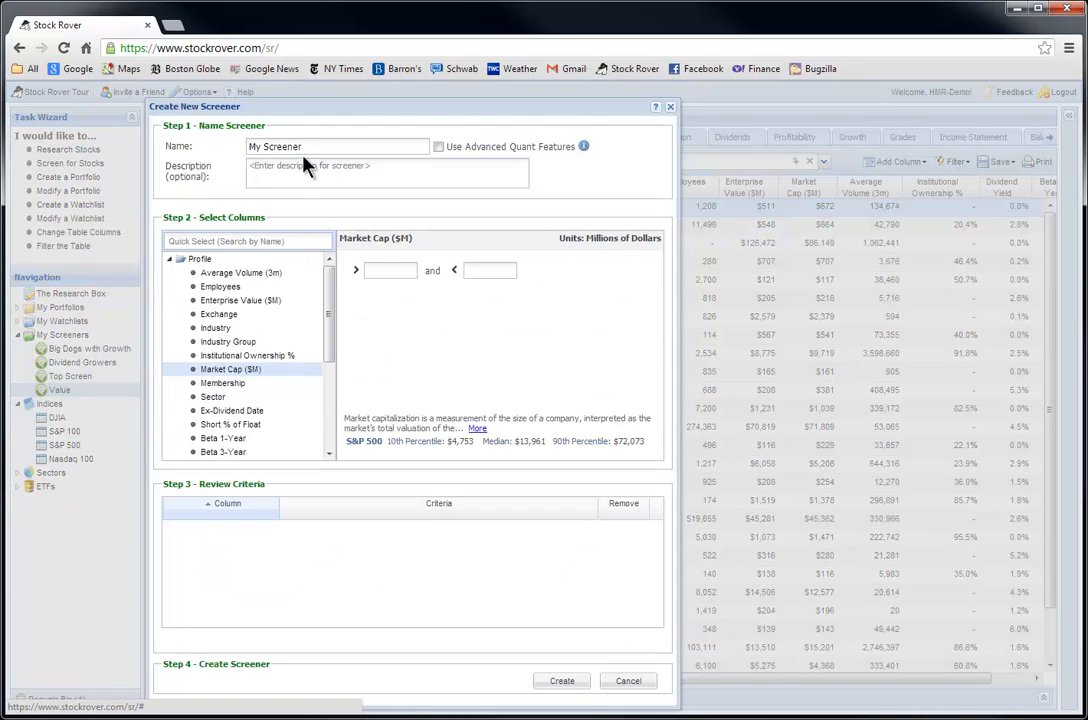
{"action": "triple_click", "coordinate": [346, 152]}
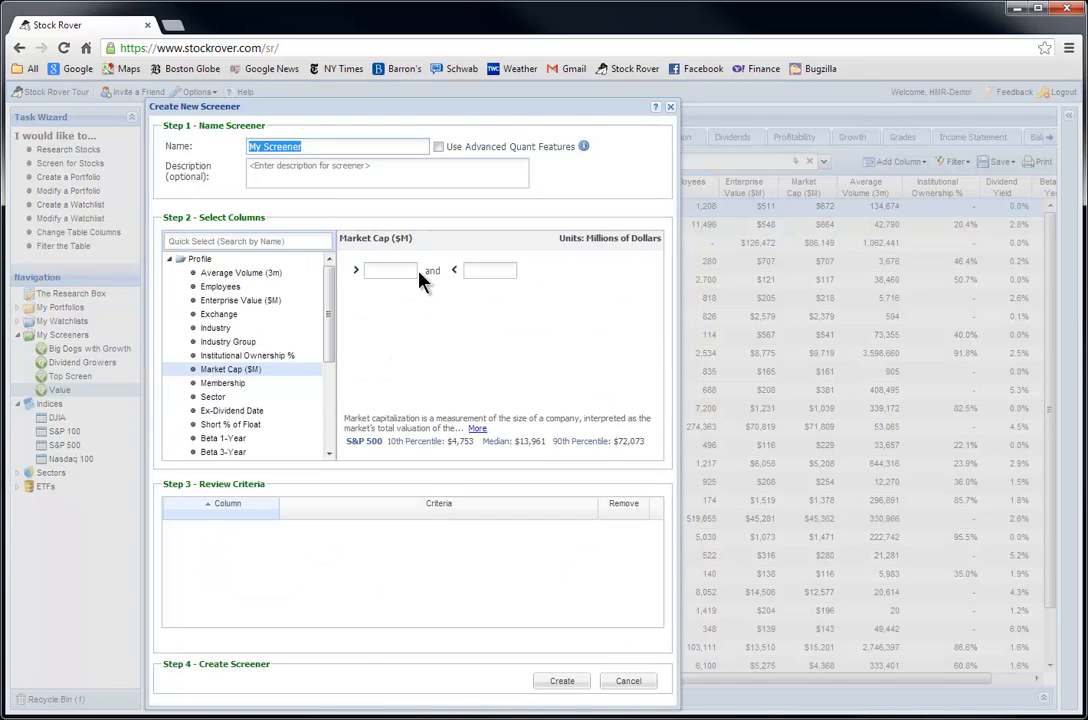
{"action": "type", "text": "Small"}
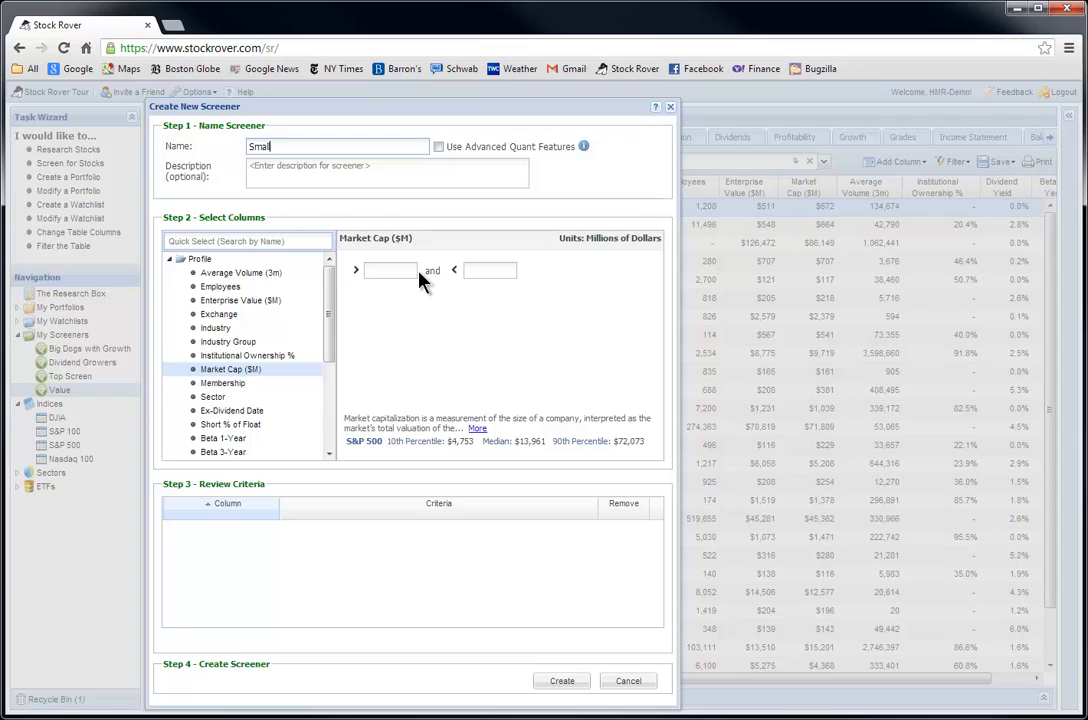
{"action": "type", "text": " Cap Rockets"}
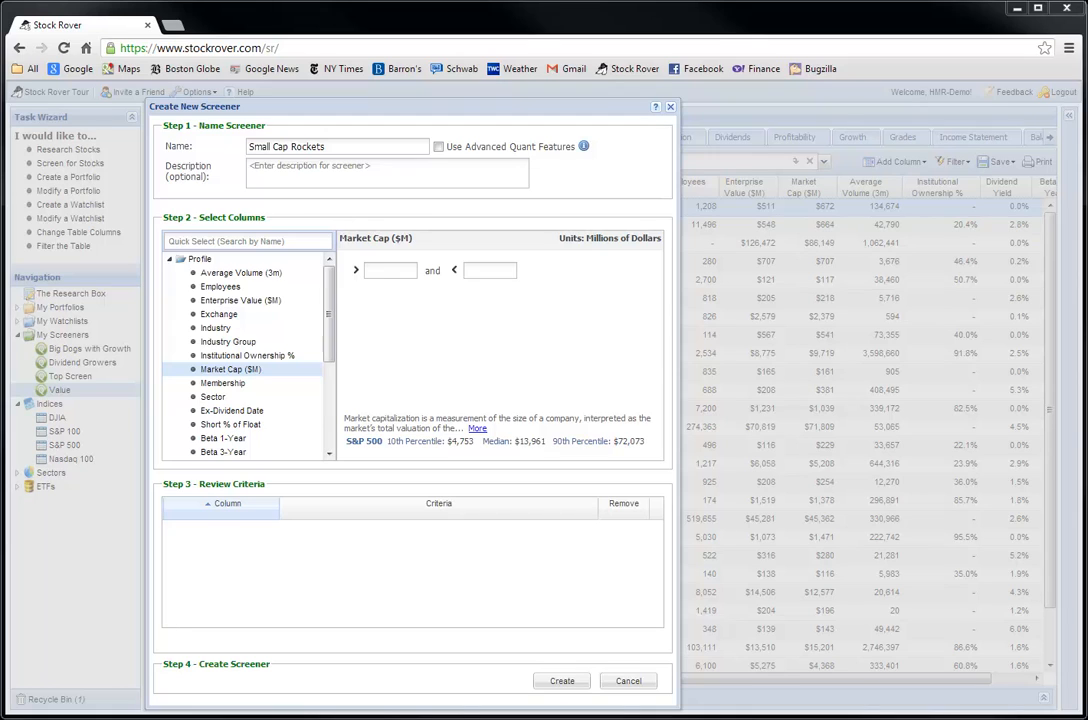
{"action": "left_click", "coordinate": [301, 168]}
{"action": "type", "text": "Find small companies (less than 2 billion in market cap) that are growing sales and earnings rapidly and are showing strong price momentum."}
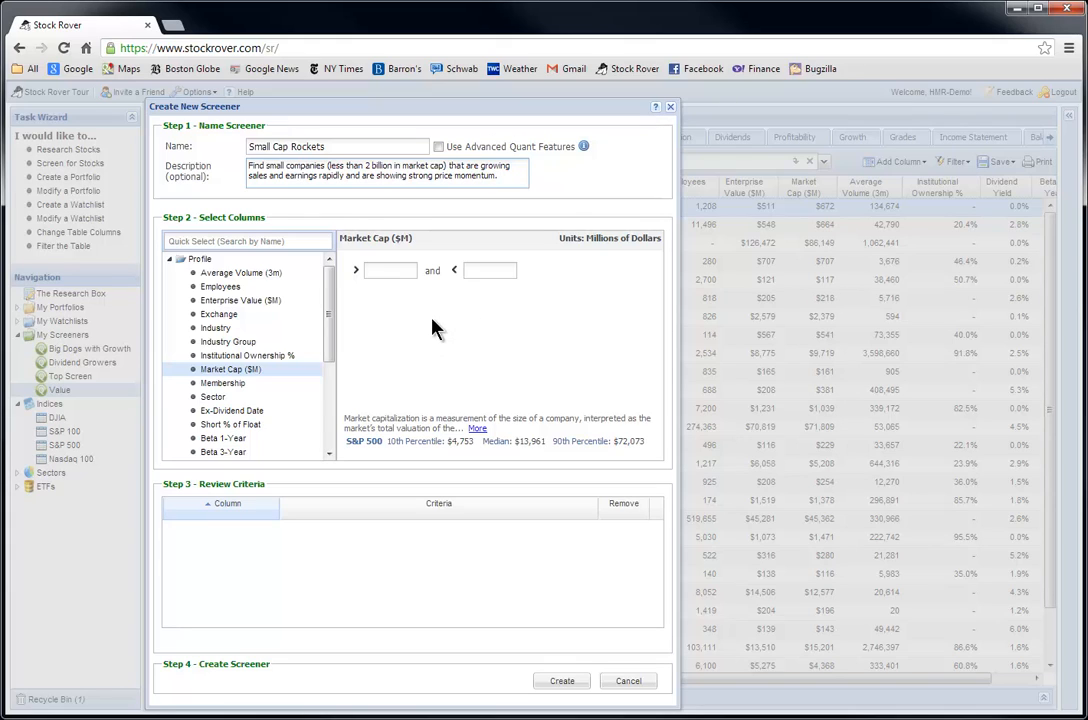
Step: Filter market cap to between 500 and 2000 million dollars and enable the advanced quant features for the screener
{"action": "left_click", "coordinate": [395, 271]}
{"action": "type", "text": "500"}
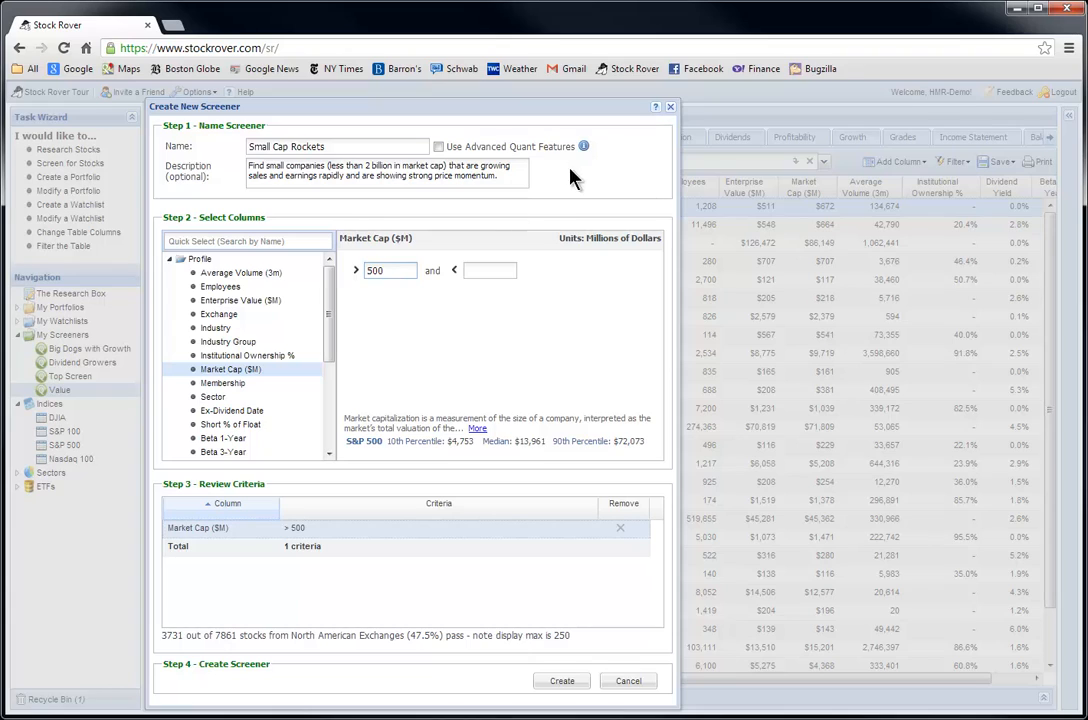
{"action": "left_click", "coordinate": [491, 269]}
{"action": "type", "text": "2000"}
{"action": "left_click", "coordinate": [438, 147]}
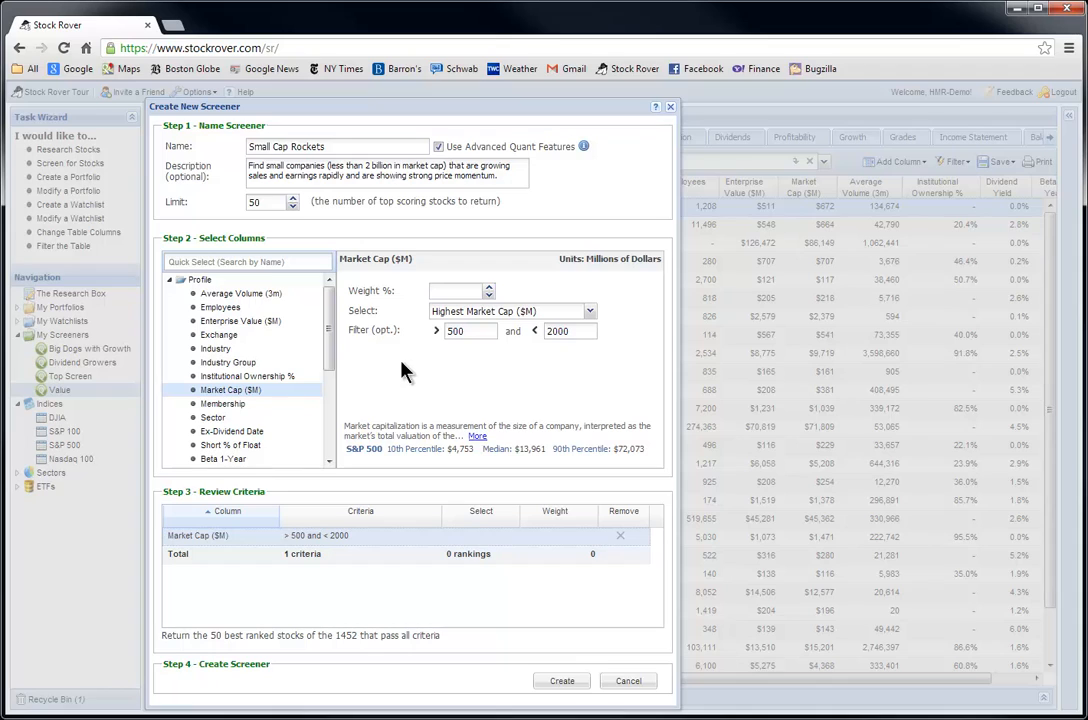
Step: Add the Sales 1-Year Chg (%) criterion with a filter above 12 and a weight of 15%
{"action": "left_click", "coordinate": [274, 260]}
{"action": "type", "text": "Sales"}
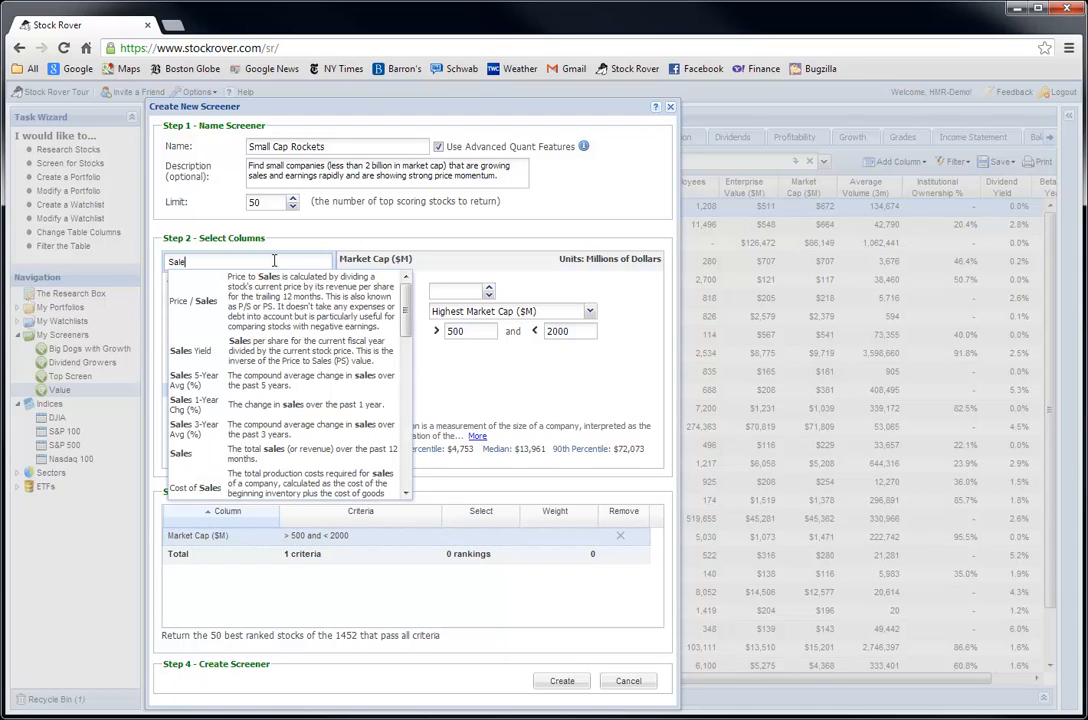
{"action": "type", "text": " 1"}
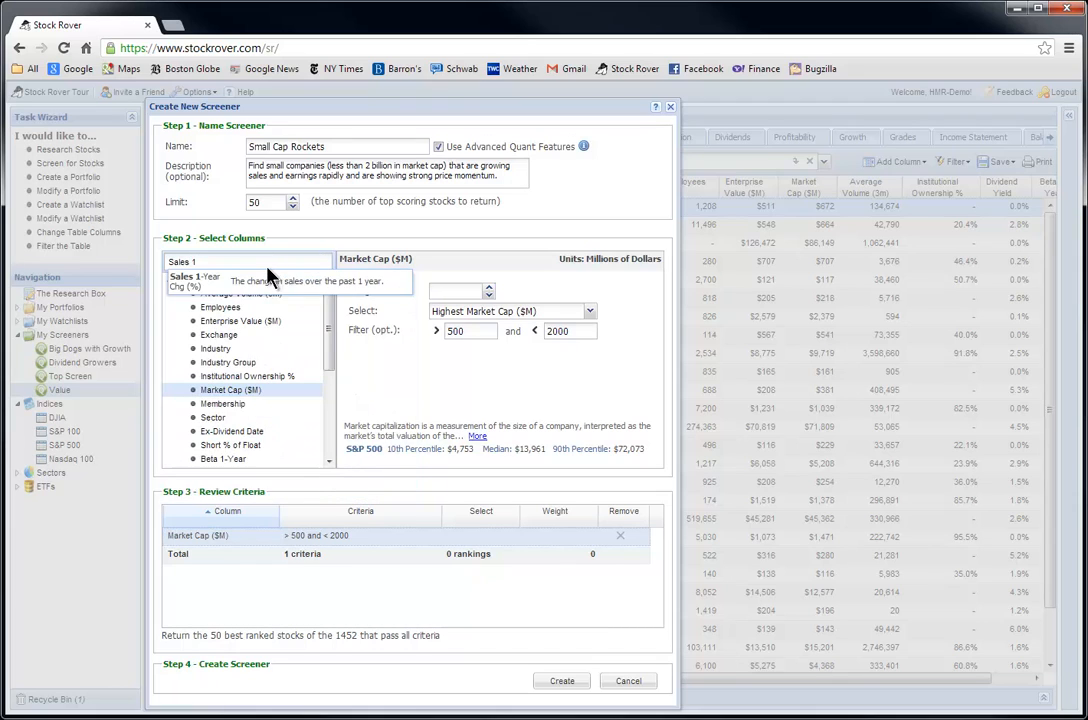
{"action": "left_click", "coordinate": [218, 279]}
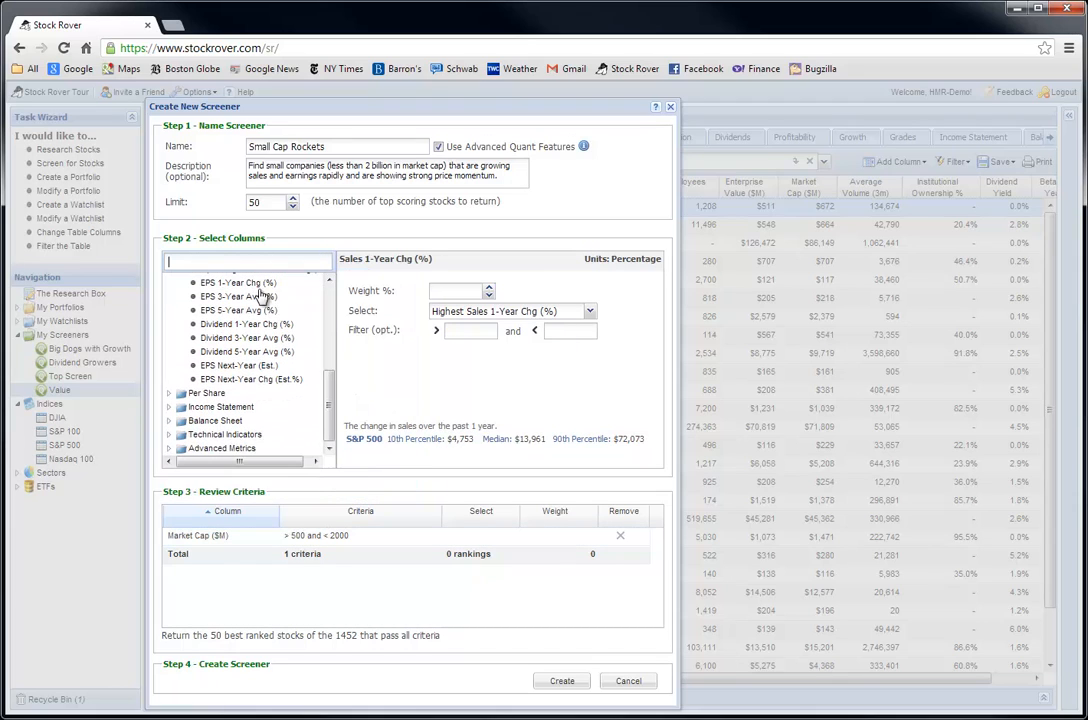
{"action": "left_click", "coordinate": [467, 333]}
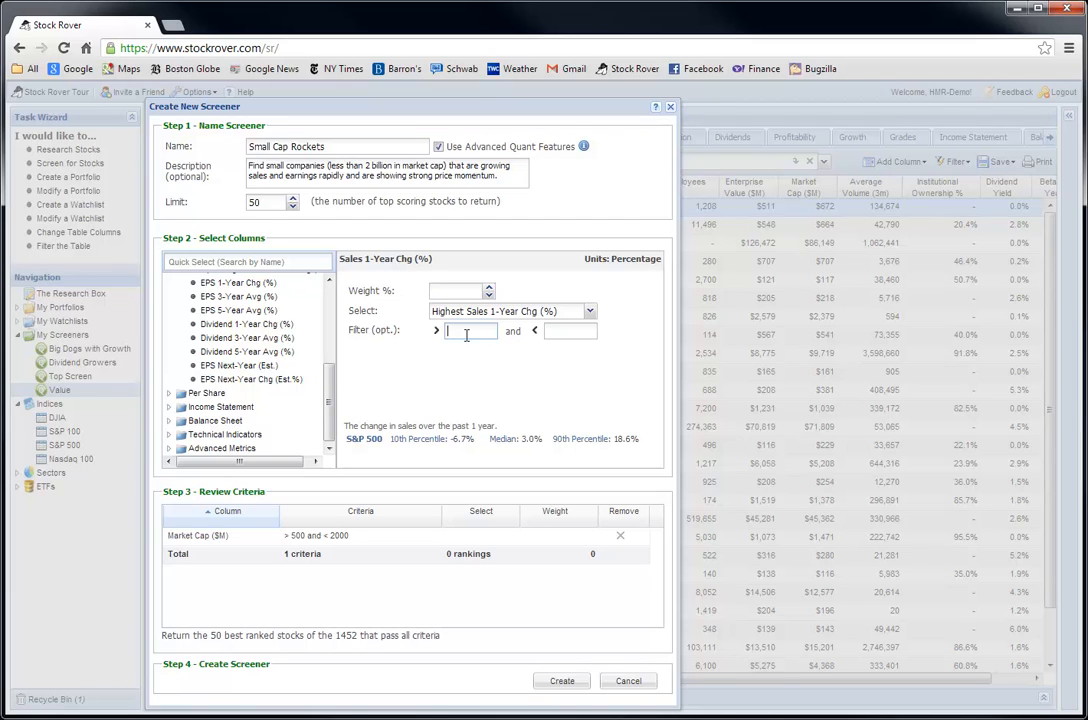
{"action": "type", "text": "12"}
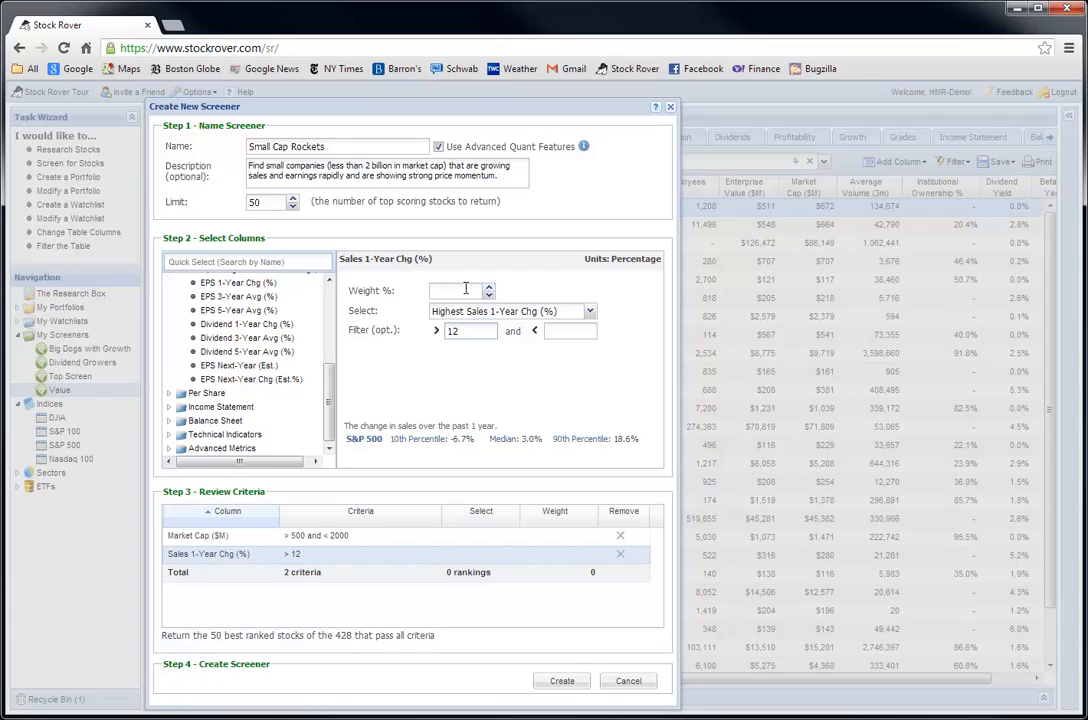
{"action": "left_click", "coordinate": [465, 288]}
{"action": "type", "text": "15"}
Step: Add the Sales 3-Year Avg (%) criterion with a weight of 25% and a filter above 10
{"action": "left_click_drag", "start_coordinate": [333, 396], "coordinate": [333, 335]}
{"action": "left_click", "coordinate": [296, 300]}
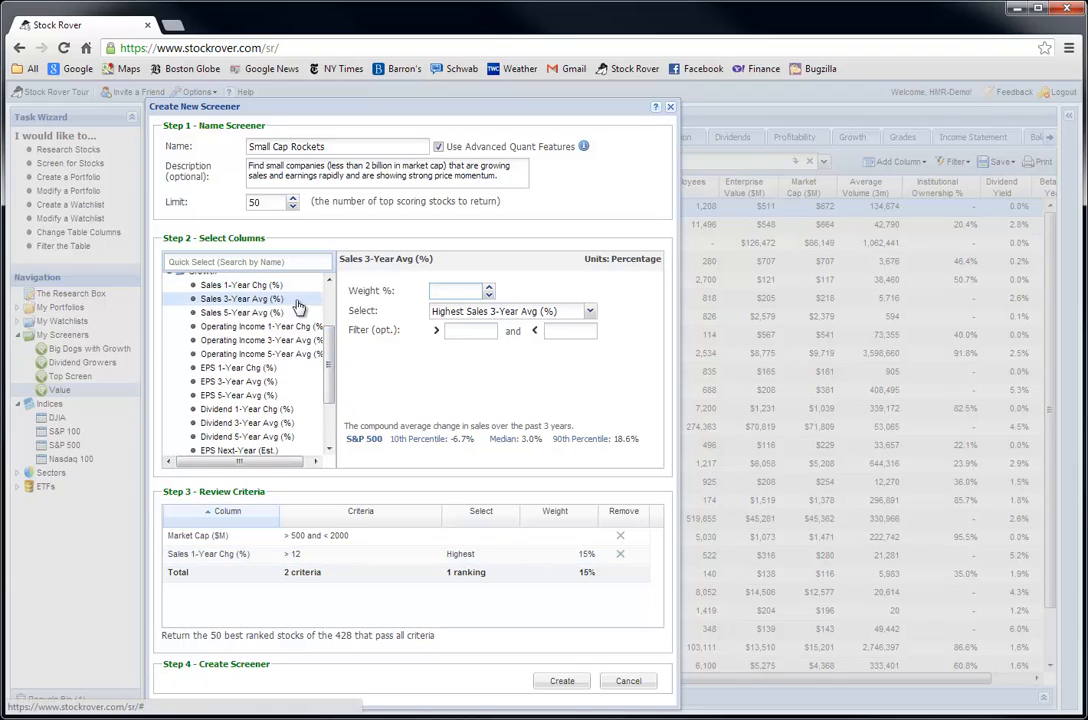
{"action": "left_click", "coordinate": [455, 291]}
{"action": "type", "text": "25"}
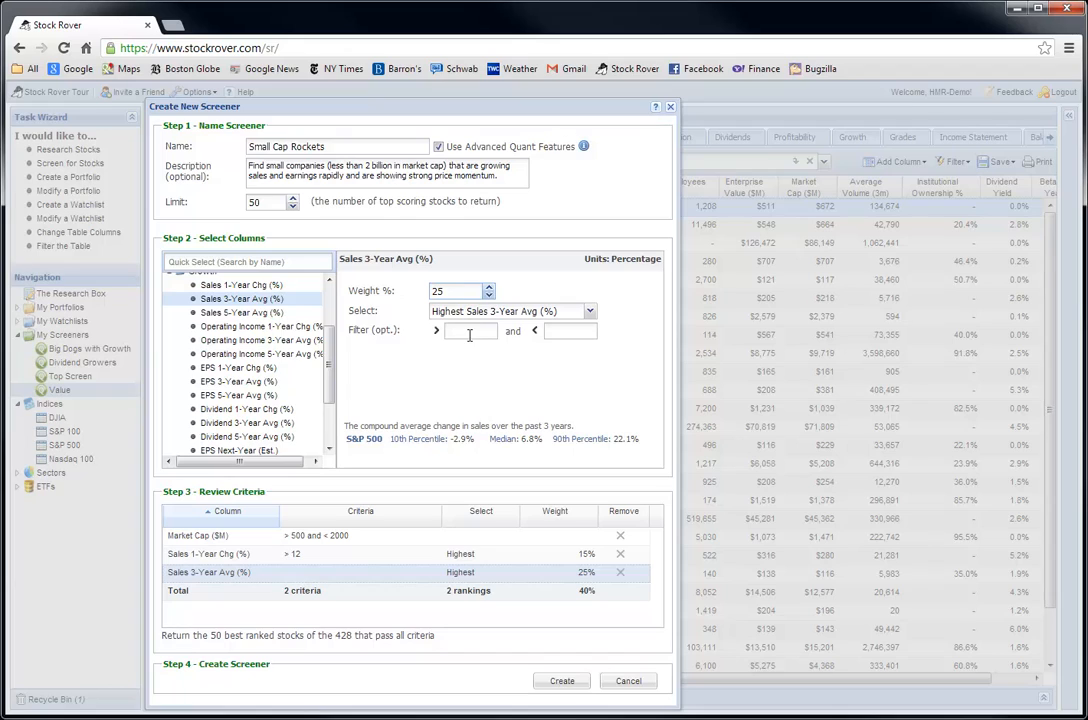
{"action": "left_click", "coordinate": [469, 333]}
{"action": "type", "text": "10"}
Step: Add the EPS 1-Year Chg (%) criterion with a weight of 15% and a filter above 15
{"action": "left_click_drag", "start_coordinate": [329, 367], "coordinate": [333, 396]}
{"action": "left_click", "coordinate": [238, 348]}
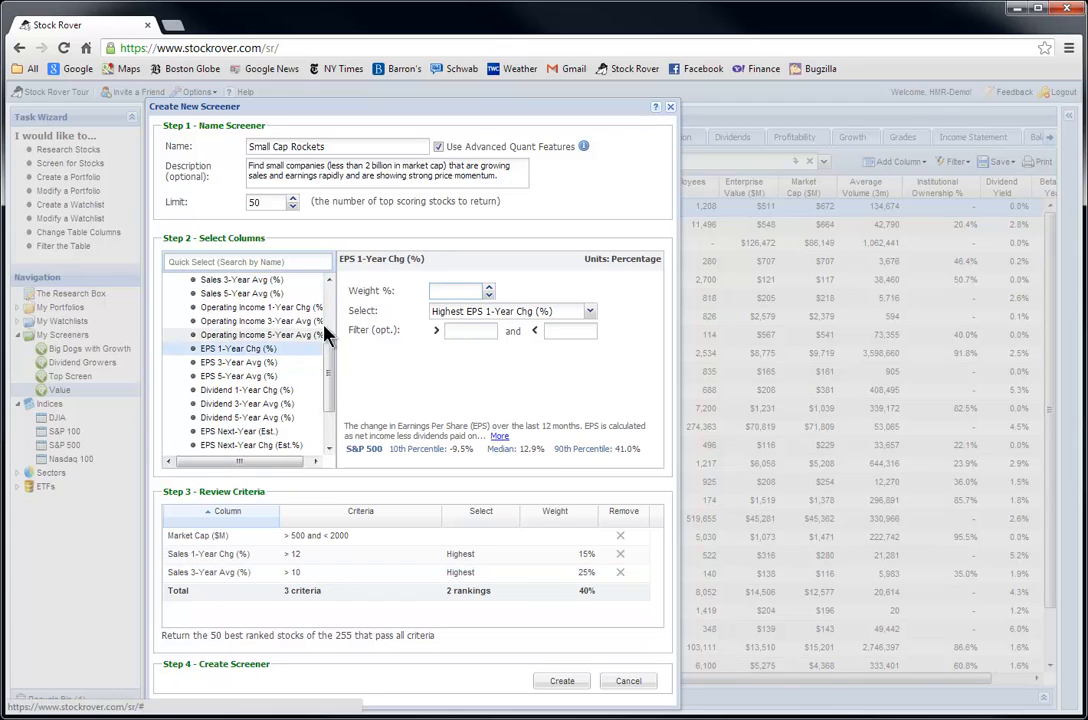
{"action": "left_click", "coordinate": [463, 292]}
{"action": "type", "text": "15"}
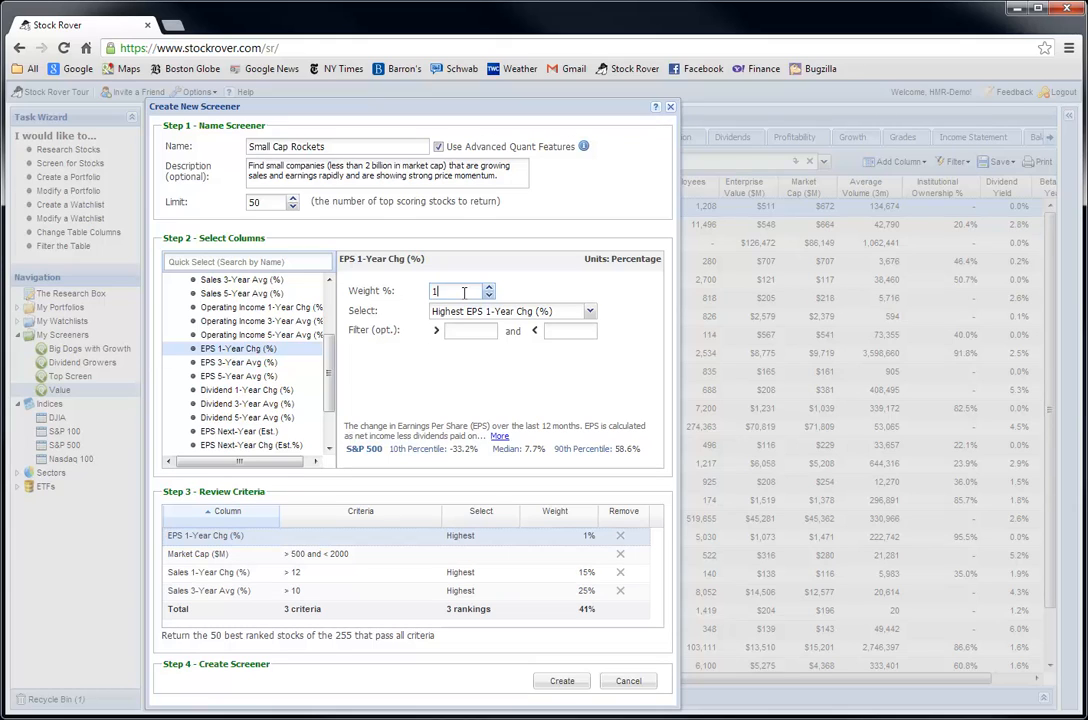
{"action": "left_click", "coordinate": [466, 330]}
{"action": "type", "text": "15"}
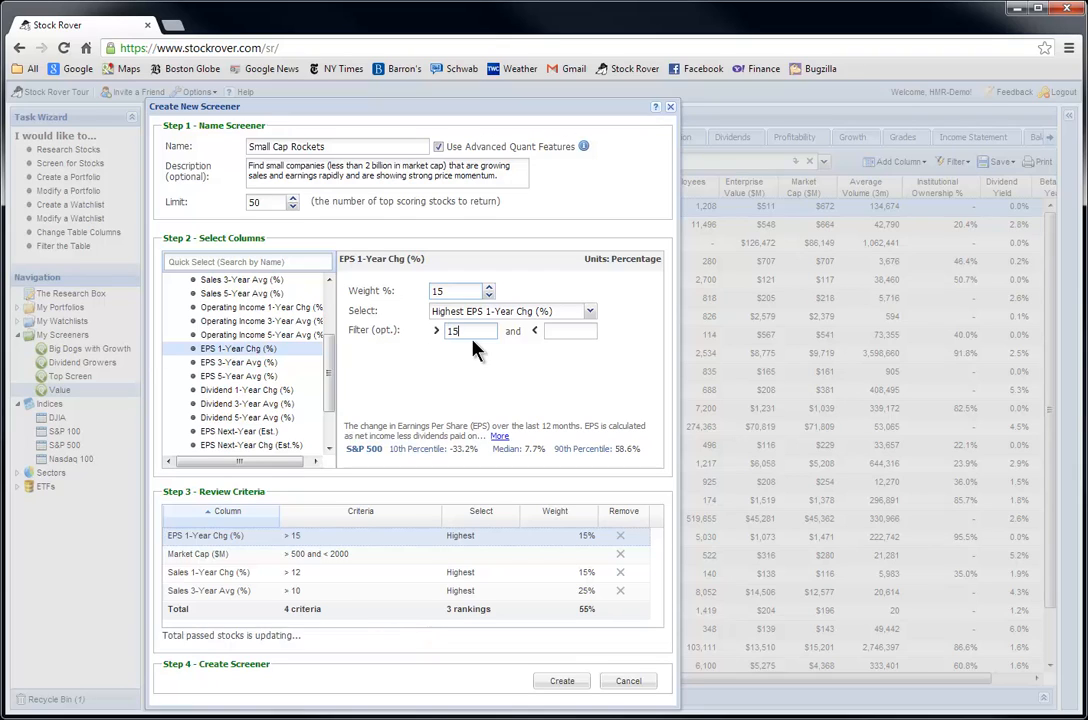
Step: Add the EPS 3-Year Avg (%) criterion with a weight of 25% and a filter above 12
{"action": "left_click", "coordinate": [240, 364]}
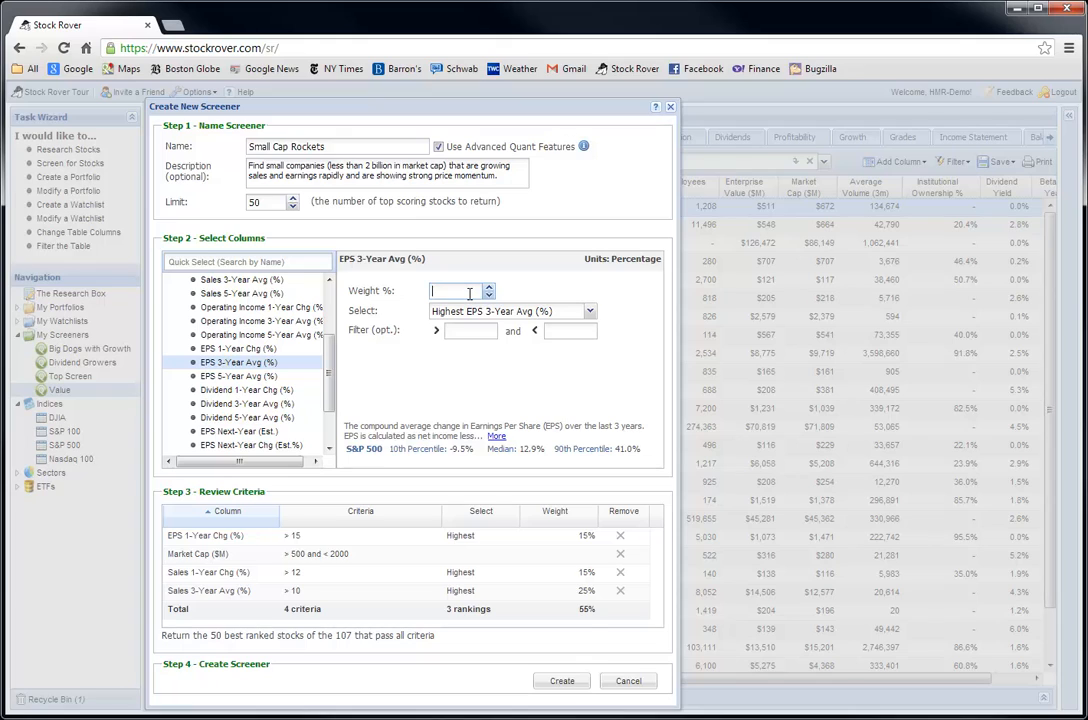
{"action": "type", "text": "25"}
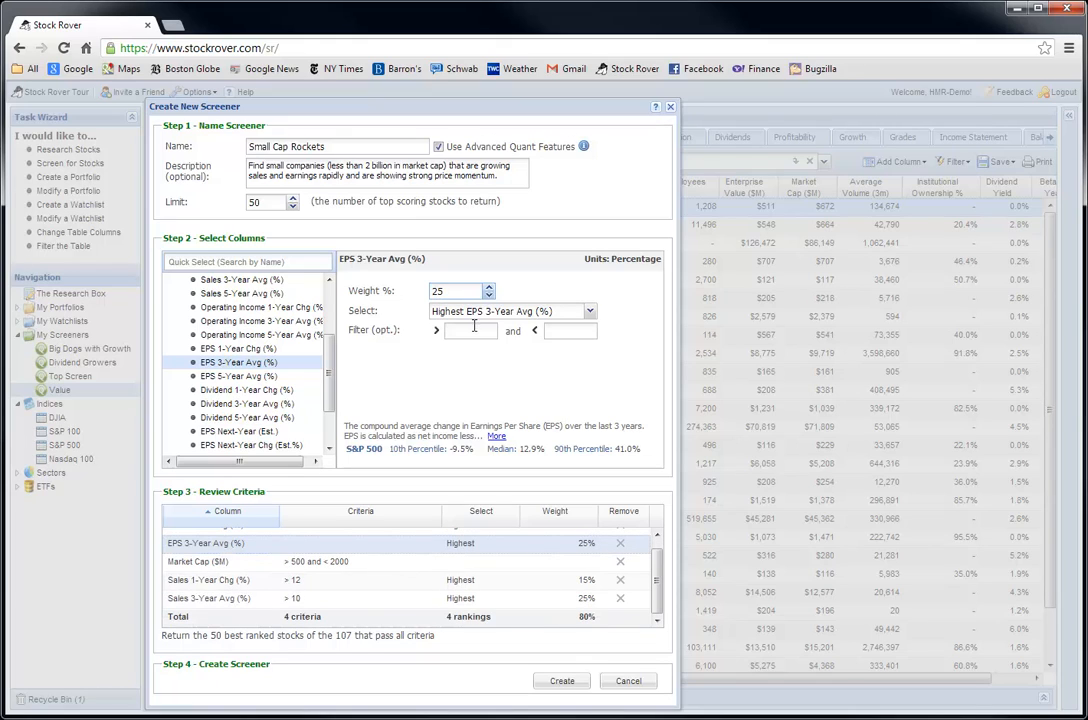
{"action": "type", "text": "12"}
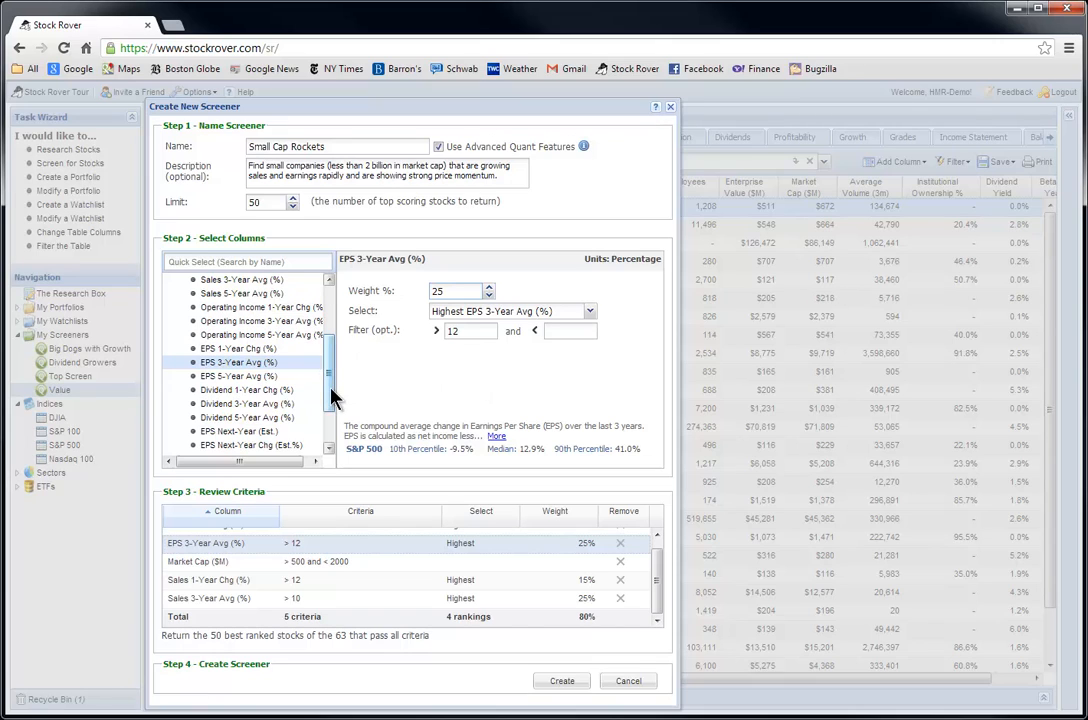
Step: Find the 1-Year Return vs S&P 500 column and add it as a highest-value ranking with a weight of 10%
{"action": "left_click", "coordinate": [235, 261]}
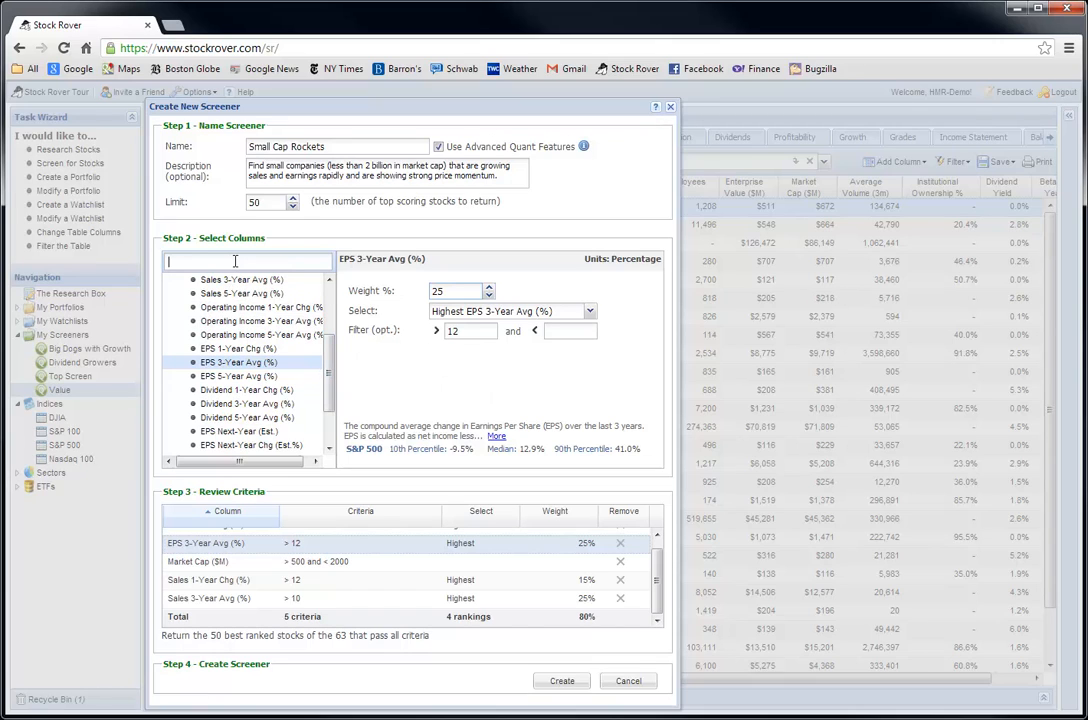
{"action": "type", "text": "1-"}
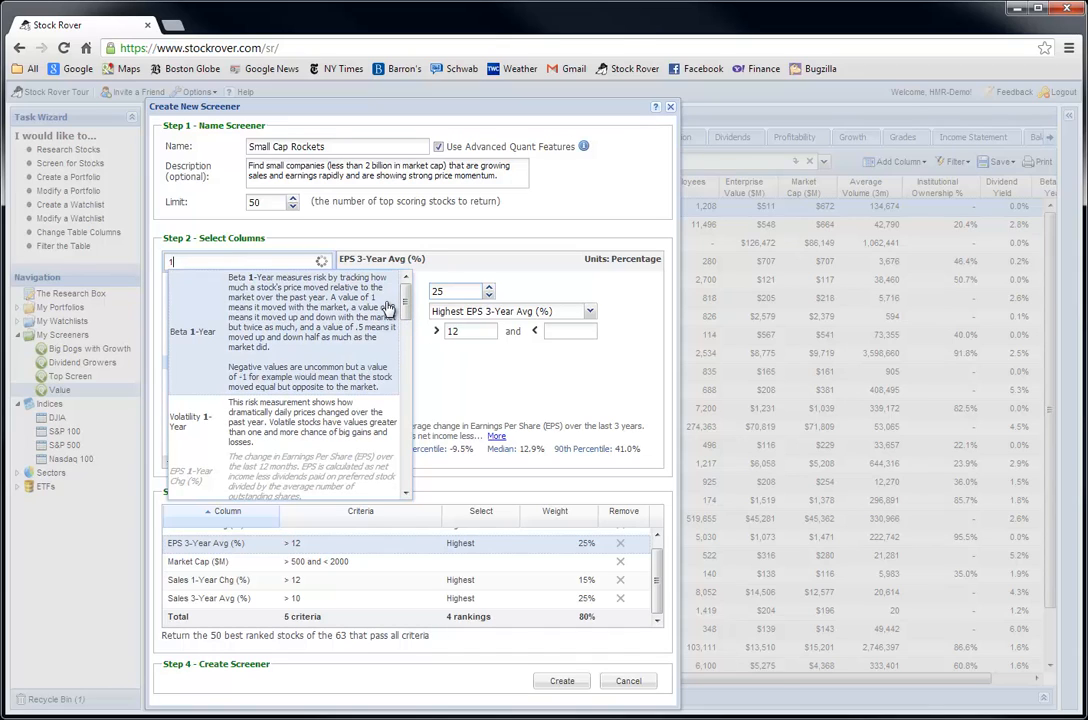
{"action": "key", "text": "BackSpace"}
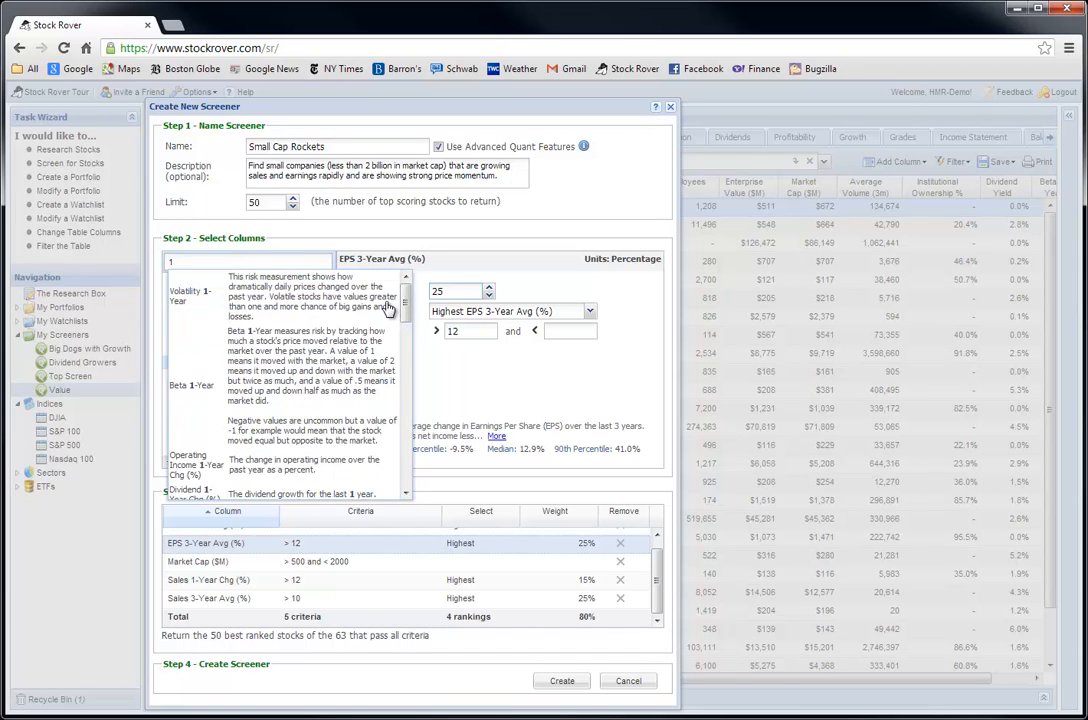
{"action": "type", "text": "- year"}
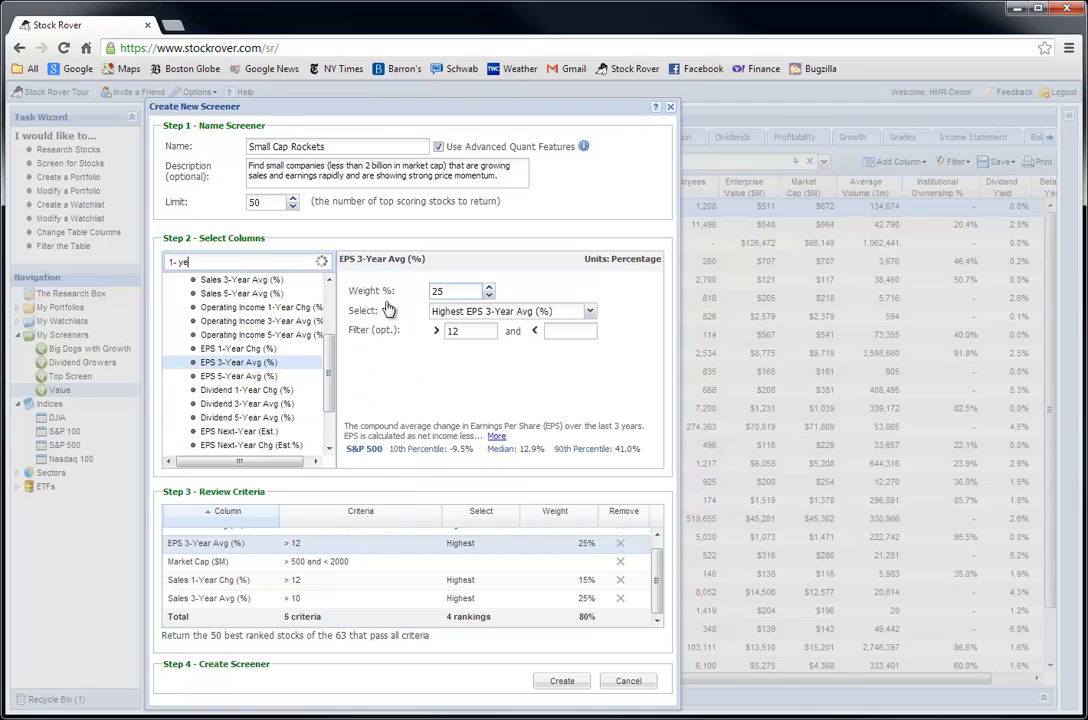
{"action": "key", "text": "BackSpace"}
{"action": "key", "text": "BackSpace"}
{"action": "key", "text": "BackSpace"}
{"action": "key", "text": "BackSpace"}
{"action": "key", "text": "BackSpace"}
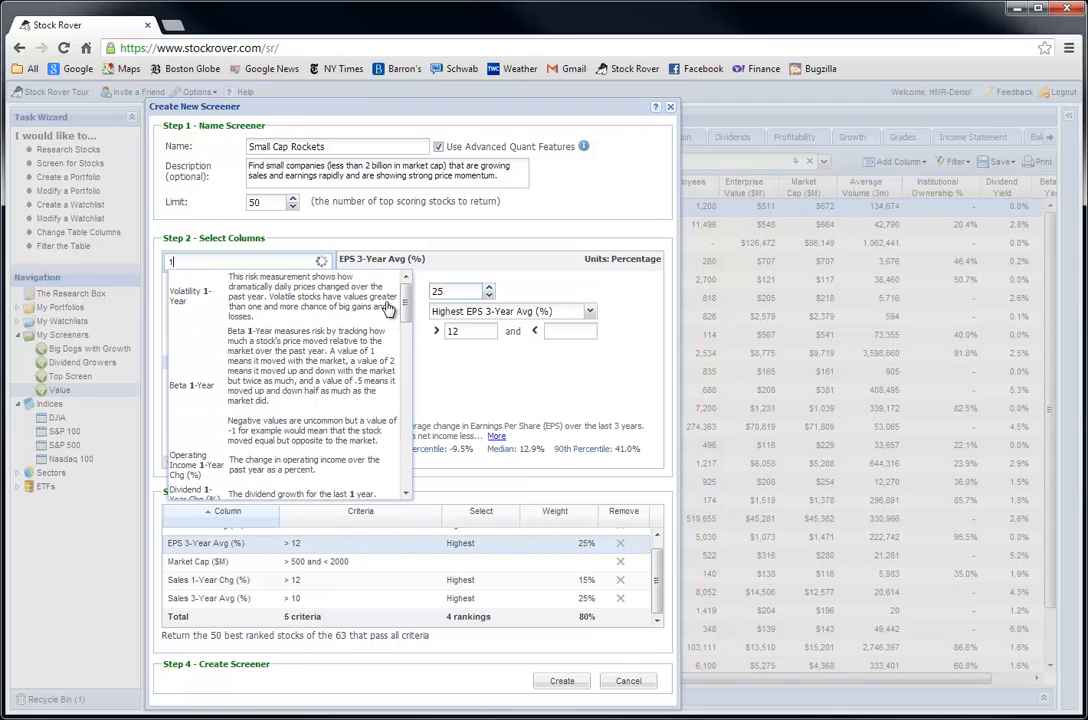
{"action": "type", "text": "year"}
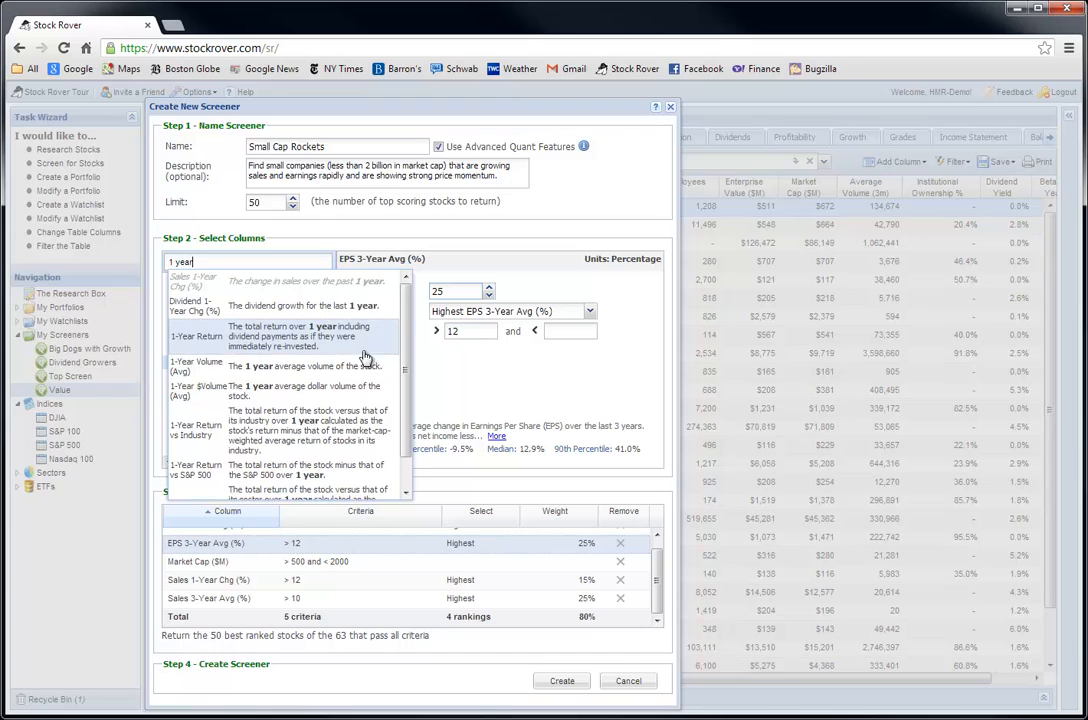
{"action": "left_click_drag", "start_coordinate": [403, 359], "coordinate": [400, 392]}
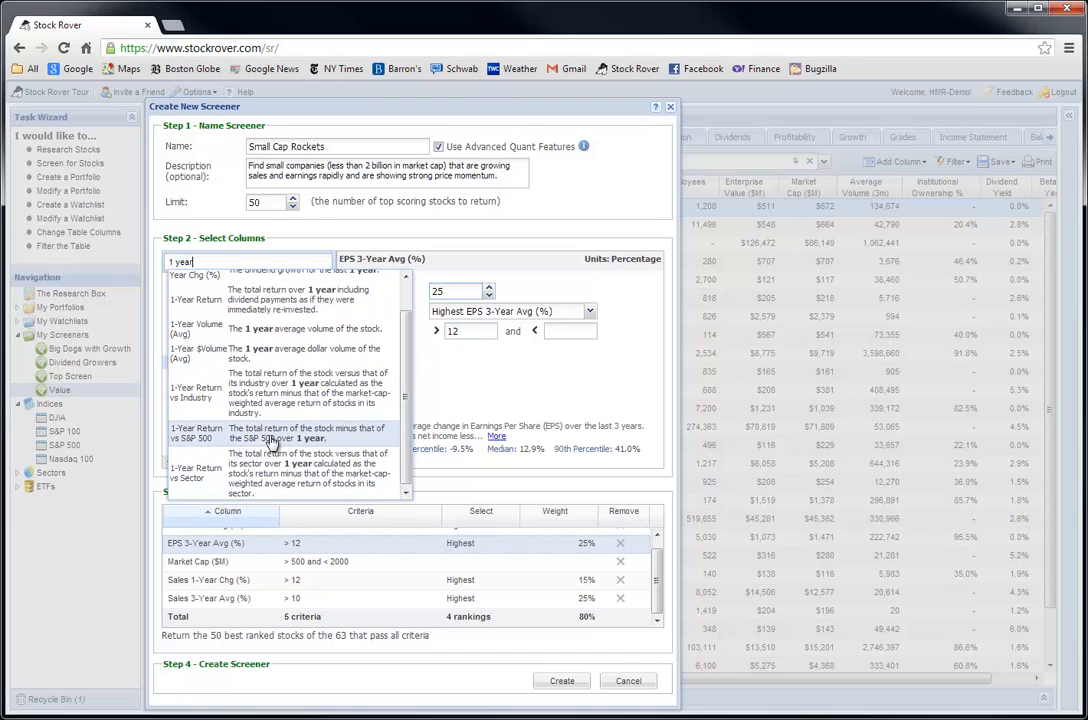
{"action": "left_click", "coordinate": [300, 440]}
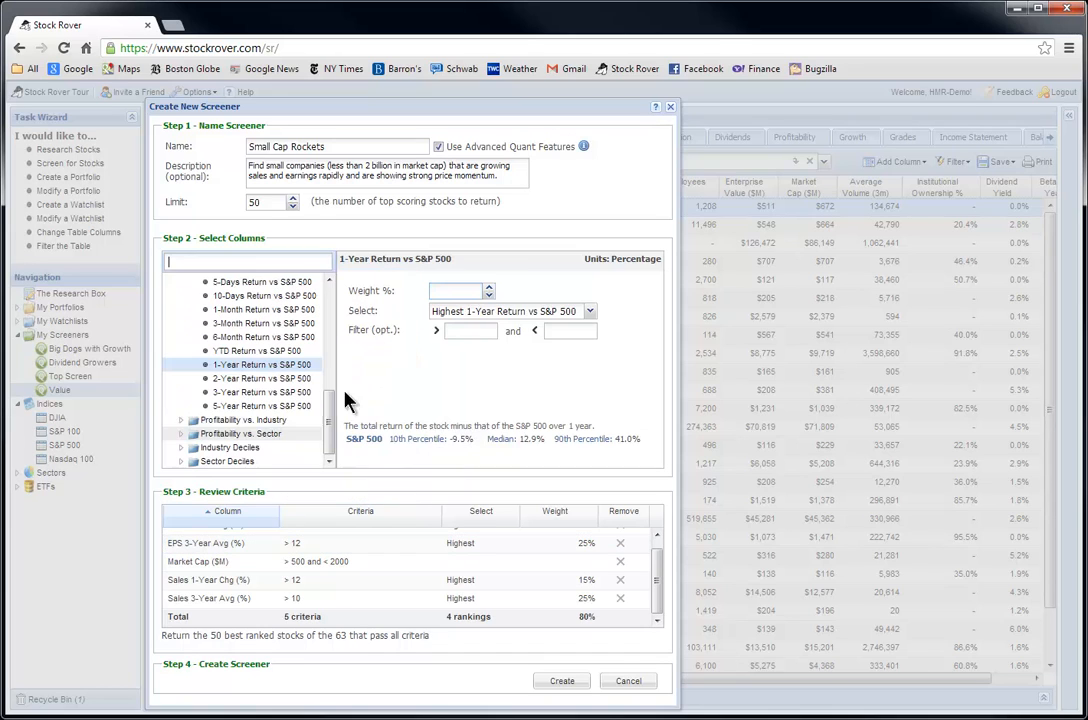
{"action": "left_click", "coordinate": [470, 287]}
{"action": "type", "text": "10"}
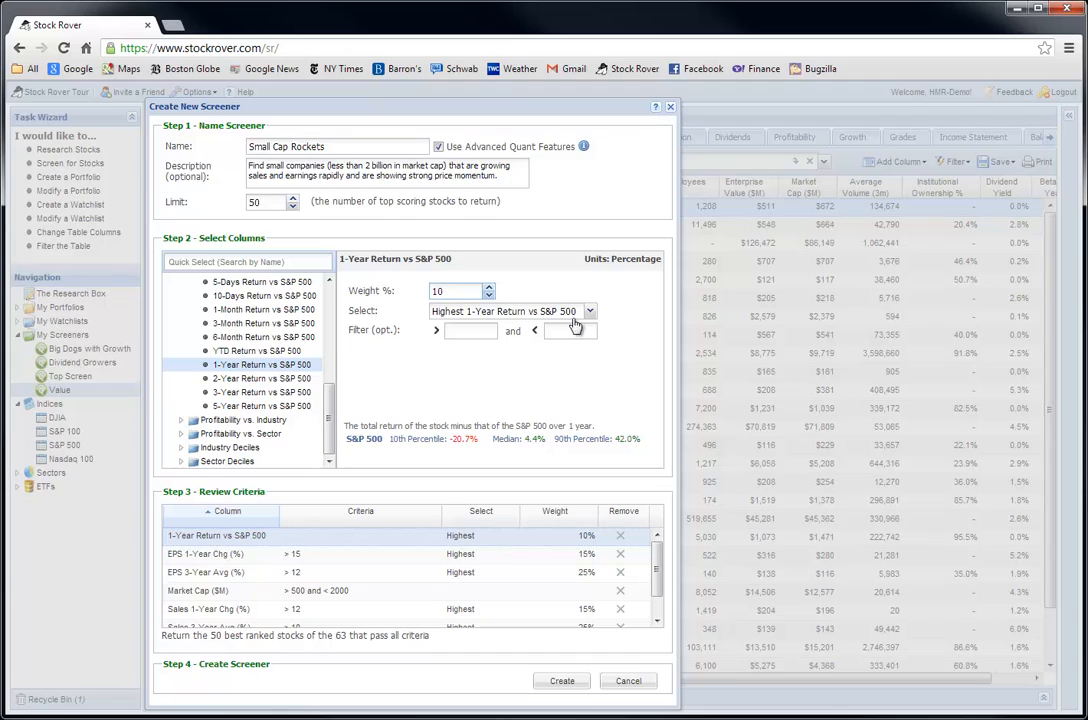
Step: Filter 1-Year Return vs S&P 500 above 5 and add 3-Year Return vs S&P 500 with a weight of 10% and a filter above 10
{"action": "left_click", "coordinate": [466, 332]}
{"action": "type", "text": "5"}
{"action": "left_click", "coordinate": [265, 393]}
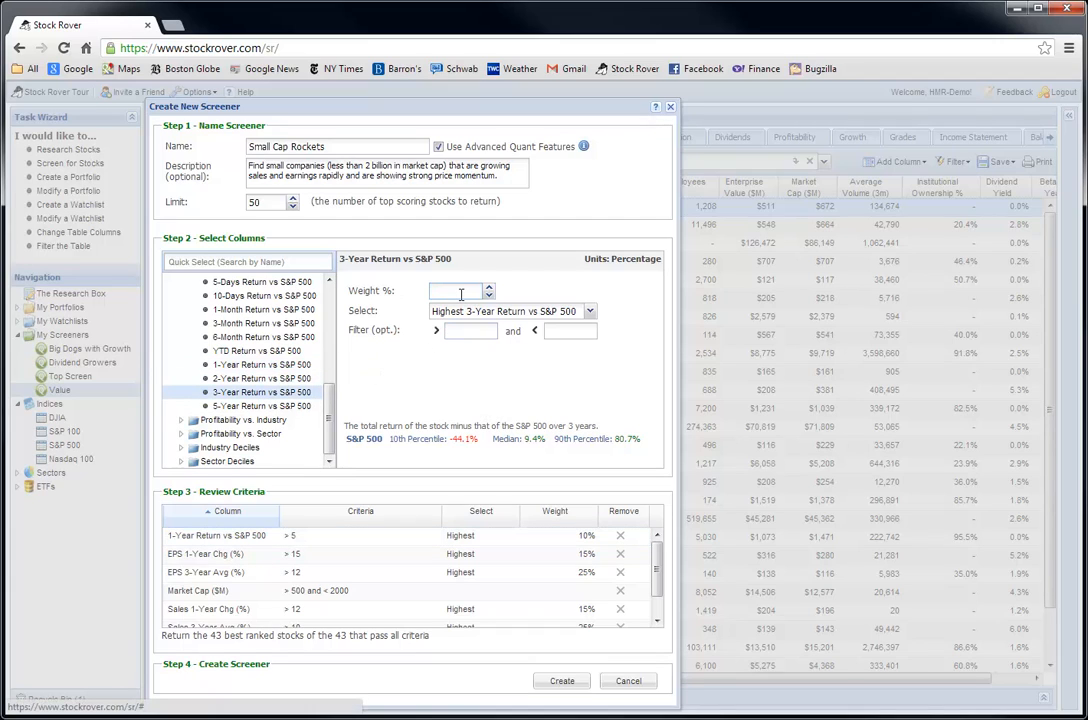
{"action": "left_click", "coordinate": [461, 291]}
{"action": "type", "text": "10"}
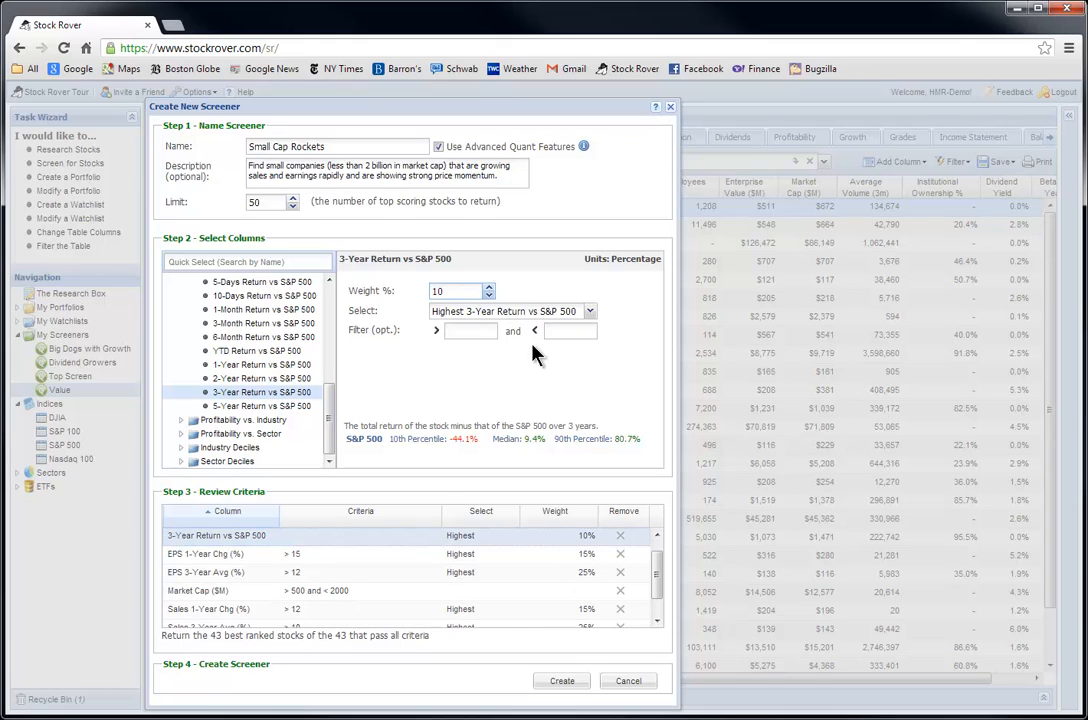
{"action": "left_click", "coordinate": [463, 333]}
{"action": "type", "text": "10"}
Step: Check the criteria list and create the Small Cap Rockets screener
{"action": "left_click_drag", "start_coordinate": [656, 583], "coordinate": [652, 613]}
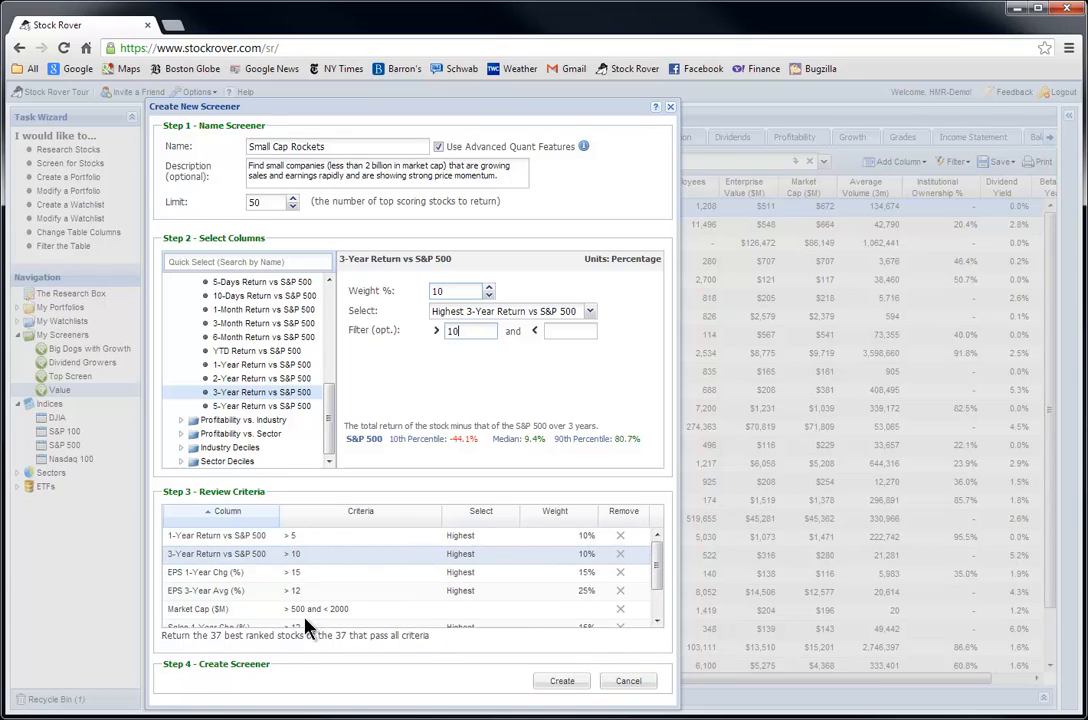
{"action": "left_click", "coordinate": [560, 683]}
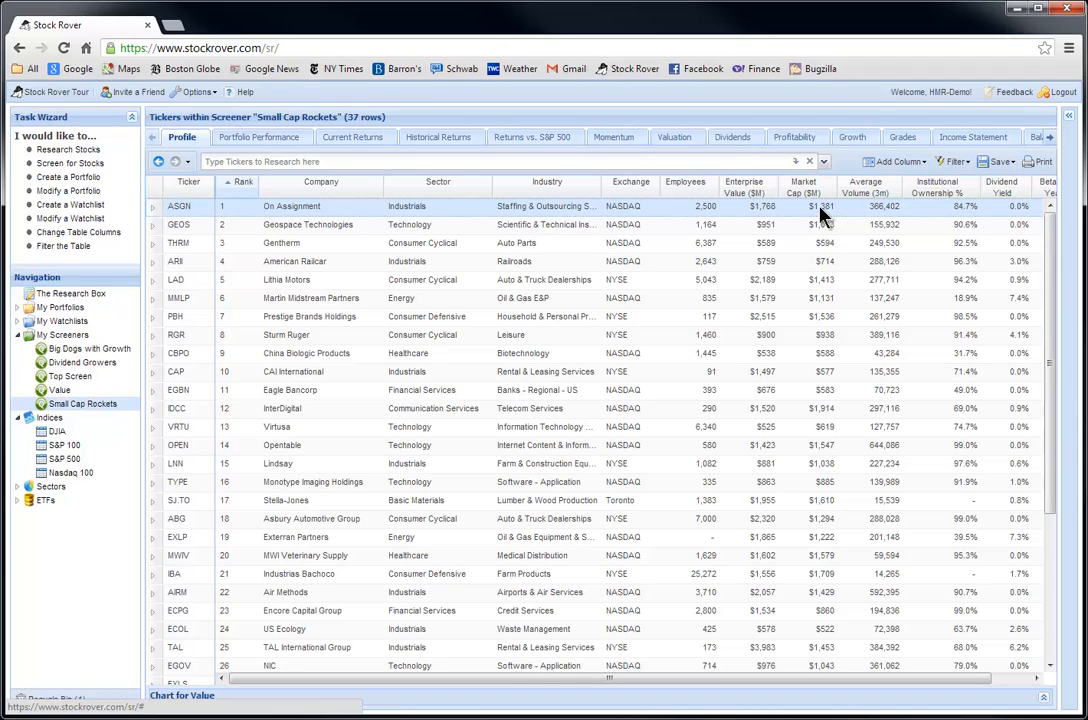
{"action": "mouse_move", "coordinate": [246, 212]}
Step: Expand the chart, remove Value and S&P 500 from it, and chart the top-ranked stock ASGN
{"action": "left_click", "coordinate": [1044, 699]}
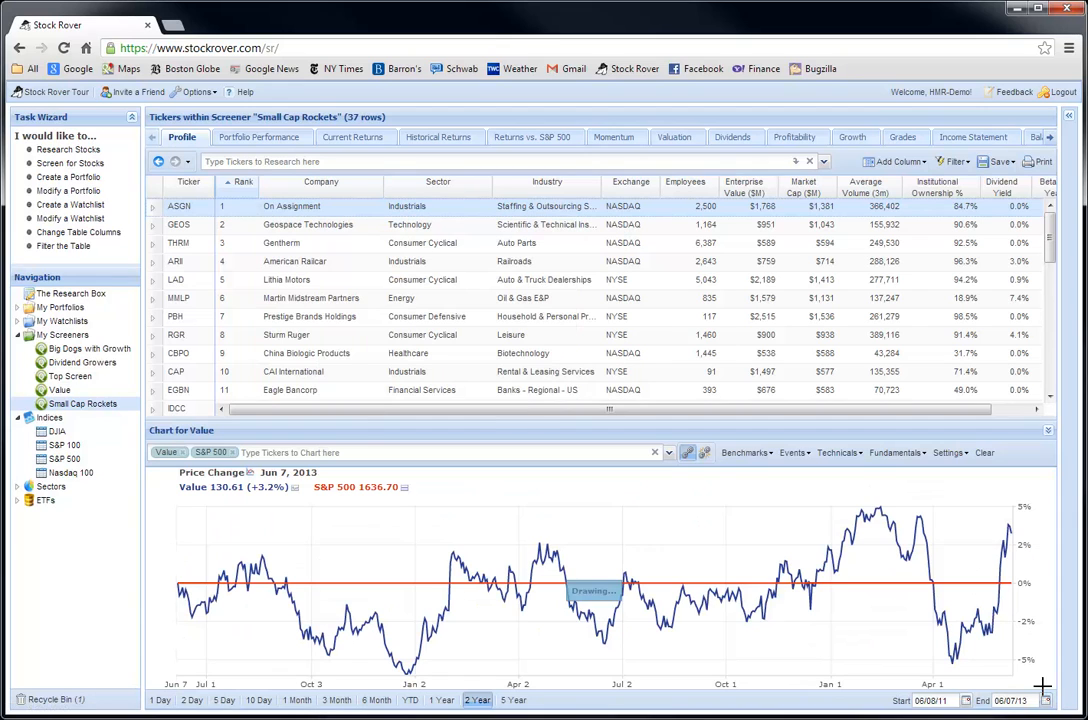
{"action": "left_click", "coordinate": [232, 452]}
{"action": "left_click", "coordinate": [183, 452]}
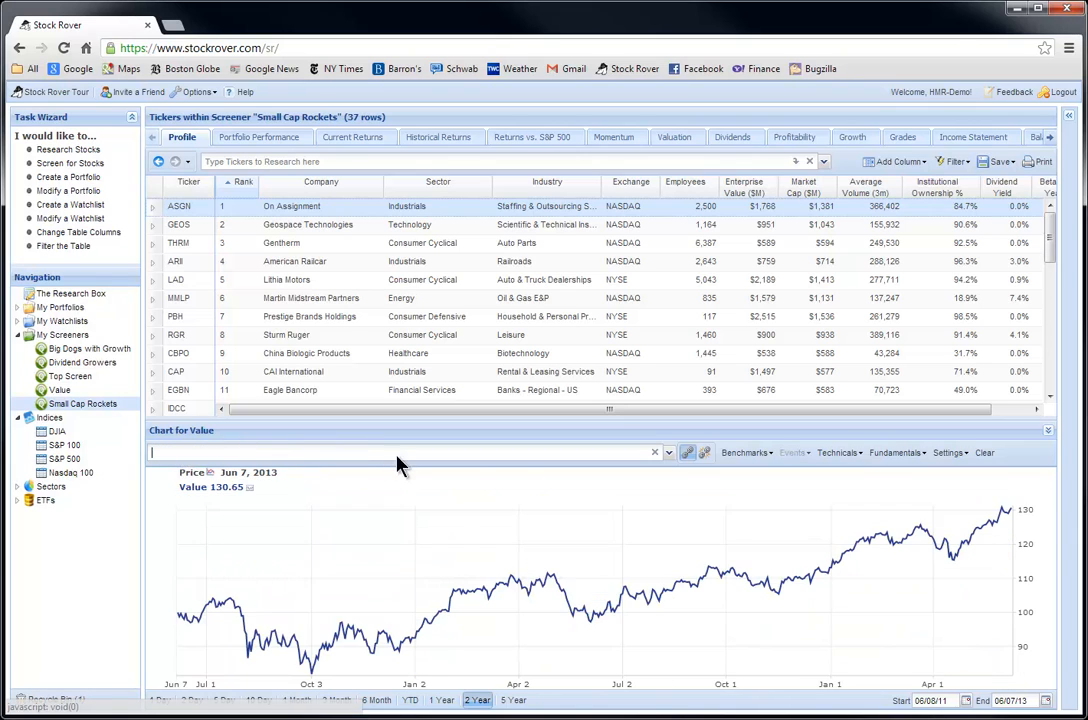
{"action": "left_click", "coordinate": [175, 207]}
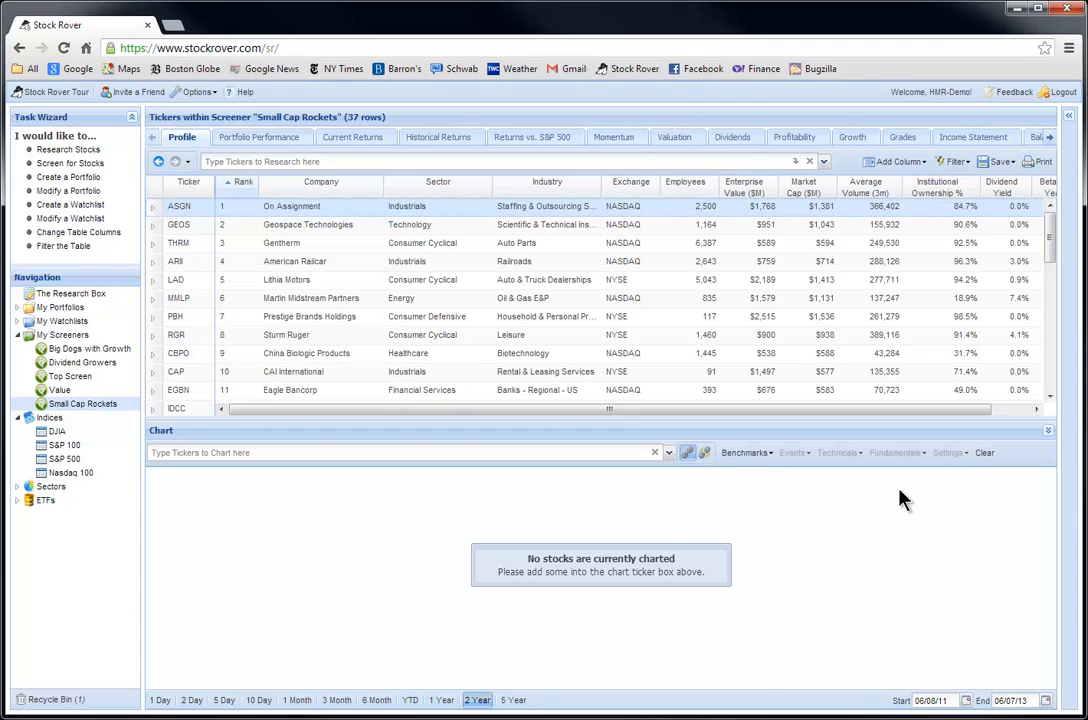
{"action": "left_click", "coordinate": [180, 207]}
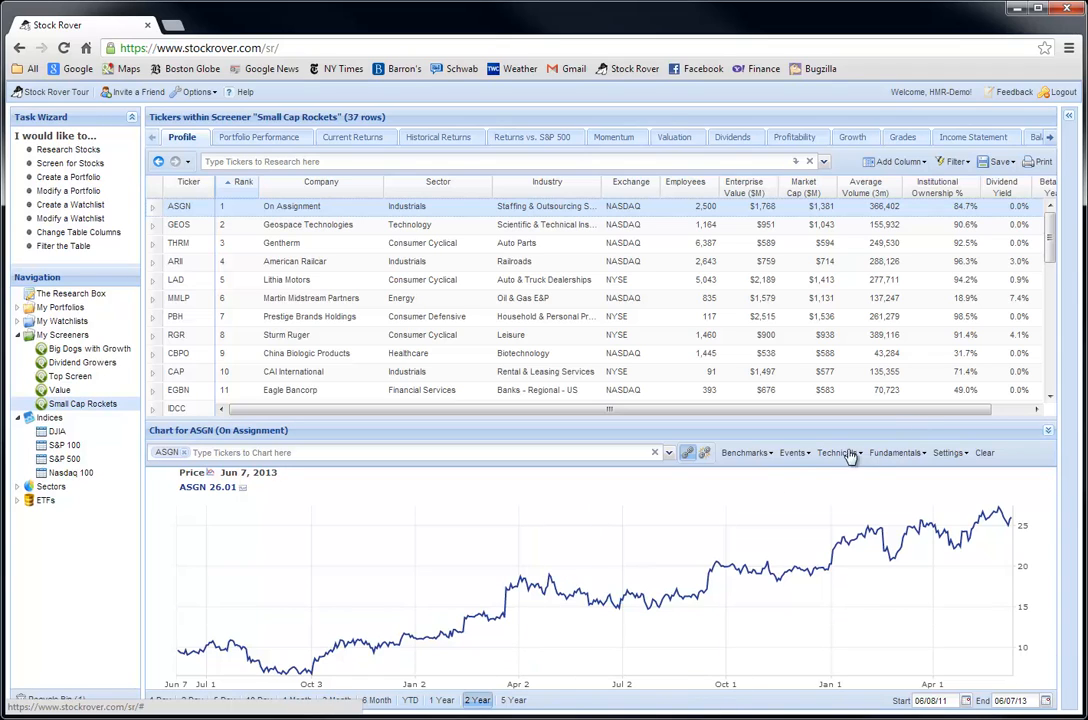
Step: Add the S&P 500 benchmark to the ASGN chart and make it the baseline
{"action": "left_click", "coordinate": [769, 455]}
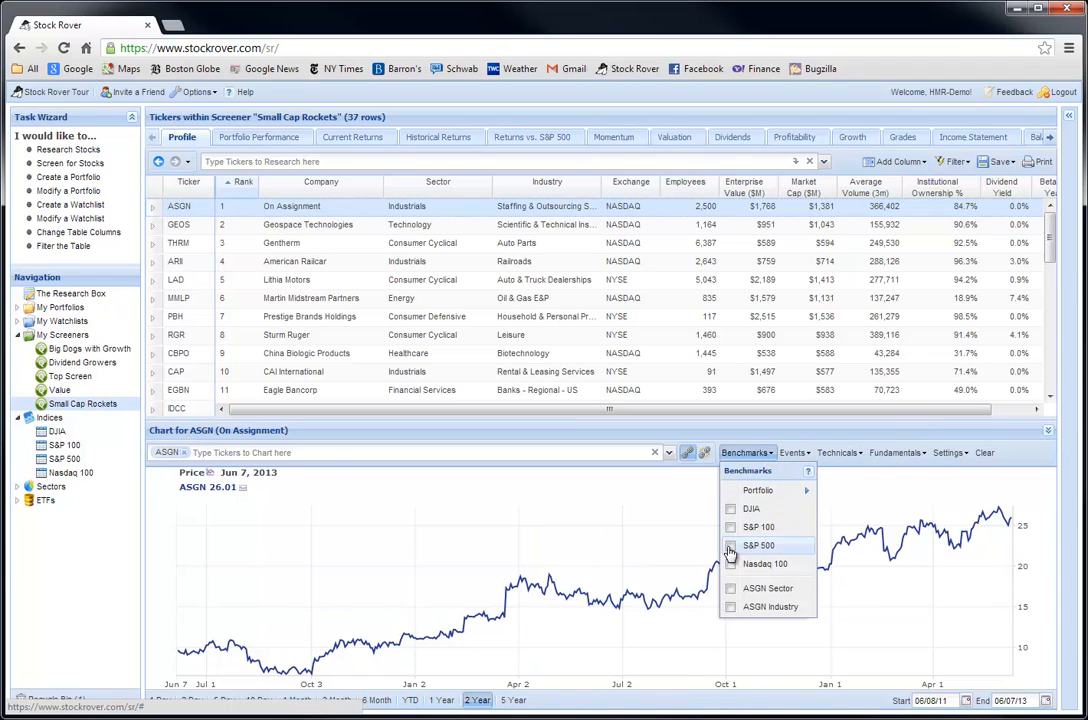
{"action": "left_click", "coordinate": [771, 543]}
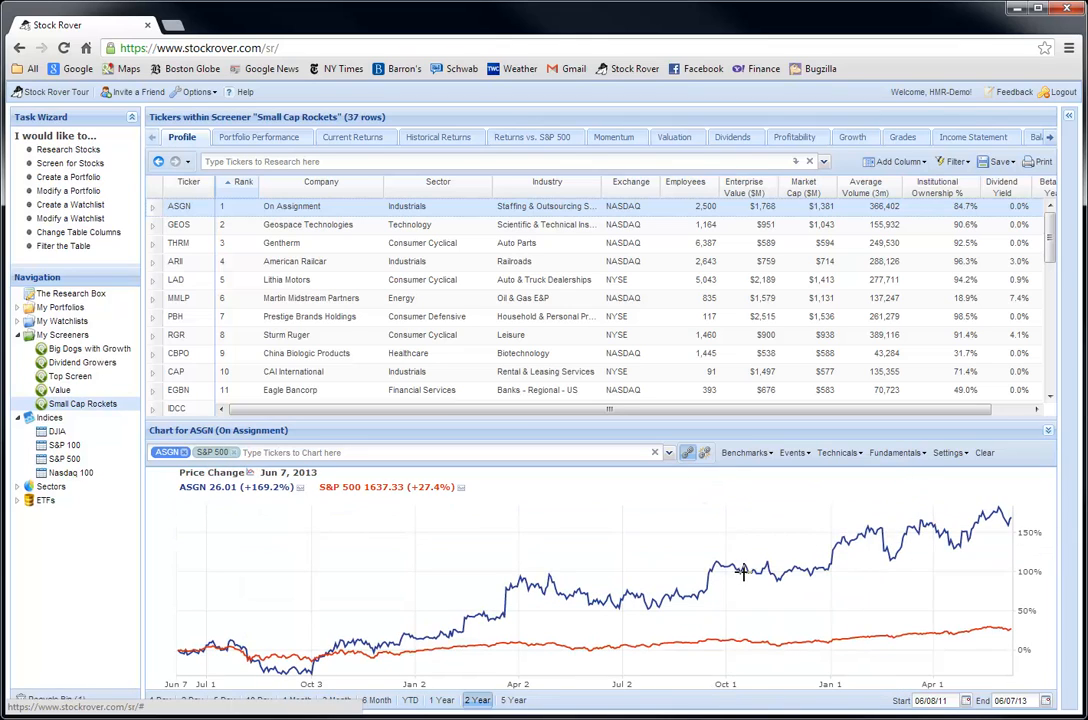
{"action": "left_click", "coordinate": [460, 489]}
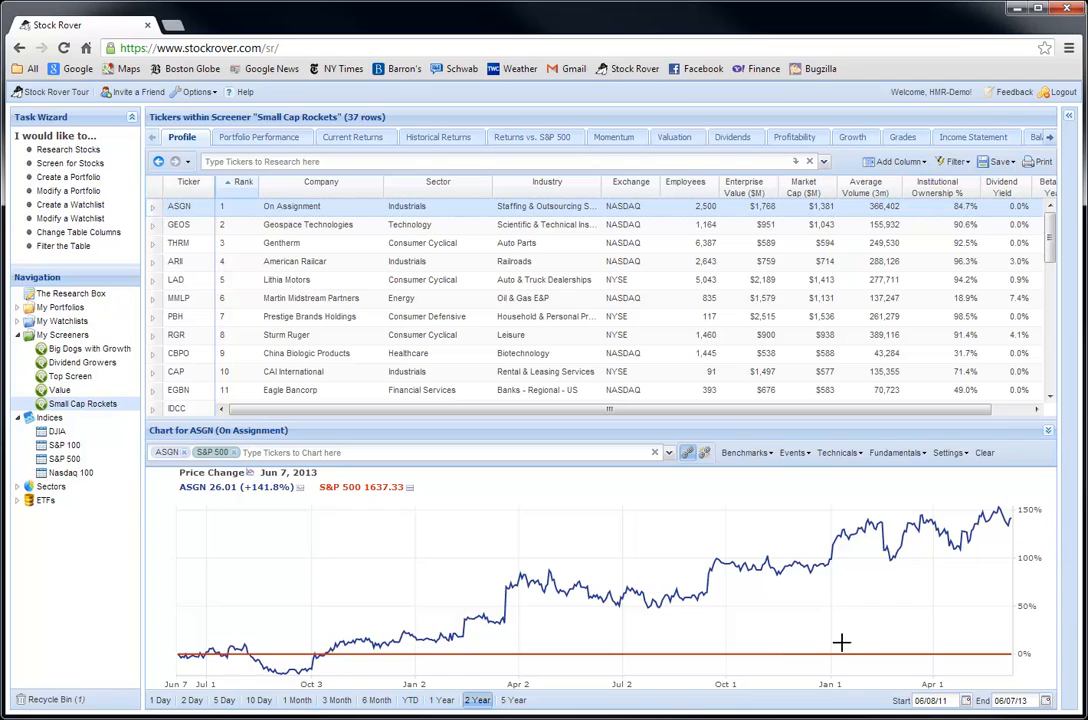
Step: View ASGN against the S&P 500 over 1 year and 5 years, and look through the full Small Cap Rockets results
{"action": "left_click", "coordinate": [441, 702]}
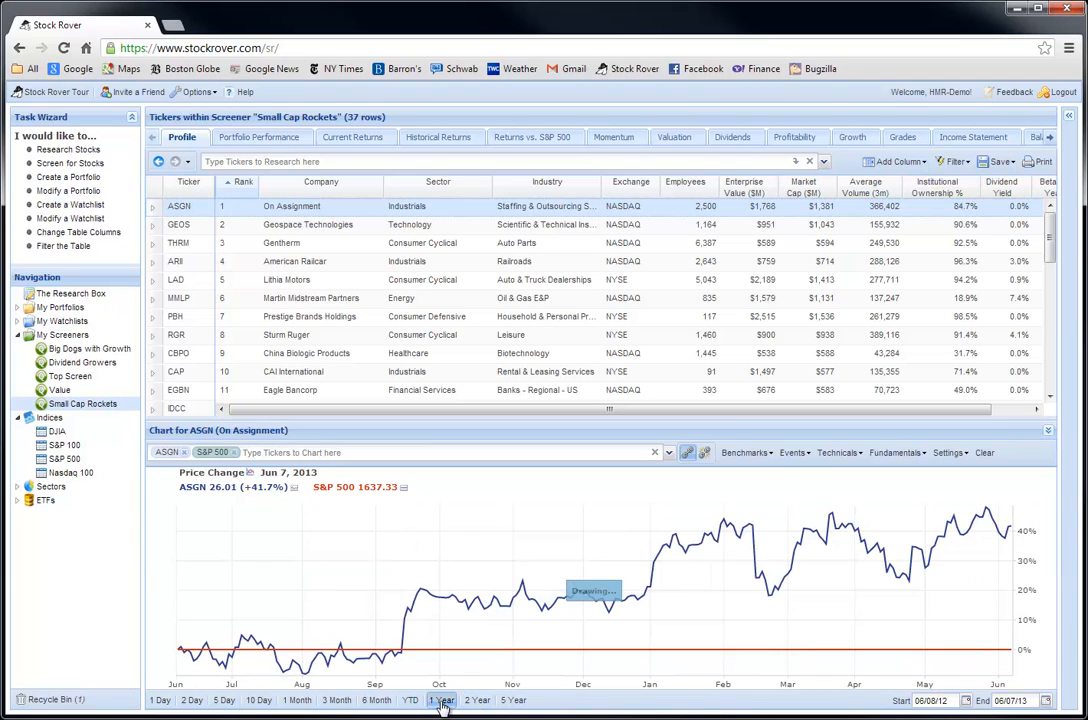
{"action": "left_click", "coordinate": [511, 702]}
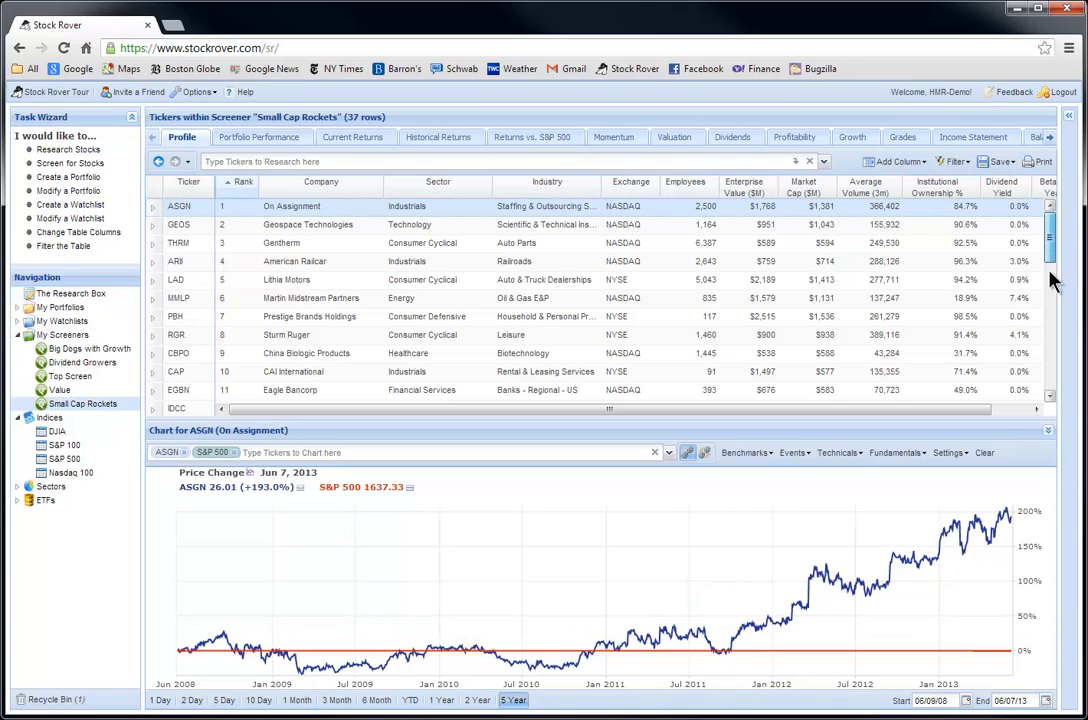
{"action": "left_click_drag", "start_coordinate": [1052, 279], "coordinate": [1047, 397]}
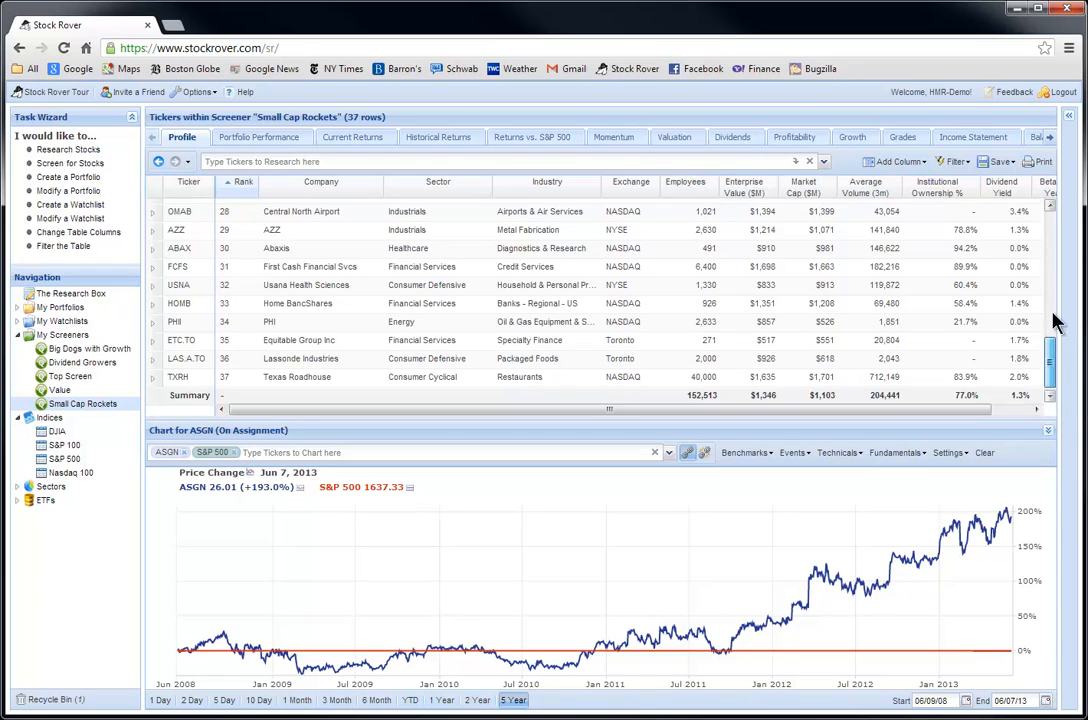
{"action": "left_click_drag", "start_coordinate": [1052, 330], "coordinate": [1058, 210]}
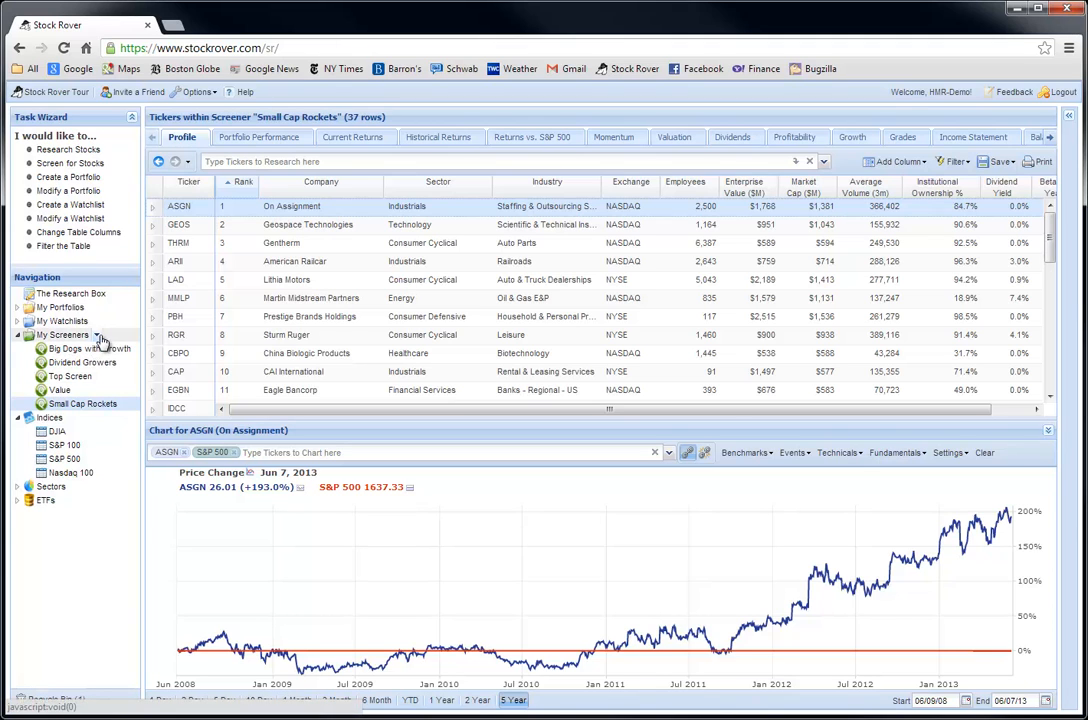
Step: Start a new screener named Oversold, described as "Look for strong price performance stocks that are oversold under the theory they will bounce back."
{"action": "mouse_move", "coordinate": [99, 343]}
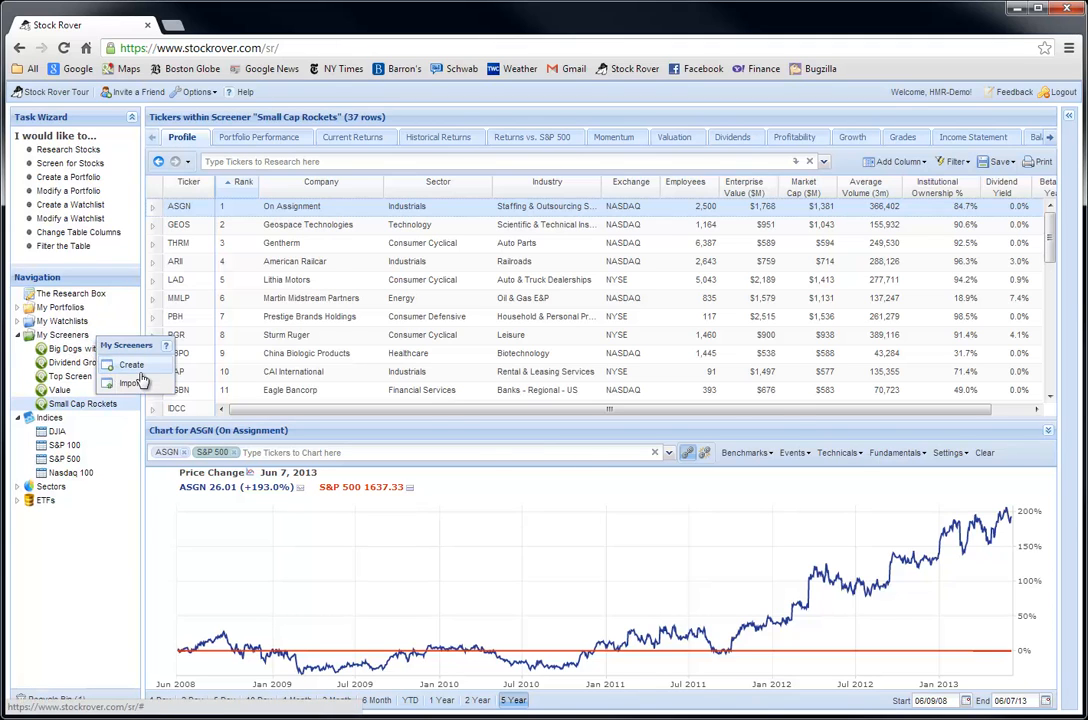
{"action": "left_click", "coordinate": [128, 365]}
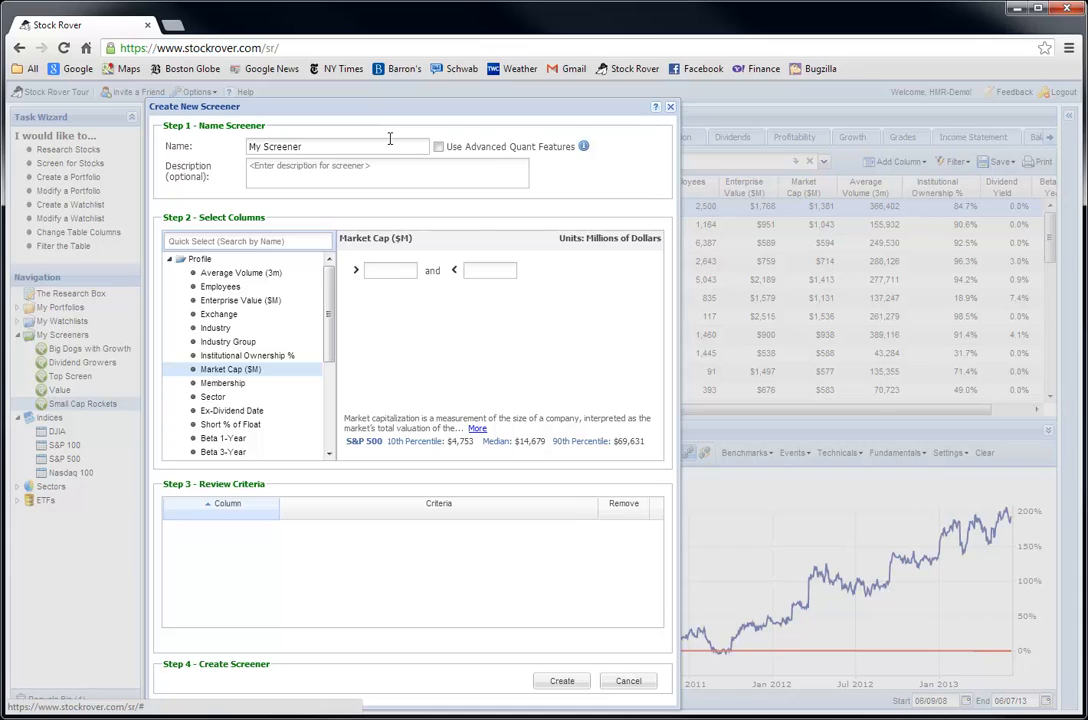
{"action": "left_click_drag", "start_coordinate": [367, 145], "coordinate": [195, 147]}
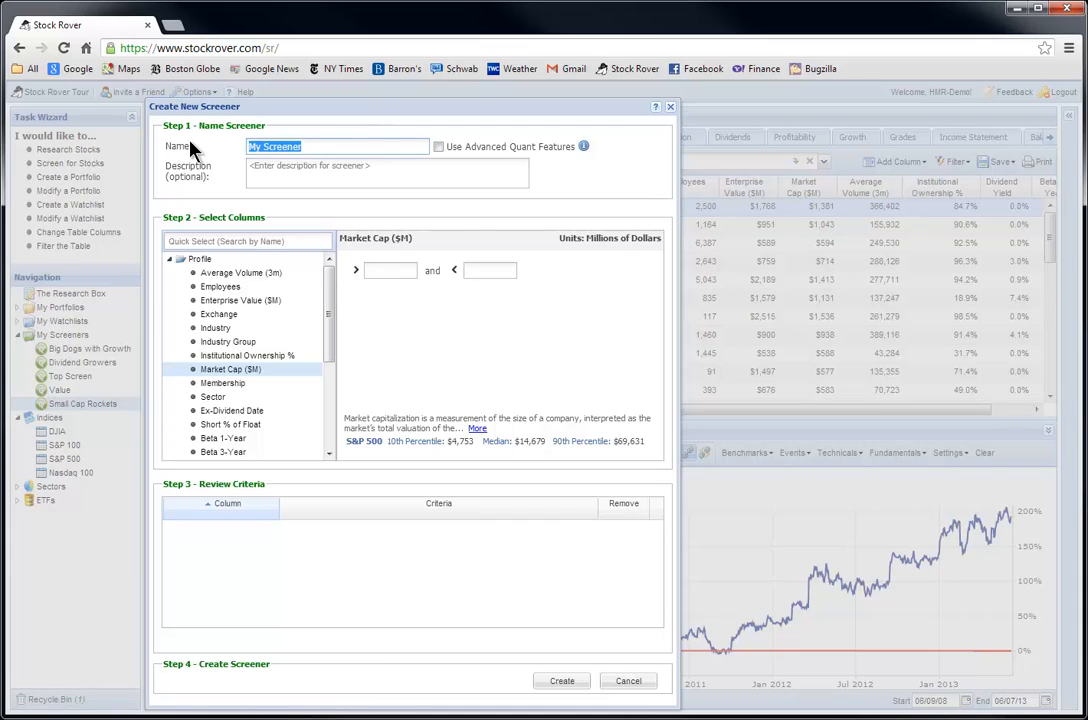
{"action": "type", "text": "Oversold"}
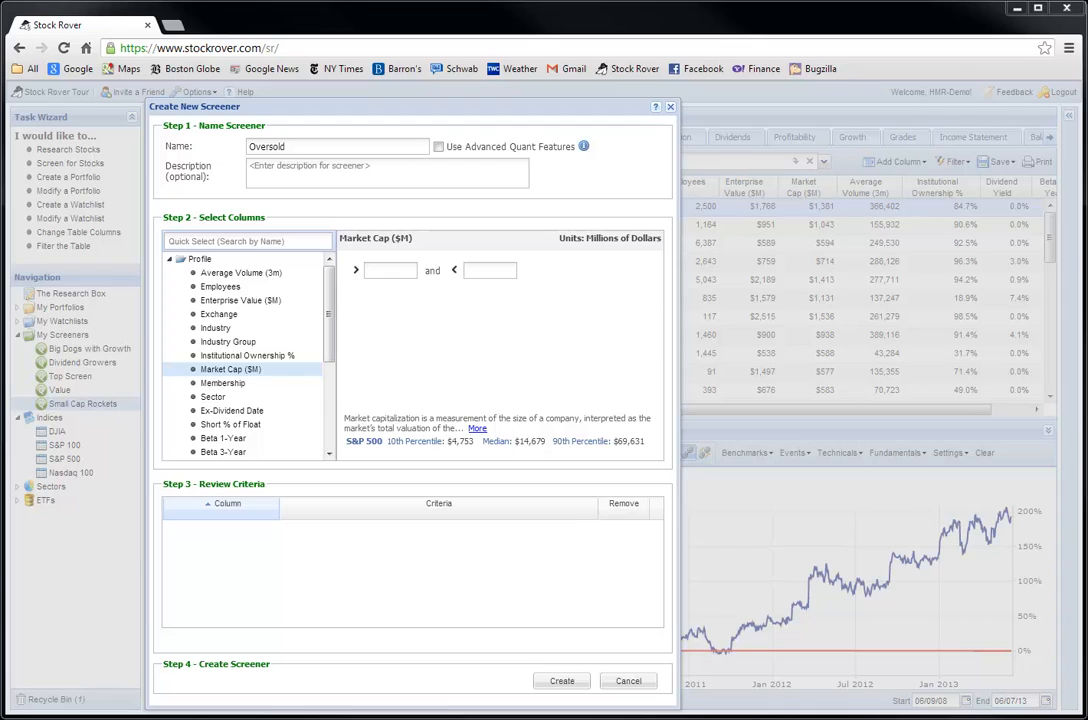
{"action": "left_click", "coordinate": [360, 168]}
{"action": "type", "text": "Look for strong price performance stocks that are oversold under the theory they will bounce back."}
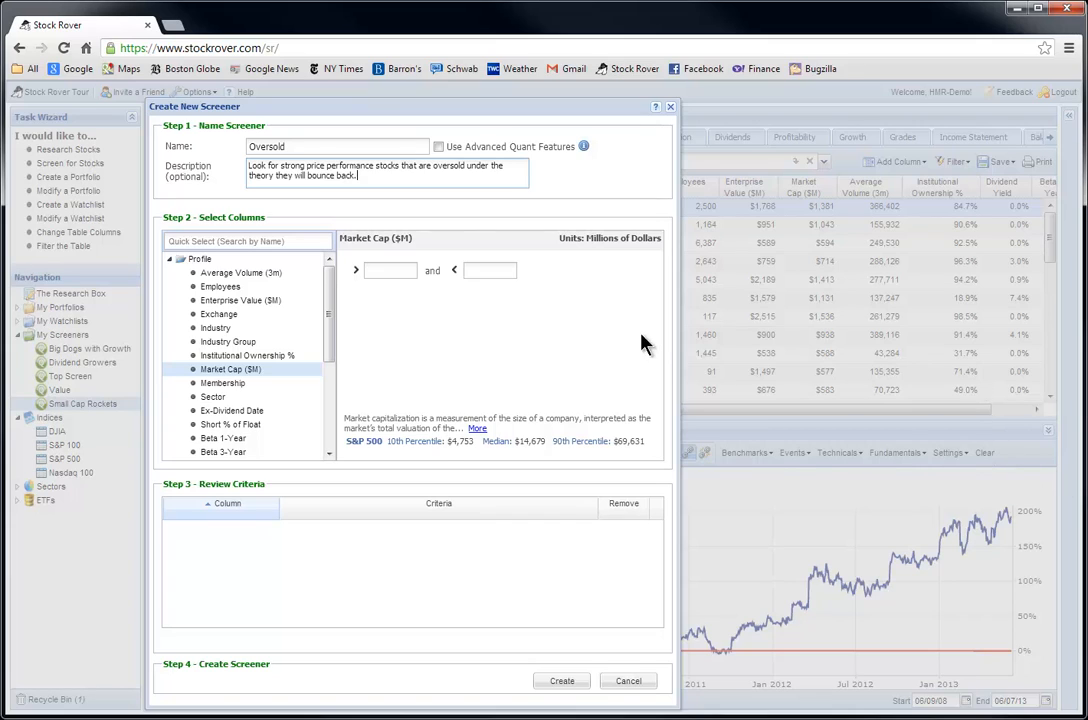
Step: Enable the advanced quant features and add 1-Year Return vs S&P 500 with a weight of 15% and a filter above 2
{"action": "left_click", "coordinate": [282, 239]}
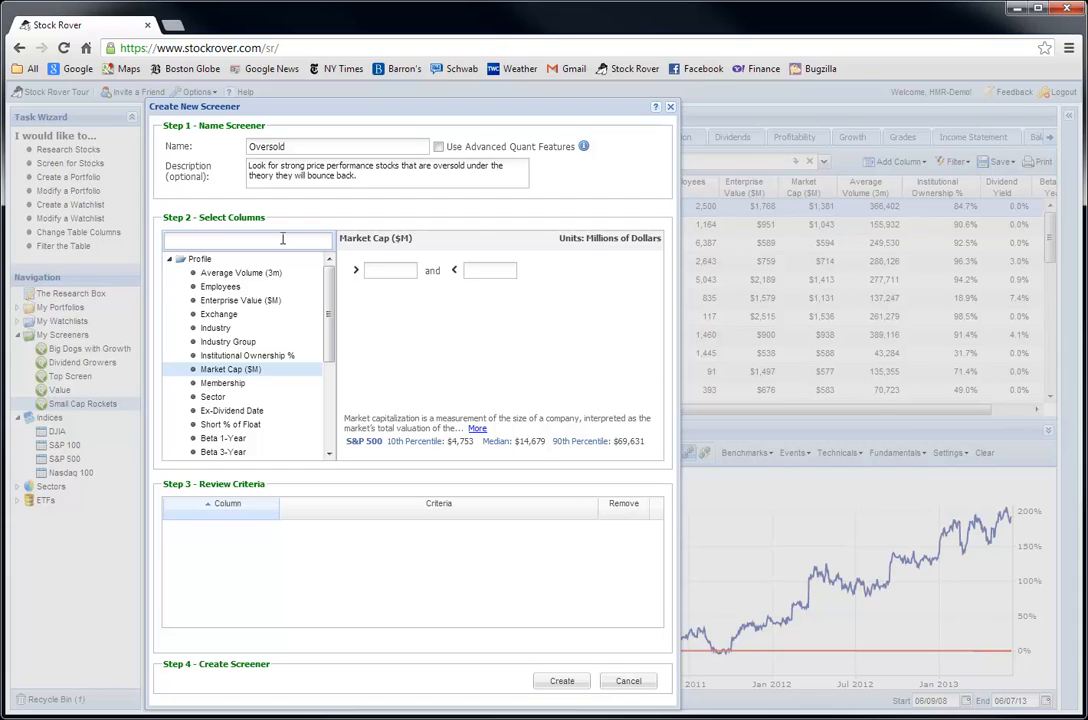
{"action": "type", "text": "1-"}
{"action": "key", "text": "BackSpace"}
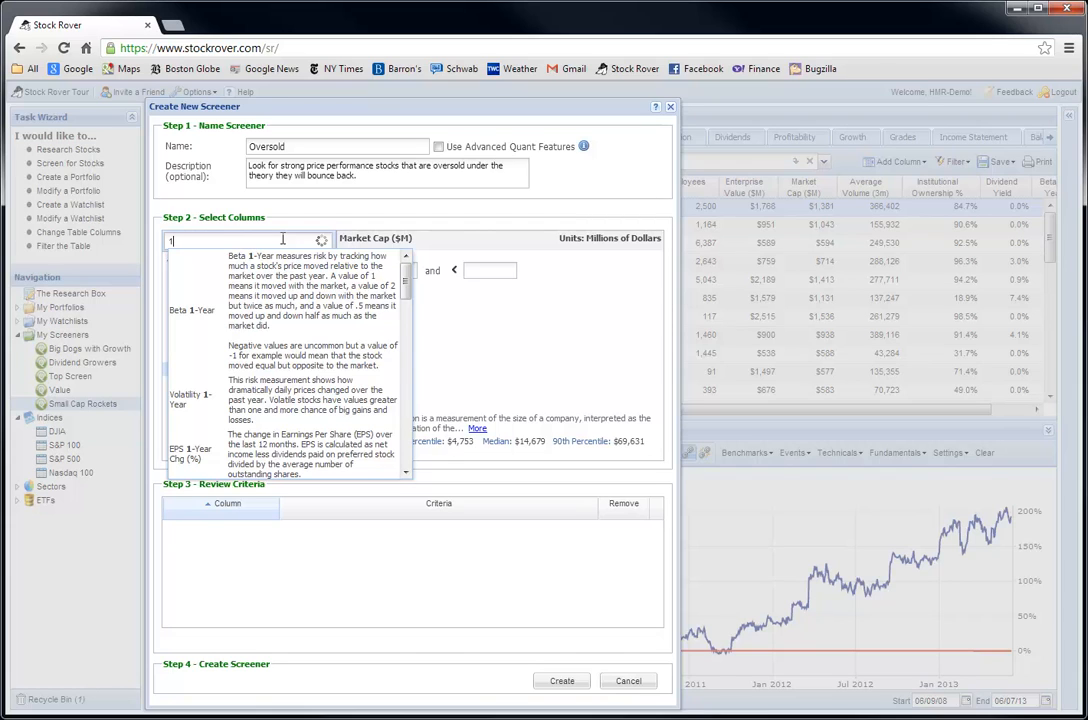
{"action": "type", "text": "year"}
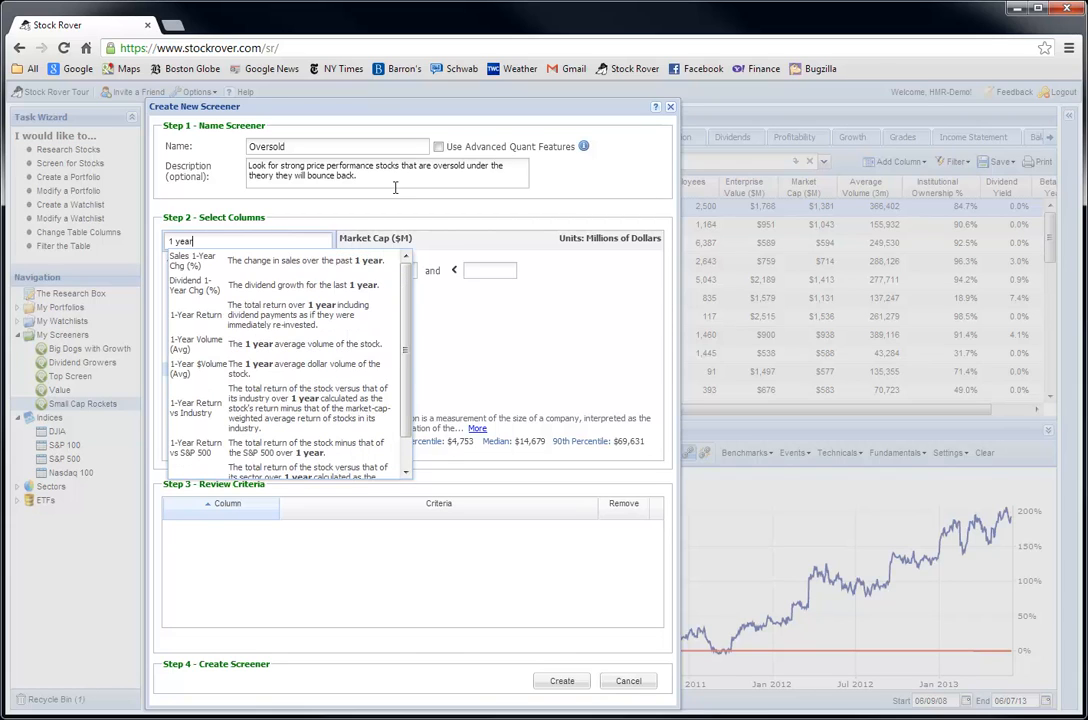
{"action": "left_click", "coordinate": [288, 452]}
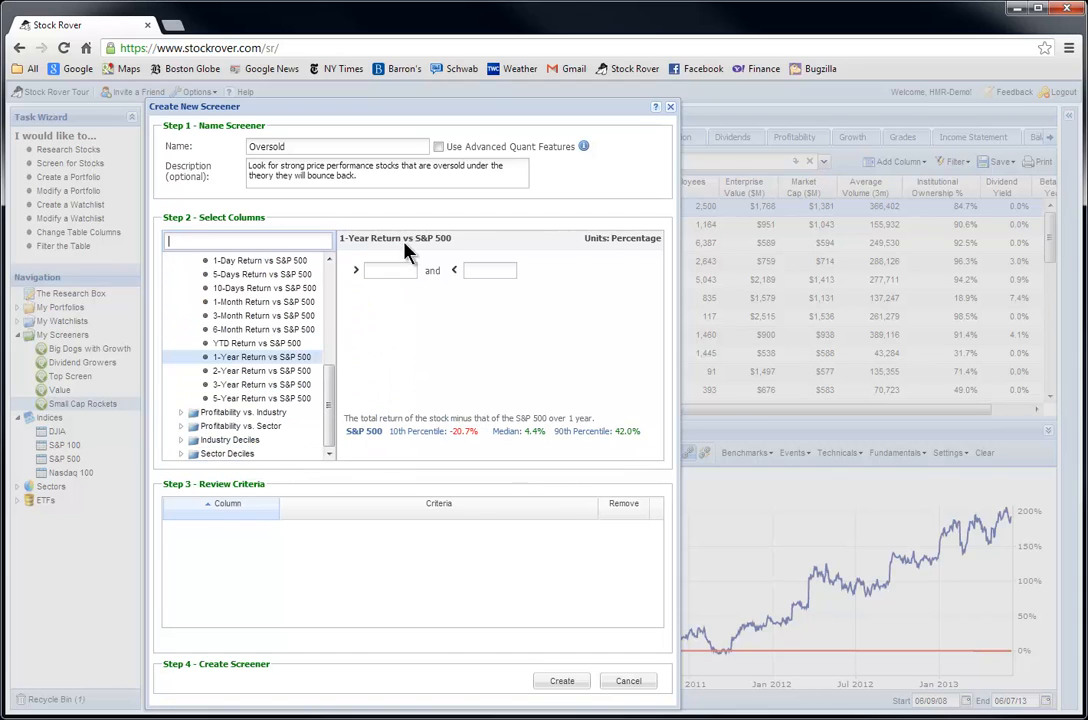
{"action": "left_click", "coordinate": [438, 146]}
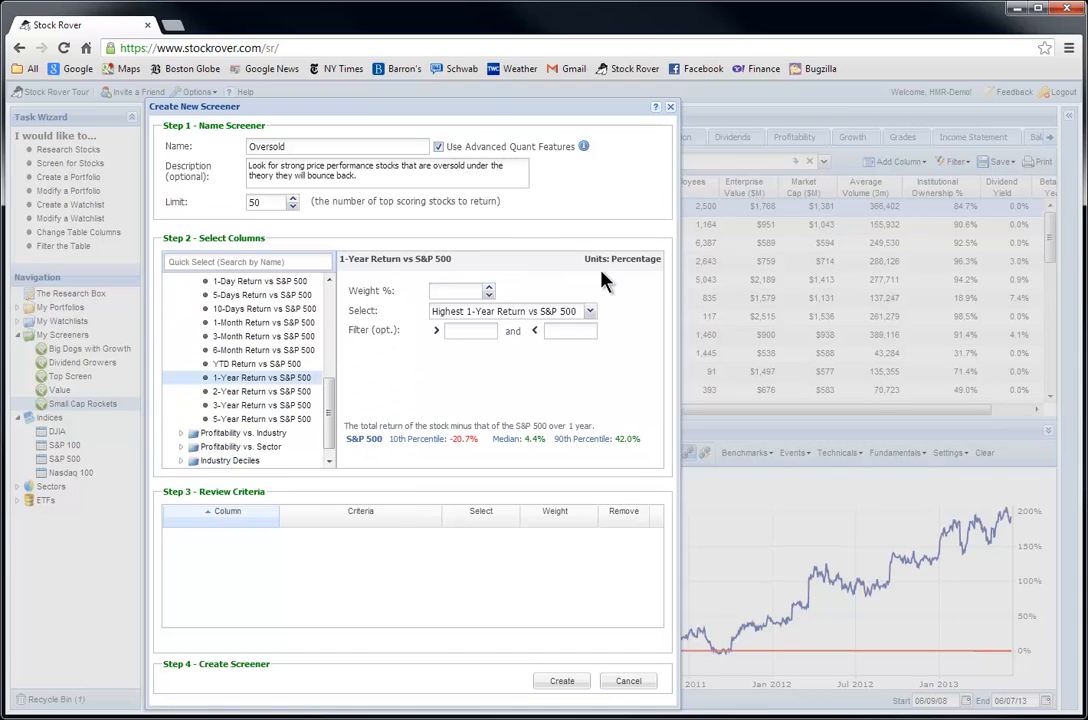
{"action": "left_click", "coordinate": [470, 290]}
{"action": "type", "text": "15"}
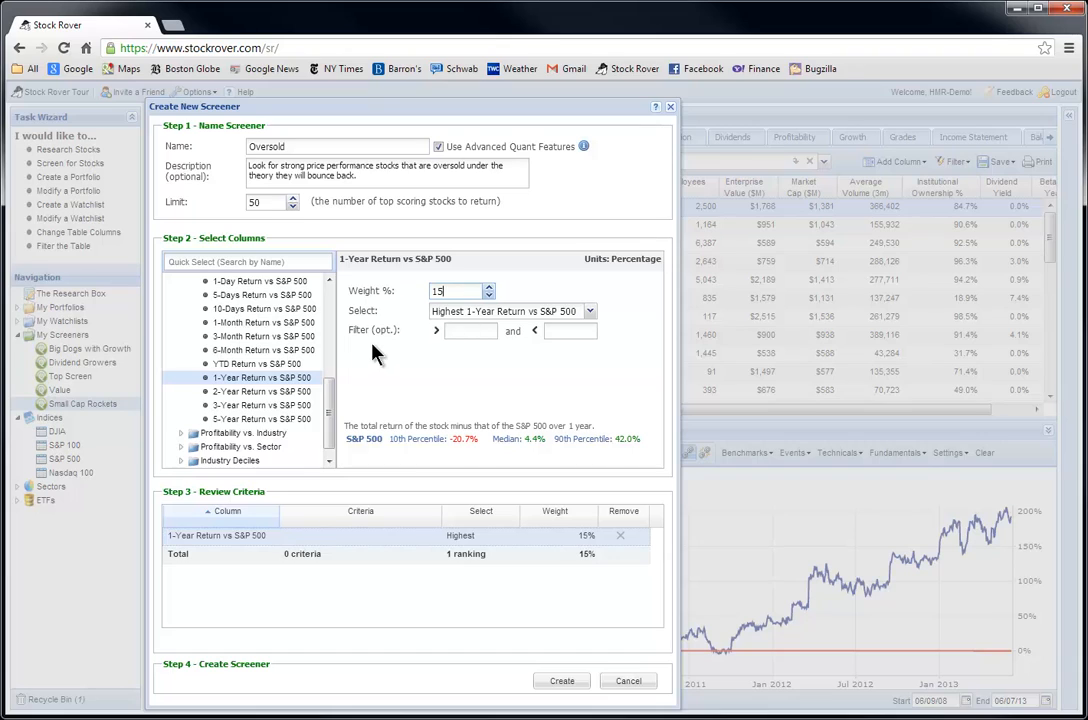
{"action": "left_click", "coordinate": [452, 331]}
{"action": "type", "text": "2"}
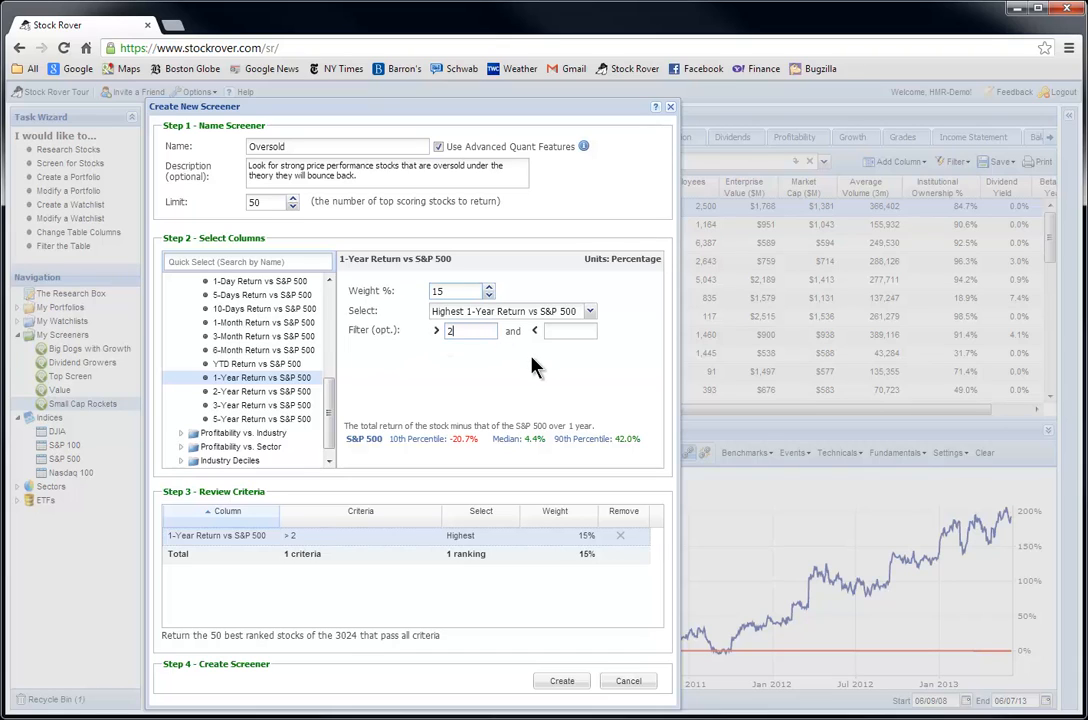
Step: Add the 2-Year Return vs S&P 500 criterion with a weight of 15% and a filter above 3
{"action": "left_click", "coordinate": [285, 391]}
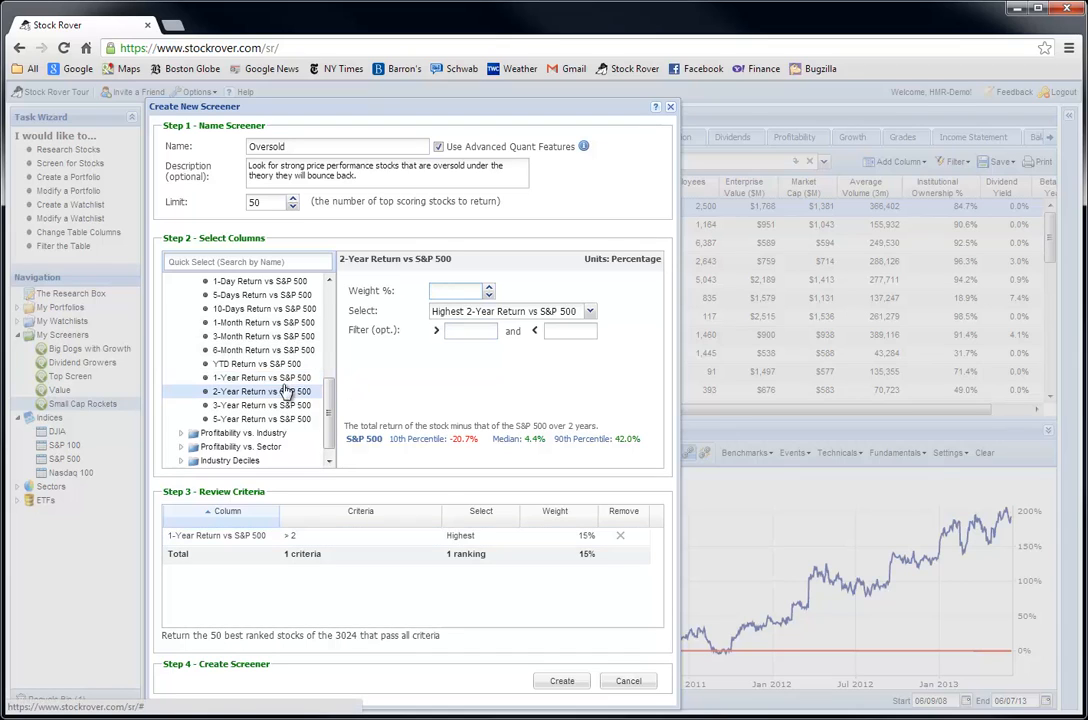
{"action": "left_click", "coordinate": [465, 291]}
{"action": "type", "text": "15"}
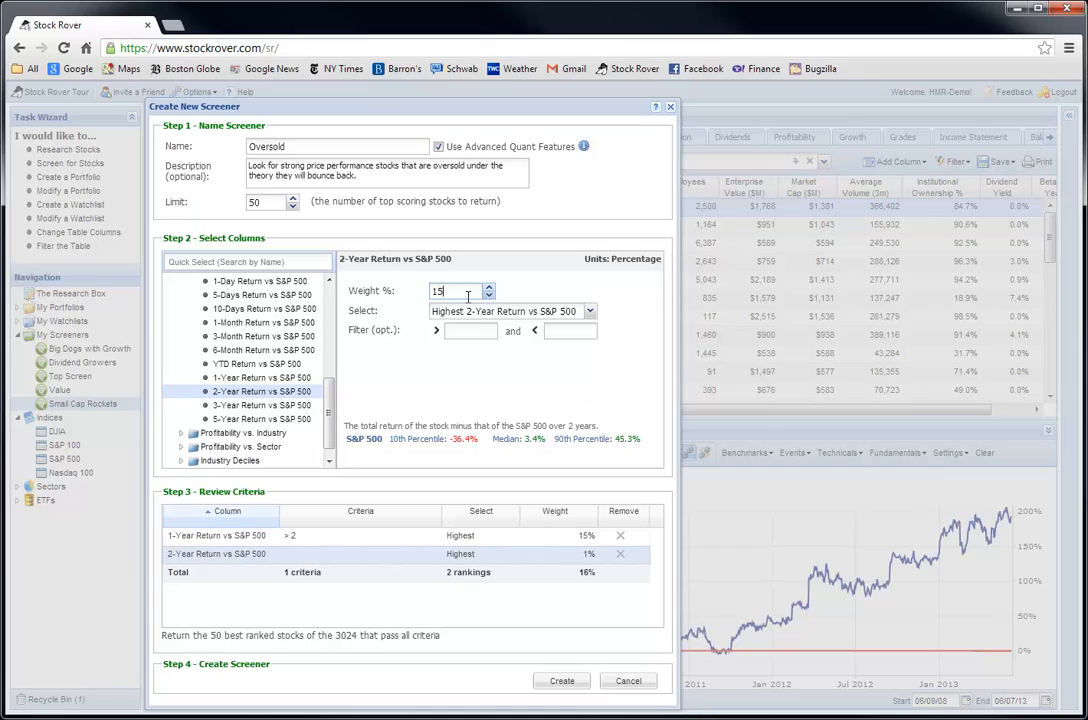
{"action": "left_click", "coordinate": [467, 337]}
{"action": "type", "text": "3"}
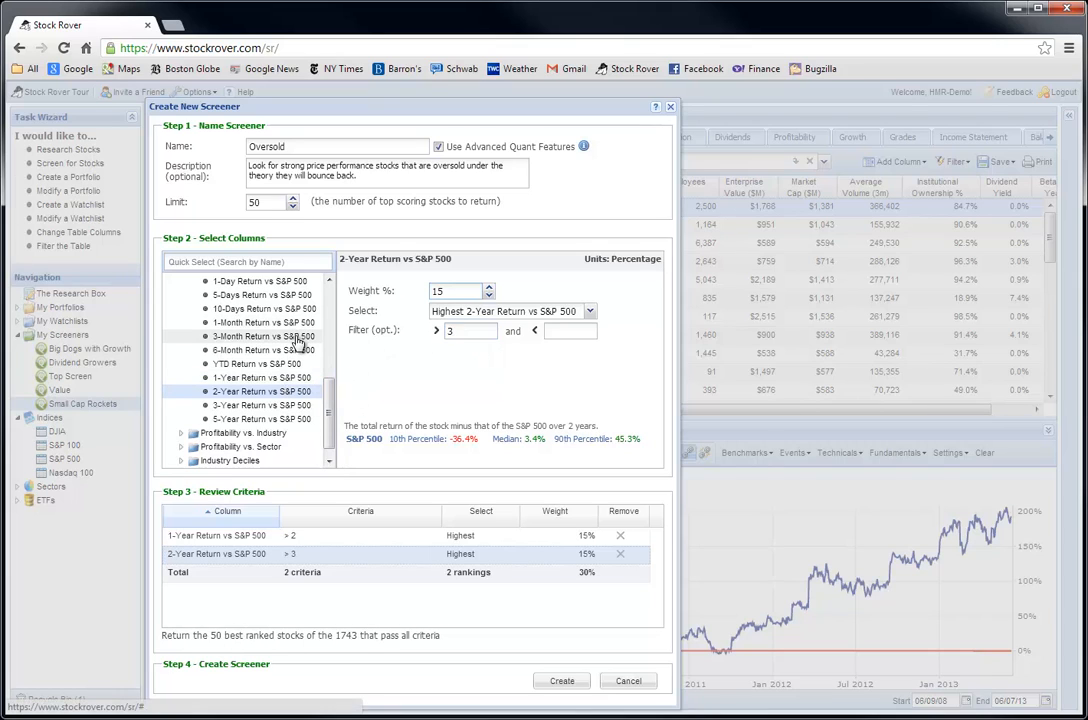
Step: Add the 3-Month Return vs S&P 500 criterion with a weight of 15% and a filter above 1
{"action": "left_click", "coordinate": [263, 336]}
{"action": "left_click", "coordinate": [467, 292]}
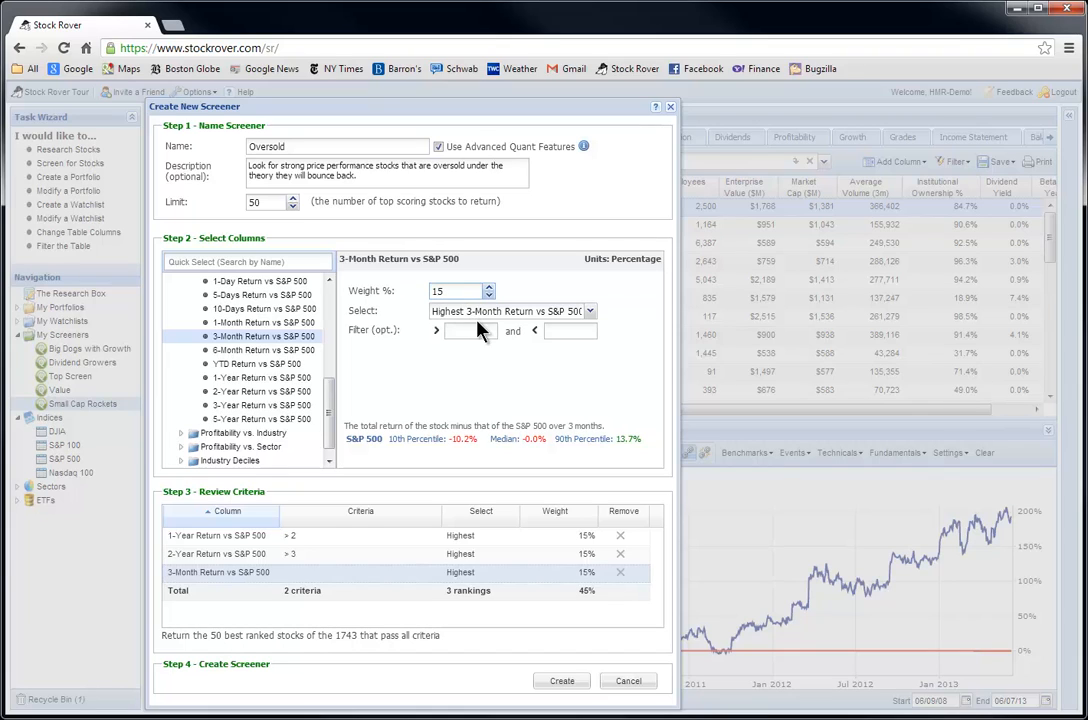
{"action": "left_click", "coordinate": [480, 331]}
{"action": "type", "text": "1"}
Step: Add the 3-Year Return vs S&P 500 criterion with a weight of 15% and a filter above 5
{"action": "left_click", "coordinate": [262, 405]}
{"action": "left_click", "coordinate": [455, 290]}
{"action": "type", "text": "1"}
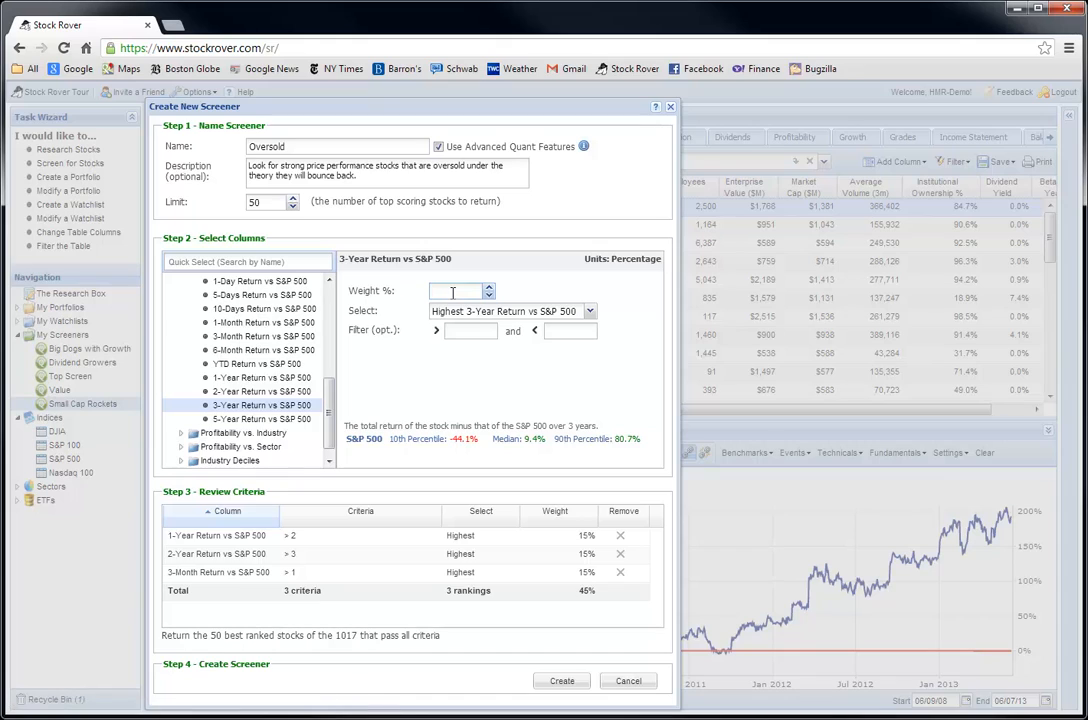
{"action": "type", "text": "4"}
{"action": "key", "text": "BackSpace"}
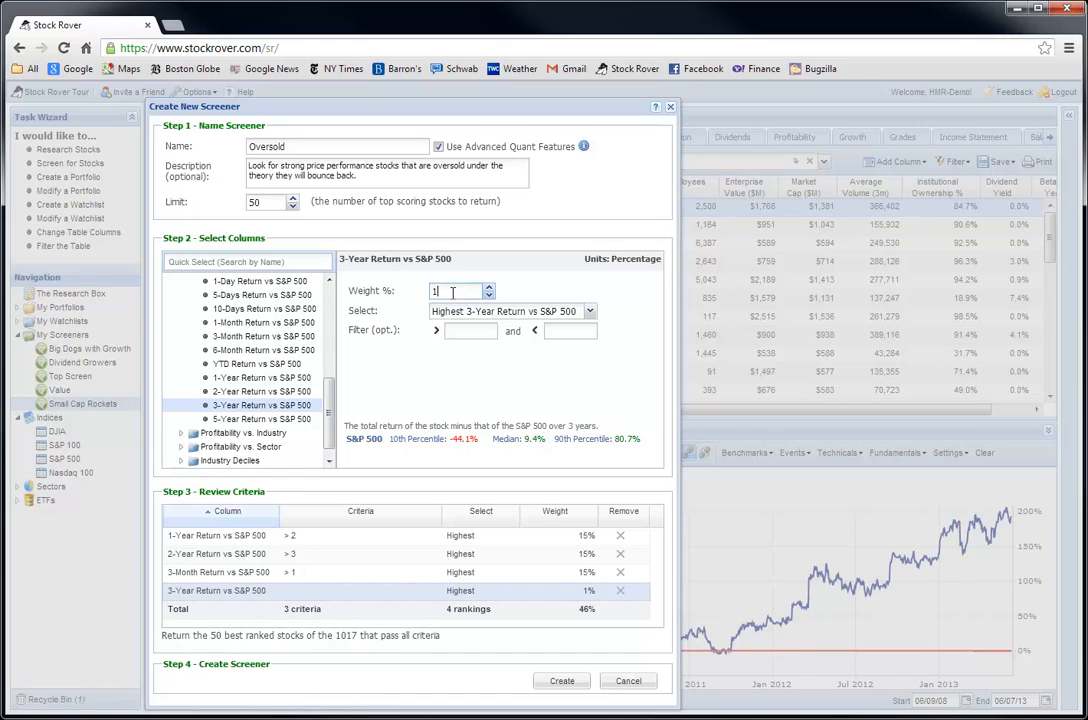
{"action": "type", "text": "5"}
{"action": "left_click", "coordinate": [474, 331]}
{"action": "type", "text": "5"}
Step: Add the 5-Year Return vs S&P 500 criterion with a weight of 15% and a filter above 10, and review the criteria list
{"action": "left_click", "coordinate": [294, 418]}
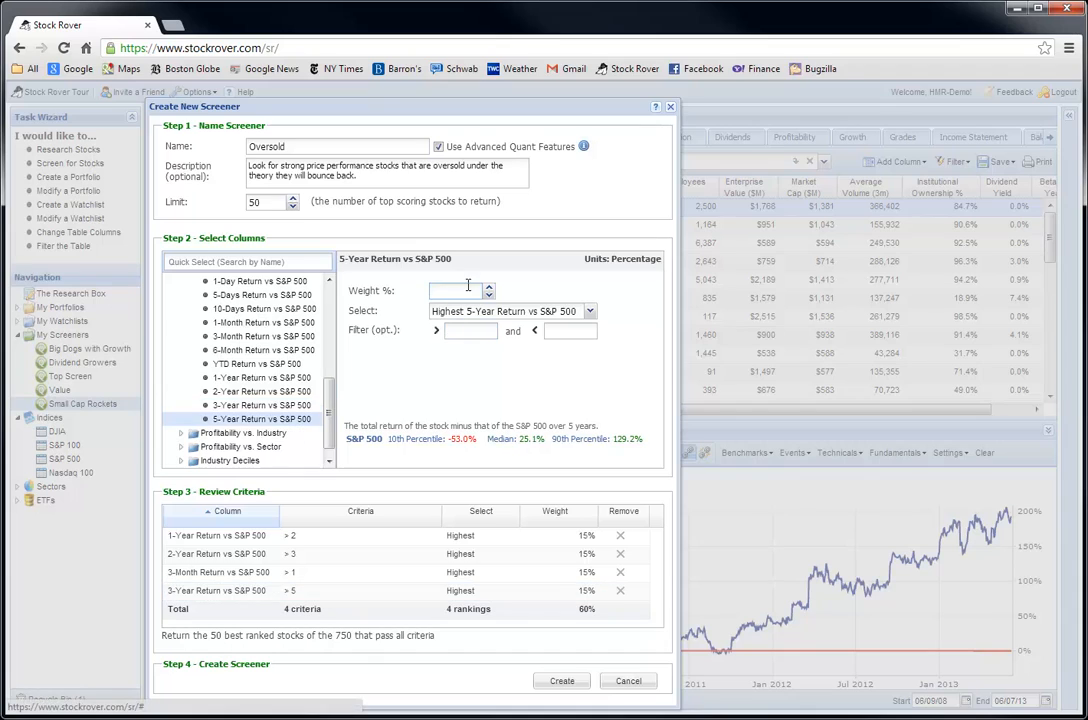
{"action": "left_click", "coordinate": [466, 288]}
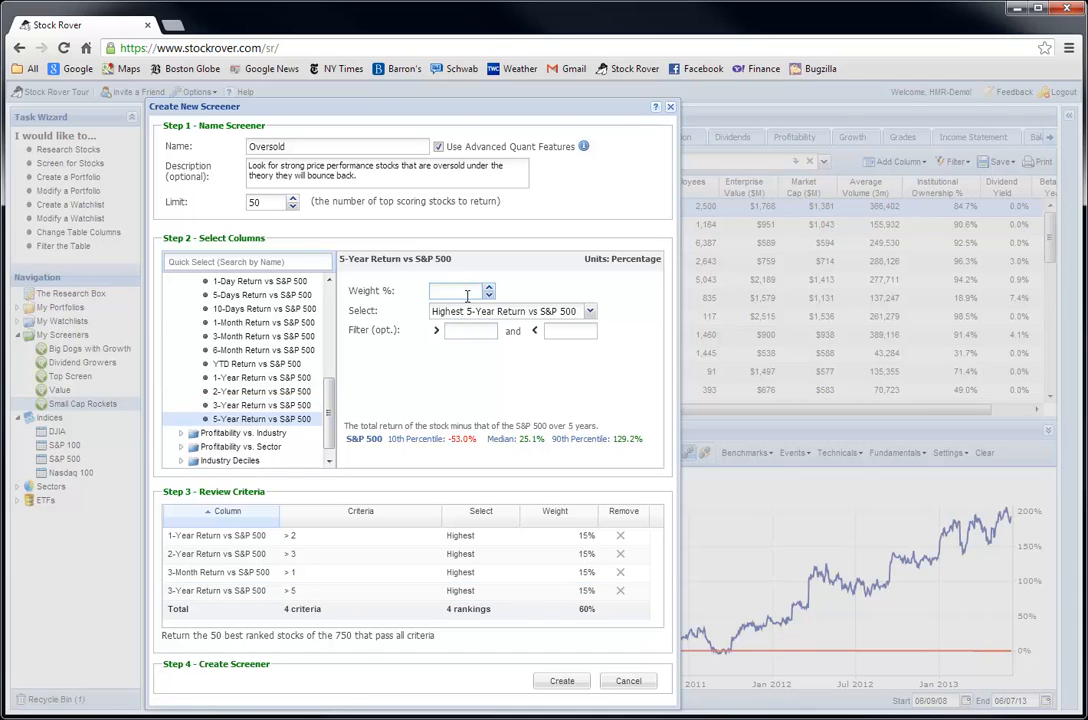
{"action": "type", "text": "15"}
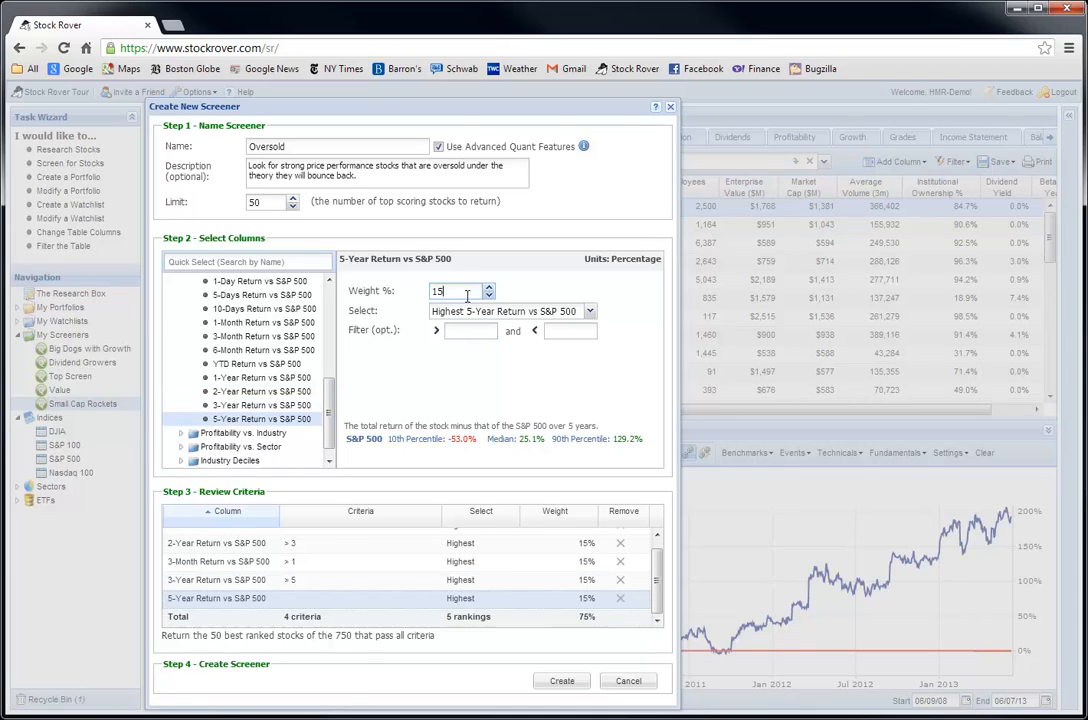
{"action": "left_click", "coordinate": [470, 333]}
{"action": "type", "text": "10"}
{"action": "scroll", "coordinate": [658, 576], "scroll_direction": "up", "scroll_amount": 1}
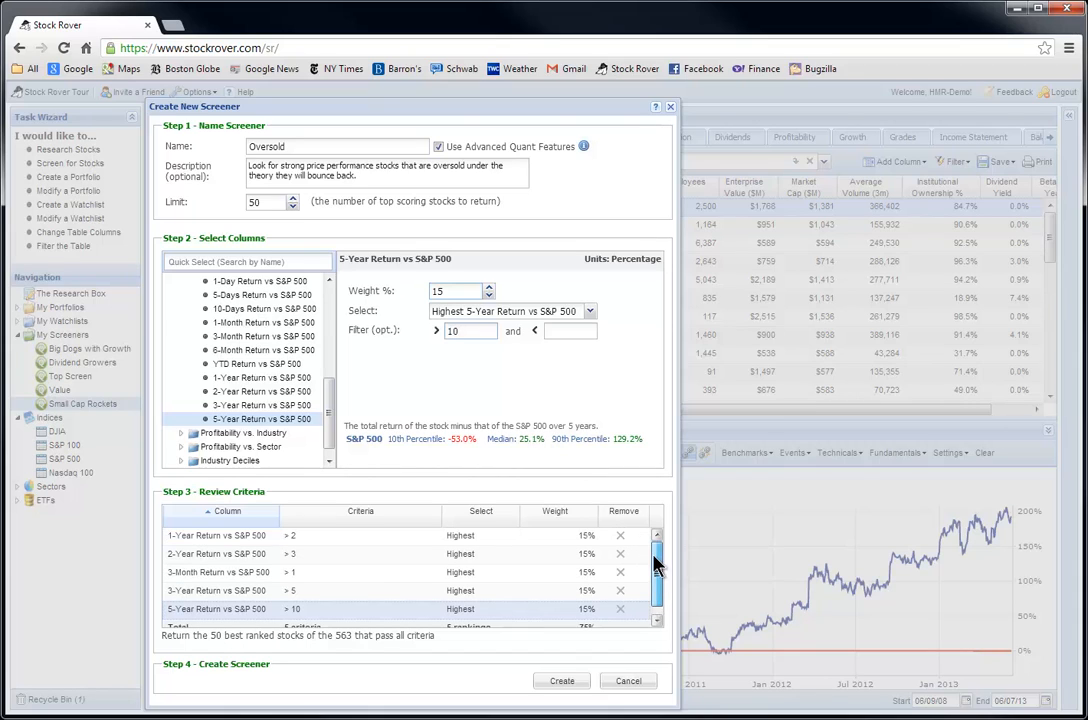
{"action": "left_click", "coordinate": [226, 511]}
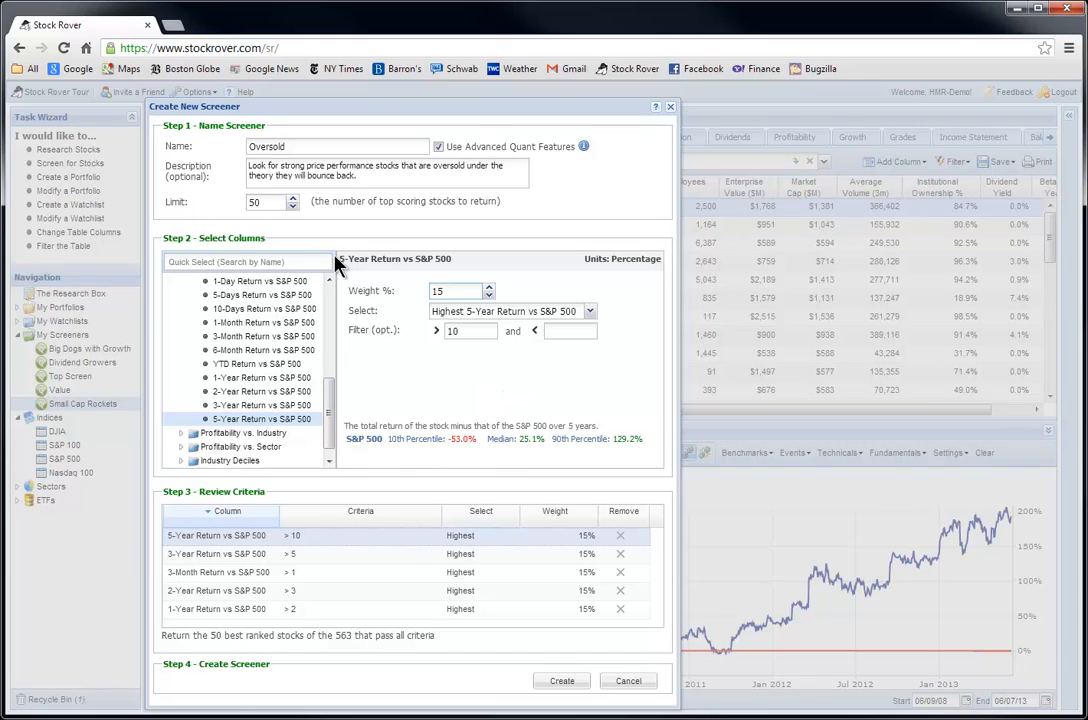
Step: Add the Relative Strength Index criterion, selecting the lowest values, with a weight of 25% and a filter below 30
{"action": "left_click", "coordinate": [260, 261]}
{"action": "type", "text": "rel"}
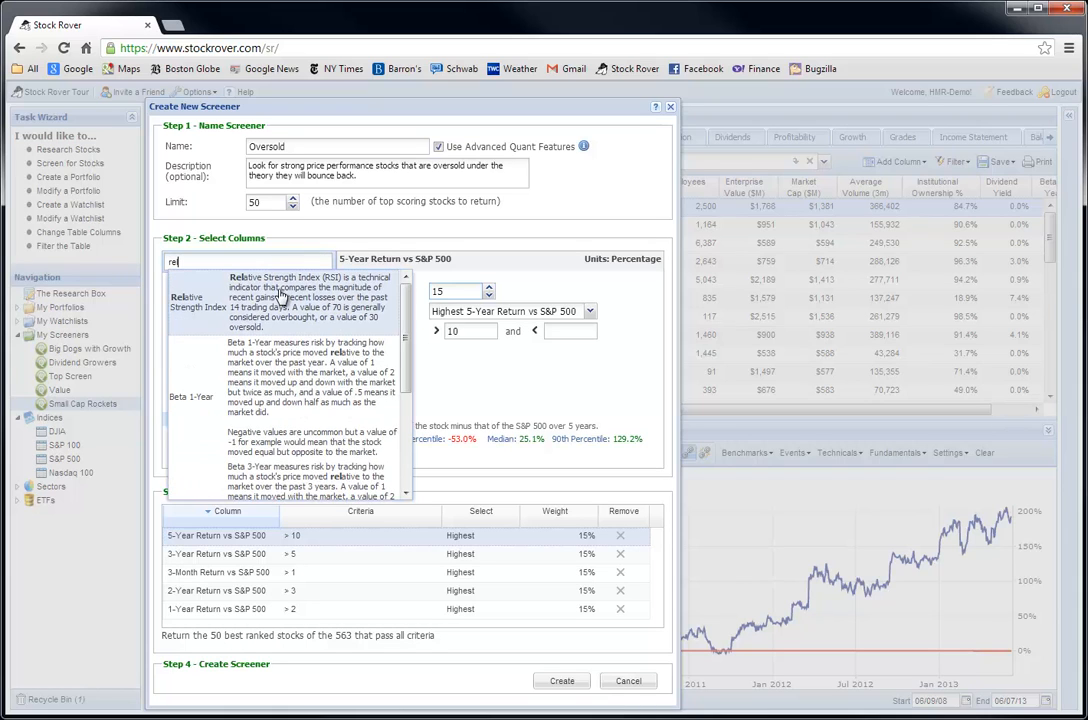
{"action": "left_click", "coordinate": [286, 294]}
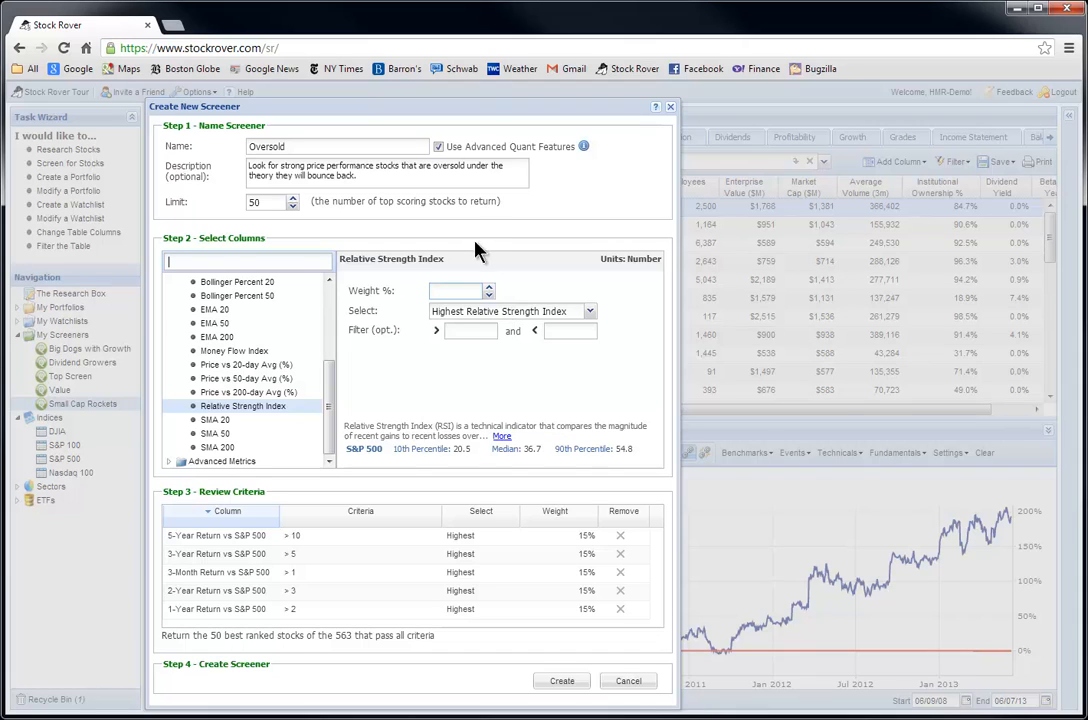
{"action": "left_click", "coordinate": [463, 291]}
{"action": "left_click", "coordinate": [562, 332]}
{"action": "type", "text": "30"}
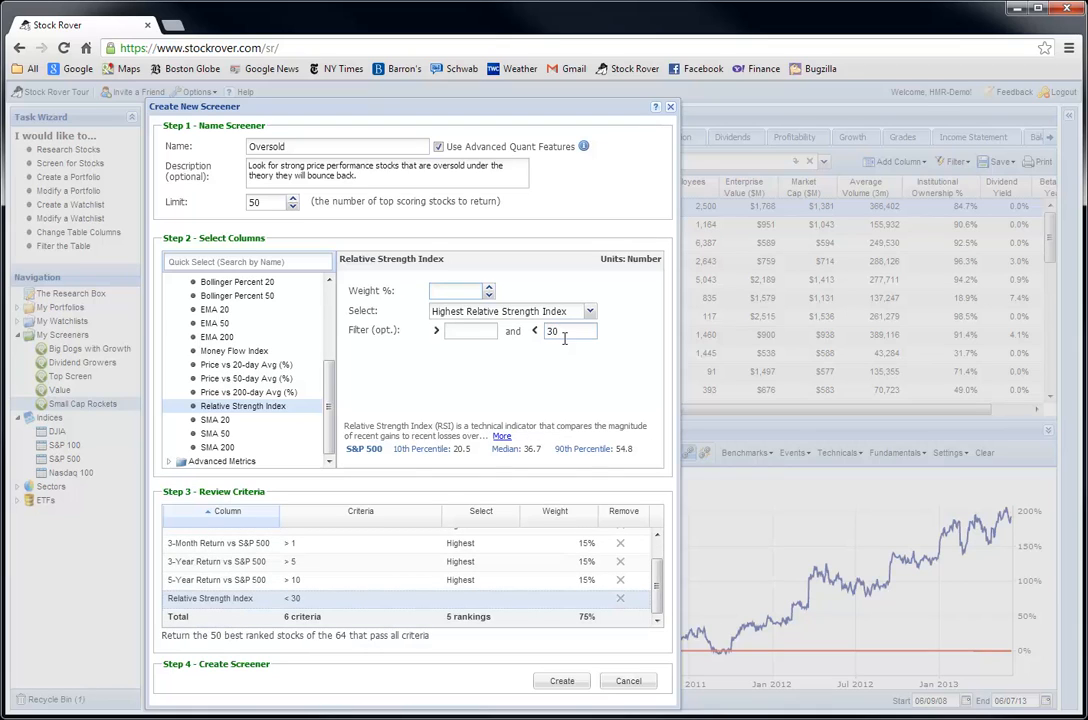
{"action": "left_click", "coordinate": [590, 312]}
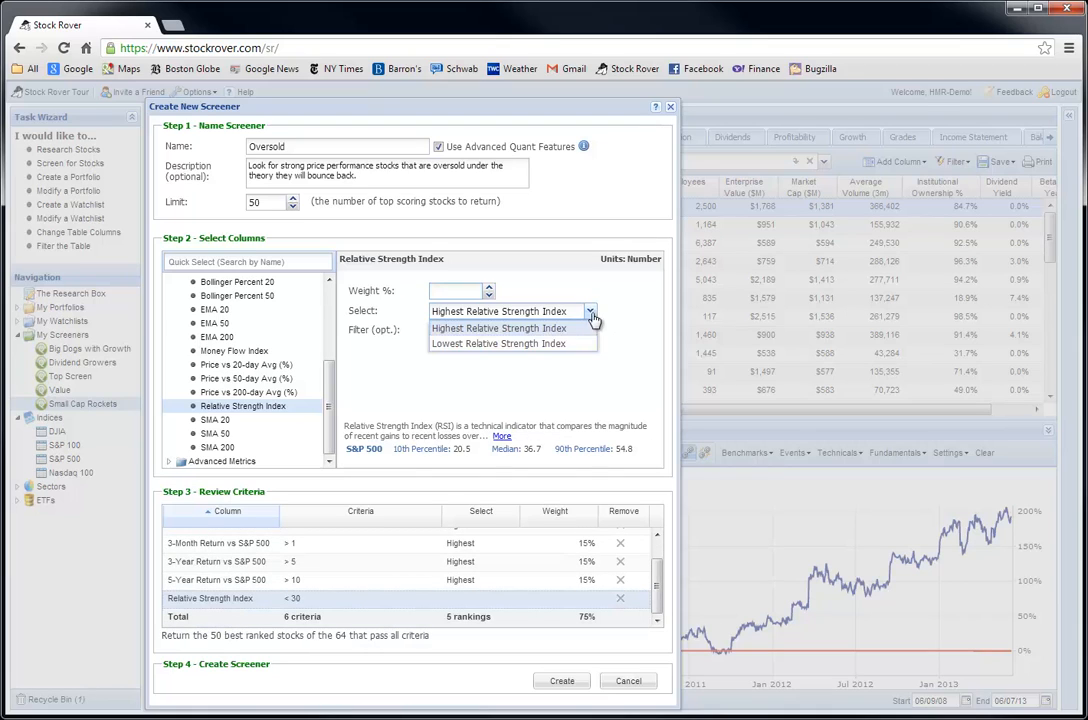
{"action": "left_click", "coordinate": [555, 344]}
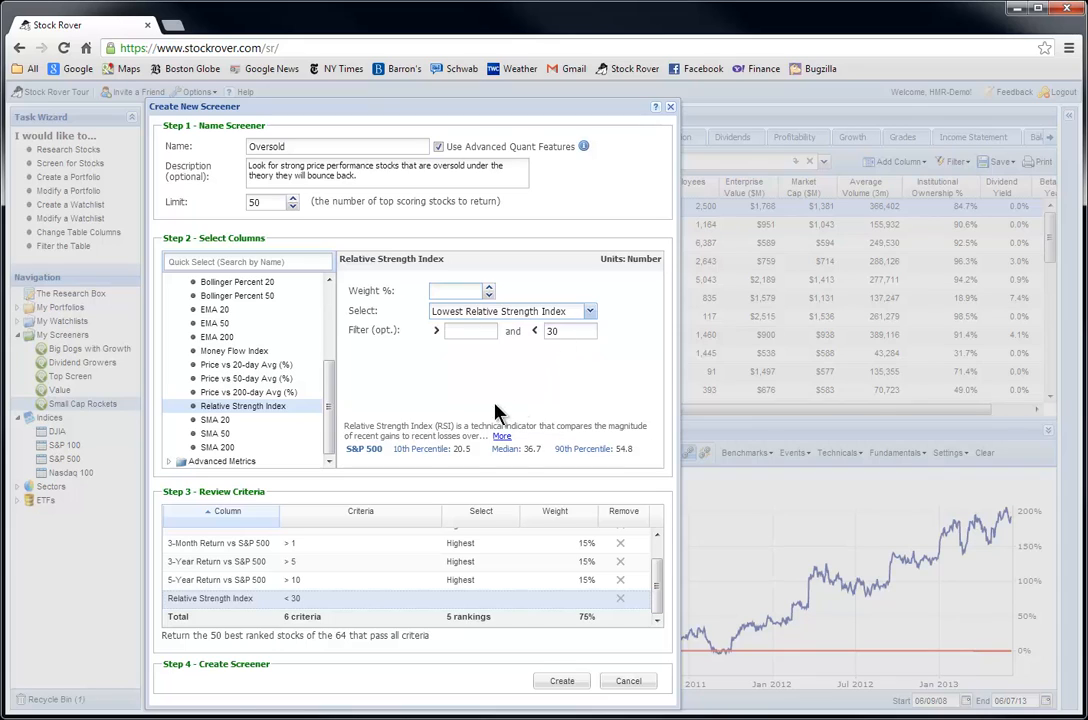
{"action": "left_click", "coordinate": [452, 290]}
{"action": "type", "text": "25"}
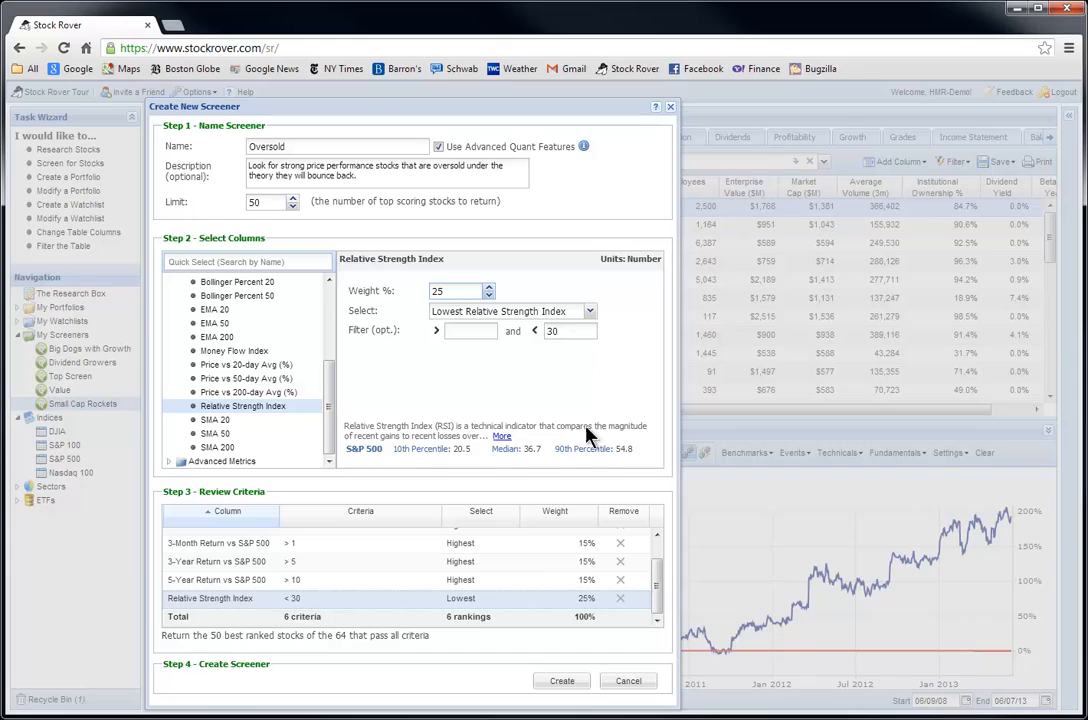
Step: Create the Oversold screener and examine the quant scoring breakdown of its top-ranked stock, LNG
{"action": "left_click", "coordinate": [563, 682]}
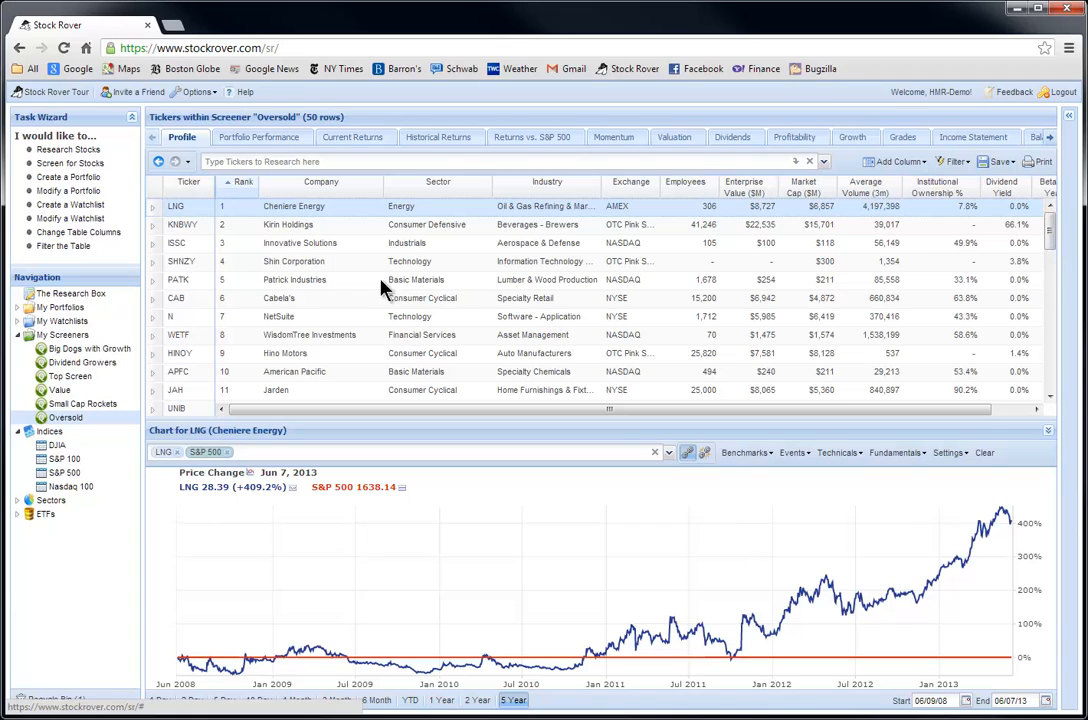
{"action": "mouse_move", "coordinate": [205, 206]}
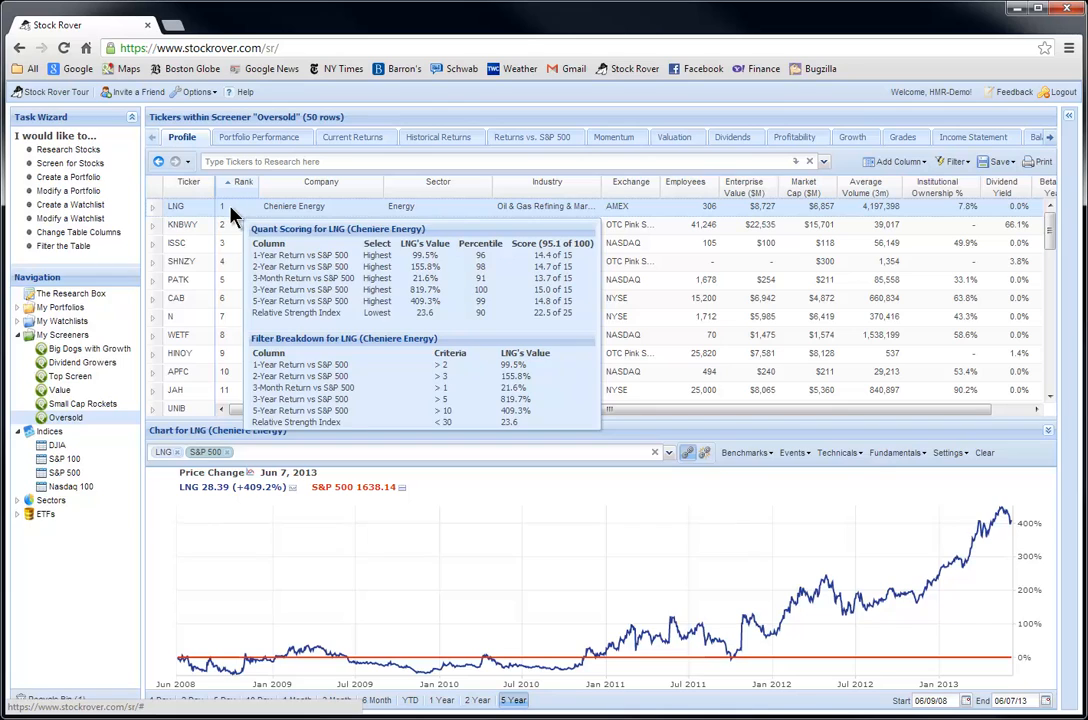
{"action": "mouse_move", "coordinate": [228, 230]}
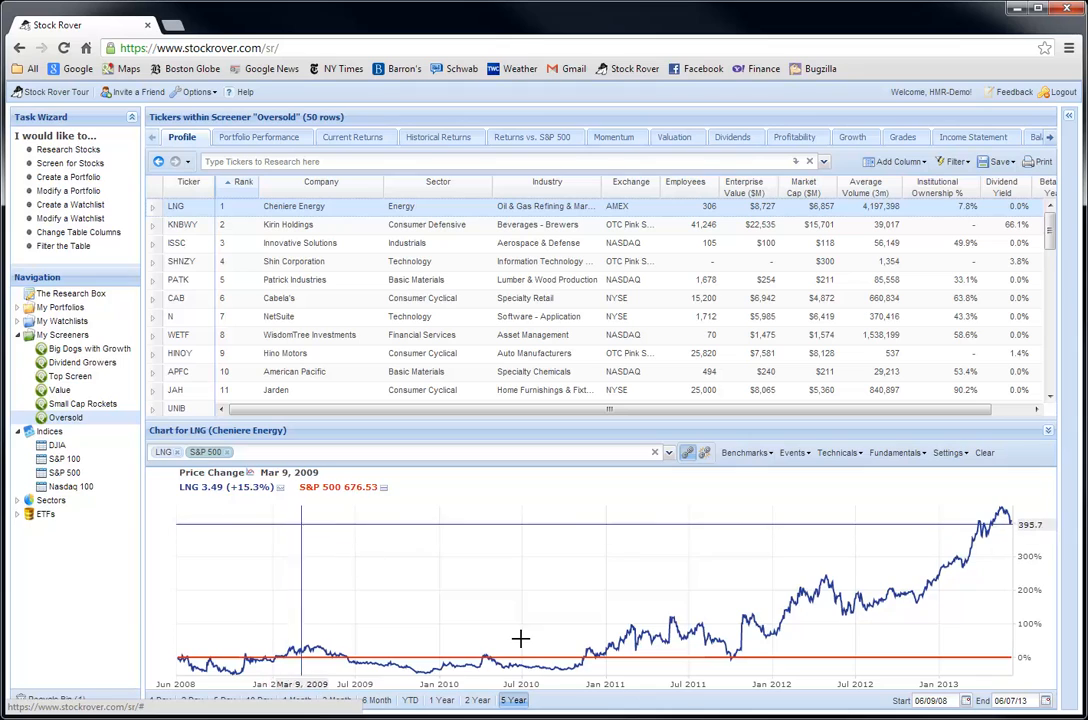
Step: Compare LNG with the S&P 500 on the chart over 1 year, 1 month and 2 years
{"action": "left_click", "coordinate": [440, 702]}
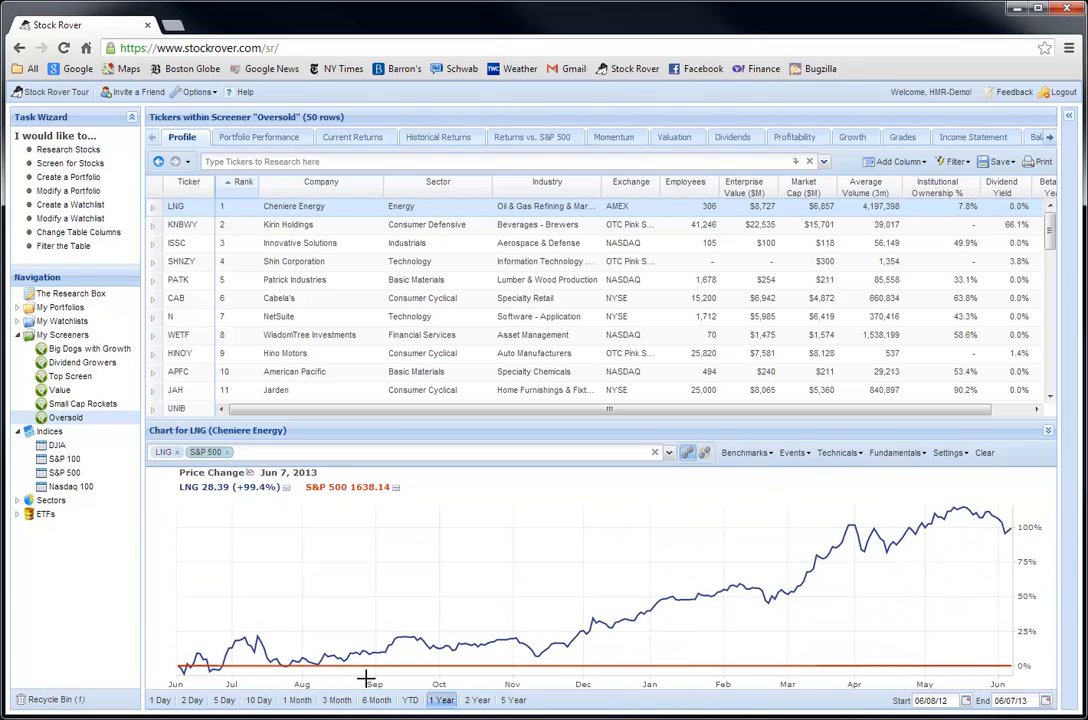
{"action": "mouse_move", "coordinate": [182, 224]}
{"action": "left_click", "coordinate": [300, 701]}
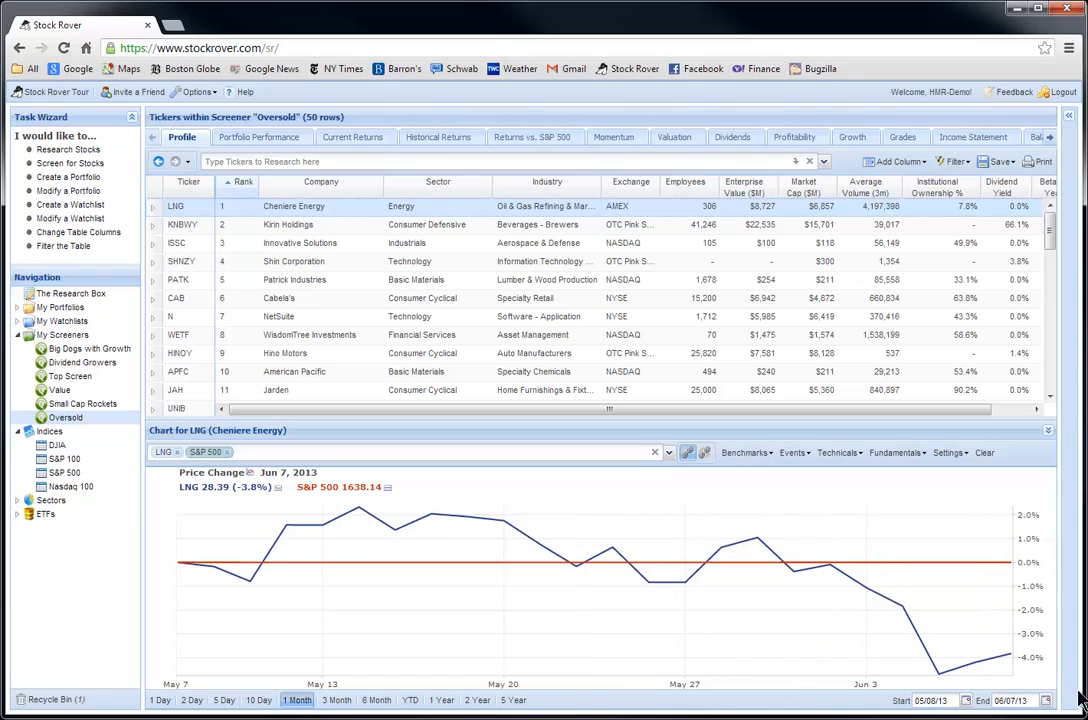
{"action": "left_click", "coordinate": [477, 701]}
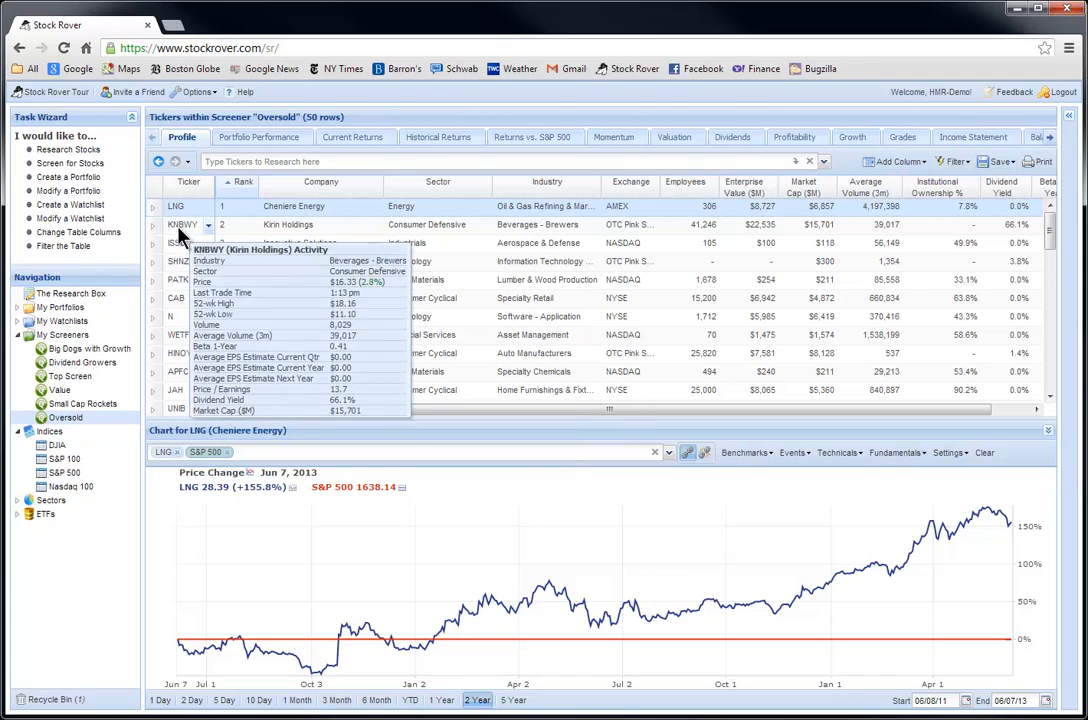
Step: Chart the Oversold stocks one after another against the S&P 500 over 2 years, from KNBWY to N (NetSuite)
{"action": "left_click", "coordinate": [180, 224]}
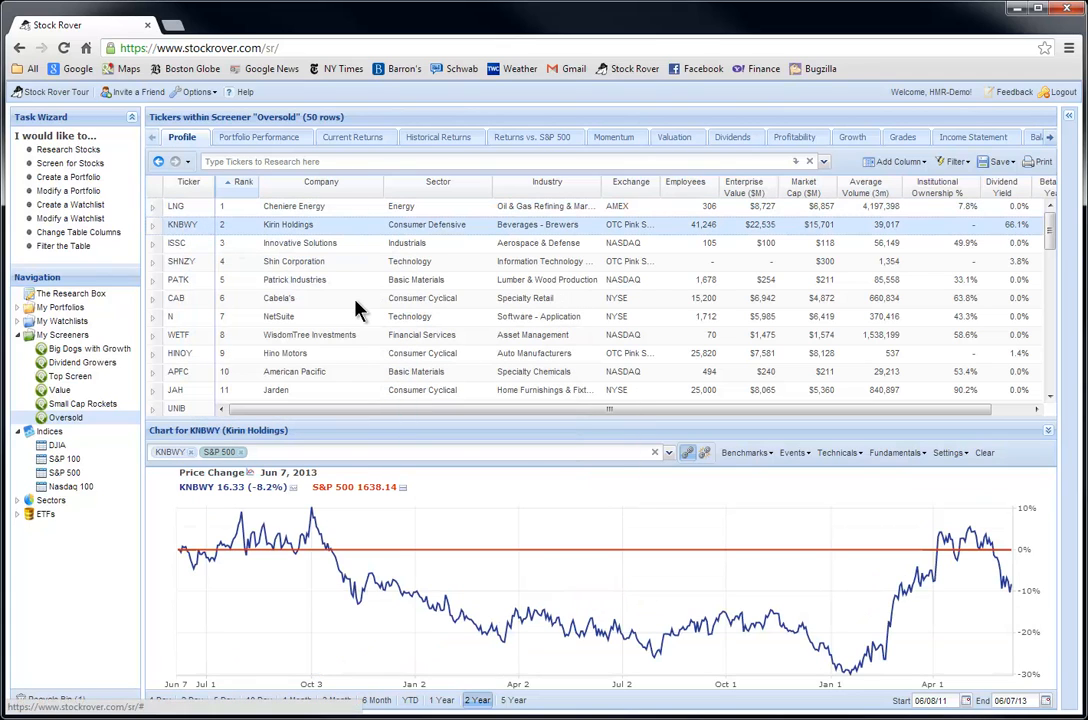
{"action": "key", "text": "Down"}
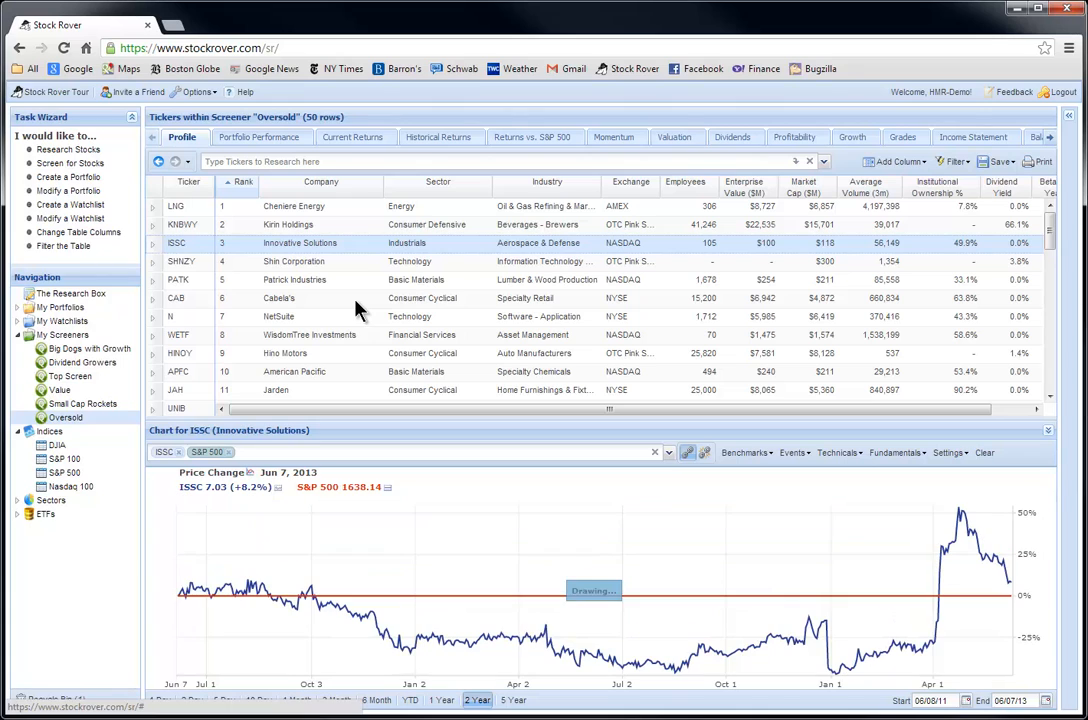
{"action": "key", "text": "Down"}
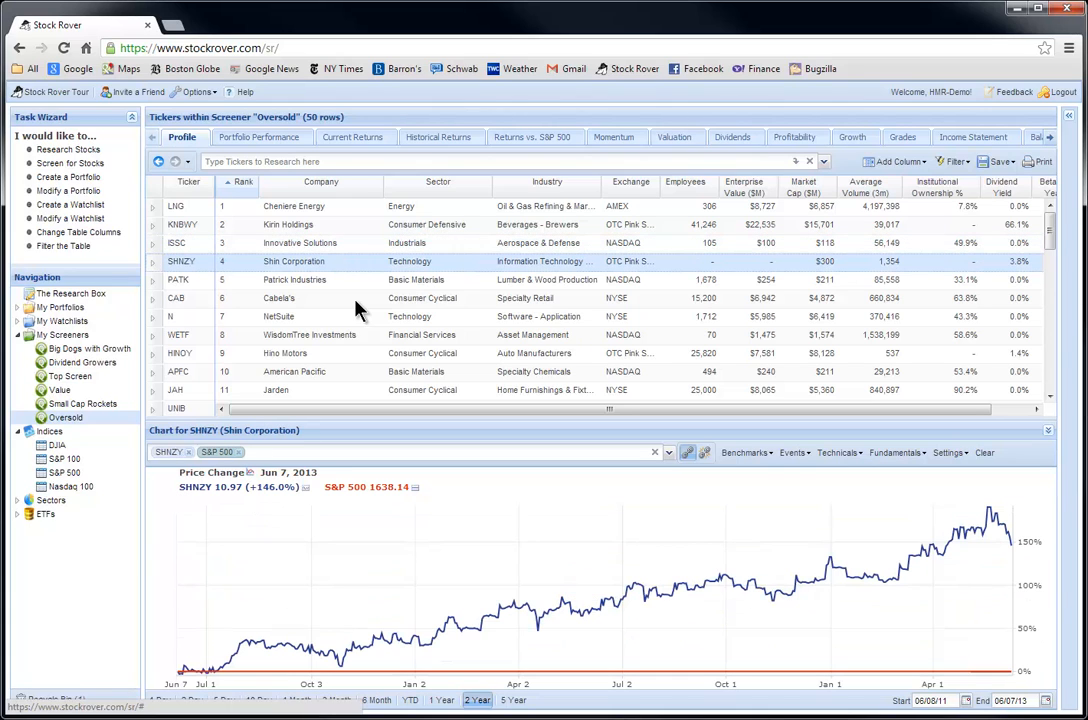
{"action": "key", "text": "Down"}
{"action": "key", "text": "Down"}
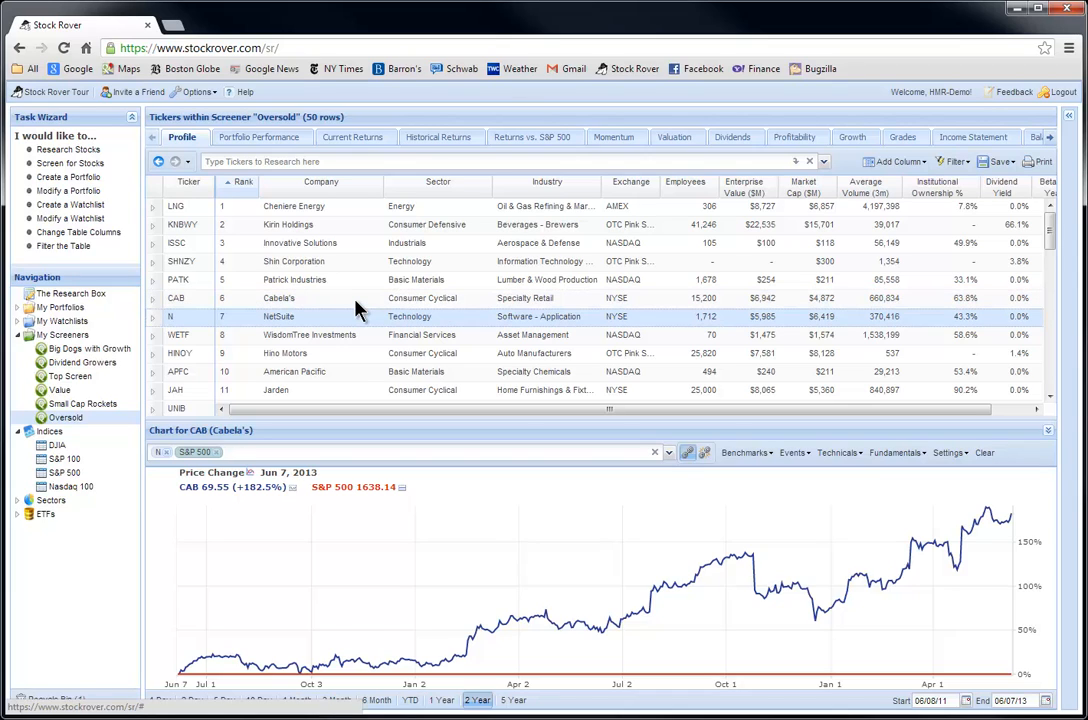
{"action": "key", "text": "Down"}
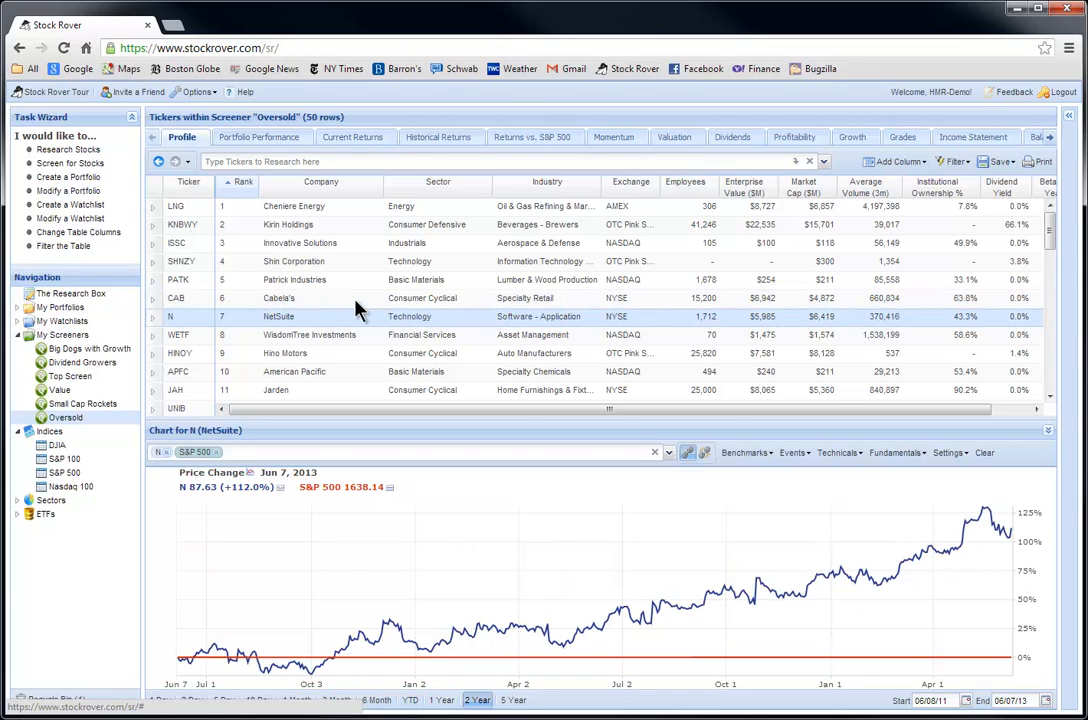